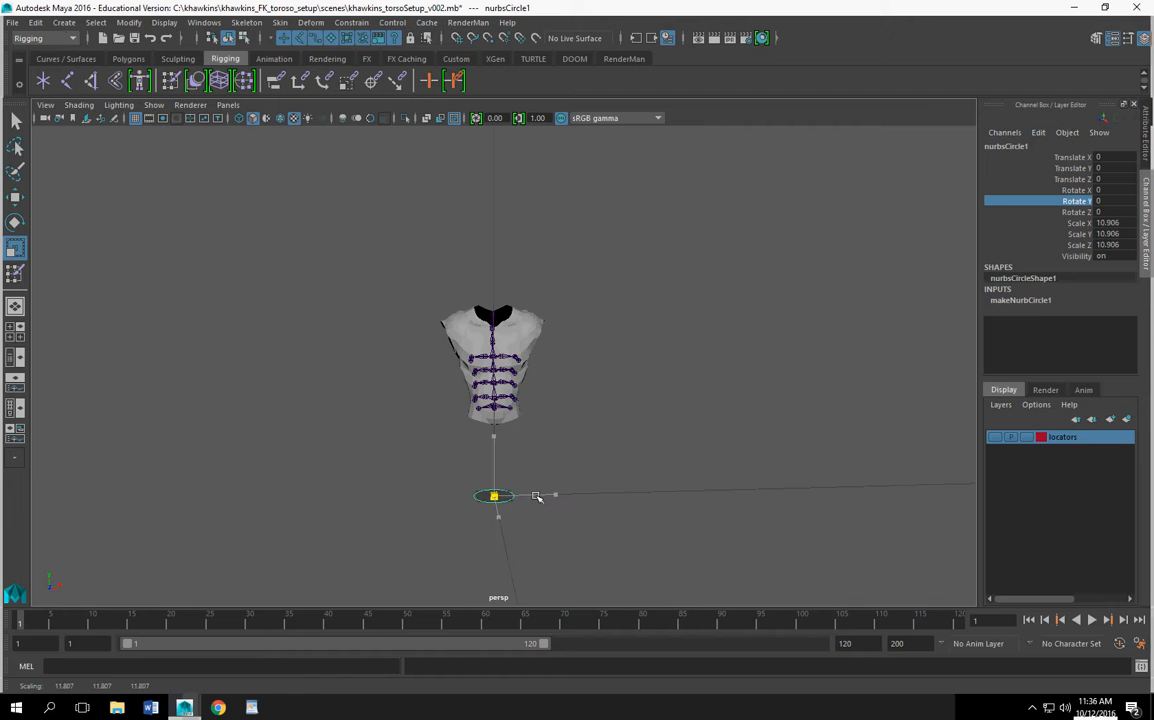
Step: Raise the circle to the torso's base at about 58 in Y and scale it uniformly to about 52.6
key(w)
drag(494, 437, 505, 352)
scroll(507, 382, up, 4)
scroll(514, 445, down, 3)
alt+drag(515, 448, 523, 479)
scroll(523, 479, up, 4)
alt+middle_drag(542, 439, 543, 436)
scroll(545, 425, up, 3)
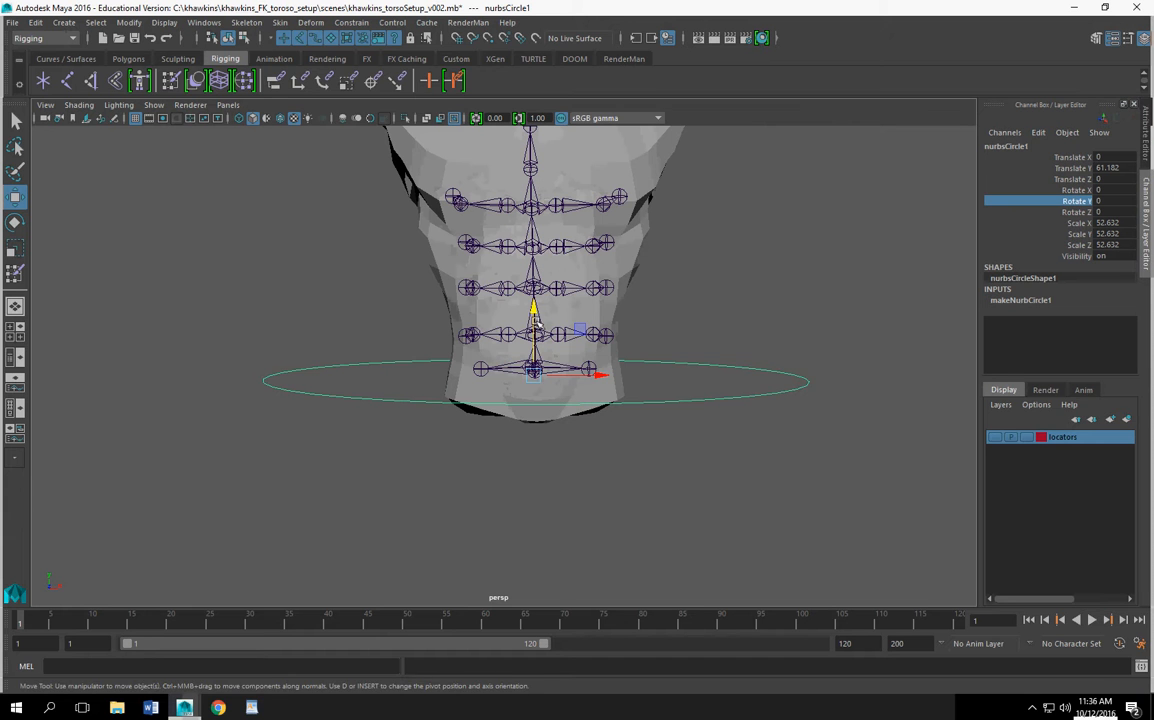
middle_drag(590, 385, 588, 404)
scroll(587, 466, down, 4)
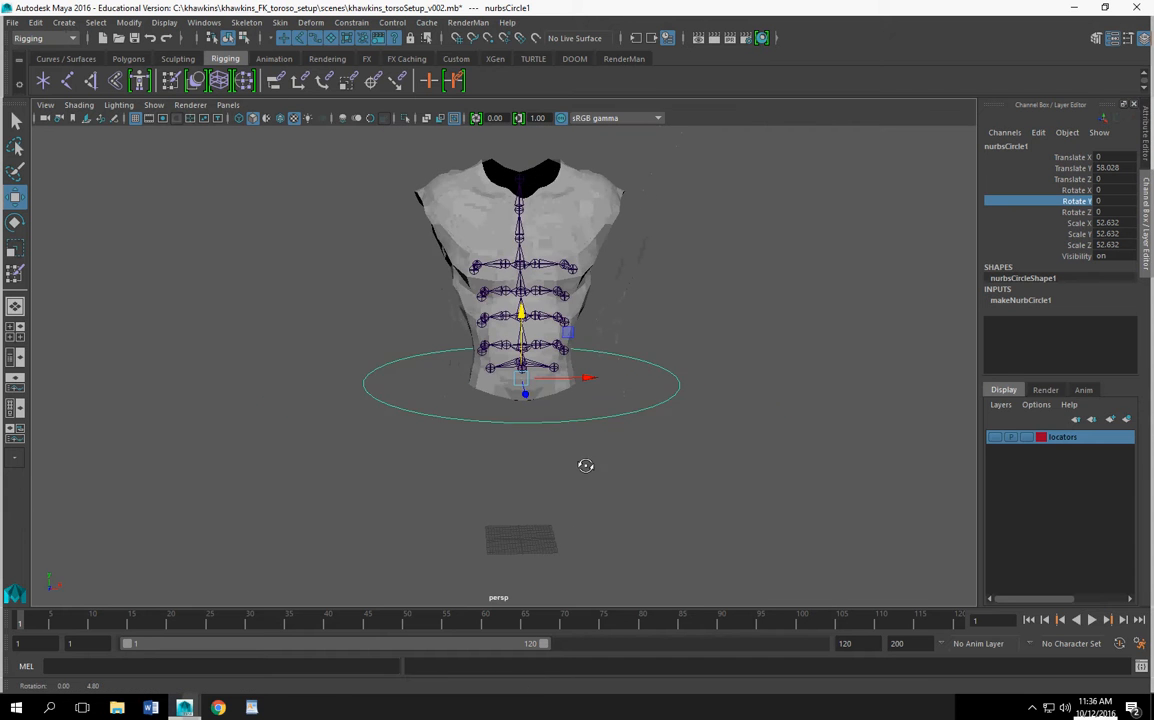
Step: Duplicate the circle and scale the copy uniformly to about 75.5 to form a larger outer ring
key(ctrl+d)
click(15, 247)
drag(519, 376, 618, 381)
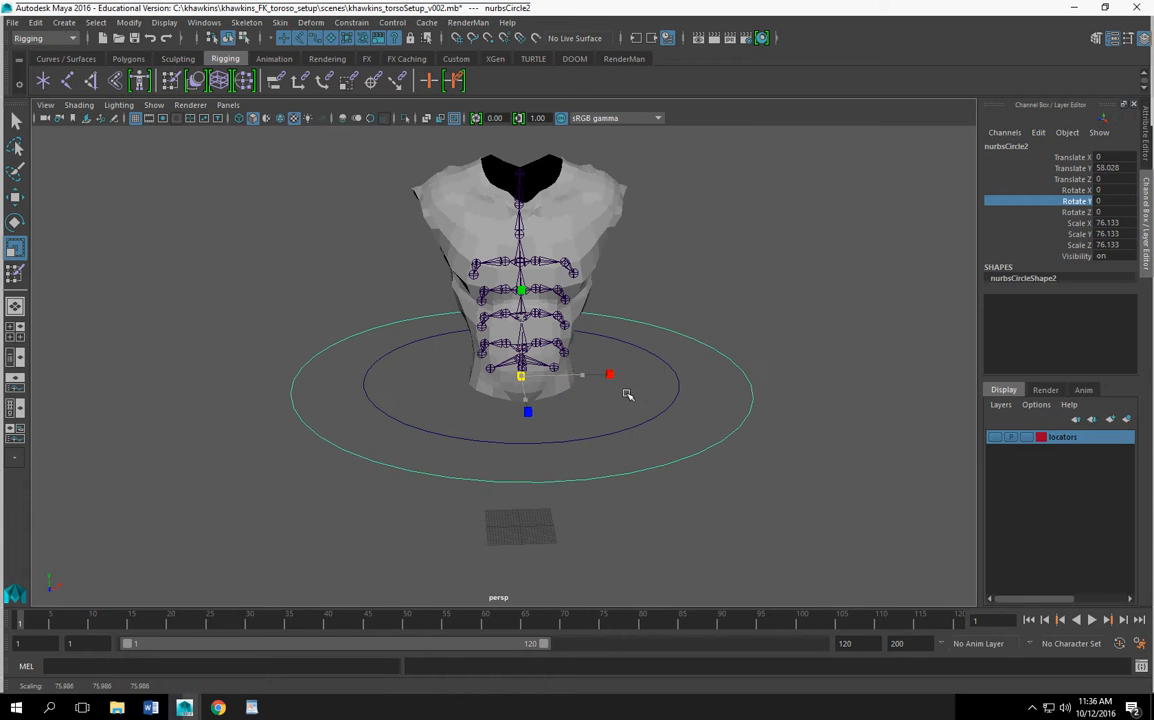
Step: Rename the inner circle at the torso's base as moveMe_con
click(670, 403)
double_click(1018, 147)
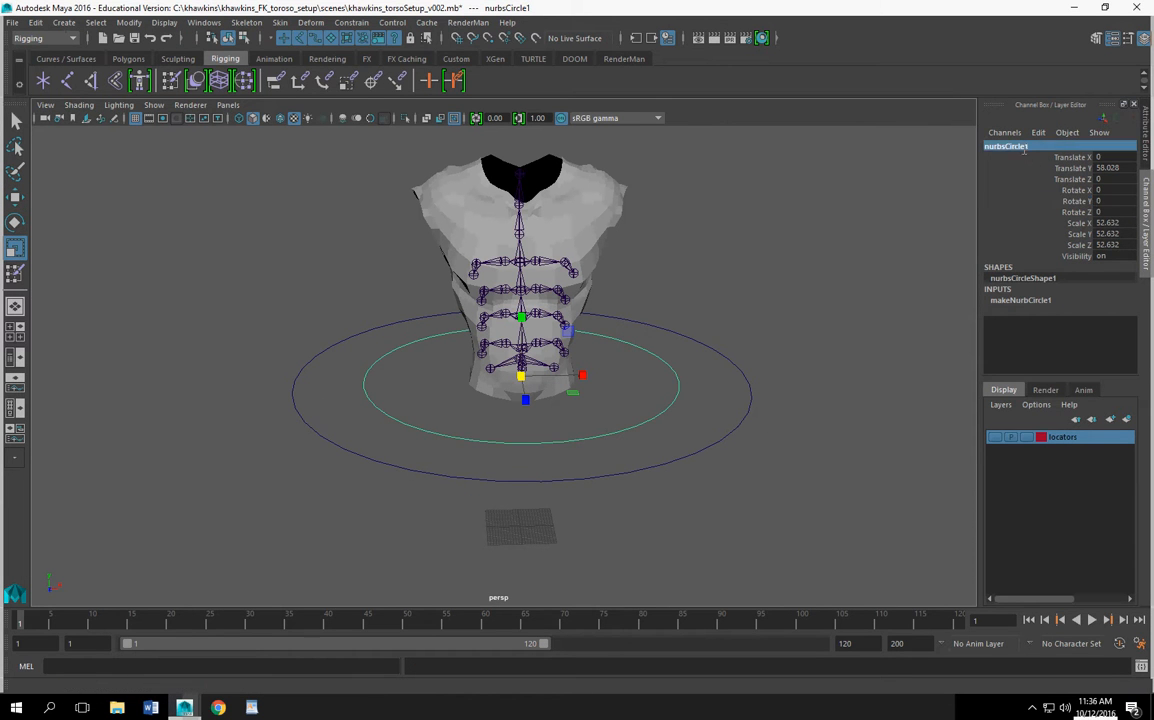
text(moveMe_con)
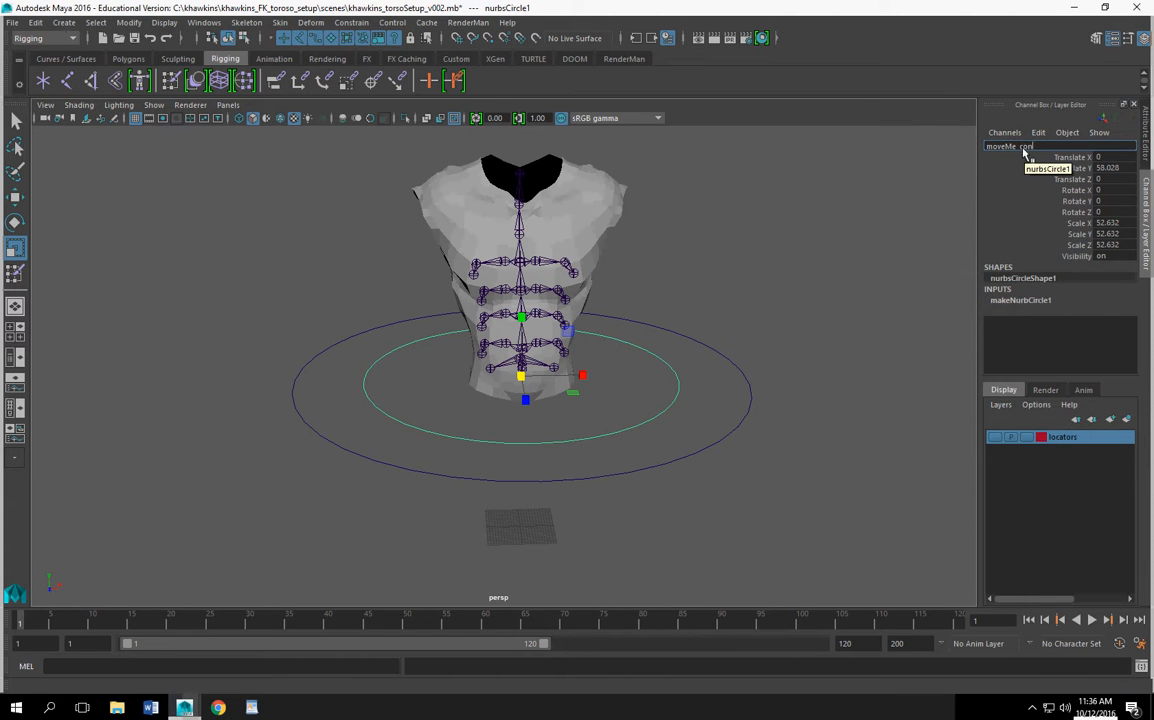
key(Return)
Step: Rename the larger outer circle as placeMe_con
click(622, 471)
double_click(989, 147)
text(place)
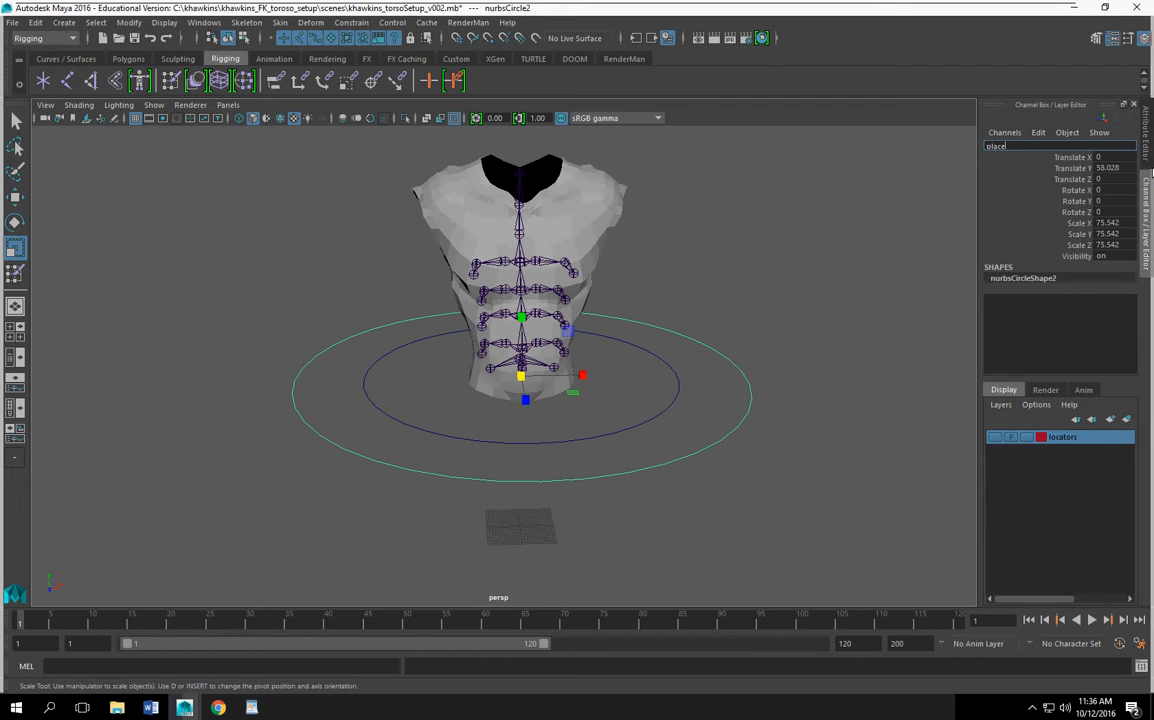
text(Me_con)
key(Return)
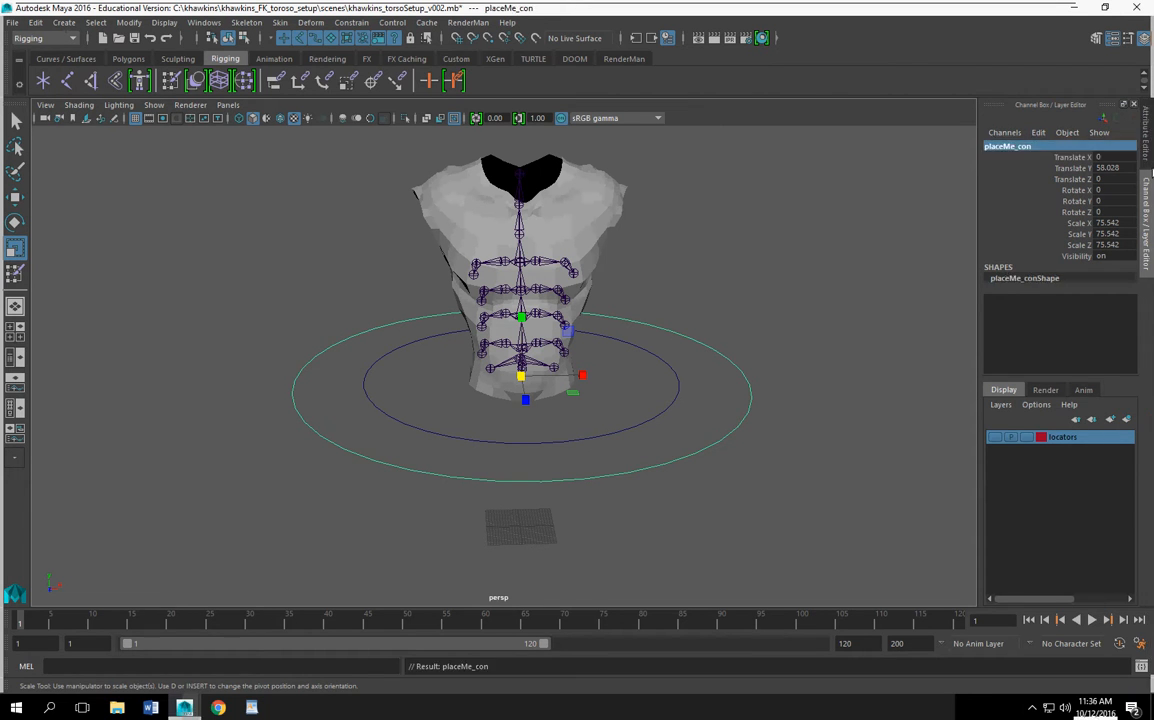
Step: Duplicate the moveMe_con circle and scale the copy uniformly to about 37.8
alt+drag(494, 584, 486, 568)
click(444, 425)
scroll(549, 309, up, 3)
alt+middle_drag(551, 309, 551, 359)
alt+drag(551, 359, 550, 347)
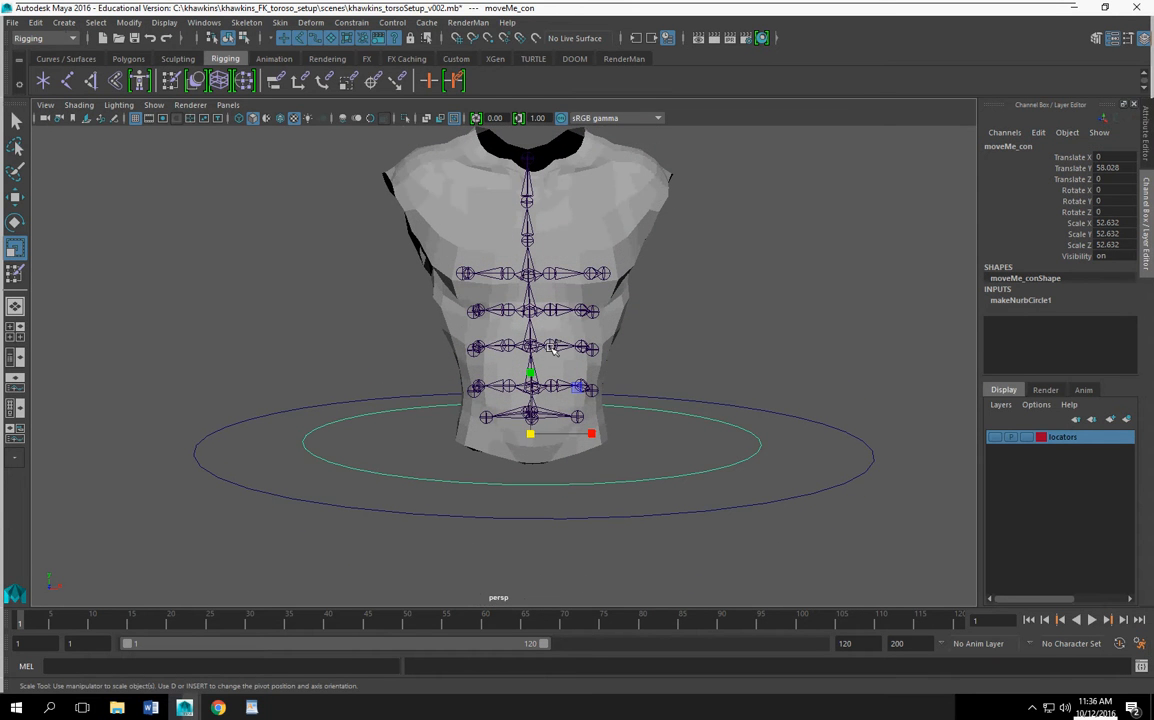
key(ctrl+d)
key(w)
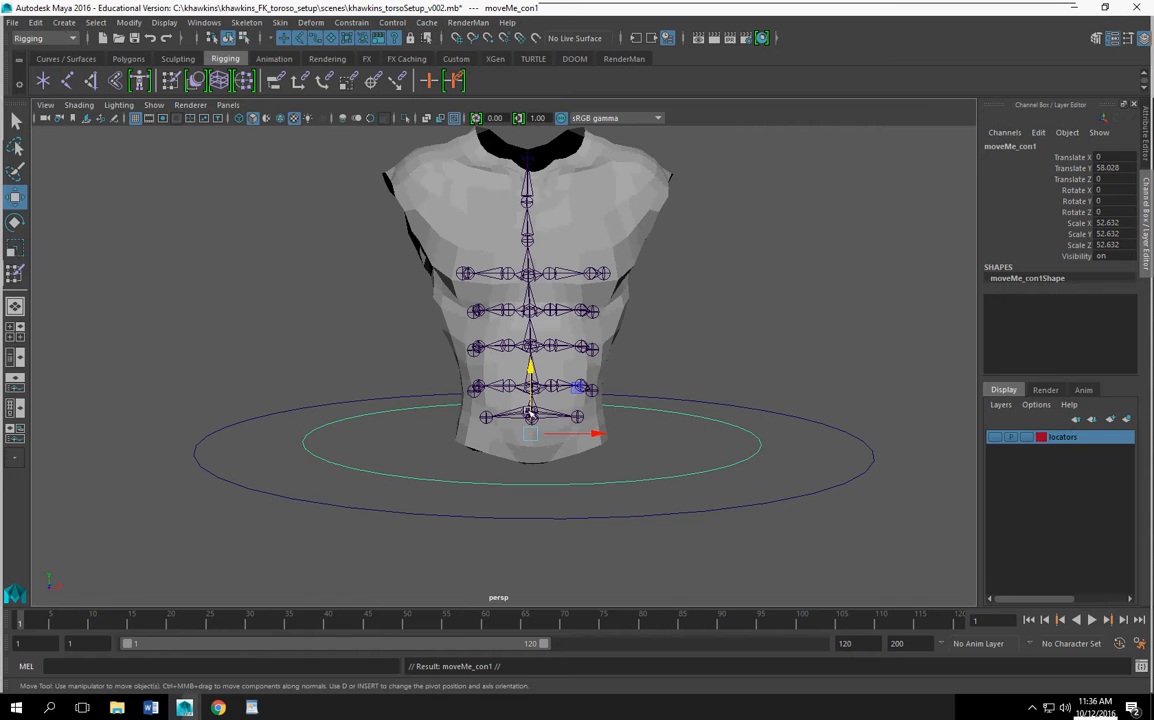
key(y)
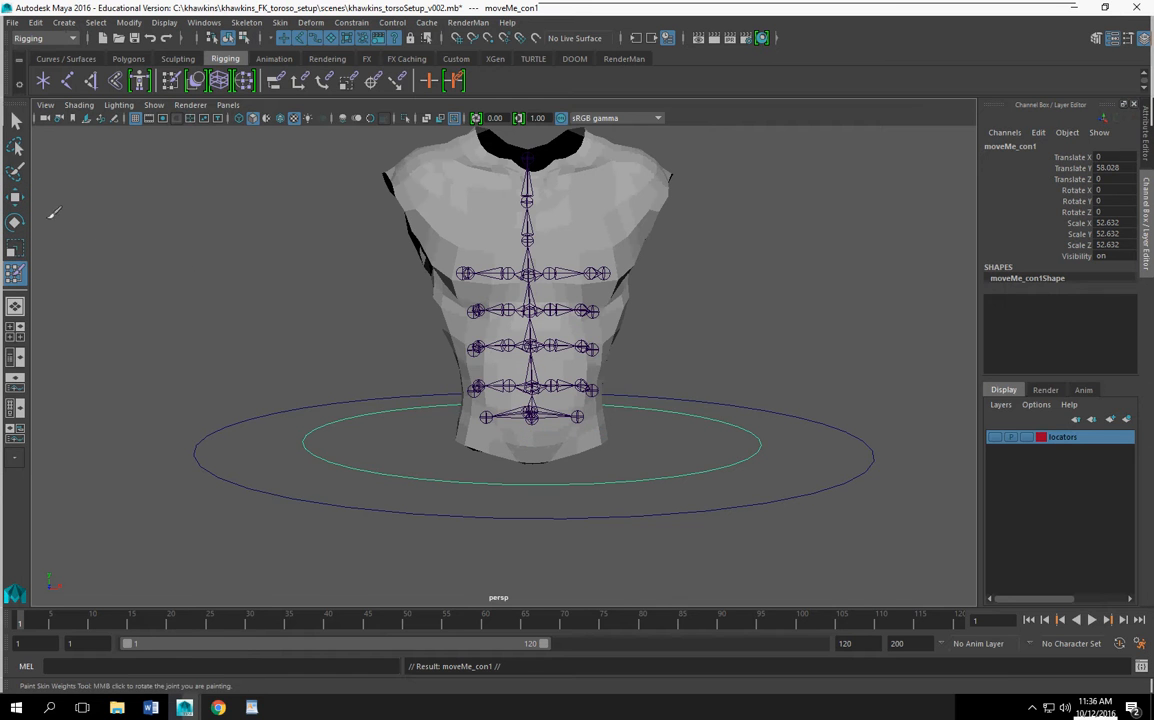
key(w)
key(r)
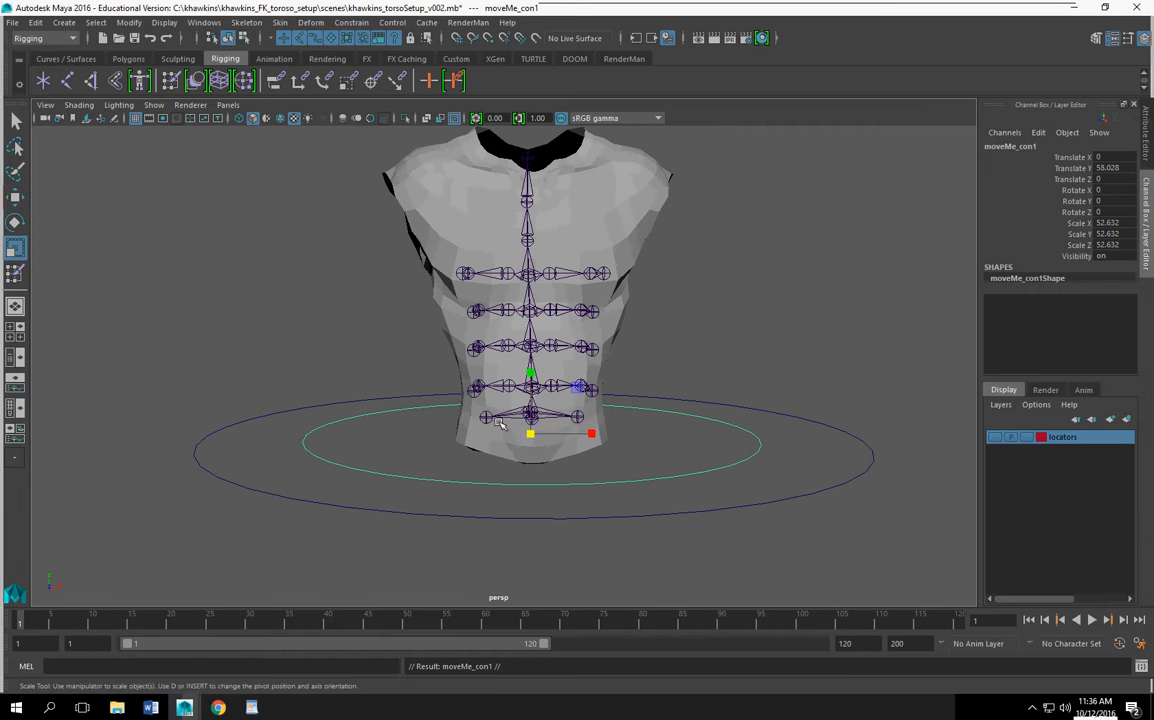
middle_drag(485, 410, 437, 438)
scroll(525, 470, up, 3)
Step: Move the small circle up to the lower spine joint, at about 69.4 in Y and 5.0 in Z
click(18, 198)
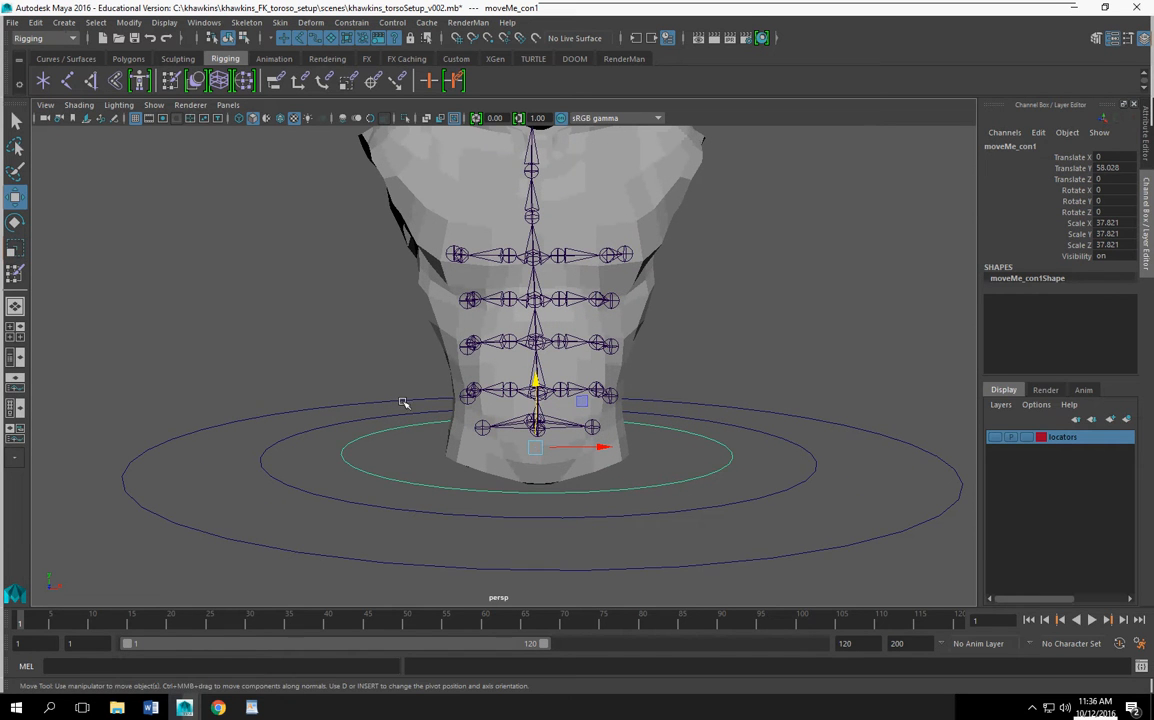
mouse_move(535, 446)
mouse_down()
mouse_move(539, 391)
mouse_move(584, 438)
mouse_move(603, 435)
mouse_move(520, 436)
mouse_up()
scroll(560, 438, down, 3)
Step: Rename the circle around the lower spine joint as lower_torso_con
double_click(1025, 148)
text(low)
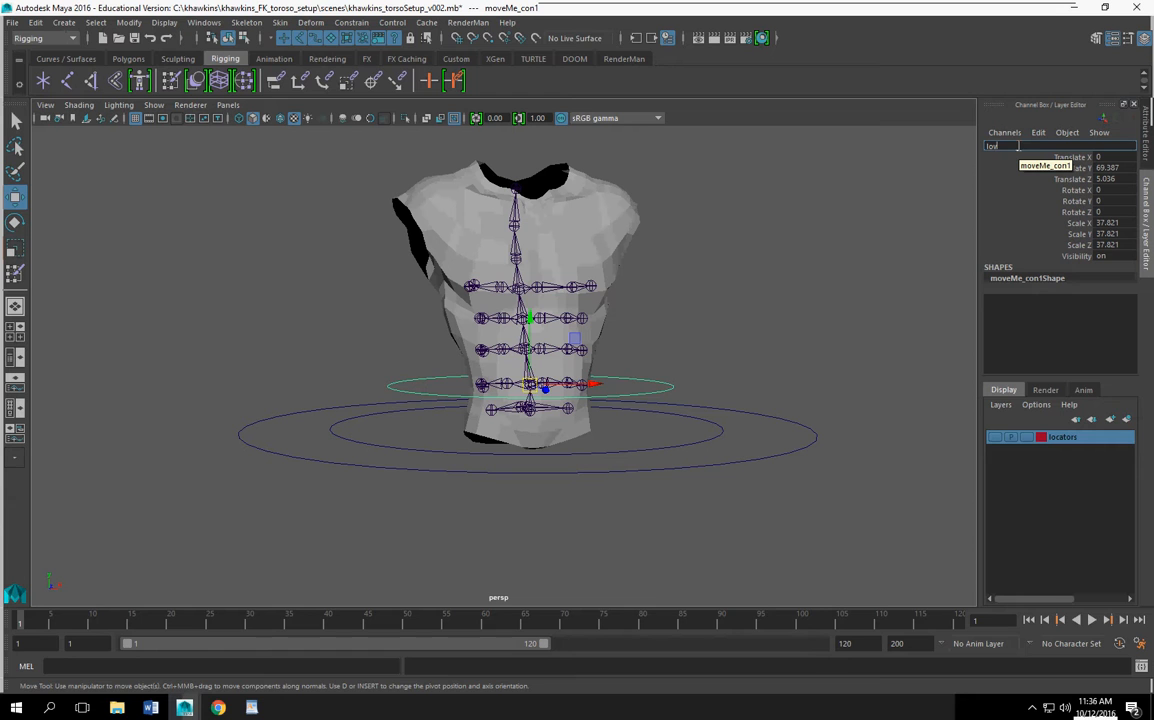
text(e)
text(r torso con)
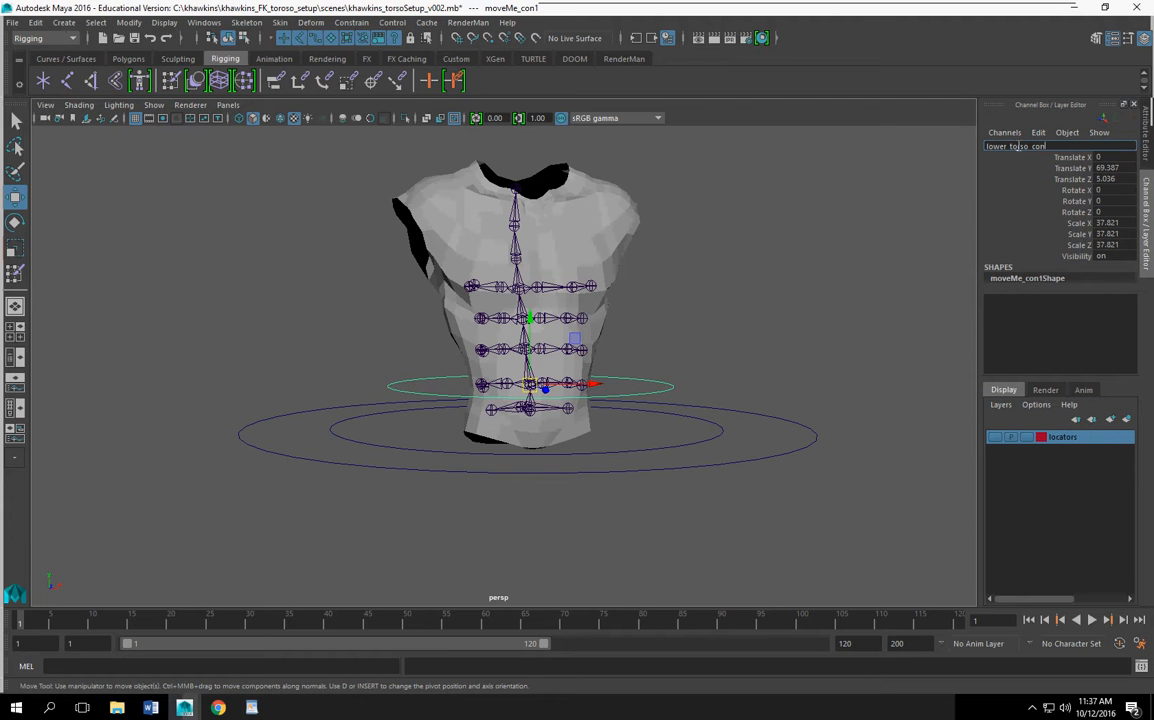
key(Return)
Step: Duplicate lower_torso_con, raise the copy to about 79.2 in Y and scale it uniformly to about 30.8
mouse_move(605, 476)
alt+mouse_down()
mouse_move(562, 479)
mouse_move(603, 470)
alt+mouse_up()
key(ctrl+d)
drag(531, 315, 492, 357)
key(r)
alt+drag(550, 400, 636, 383)
Step: Rename the duplicated circle around the middle of the torso as mid_torso_con
double_click(1004, 148)
text(mid_to)
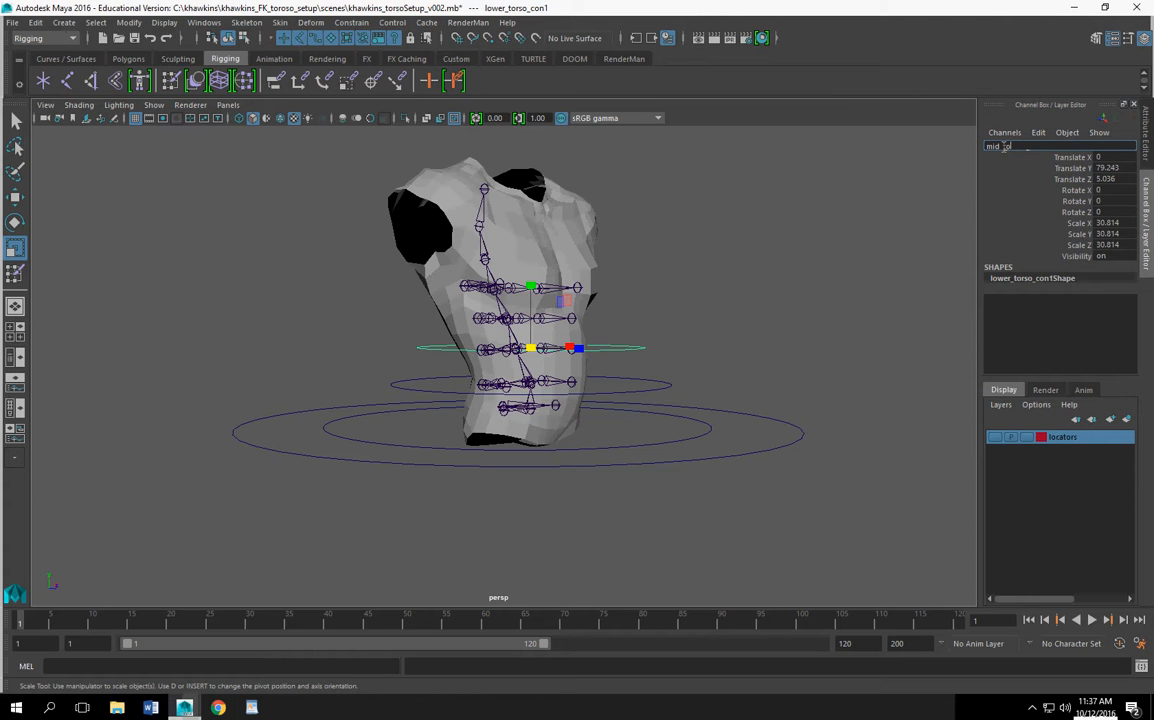
text(rso_con)
key(Return)
Step: Duplicate mid_torso_con, raise the copy to about 89 in Y and scale it uniformly to about 26.5
alt+drag(545, 304, 530, 347)
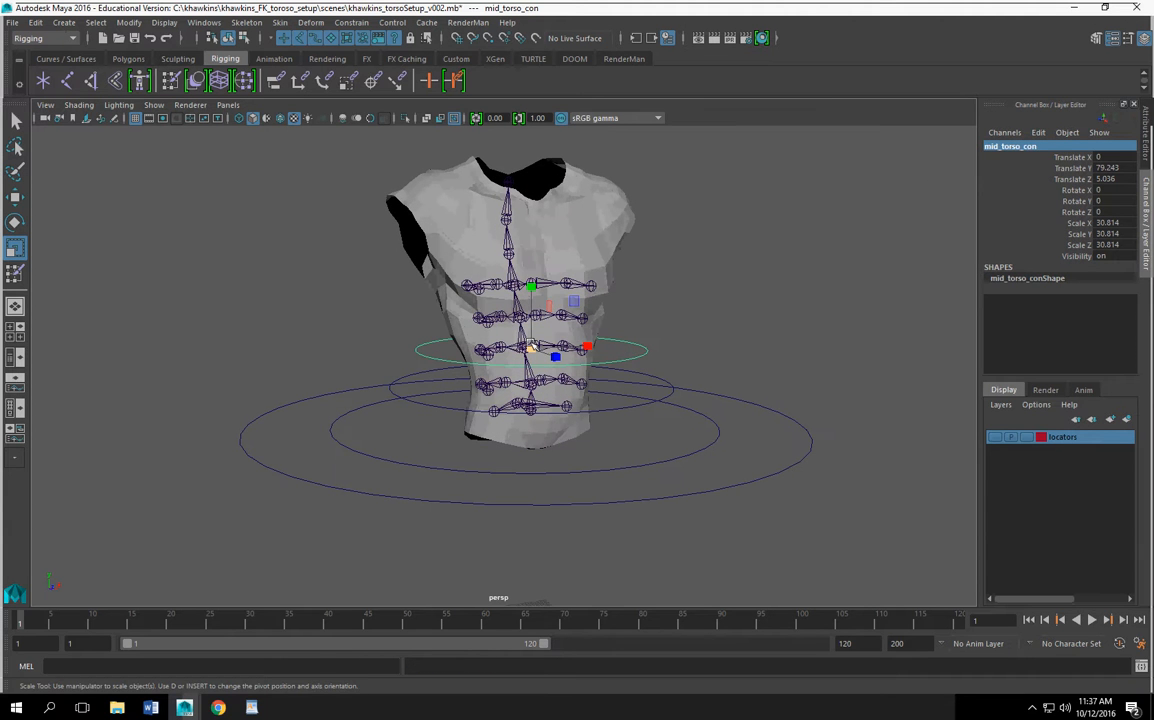
key(ctrl+d)
key(w)
drag(535, 288, 515, 256)
click(15, 248)
alt+drag(502, 345, 588, 308)
click(15, 197)
alt+drag(712, 318, 721, 325)
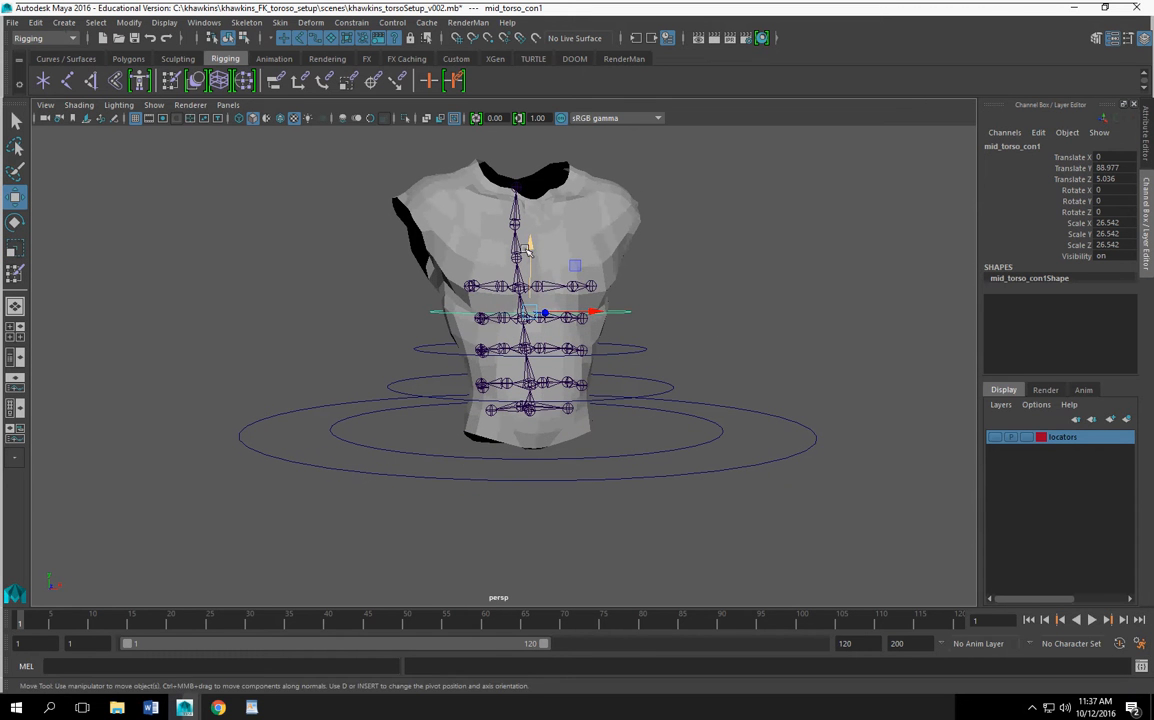
alt+drag(527, 250, 722, 274)
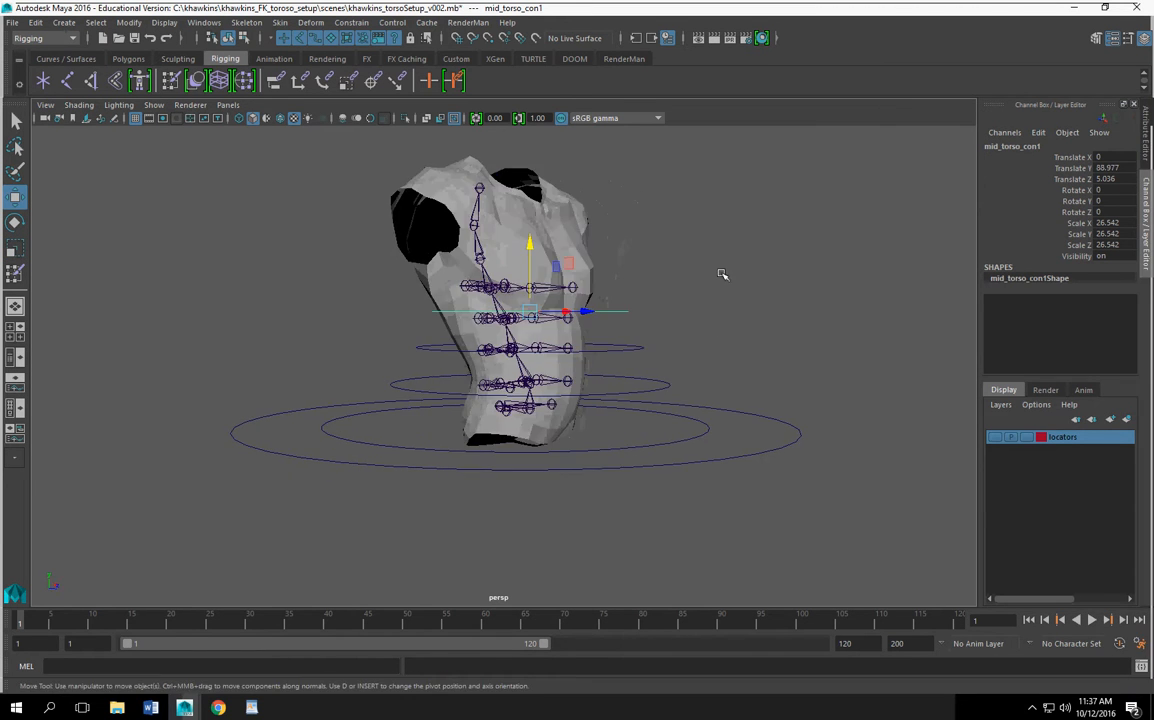
Step: Rename the topmost control circle as upper_torso_con
double_click(993, 146)
click(995, 146)
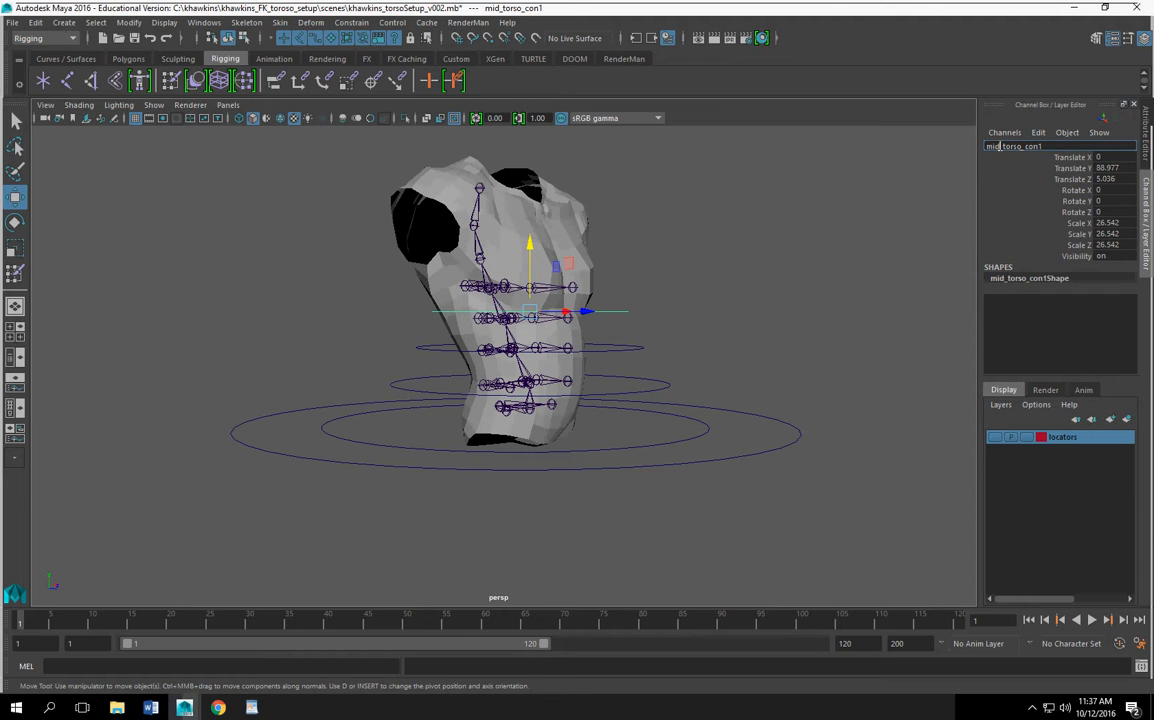
key(BackSpace)
key(BackSpace)
key(BackSpace)
text(upper)
key(Return)
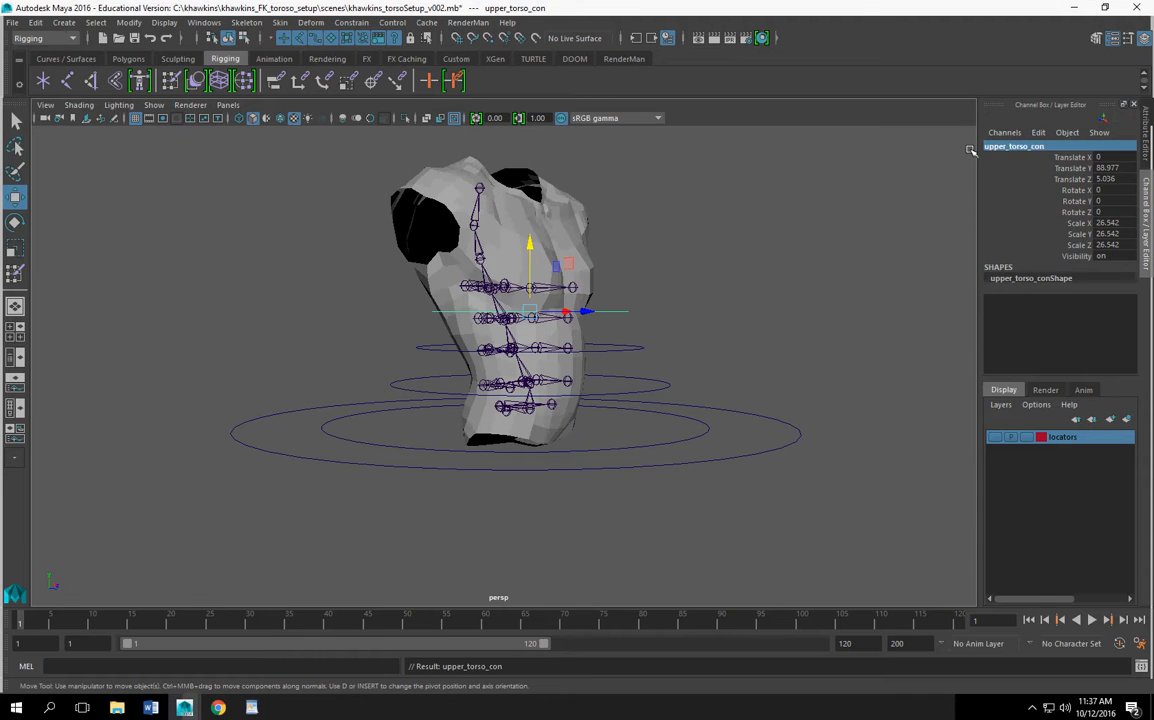
Step: Select all five control circles, from upper_torso_con to placeMe_con, and freeze their transformations
alt+drag(706, 403, 645, 360)
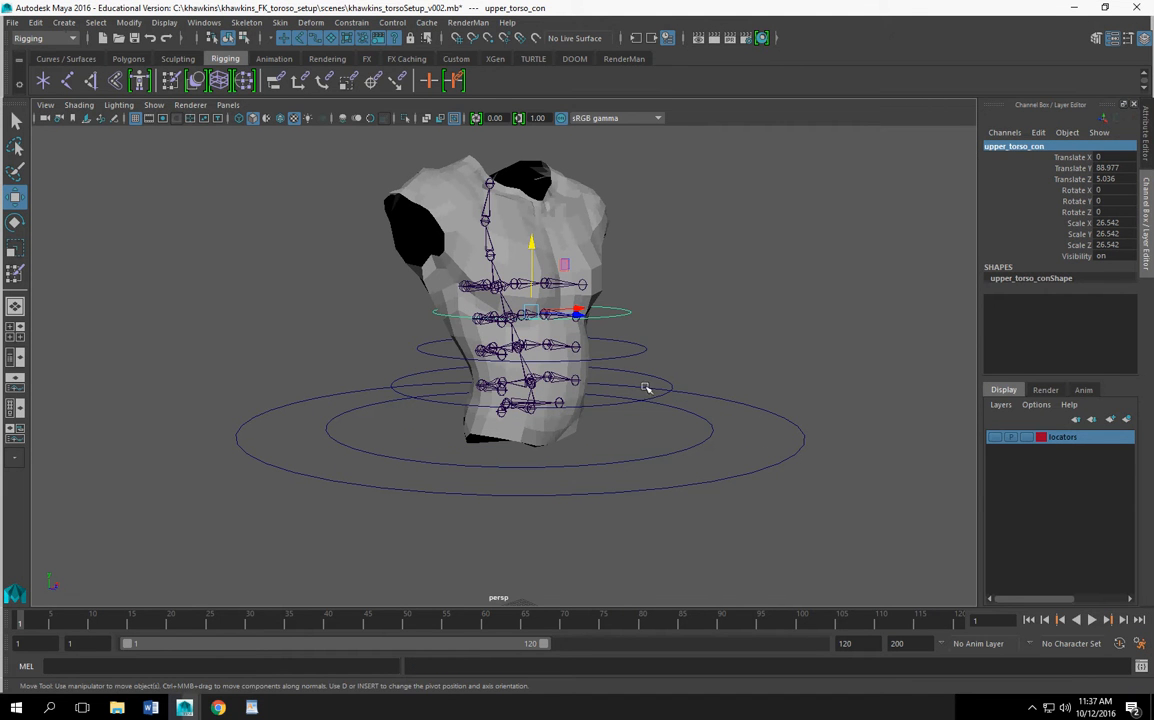
click(645, 353)
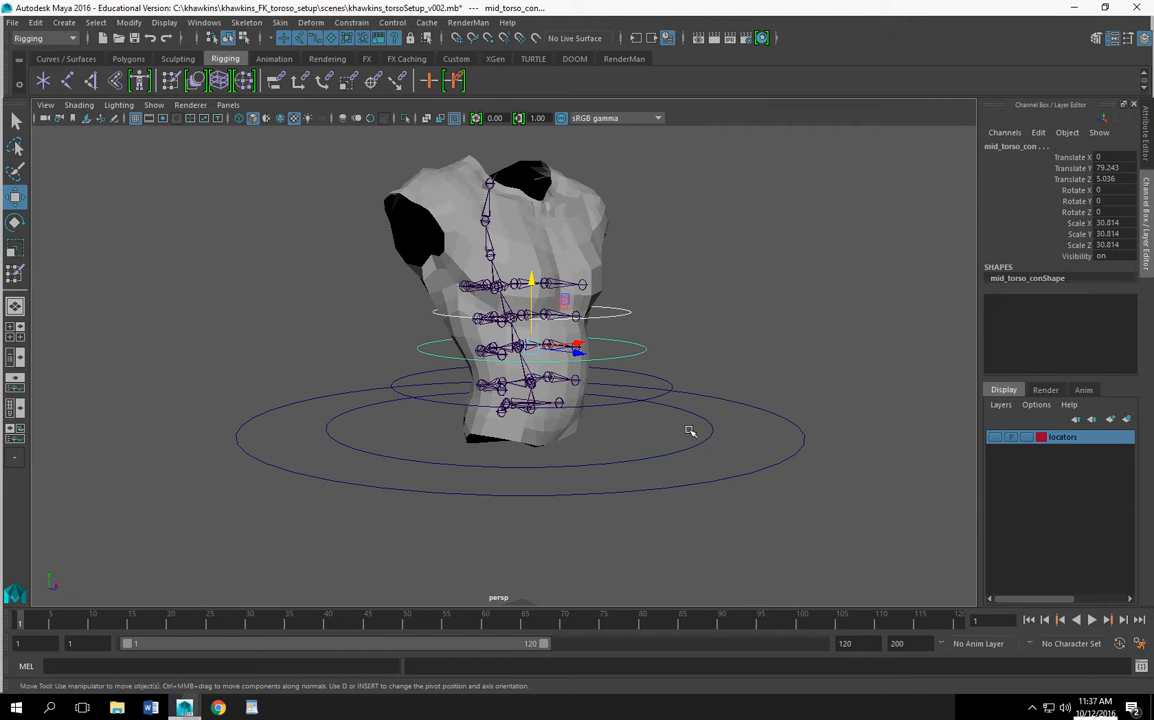
click(663, 395)
mouse_move(698, 442)
alt+mouse_down()
mouse_move(690, 476)
mouse_move(695, 450)
alt+mouse_up()
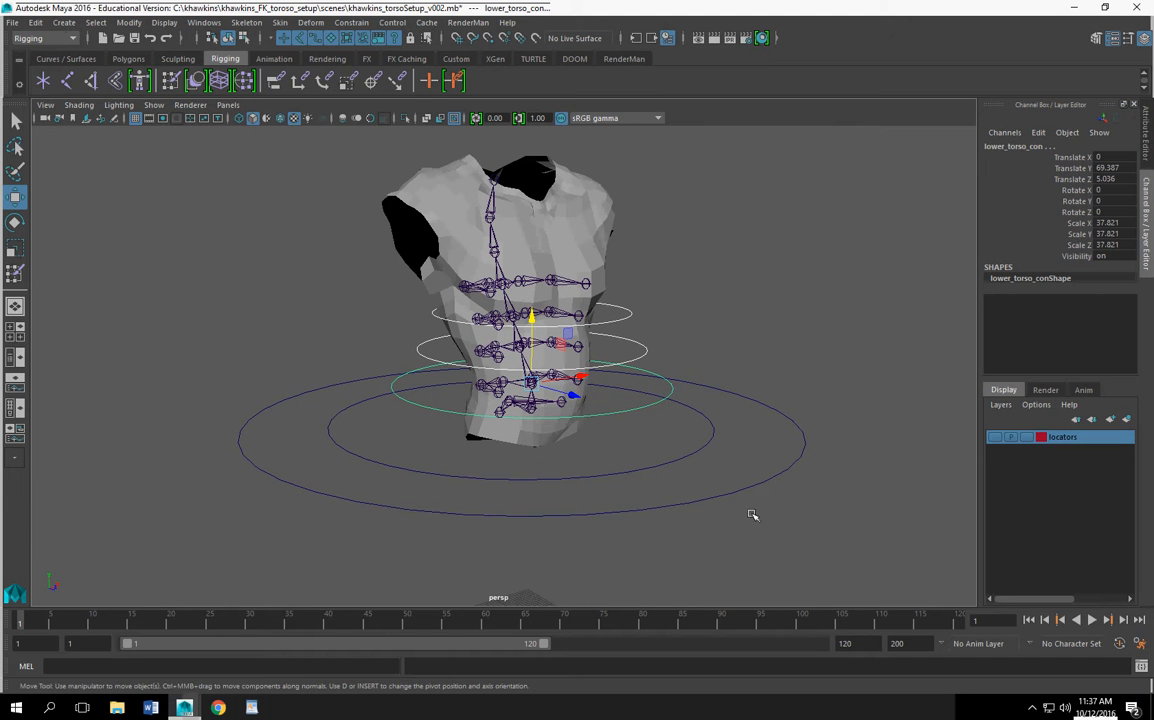
click(696, 453)
click(714, 497)
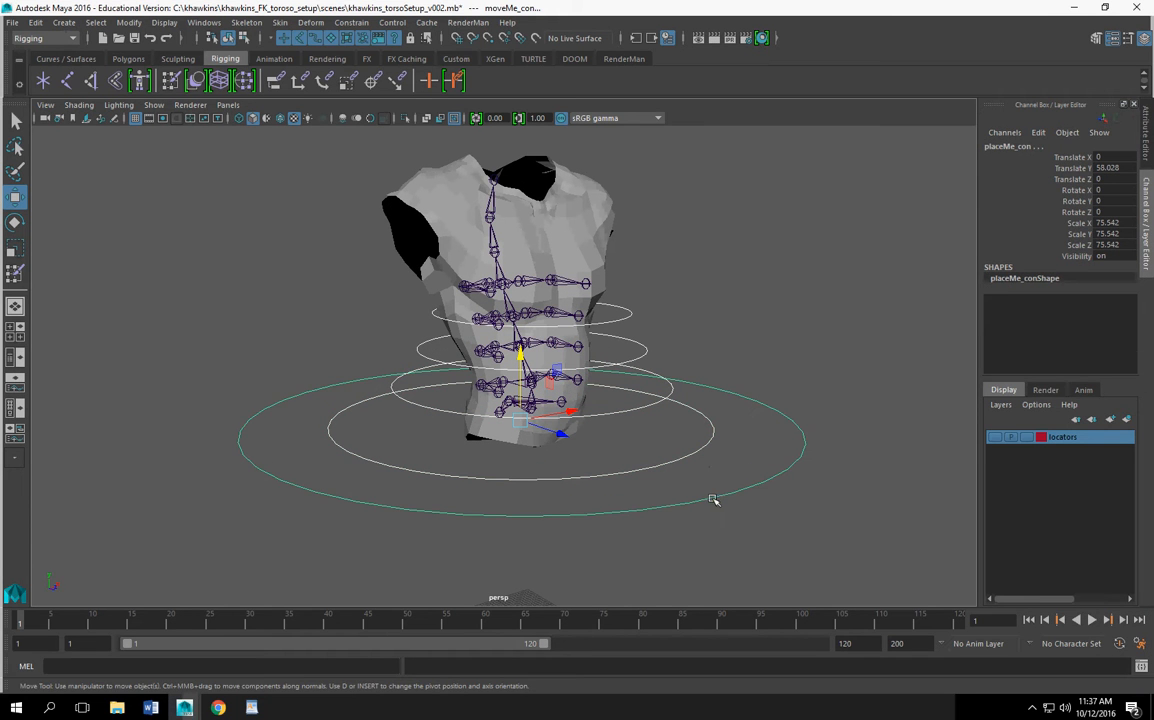
click(129, 23)
click(158, 85)
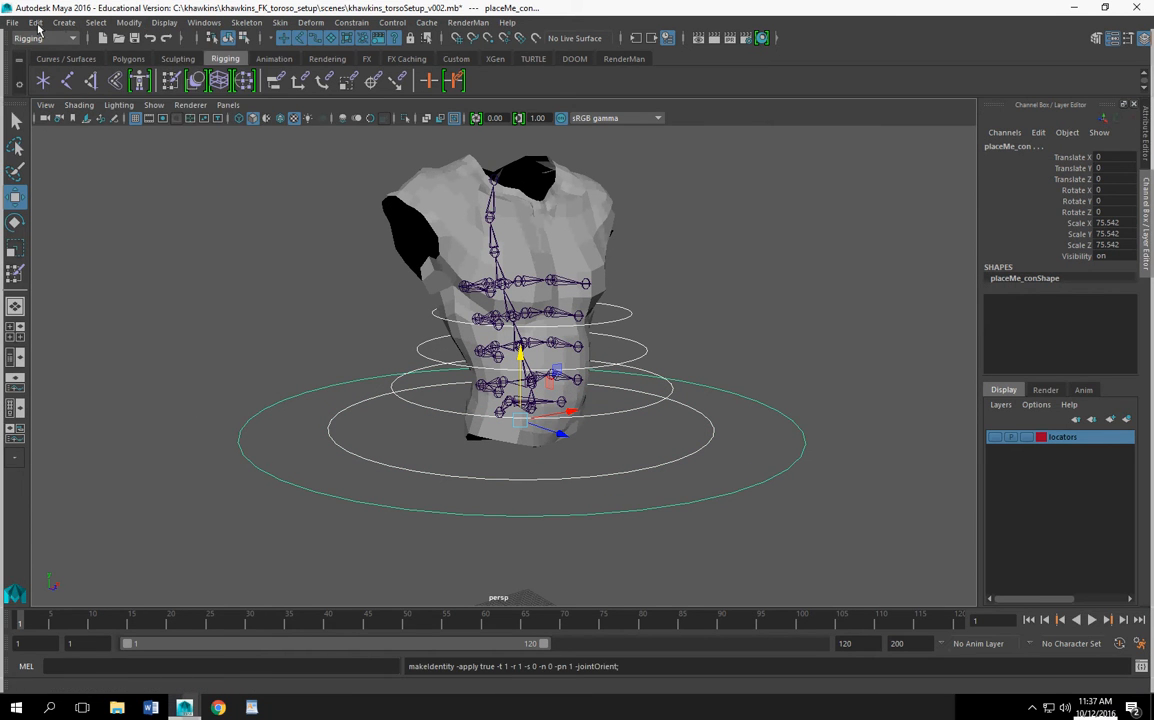
Step: Delete the history of the selected control circles and clear the selection
click(35, 22)
mouse_move(110, 185)
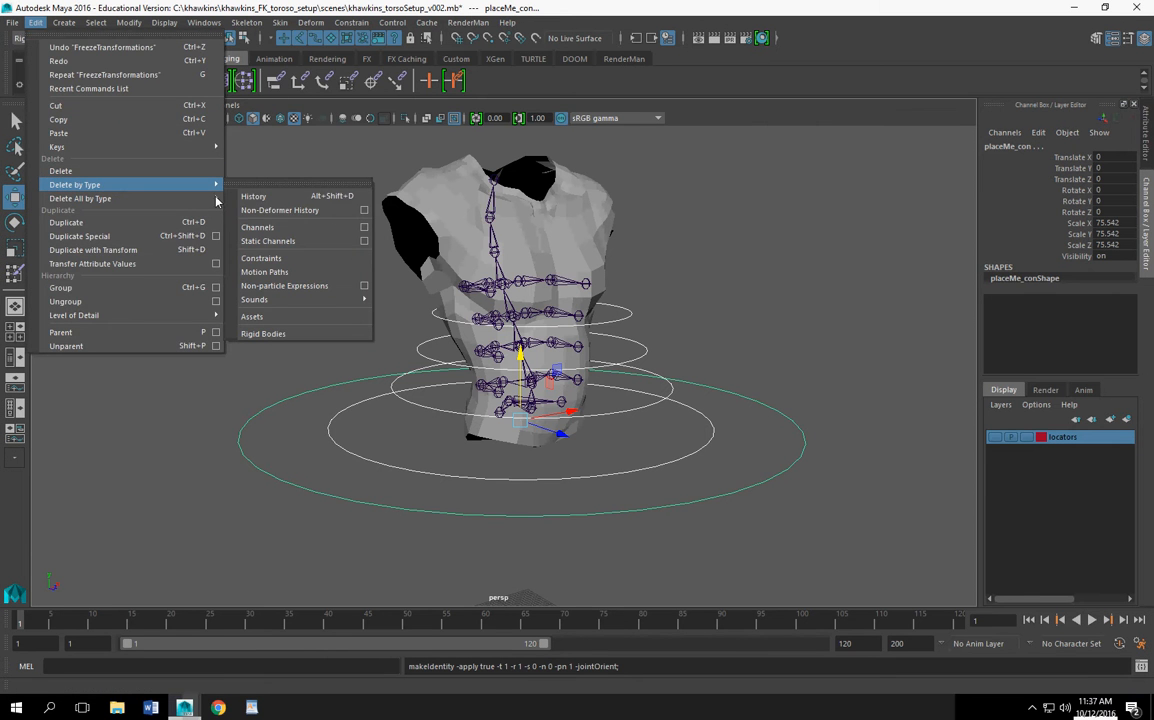
click(328, 199)
click(720, 404)
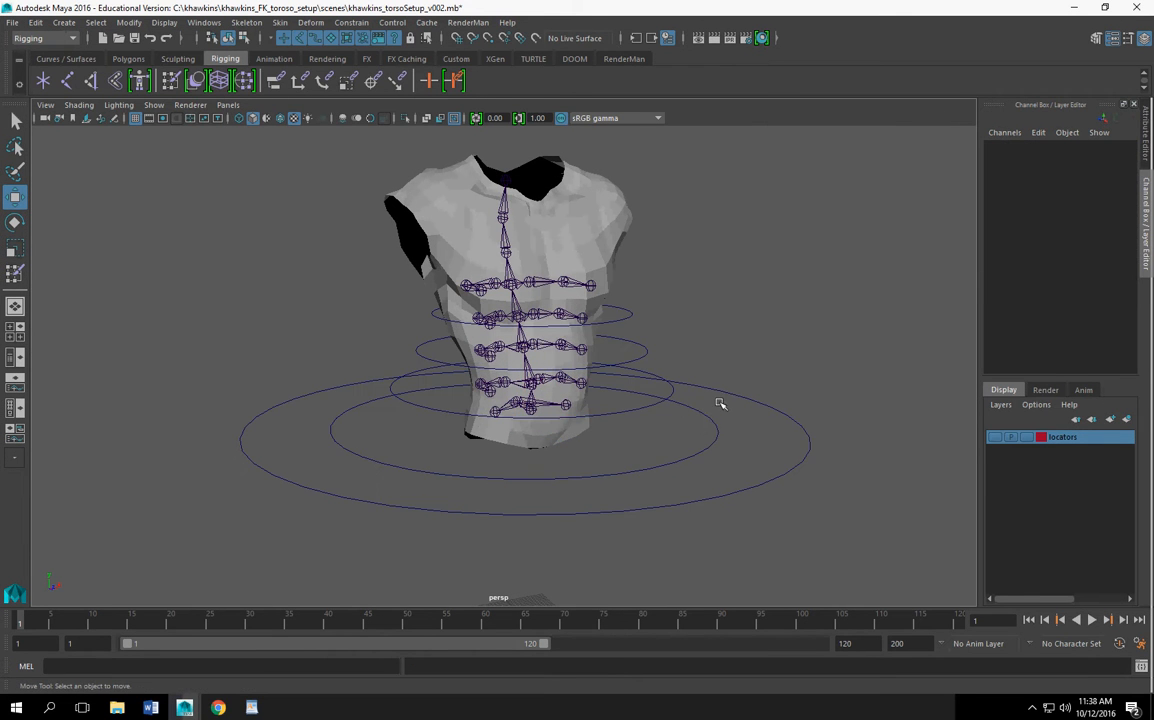
Step: Freeze the transformations of all five control circles again with Scale included, and clear the selection
click(642, 410)
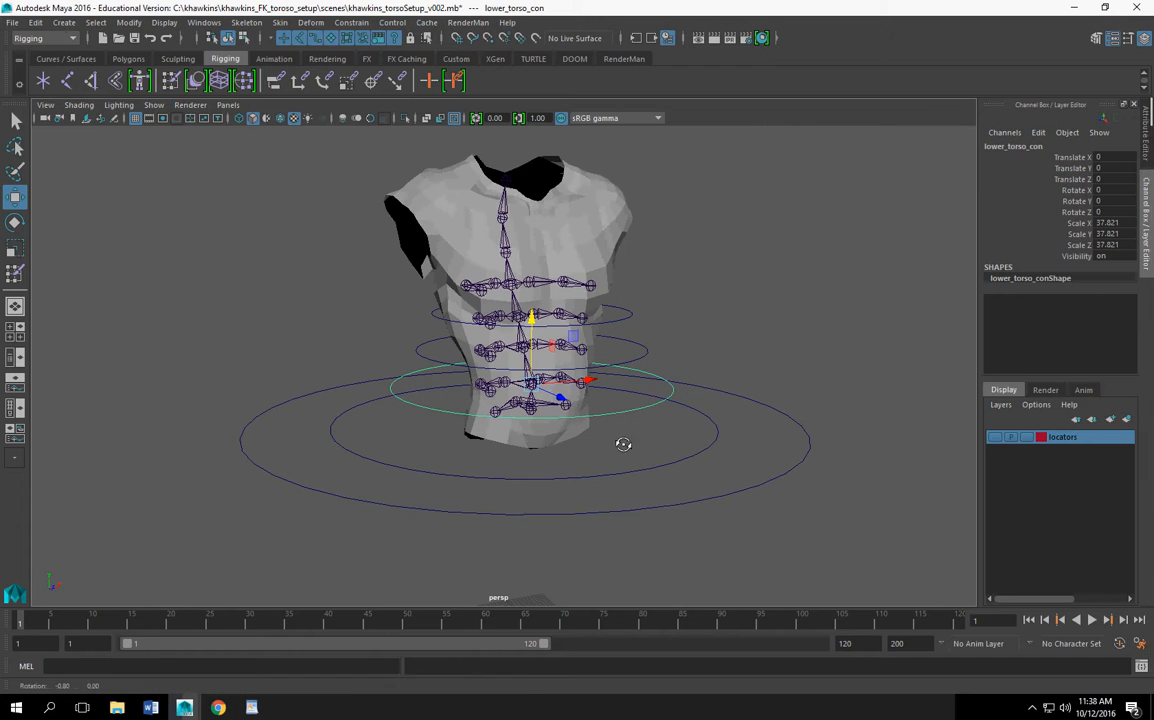
alt+drag(614, 446, 639, 451)
shift+click(646, 358)
shift+click(629, 318)
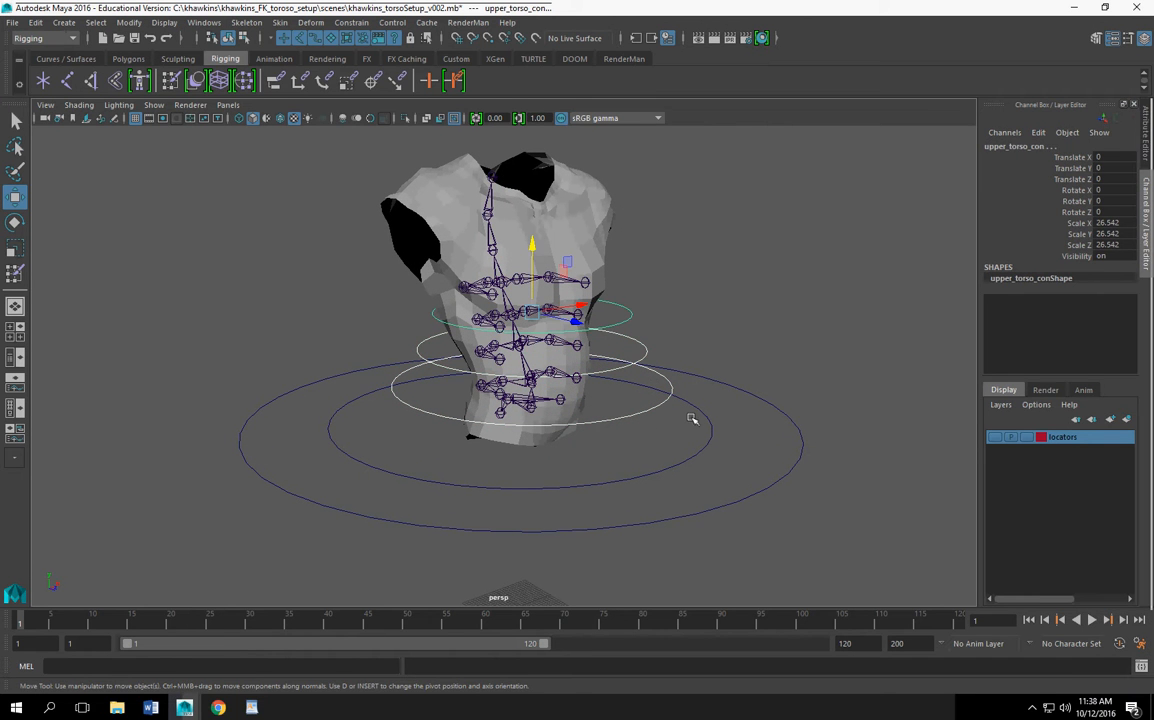
click(788, 473)
click(129, 22)
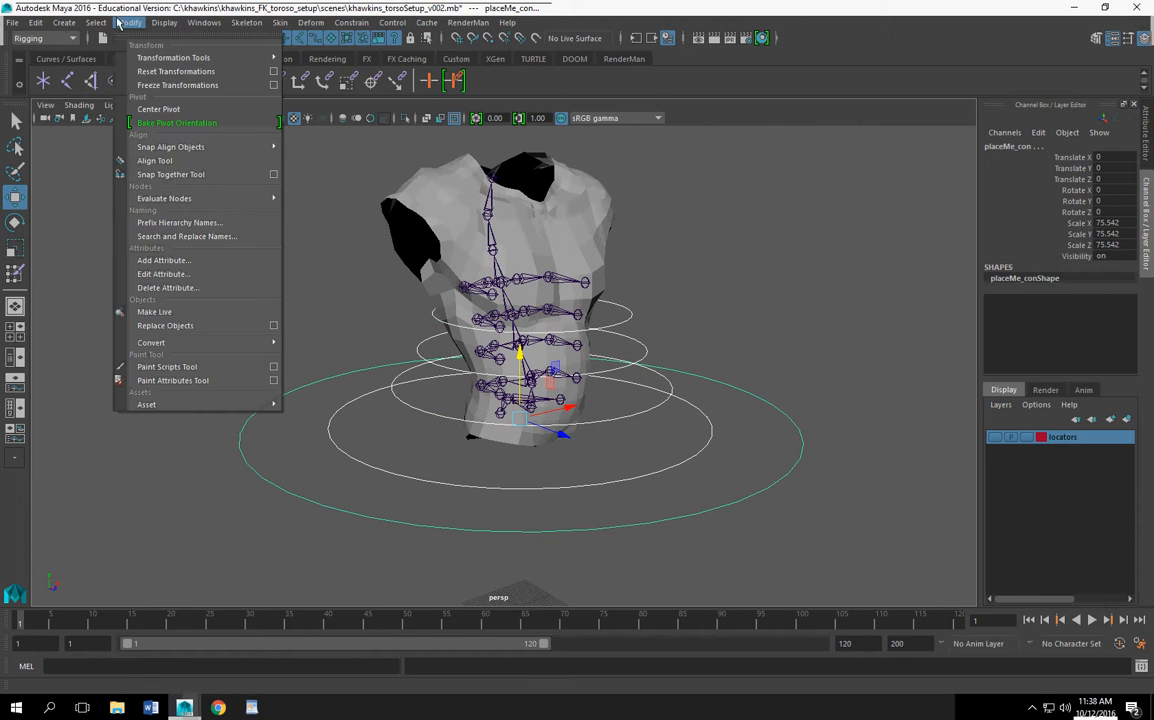
click(273, 85)
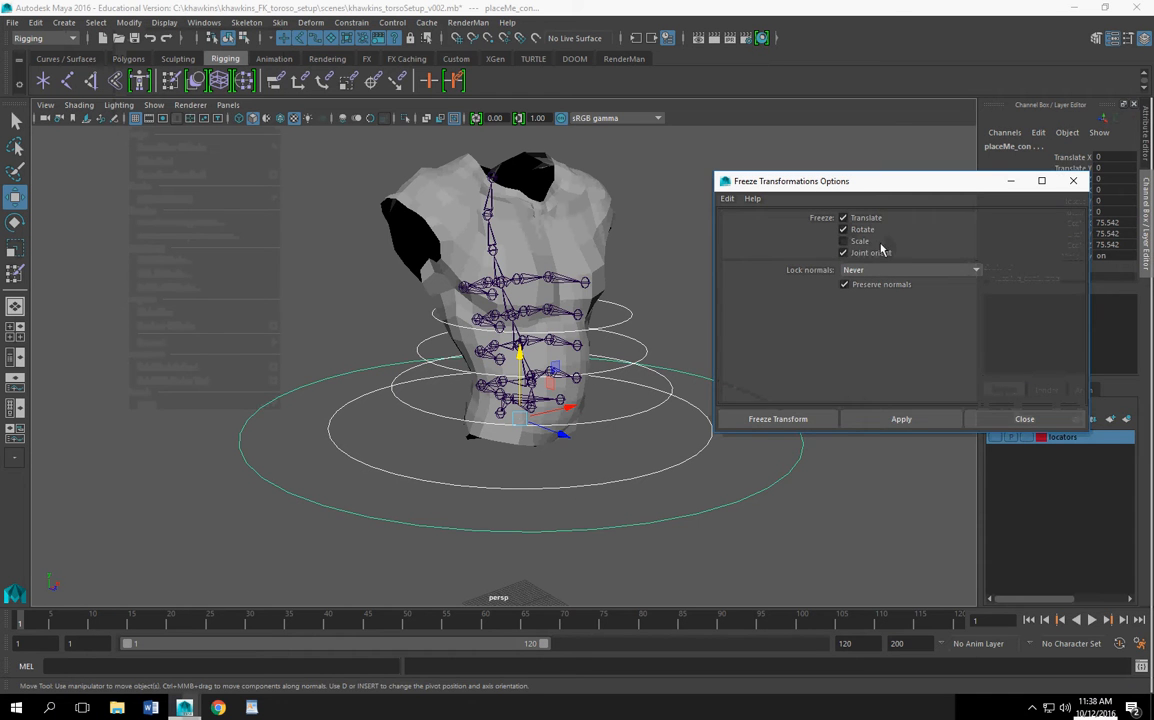
click(900, 419)
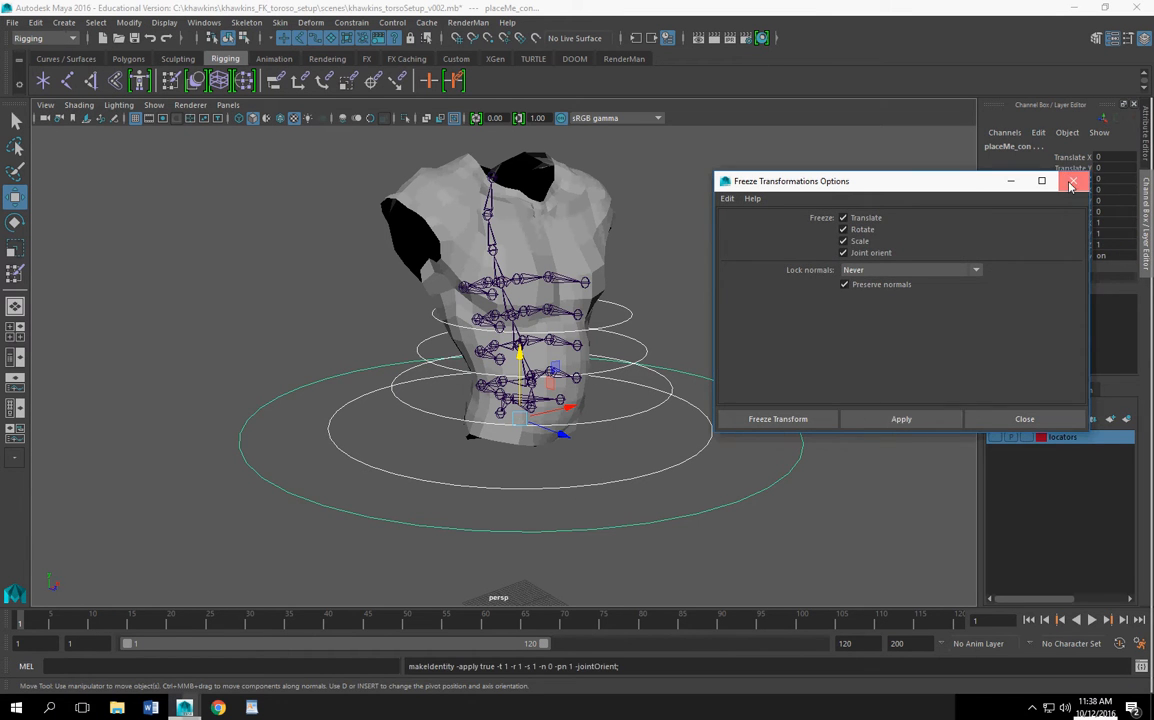
click(1073, 181)
click(715, 307)
Step: Group the lower_torso_con circle and name the group lt_con
alt+drag(670, 355, 659, 381)
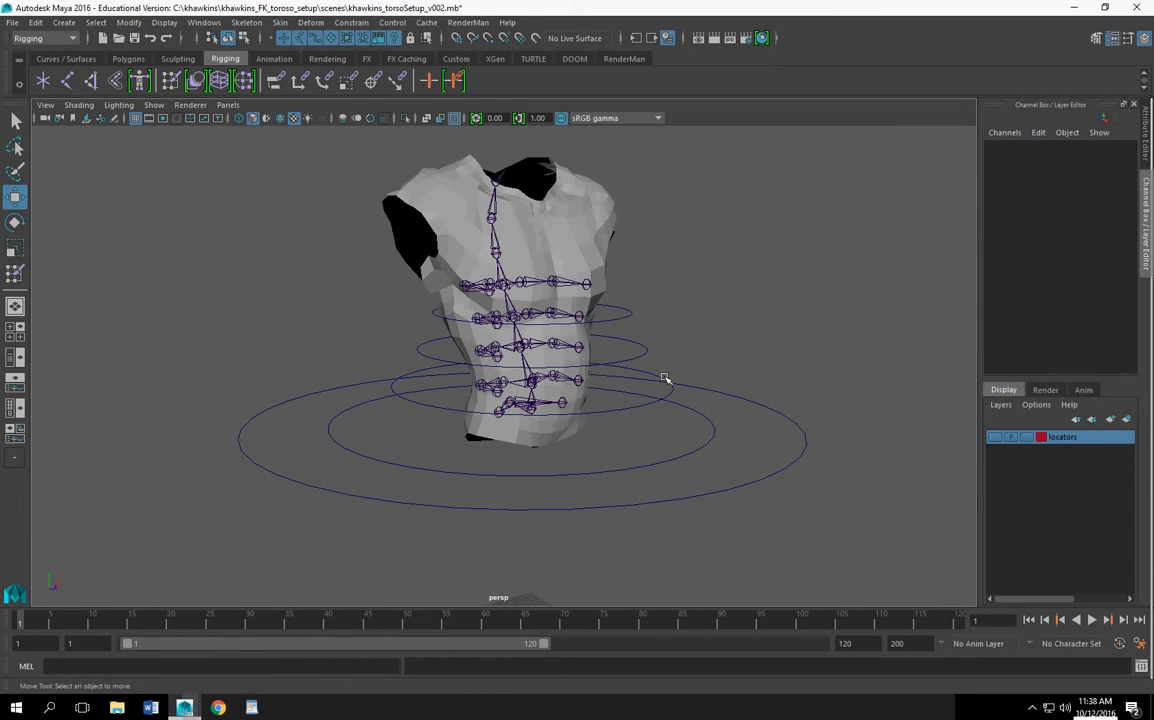
click(665, 381)
alt+drag(711, 471, 688, 394)
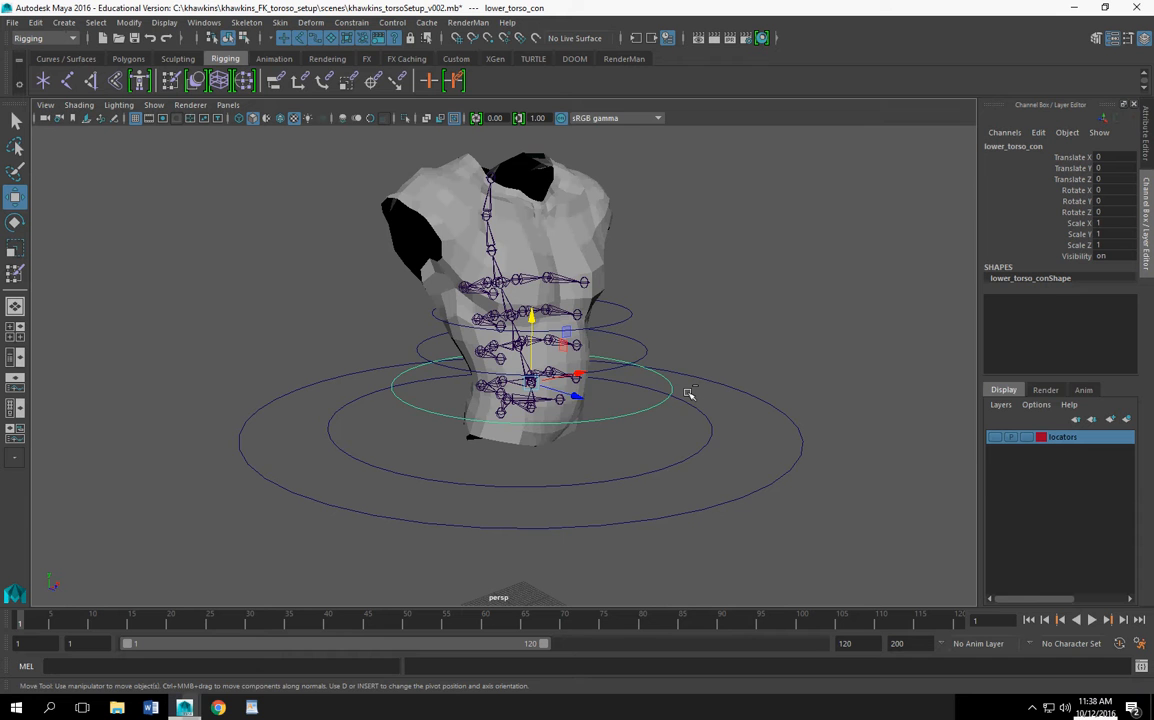
scroll(639, 435, up, 3)
alt+middle_drag(768, 487, 665, 381)
alt+drag(665, 381, 667, 389)
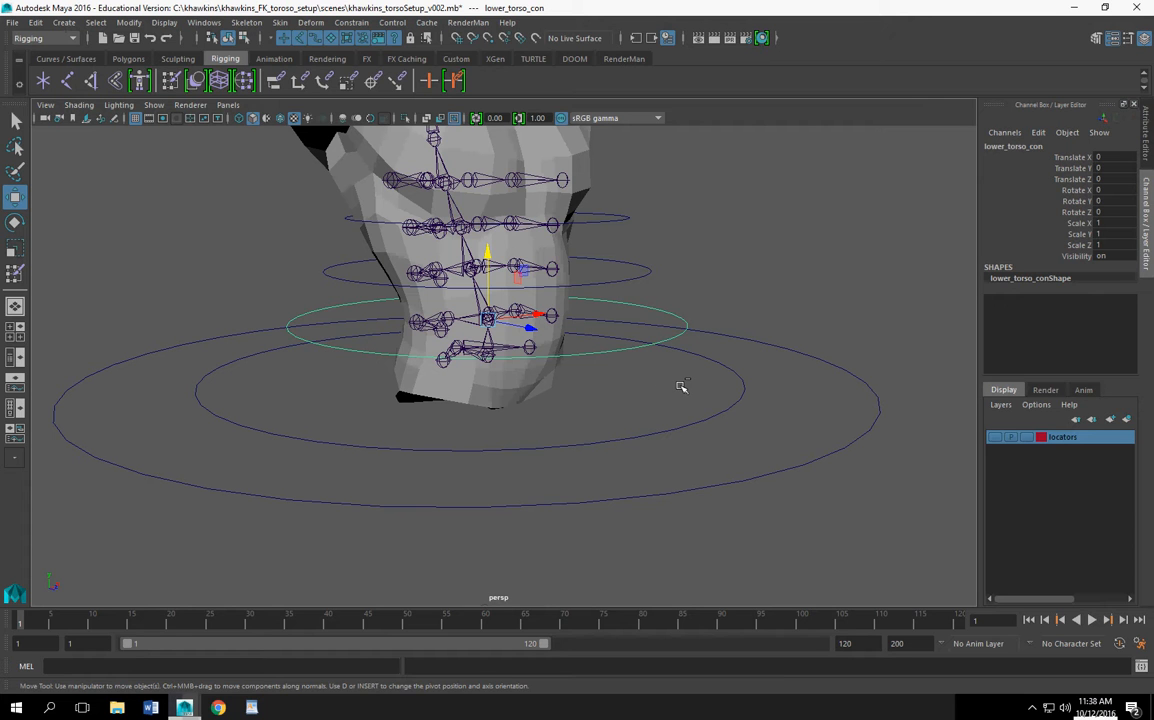
key(ctrl+g)
double_click(1000, 146)
text(Ht_con)
key(Return)
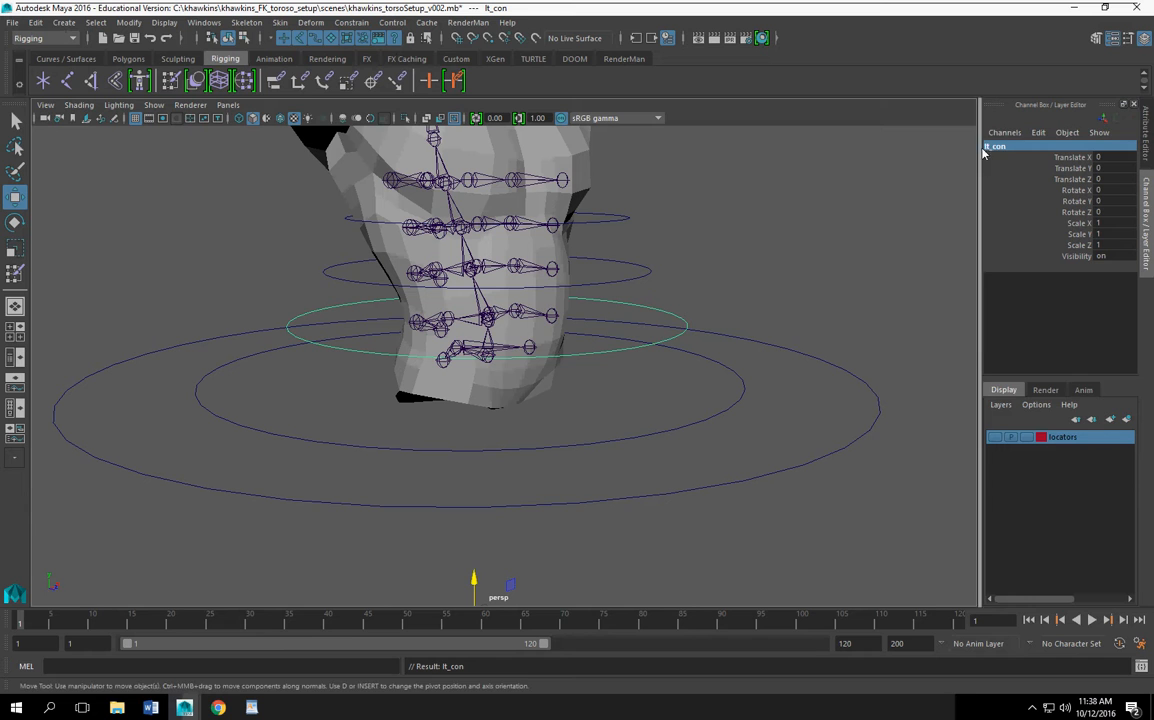
Step: Extend the group's name to lt_con_grp and center its pivot
double_click(1021, 146)
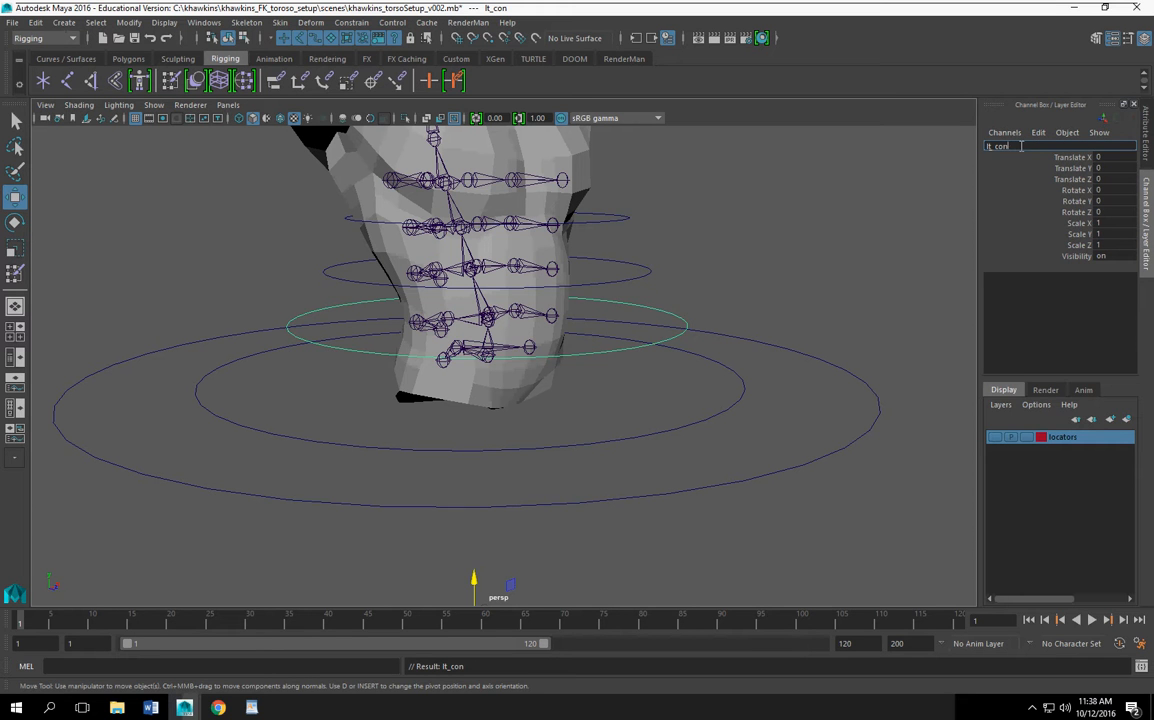
text(_grp)
key(Return)
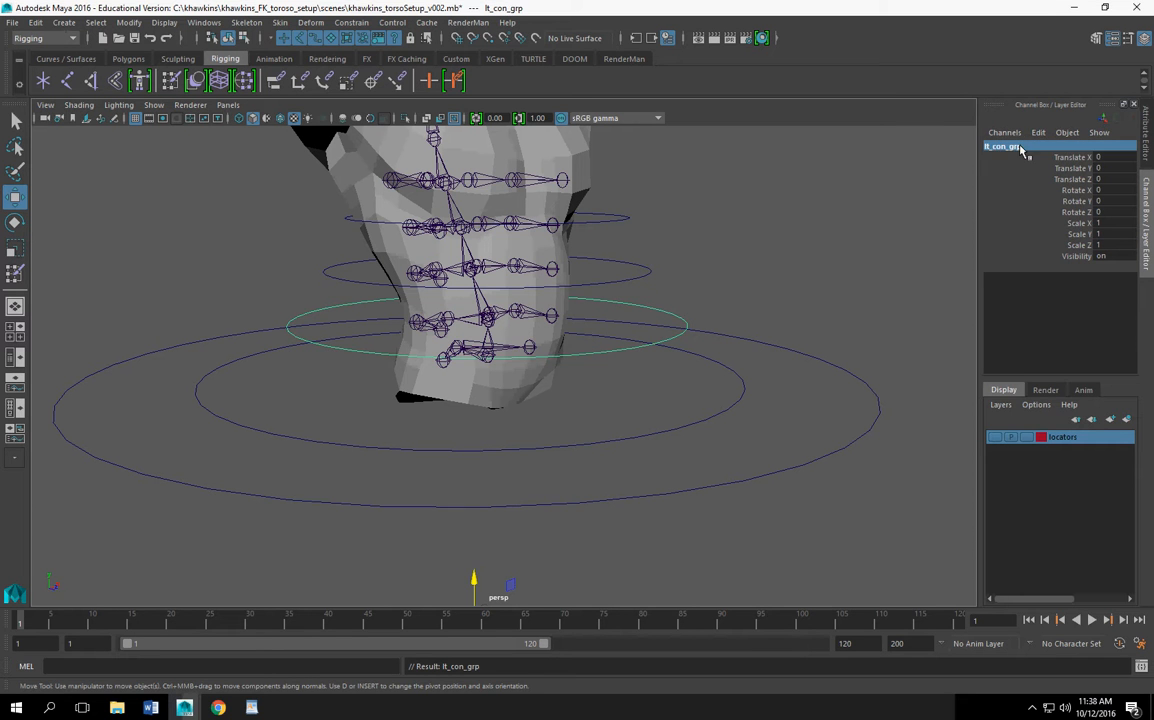
click(128, 22)
click(171, 108)
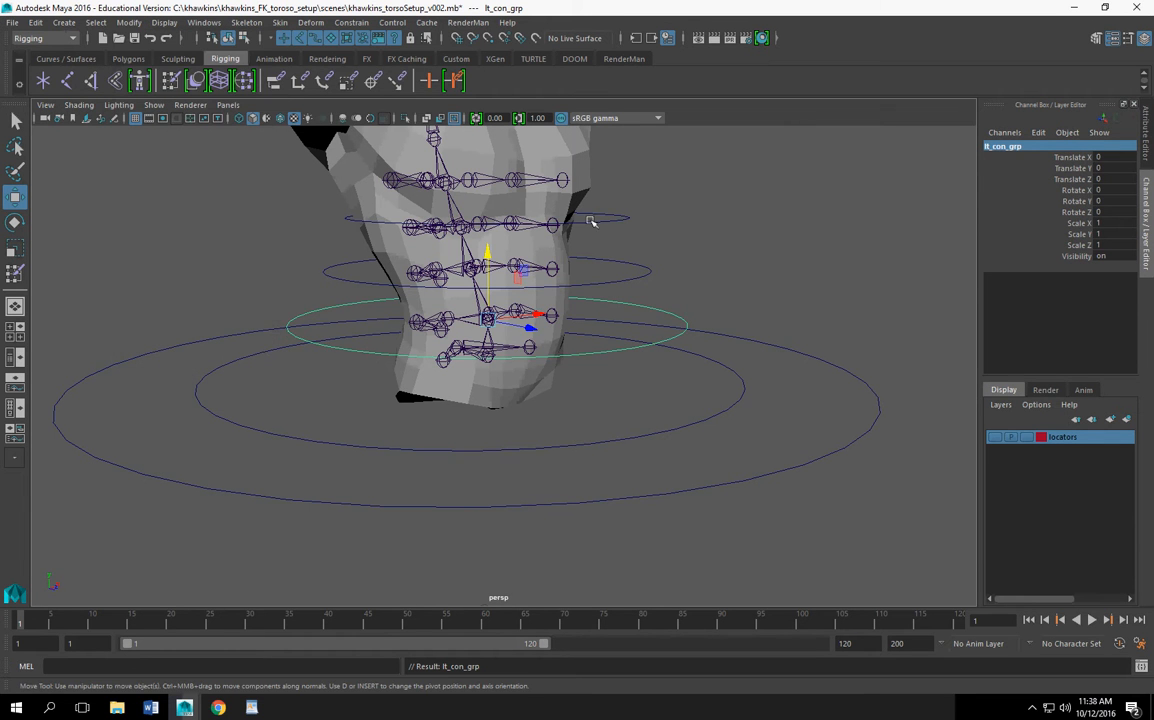
Step: Group the mid_torso_con circle and copy the name of the lower_torso_con circle for reuse
click(642, 270)
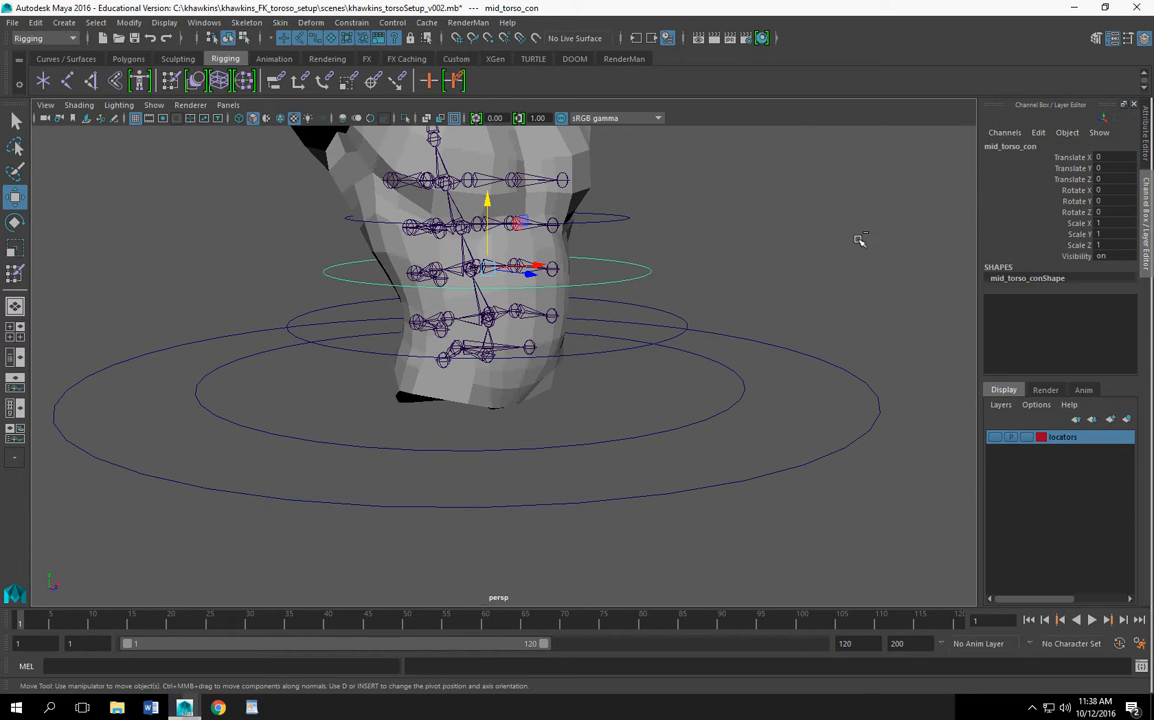
key(ctrl+g)
click(1000, 147)
text(mid)
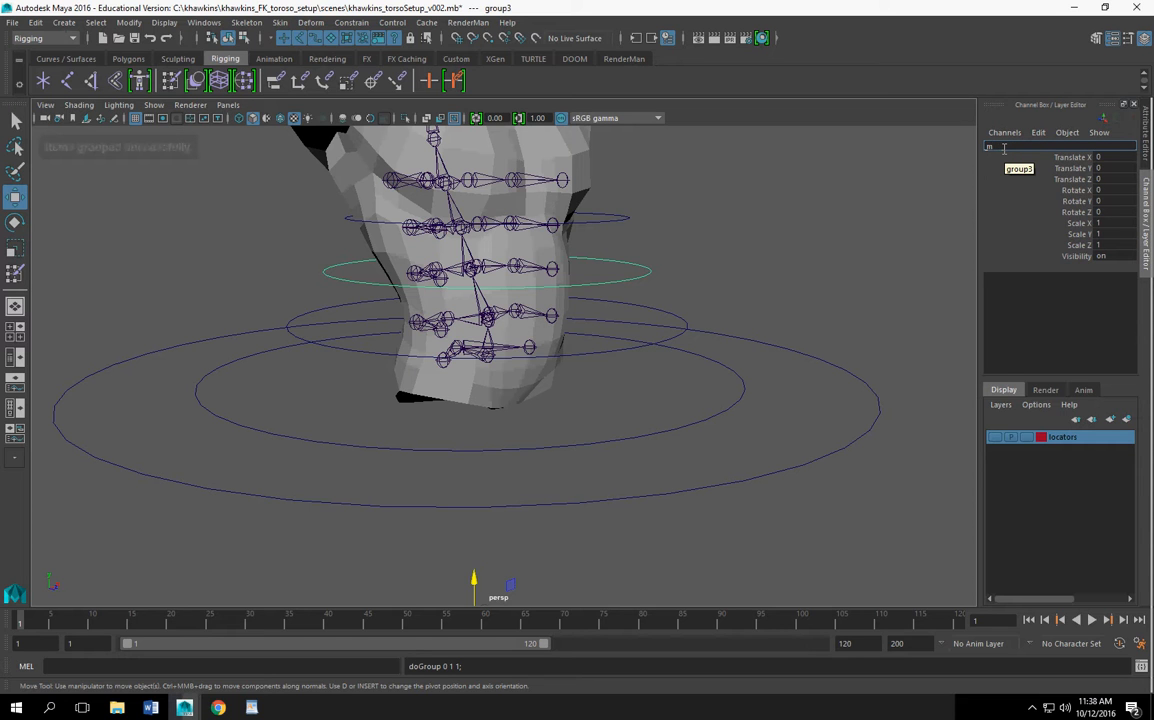
click(689, 328)
click(1046, 149)
key(ctrl+c)
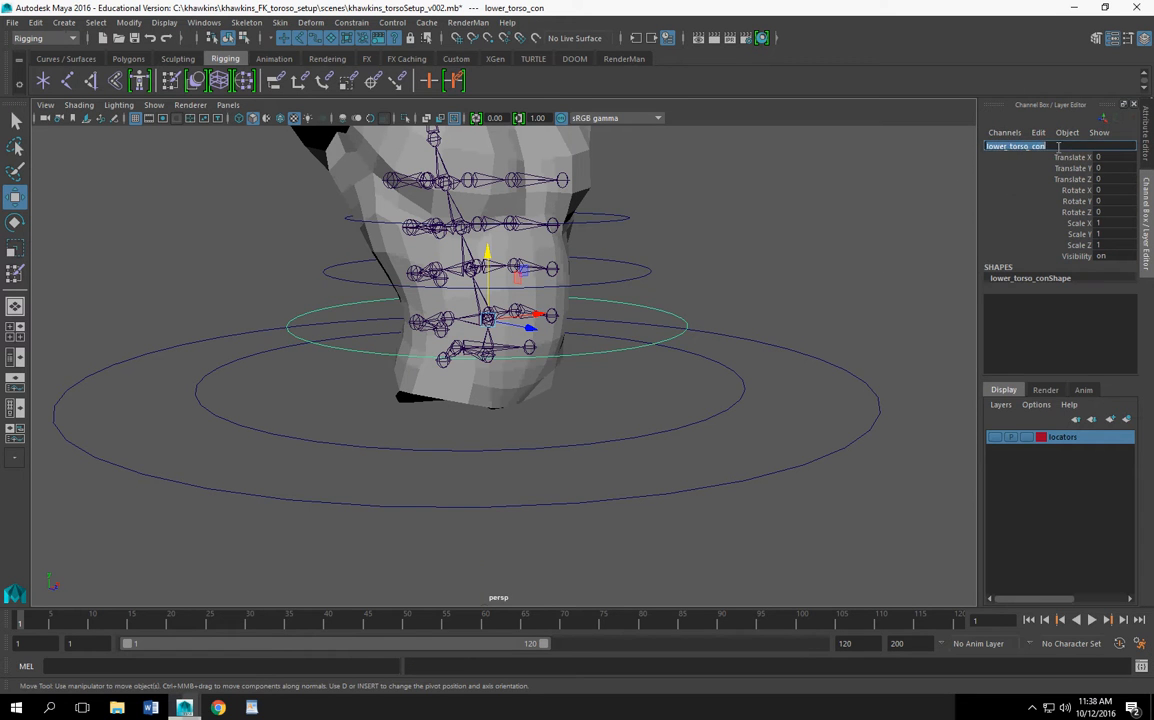
Step: Rename the middle circle's group as mid_torso_con, reusing the copied name, and center its pivot
click(645, 272)
click(1048, 145)
text(mig)
key(Return)
click(1012, 146)
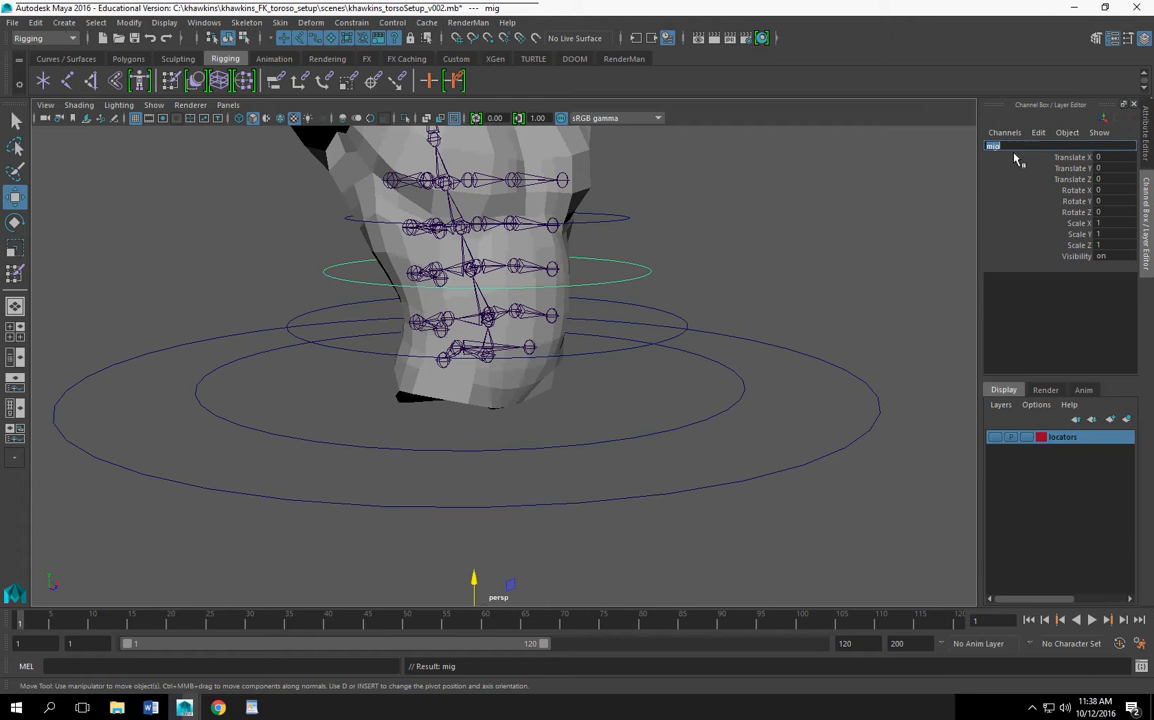
key(ctrl+v)
key(BackSpace)
key(BackSpace)
key(BackSpace)
key(BackSpace)
key(BackSpace)
text(mid)
key(Return)
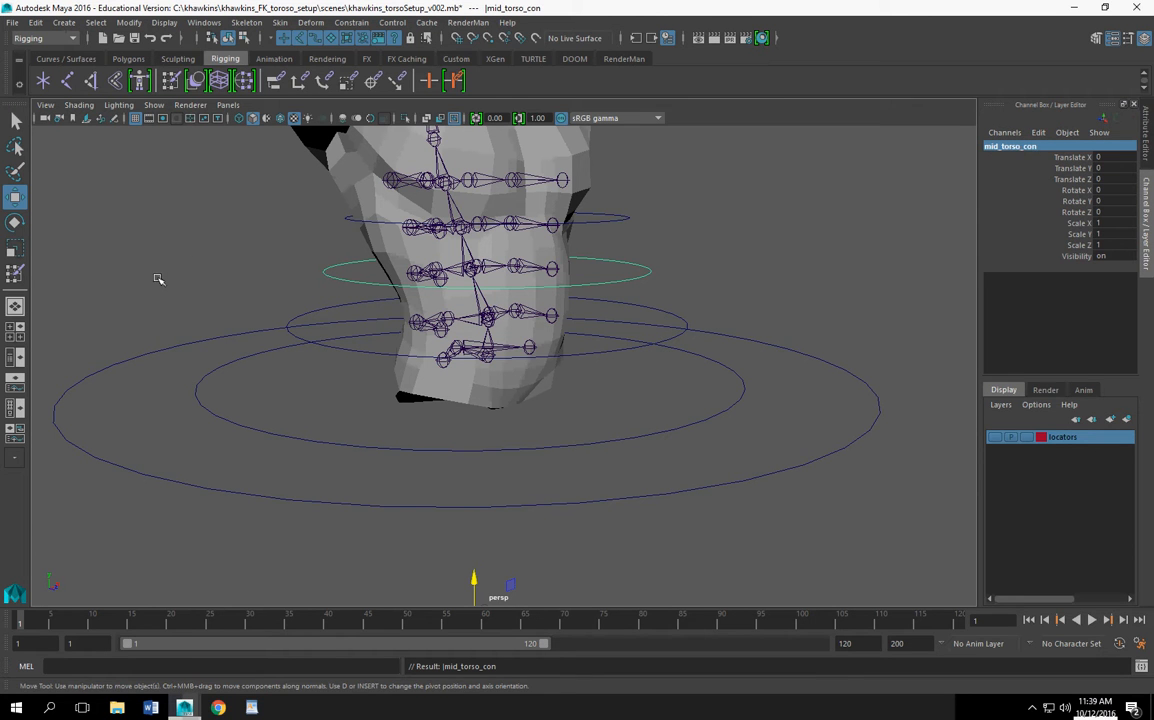
click(129, 22)
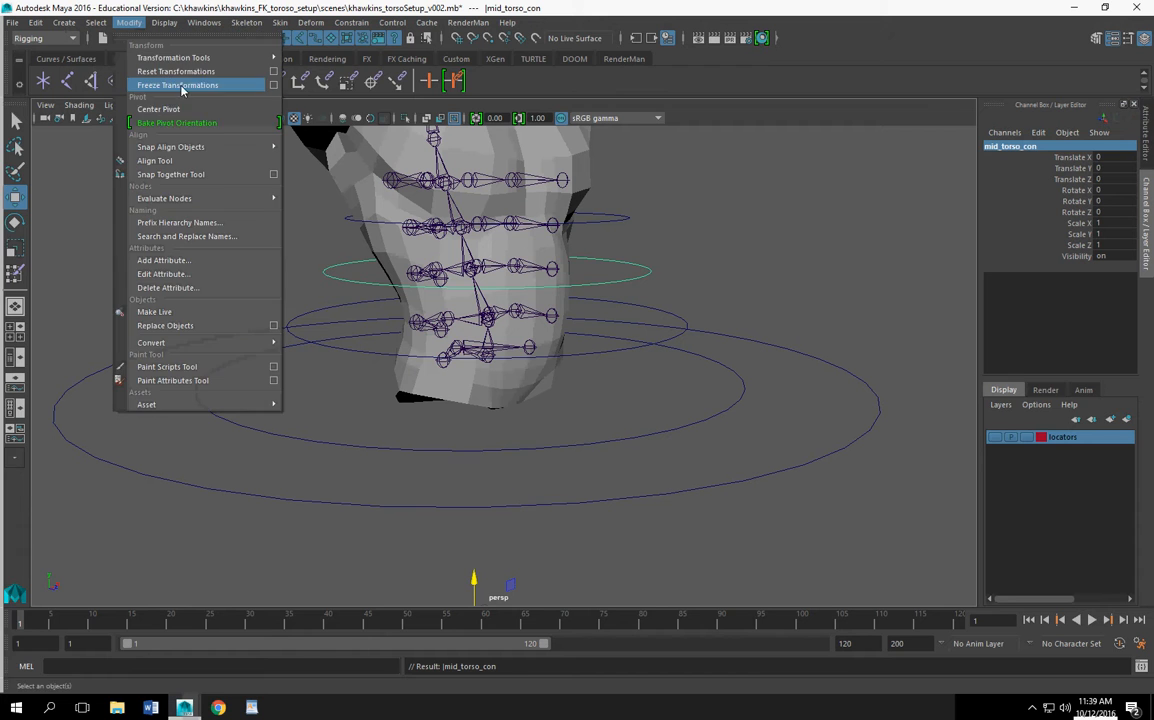
click(188, 108)
Step: Group the topmost control circle, upper_torso_con
click(628, 219)
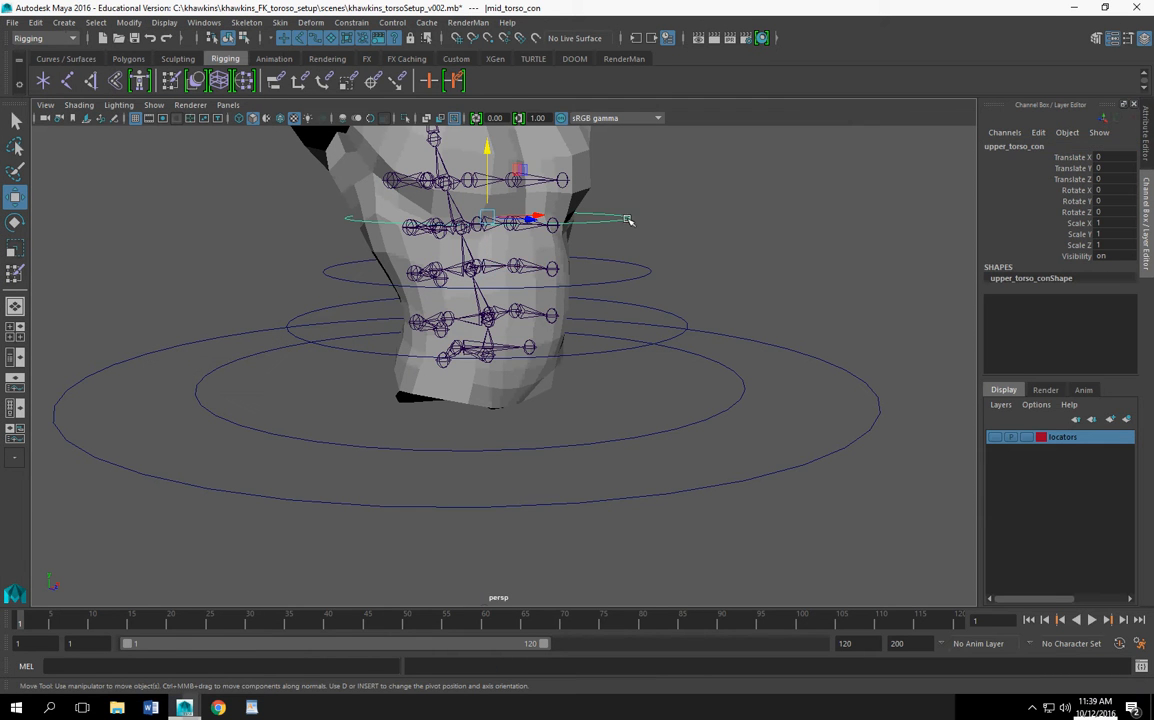
double_click(1031, 148)
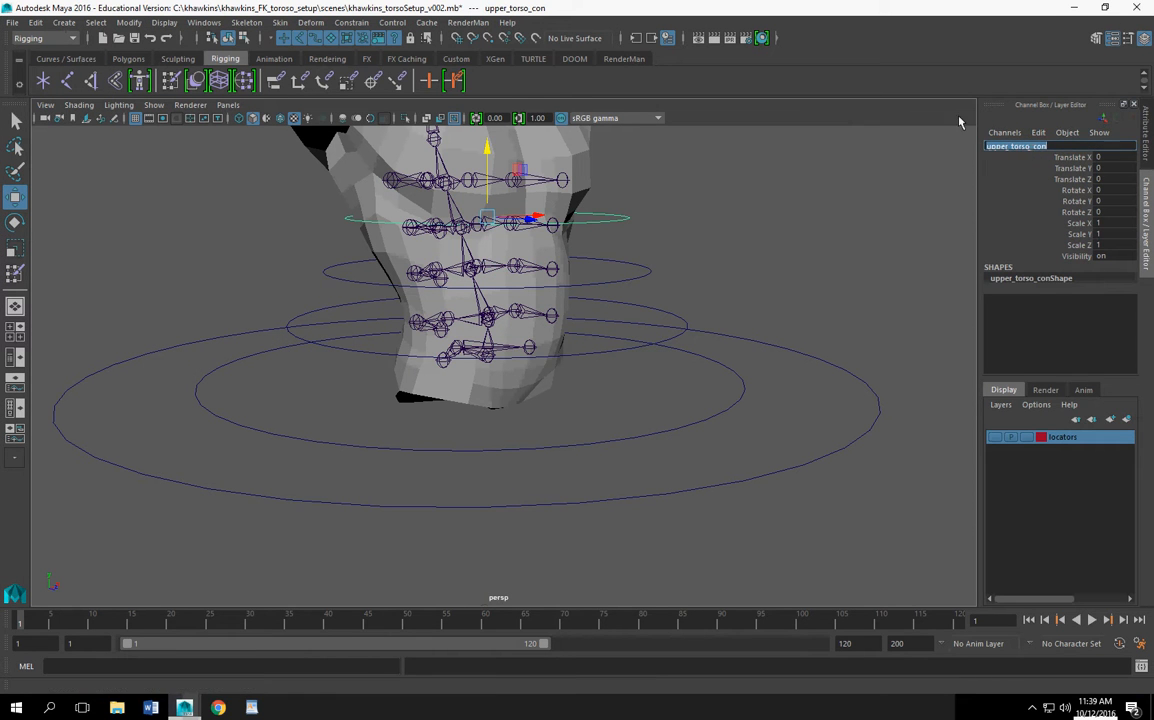
key(Return)
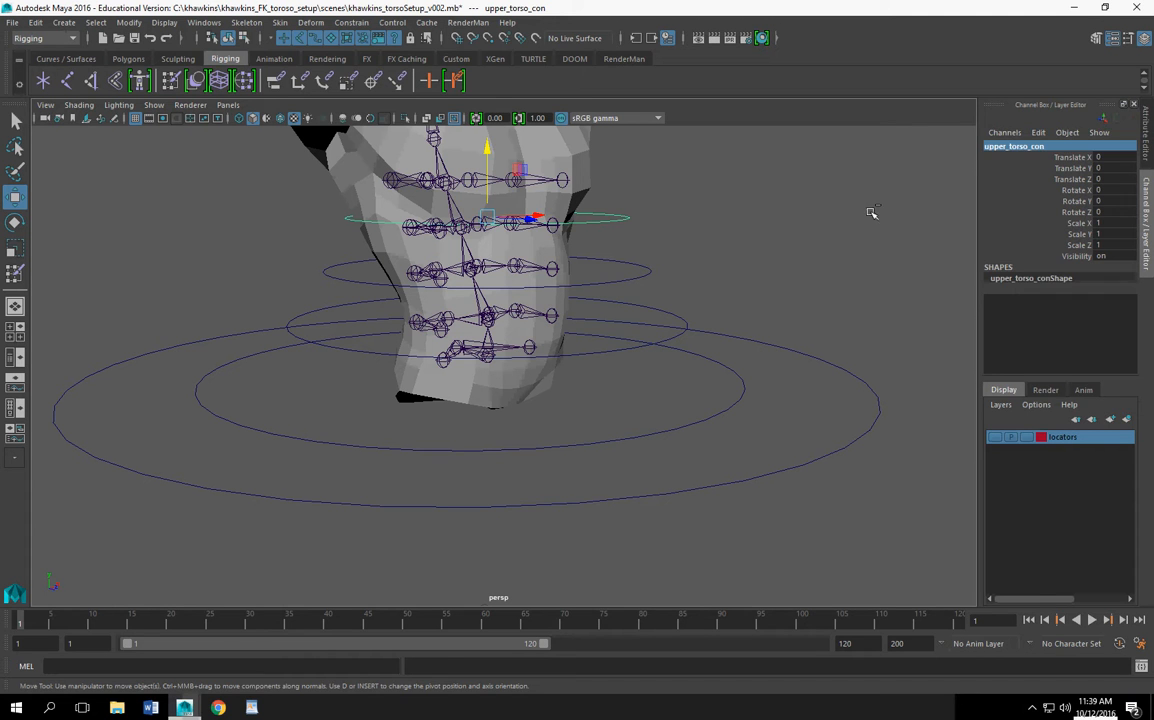
key(ctrl+g)
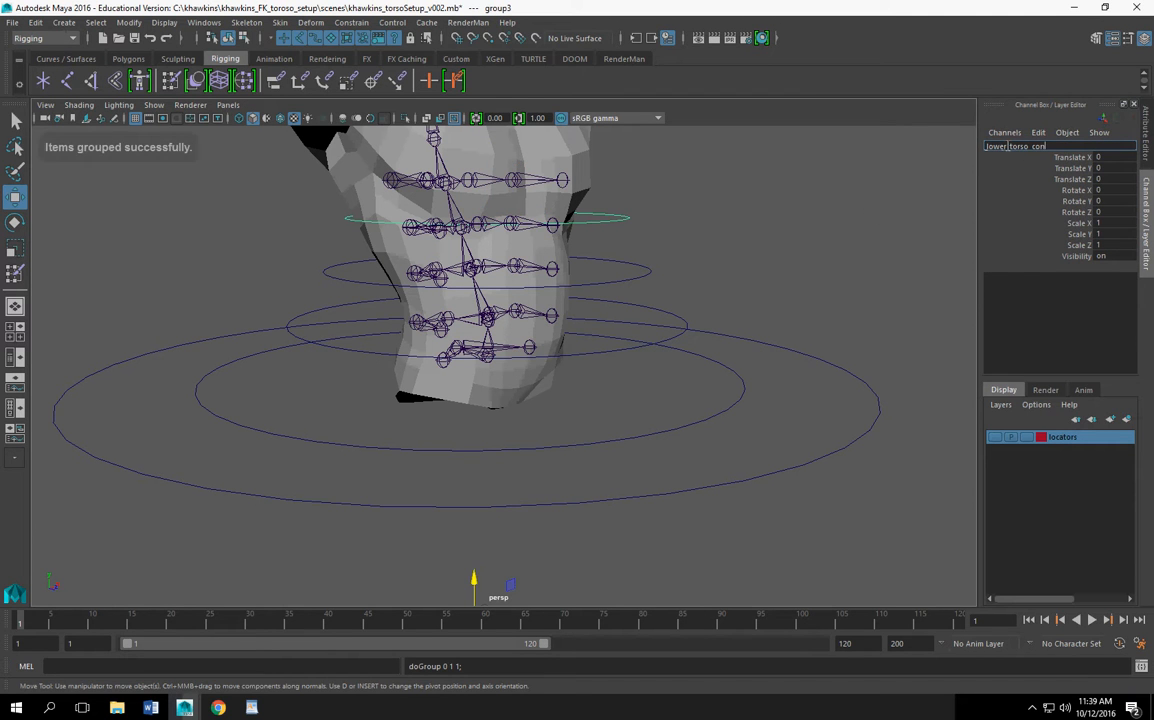
Step: Name the topmost circle's group upper_torso_con and center its pivot
key(BackSpace)
key(BackSpace)
key(BackSpace)
key(BackSpace)
key(BackSpace)
text(upper)
key(Return)
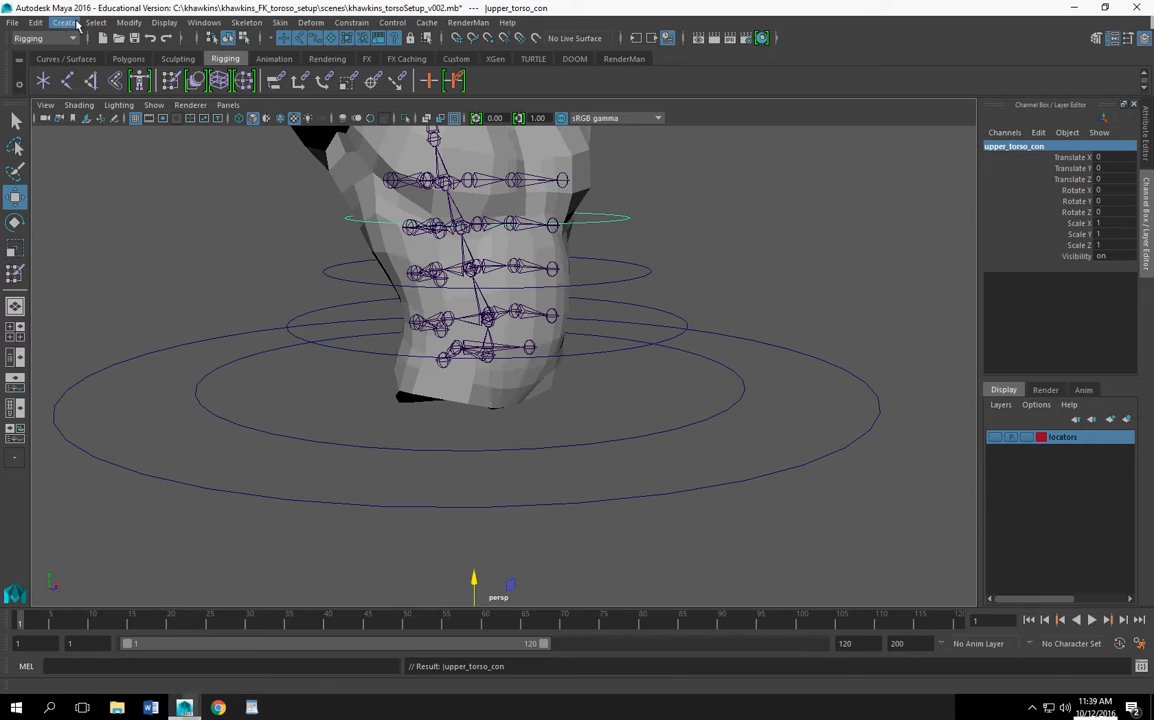
click(129, 22)
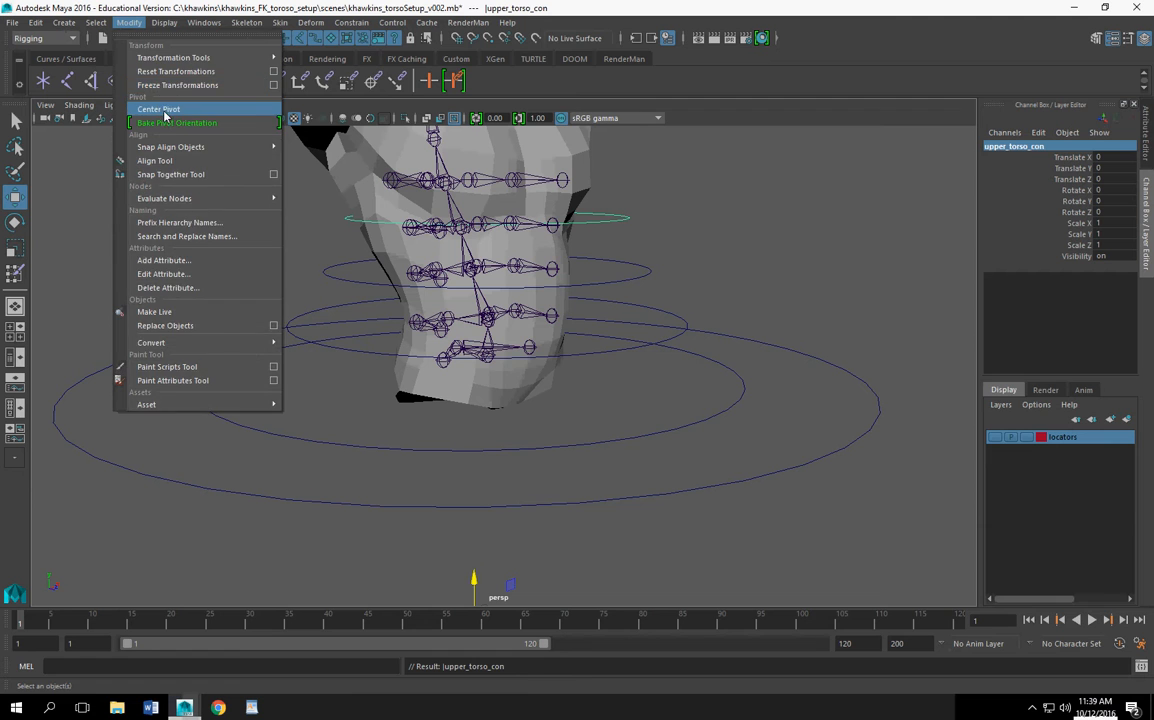
click(158, 109)
Step: Group the moveMe_con circle and try to rename the new group after it
click(707, 421)
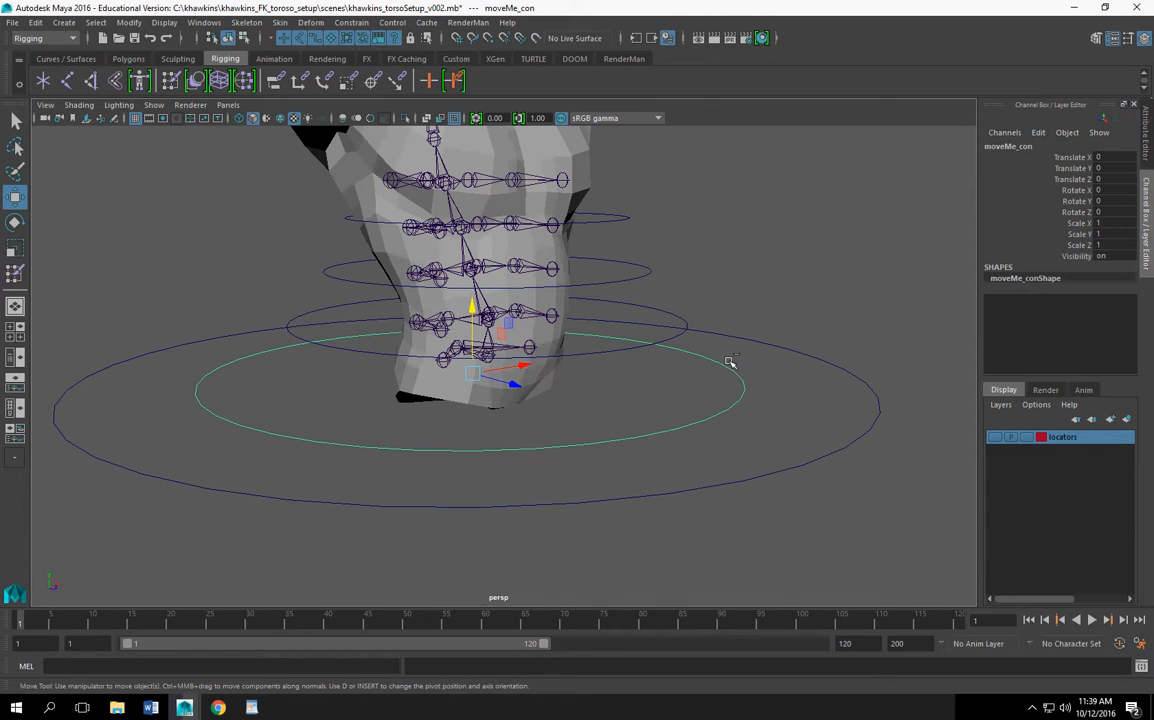
key(ctrl+g)
double_click(1025, 146)
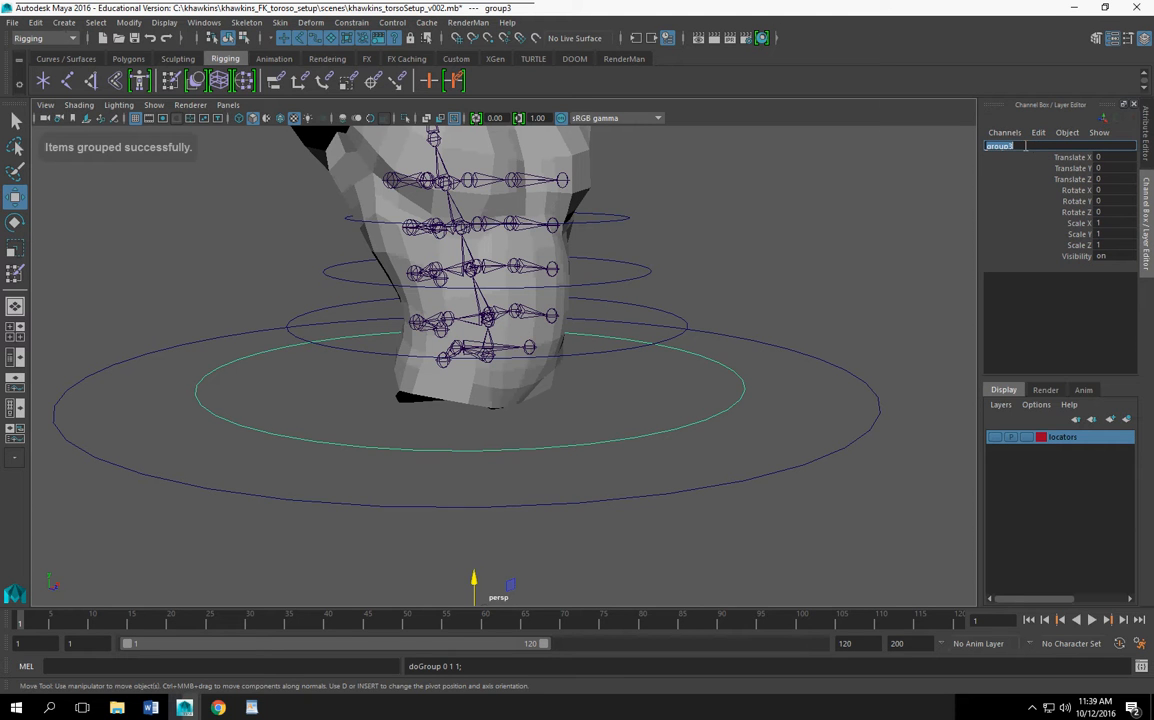
text(mo)
text(Me_ctr)
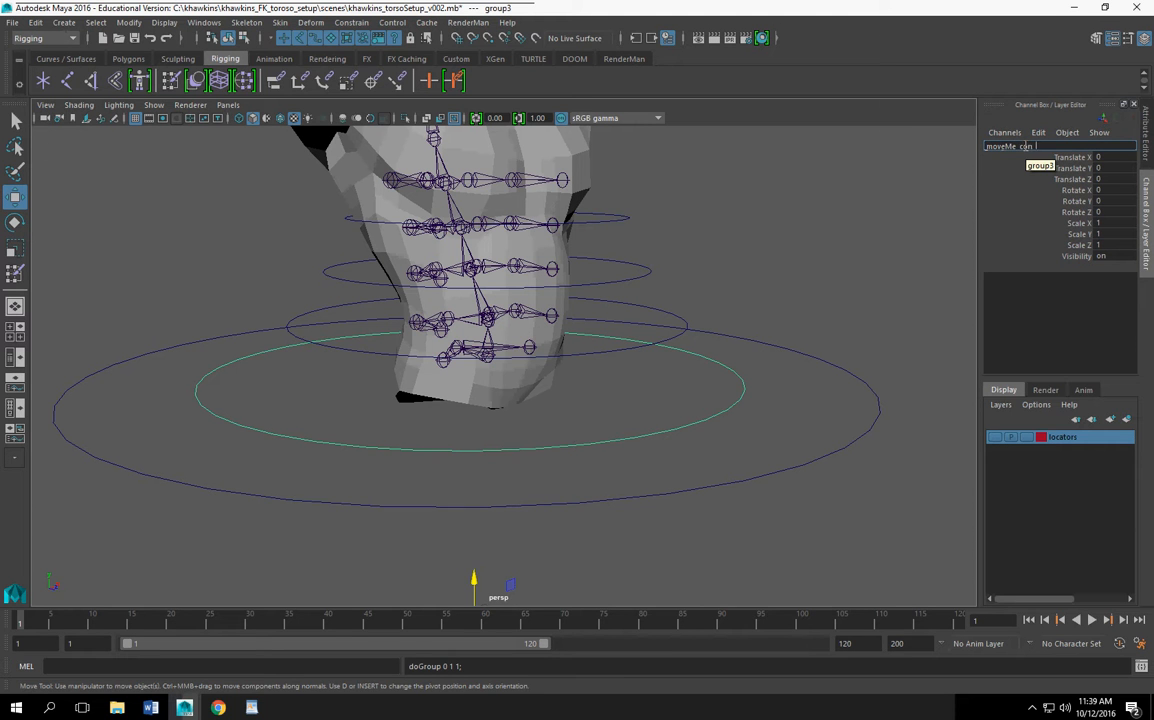
key(Return)
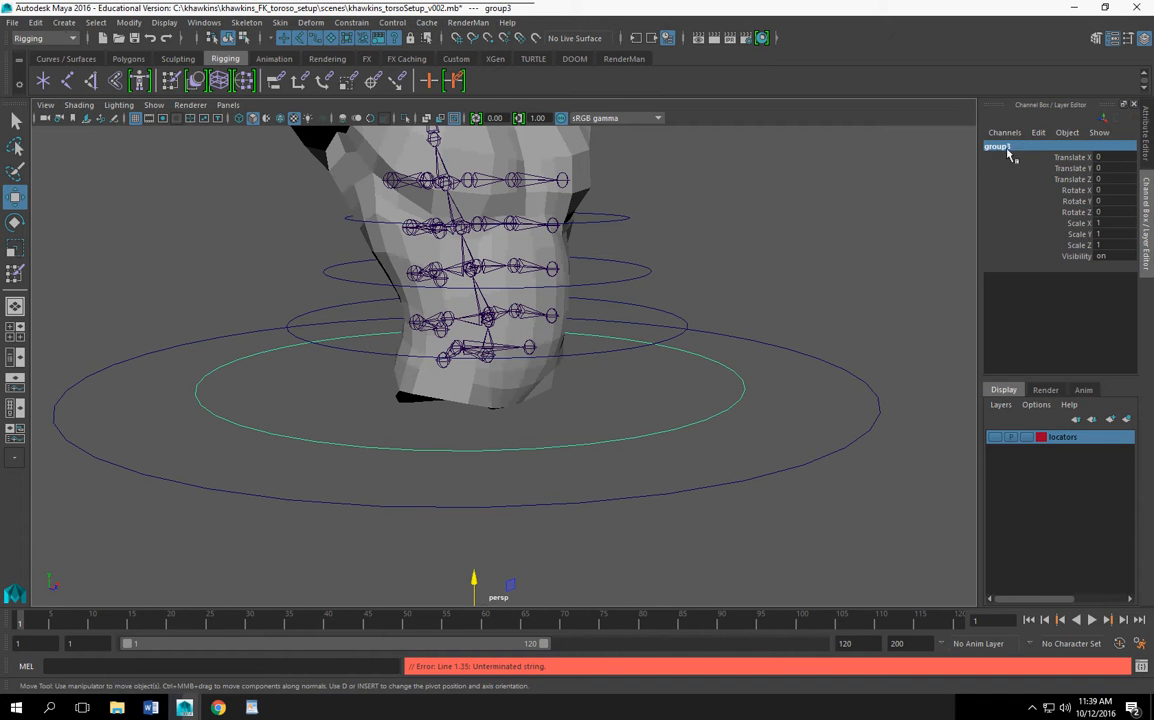
Step: Name the moveMe_con circle's group moveMe_con_grp and center its pivot
click(1009, 148)
text(moveAll_co)
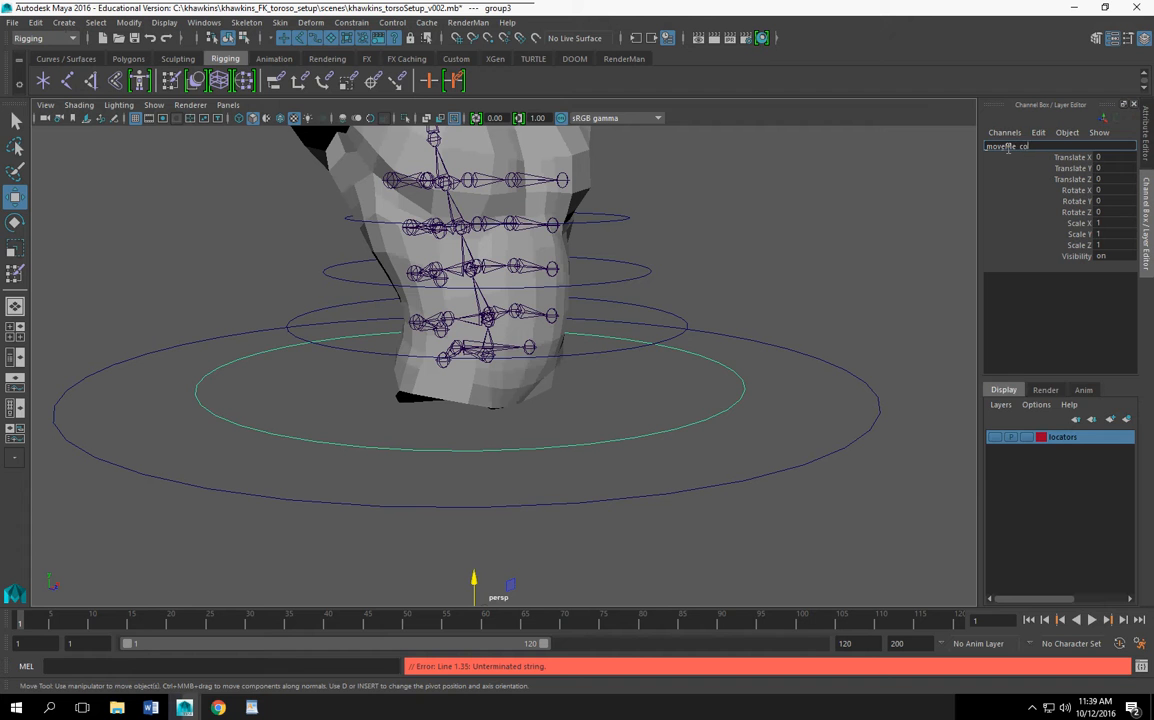
text(veMe_con_grp)
key(Return)
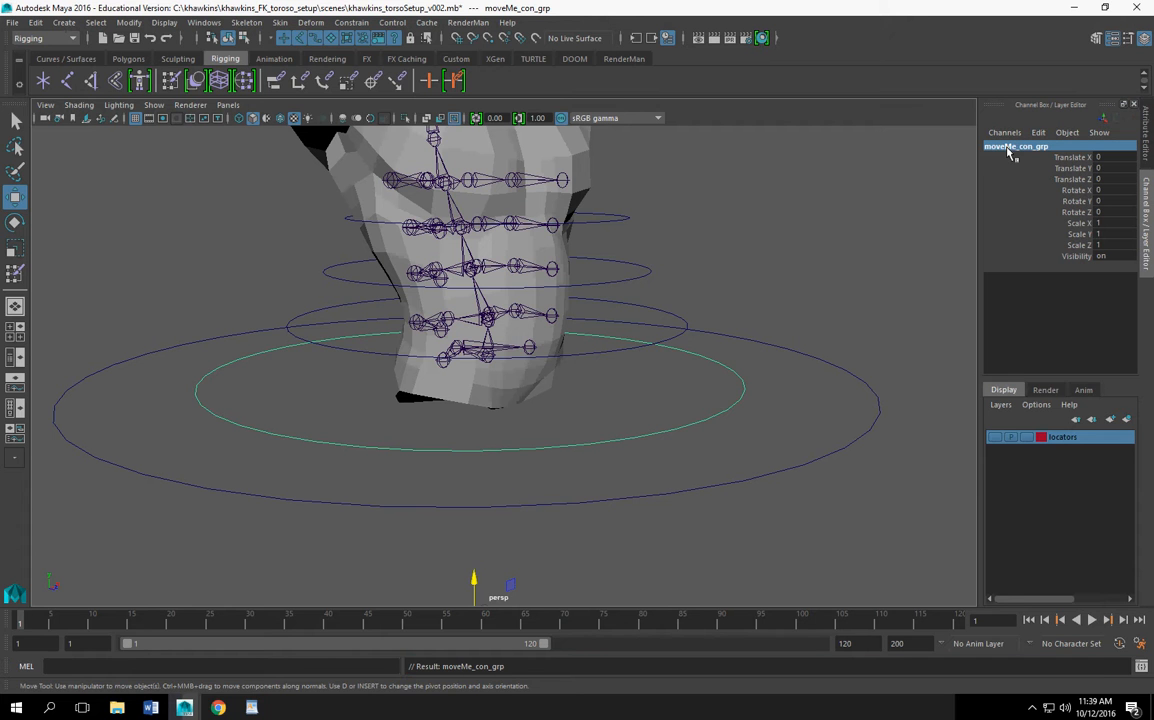
click(131, 23)
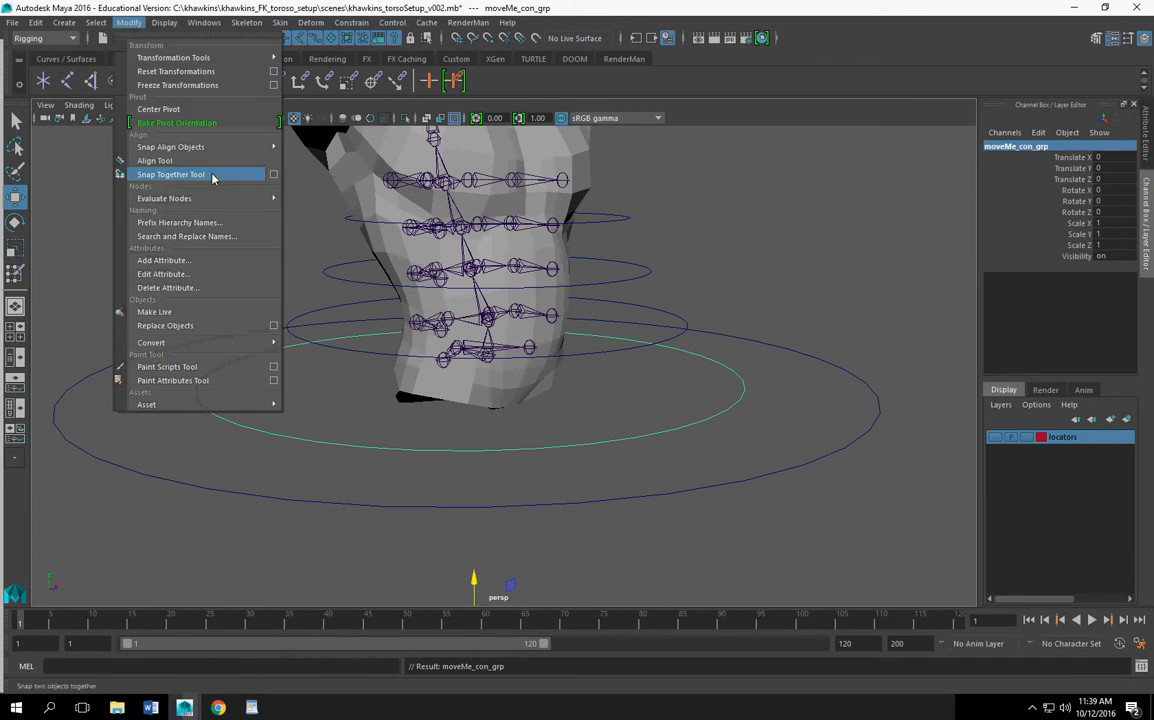
click(183, 112)
Step: Show the Outliner beside the perspective view and bring the control groups at its end into view
scroll(576, 375, down, 4)
alt+drag(592, 398, 554, 405)
scroll(590, 385, up, 3)
click(10, 358)
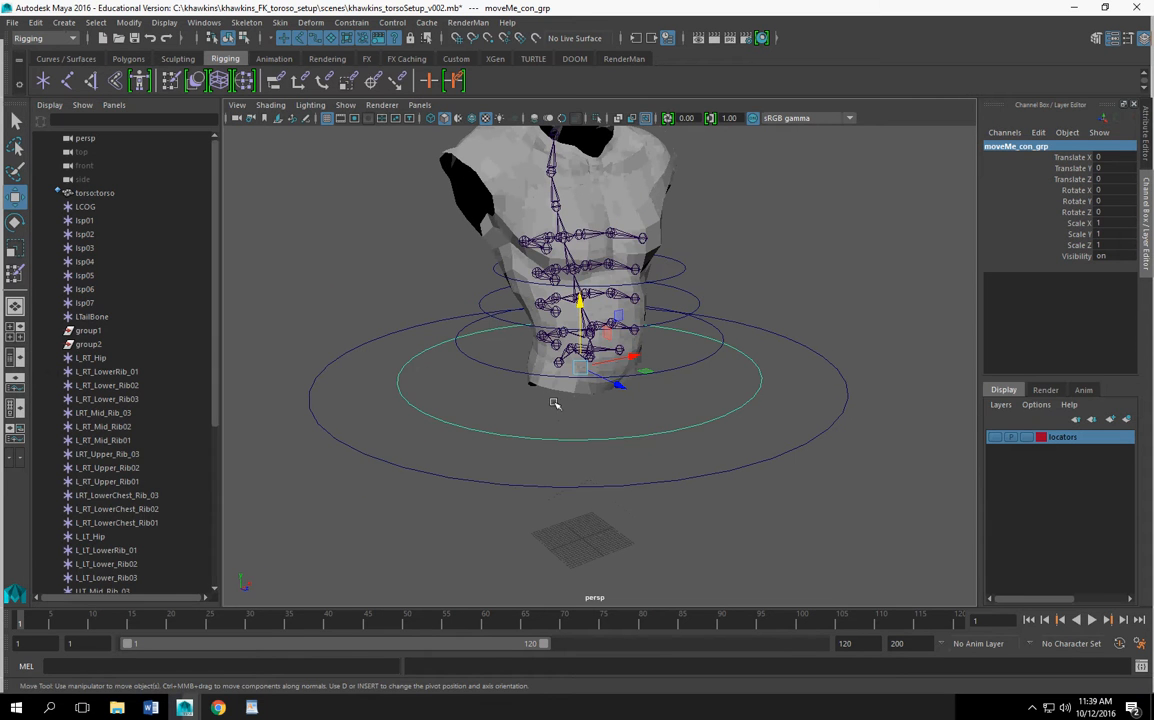
scroll(108, 407, down, 6)
alt+drag(632, 486, 616, 439)
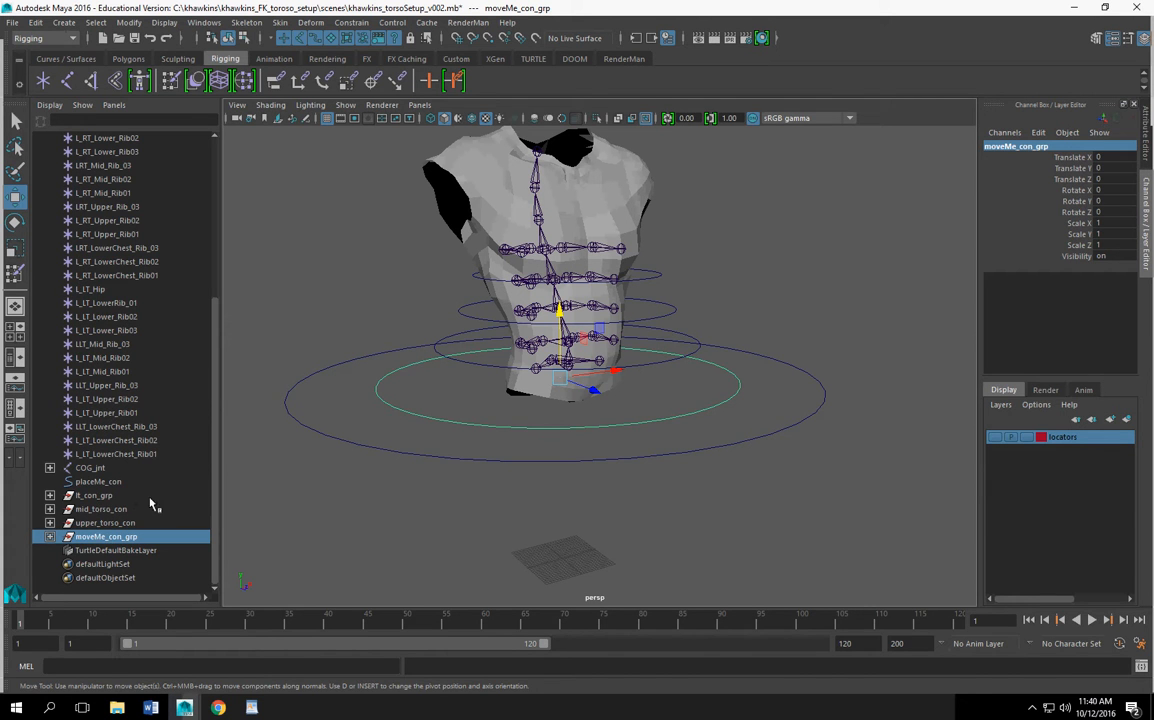
Step: Rename the lt_con_grp group as lower_con_grp
click(95, 495)
double_click(995, 147)
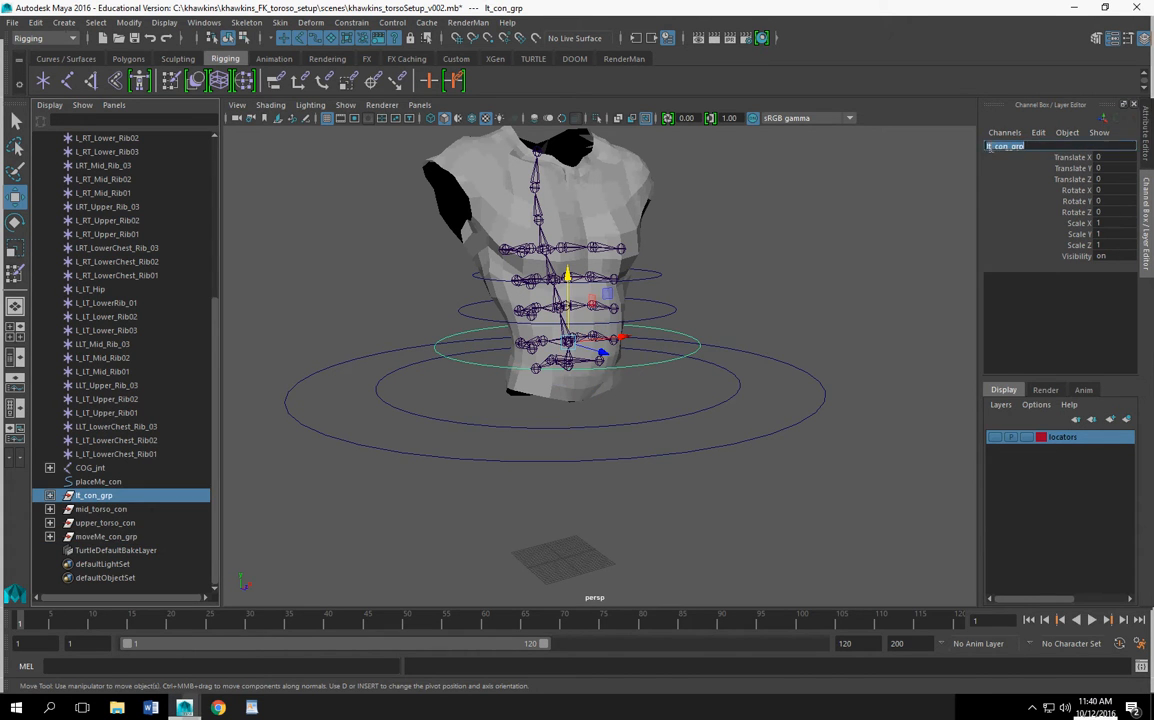
drag(994, 147, 939, 152)
text(lower)
key(Return)
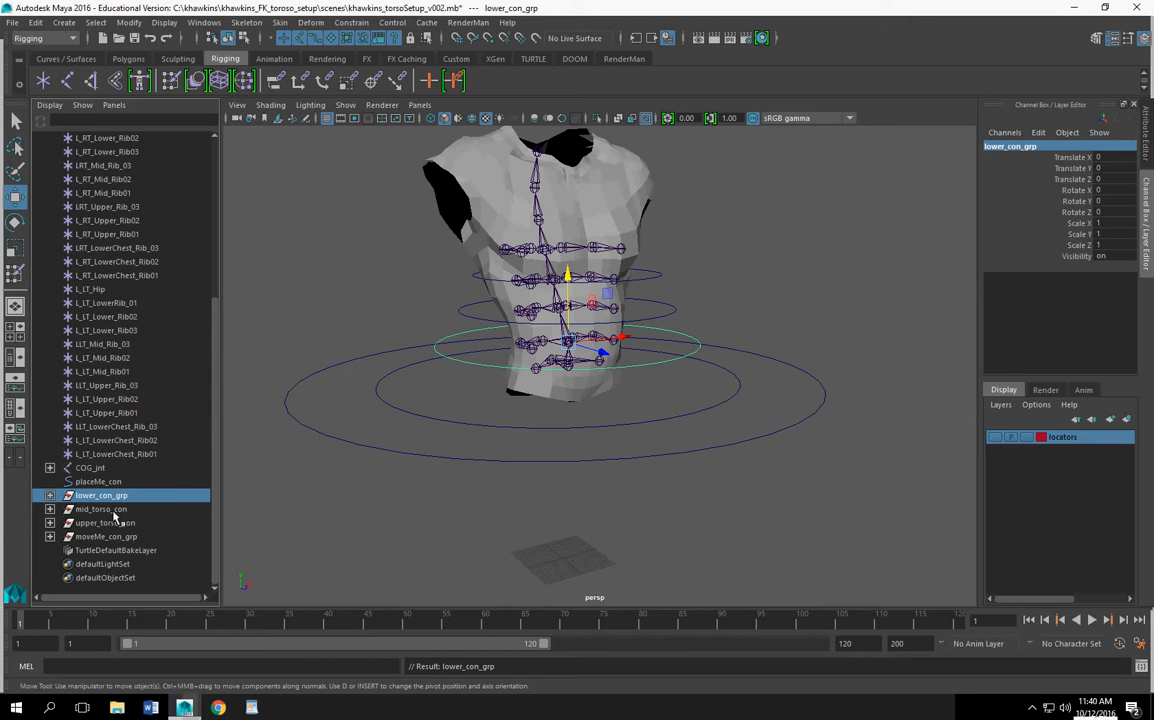
Step: Select the lower, mid, upper and moveMe control groups one after another to check which circle each contains
click(113, 511)
click(102, 525)
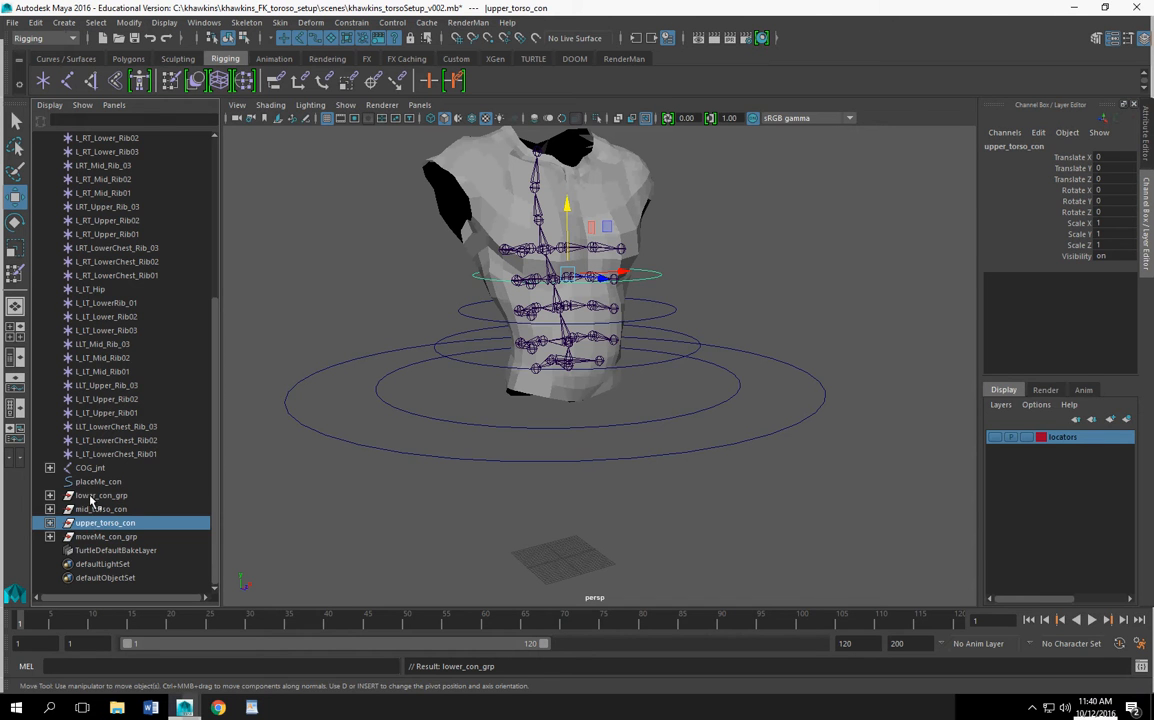
click(91, 496)
click(88, 541)
click(94, 511)
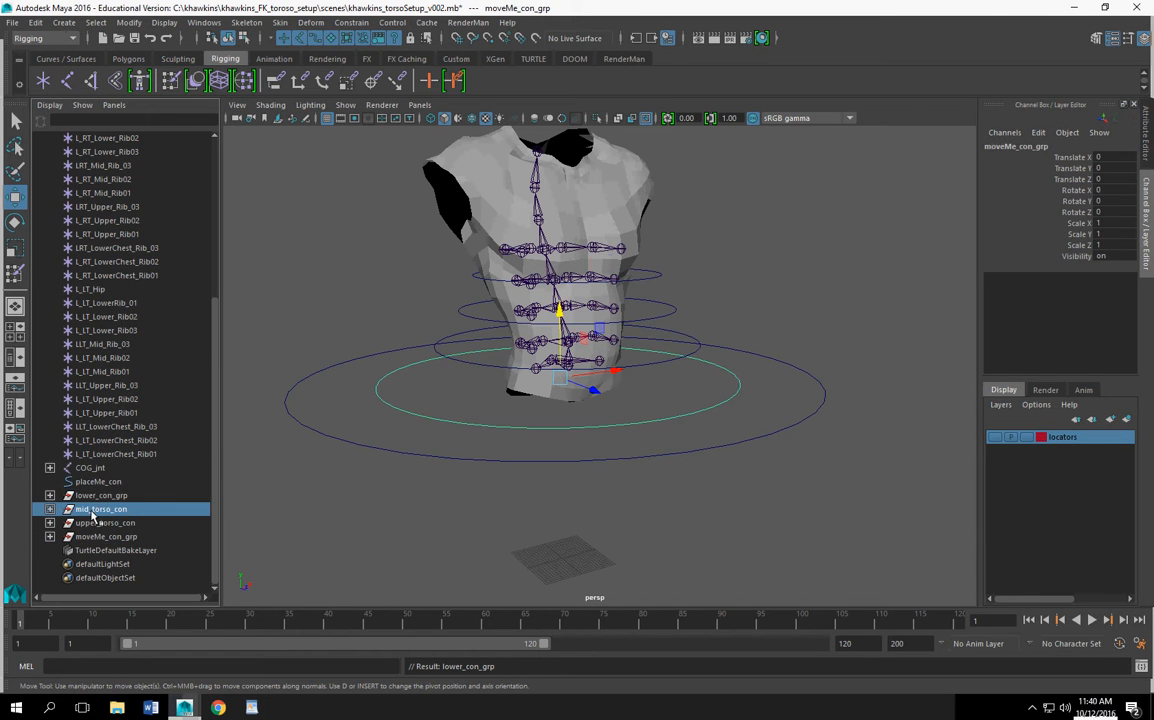
click(95, 498)
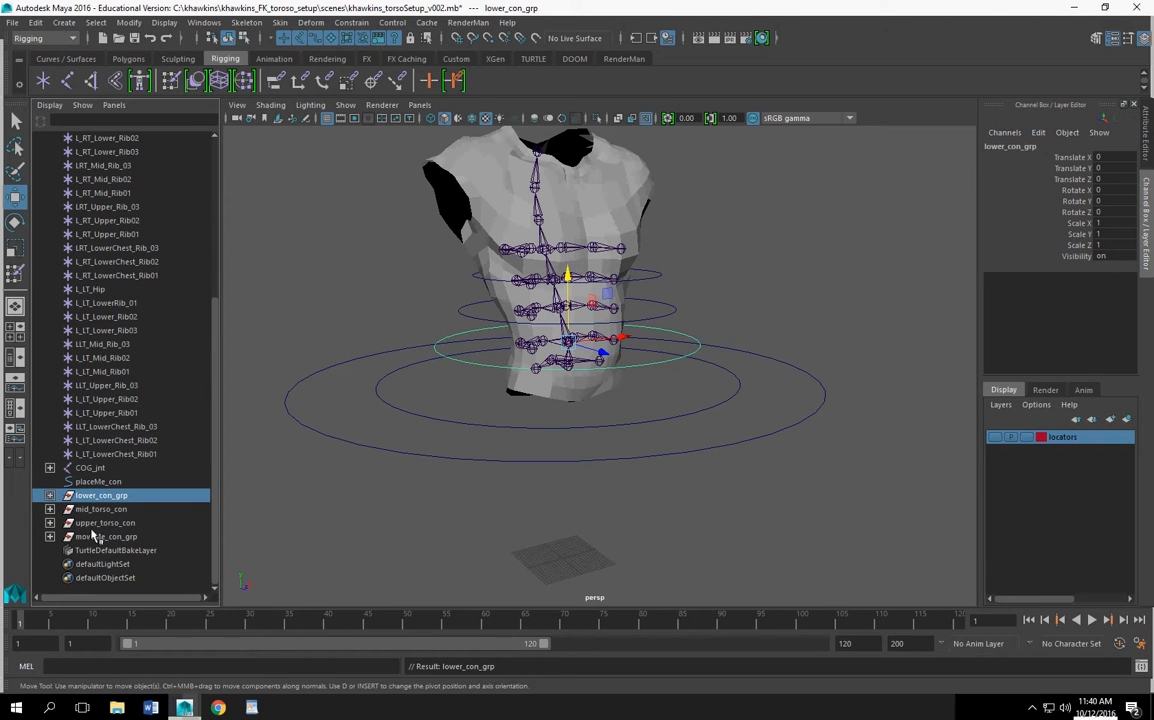
click(92, 526)
click(98, 511)
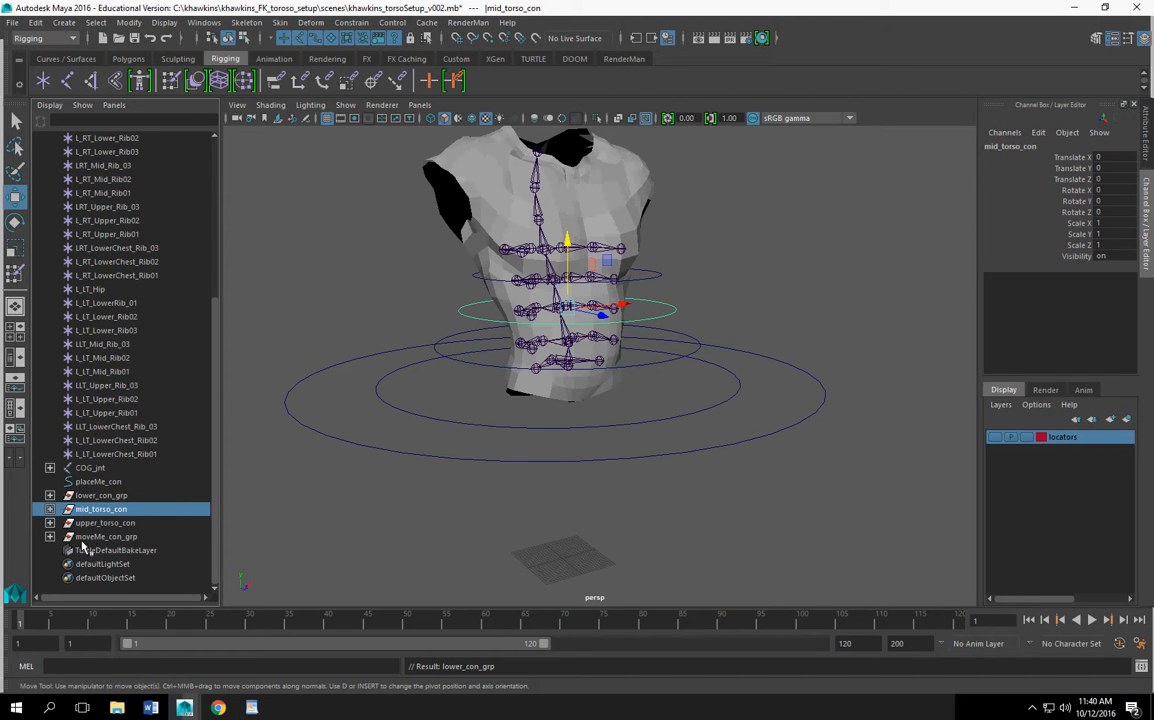
Step: Parent-constrain the lower_con_grp group to the moveMe_con circle
click(50, 537)
click(105, 551)
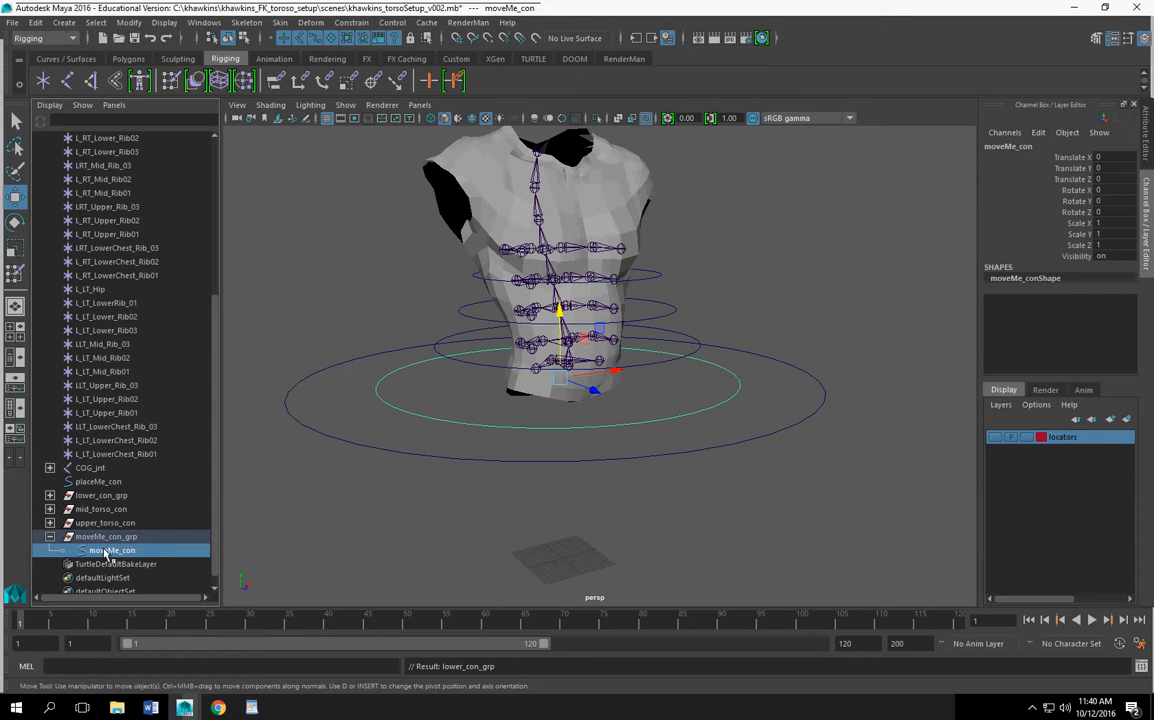
ctrl+click(96, 497)
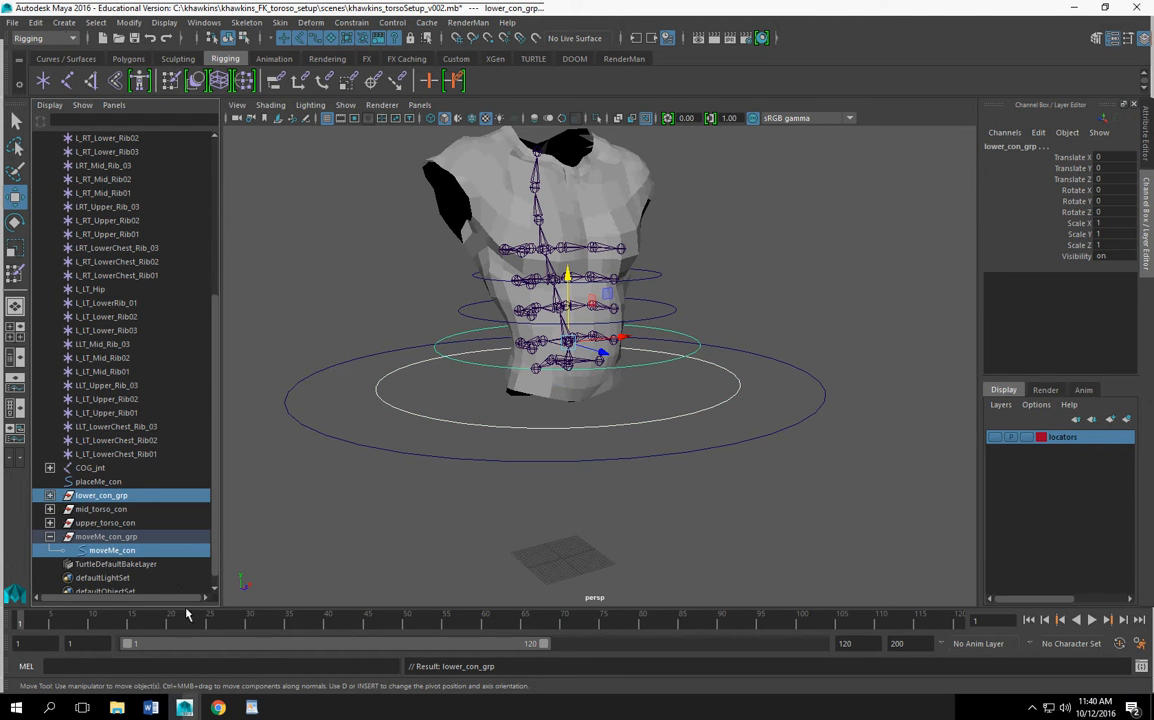
click(351, 22)
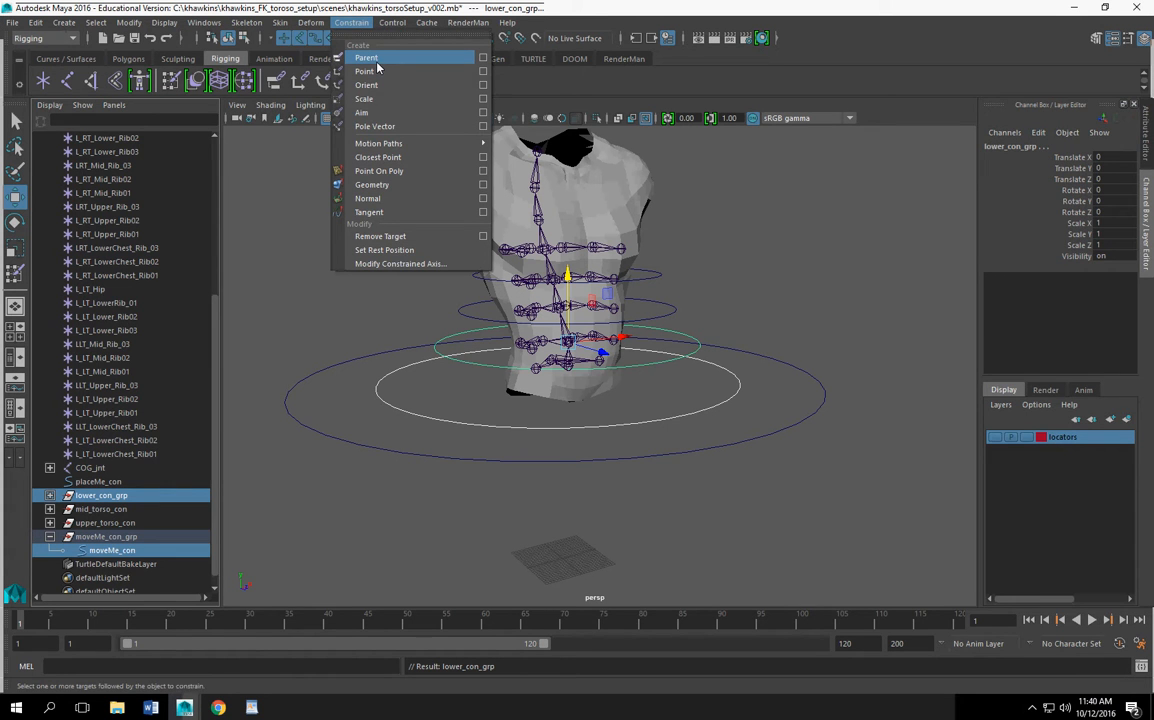
click(370, 60)
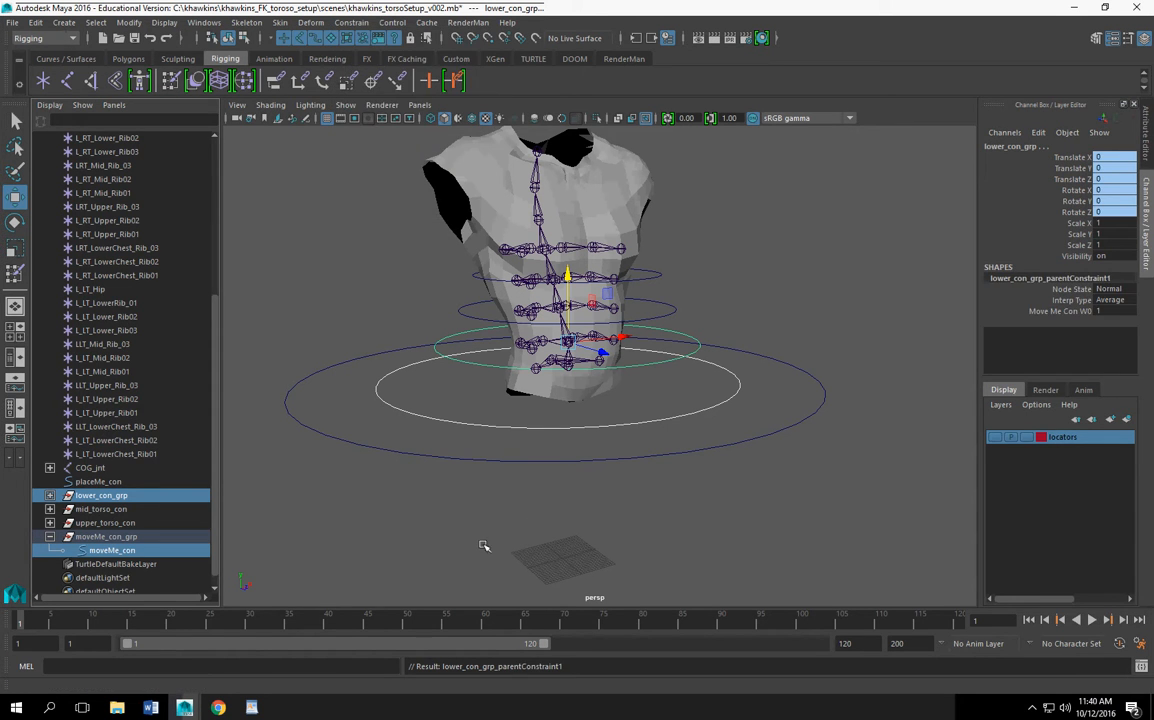
click(477, 581)
Step: Parent-constrain the mid_torso_con group to the lower_torso_con circle inside lower_con_grp
click(51, 495)
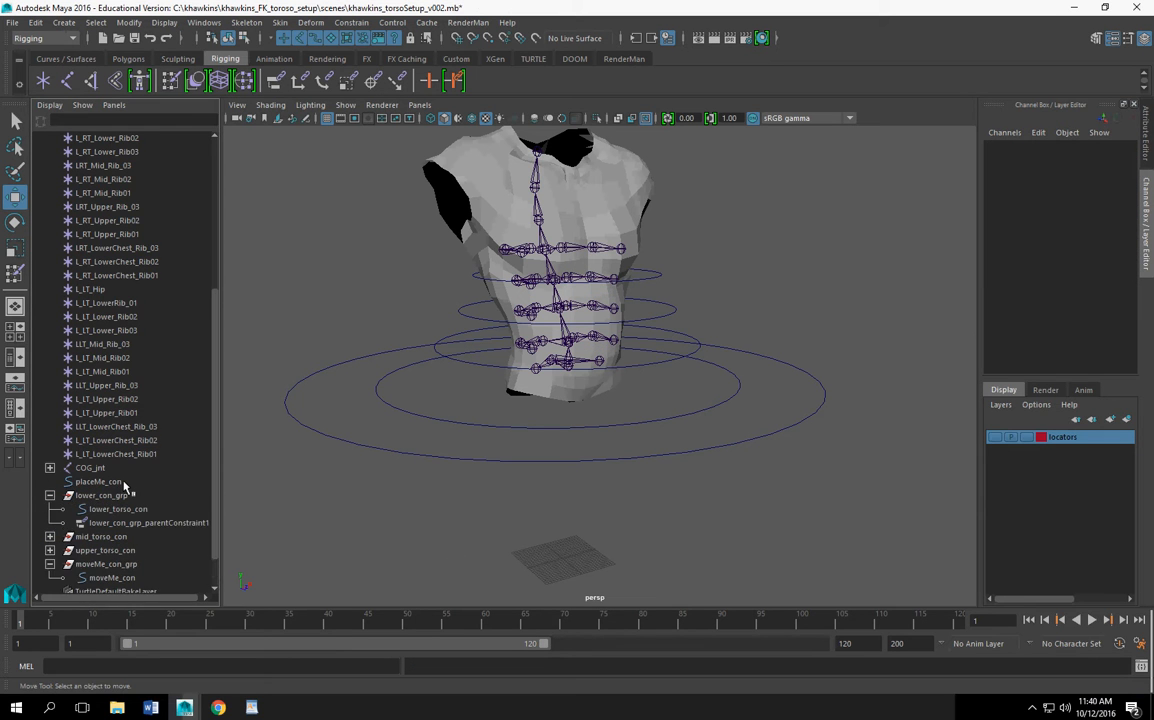
scroll(124, 489, down, 1)
click(110, 468)
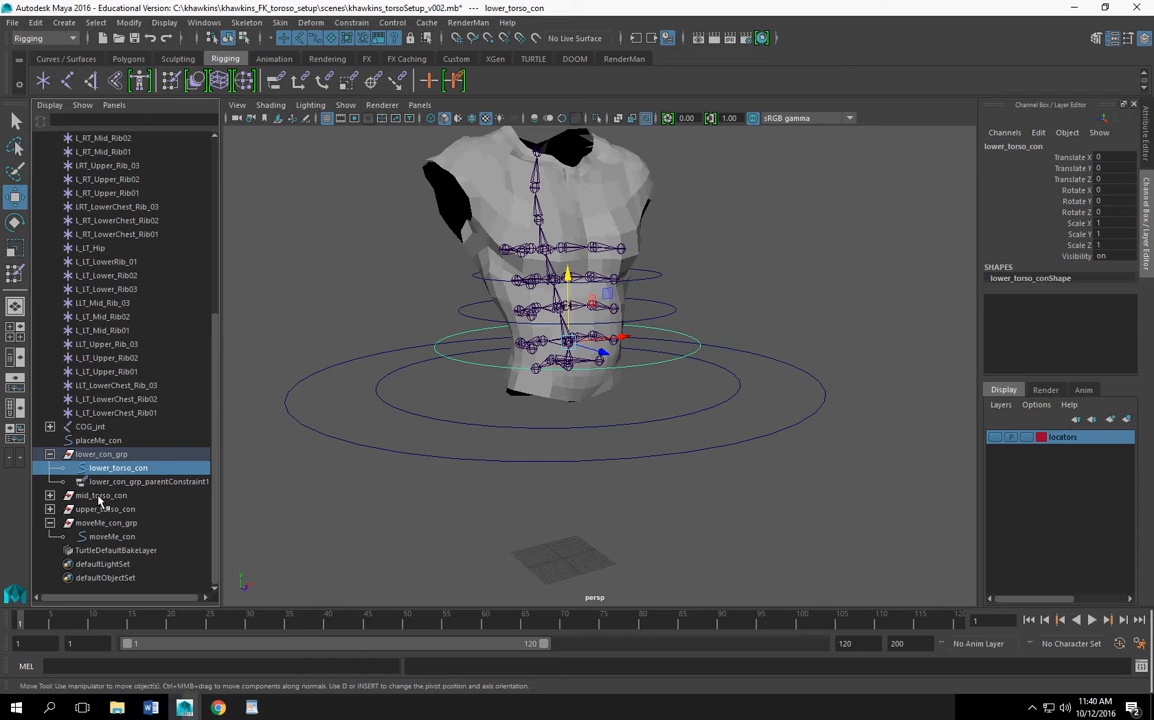
ctrl+click(100, 497)
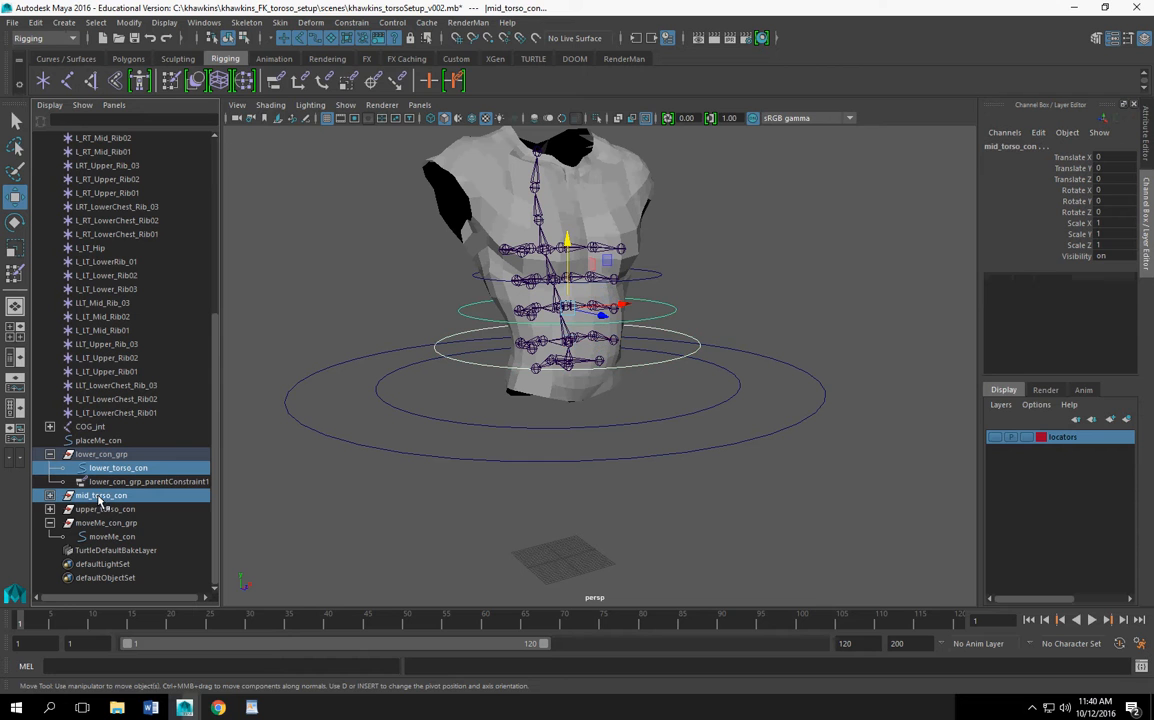
click(351, 22)
click(365, 58)
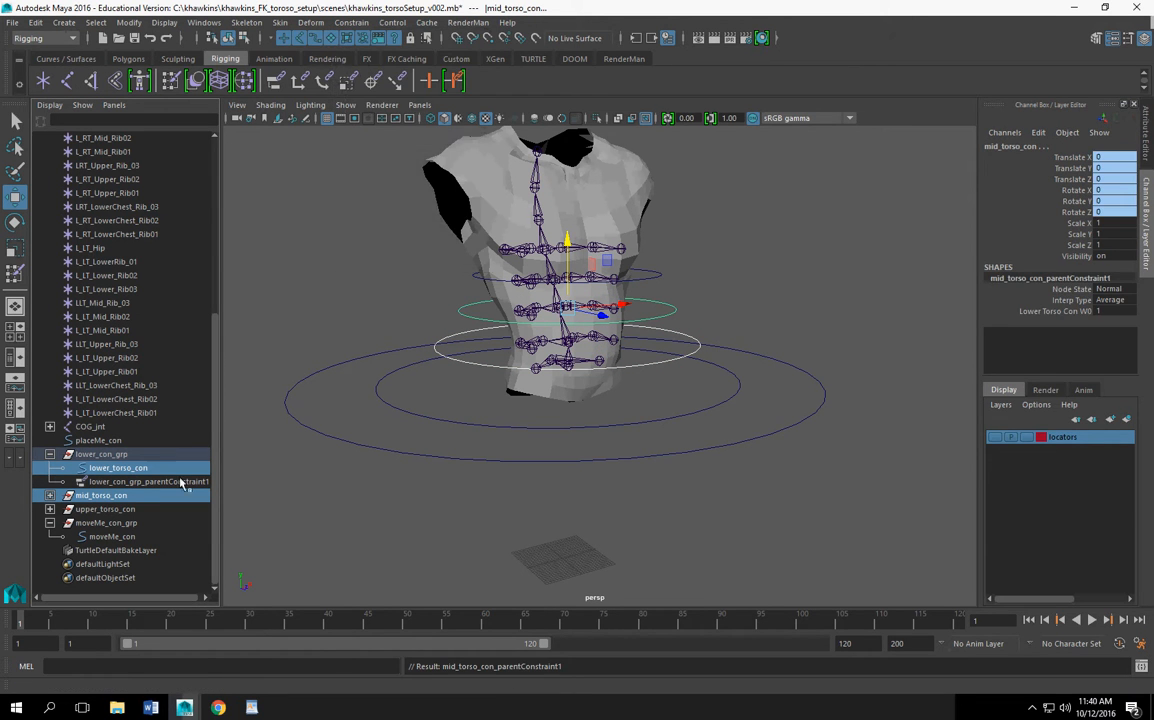
Step: Parent-constrain the upper_torso_con group to the mid_torso_con circle
click(50, 497)
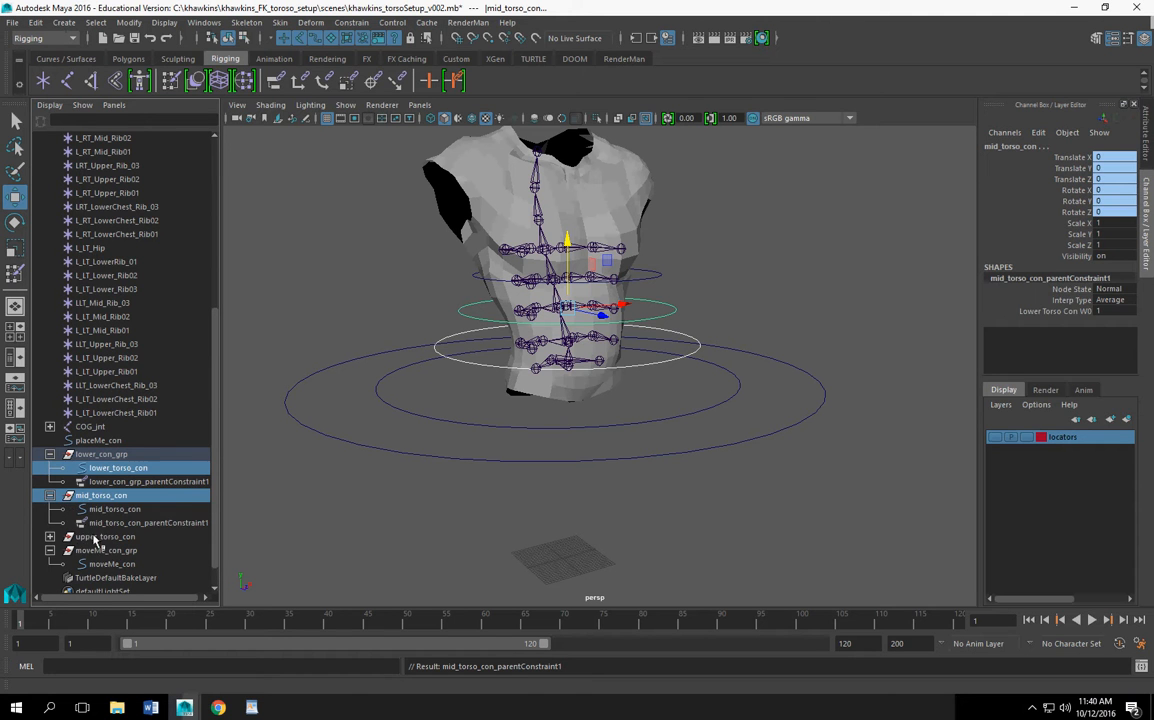
click(103, 511)
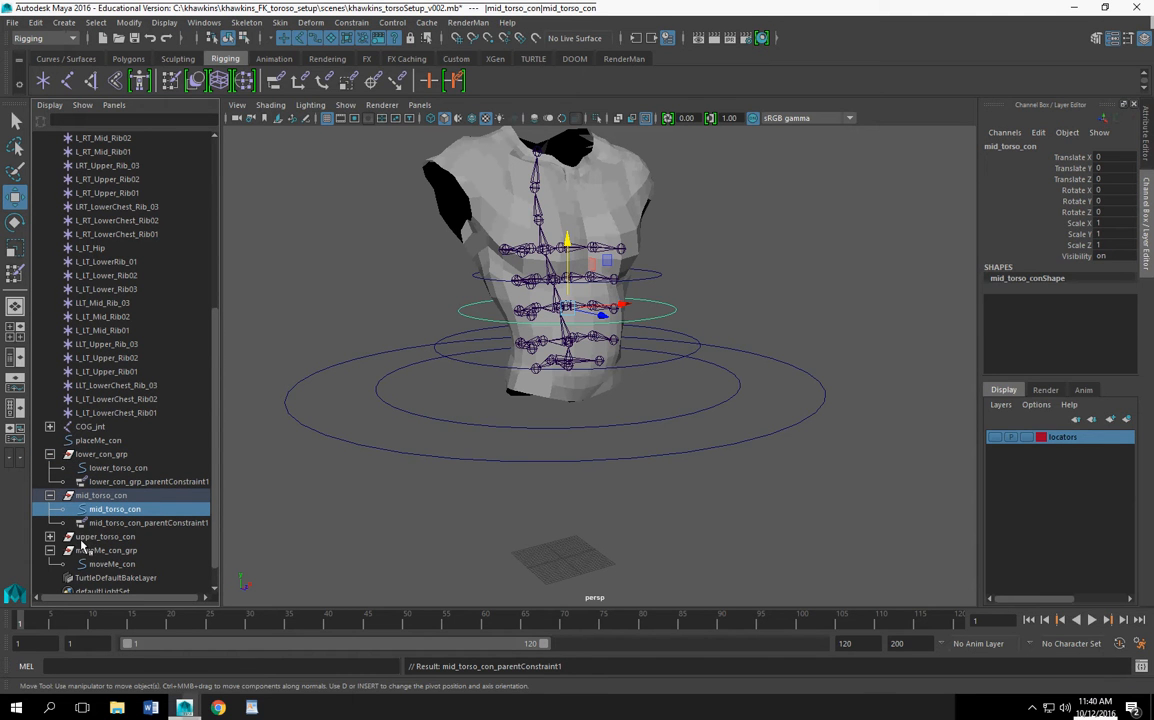
ctrl+click(100, 537)
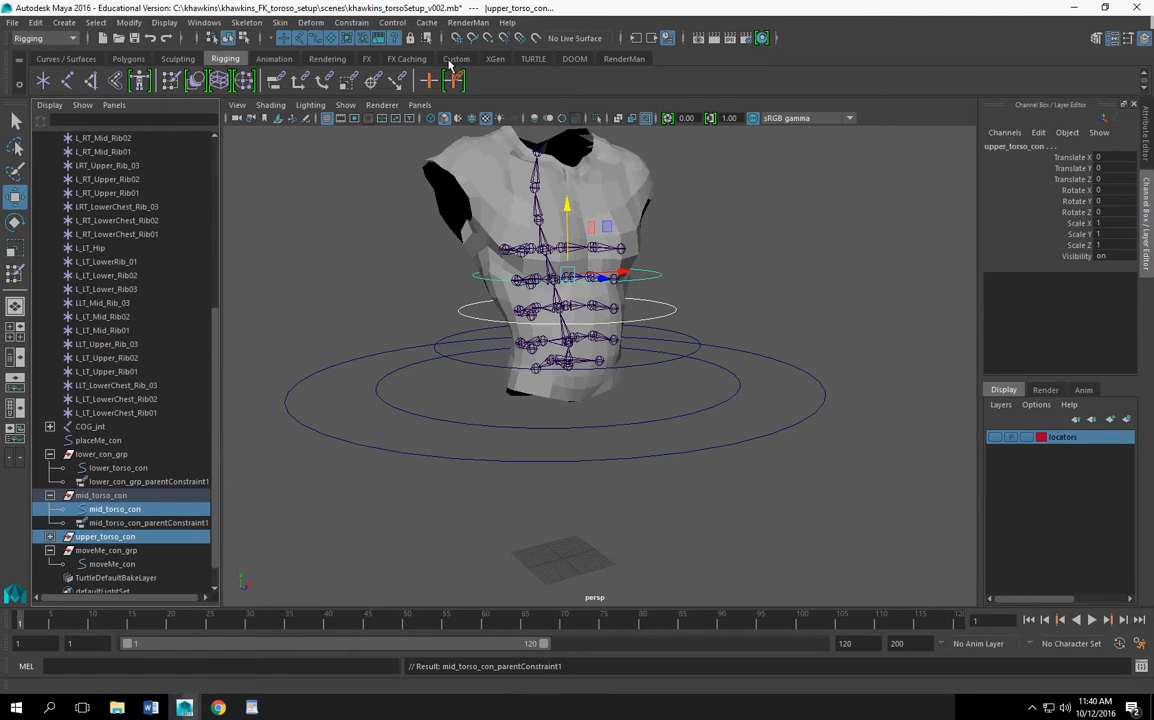
click(352, 22)
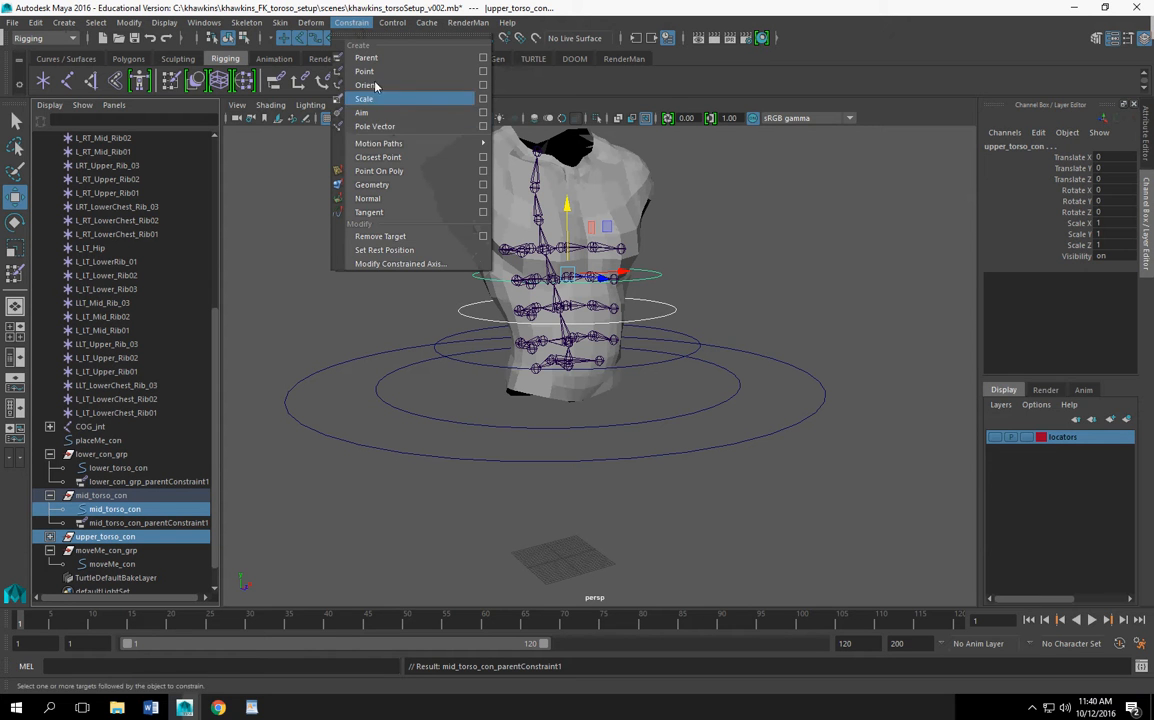
click(375, 62)
scroll(603, 366, down, 2)
alt+drag(603, 366, 669, 474)
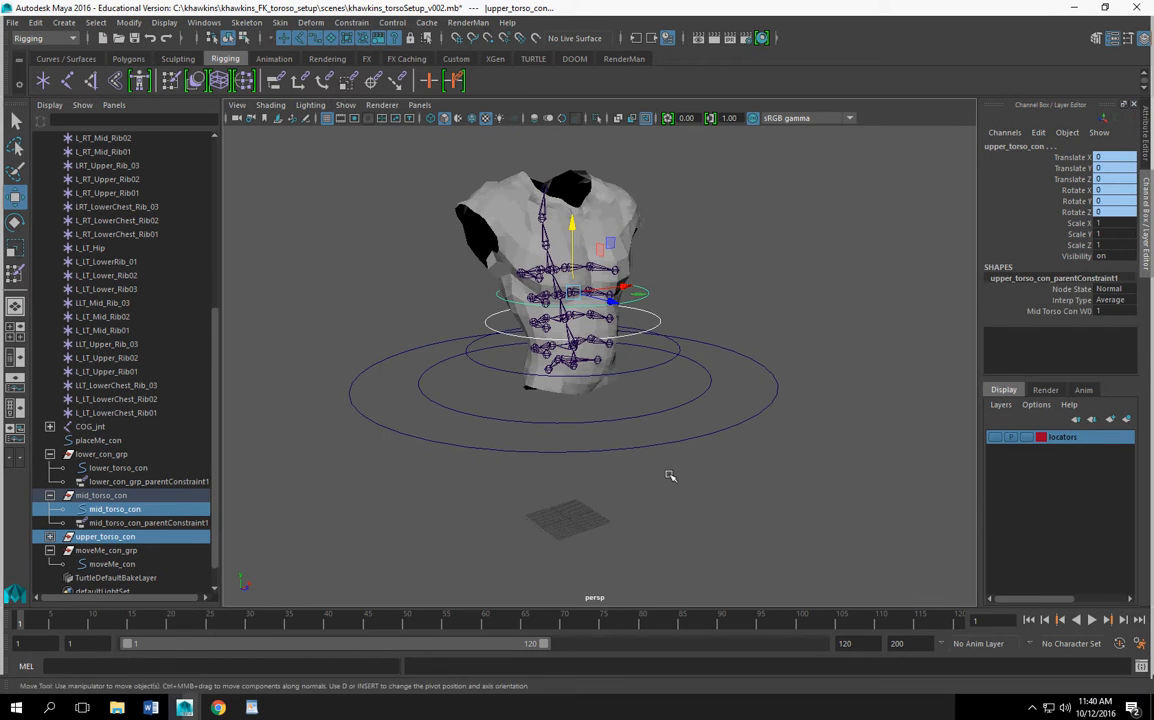
click(669, 474)
Step: Test the control chain by rotating the lower, mid and upper torso circles in turn, undoing each rotation, and select the moveMe_con circle
click(672, 357)
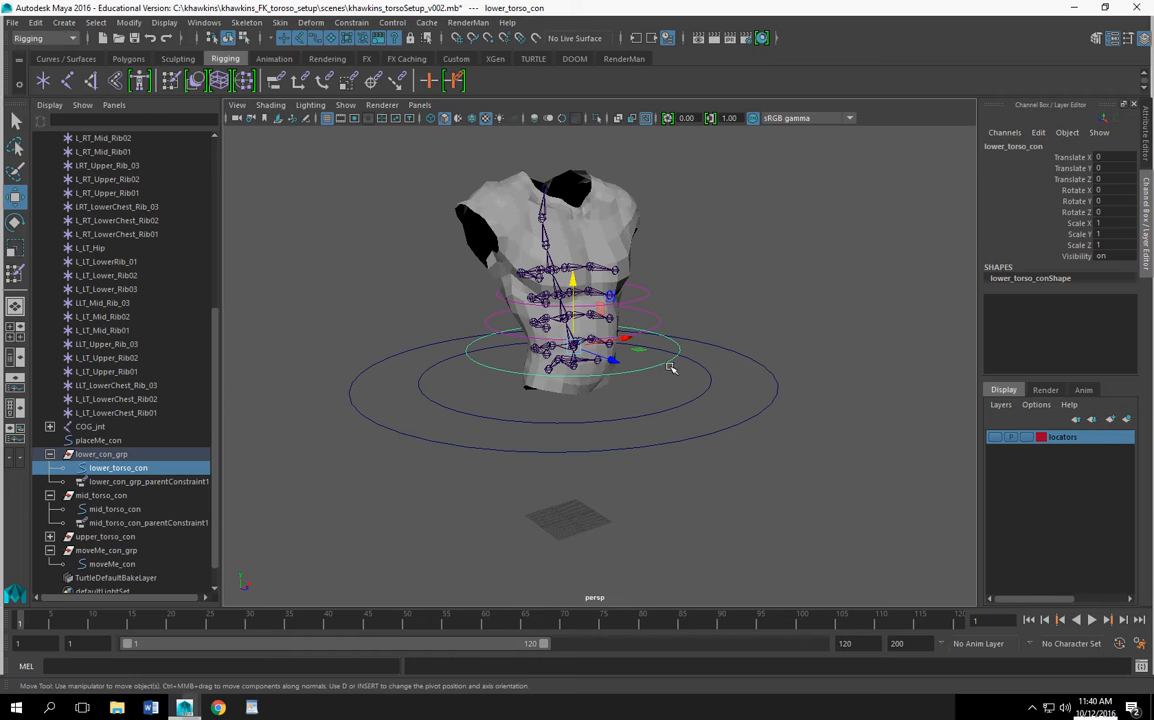
click(13, 222)
drag(608, 300, 615, 341)
key(ctrl+z)
click(656, 326)
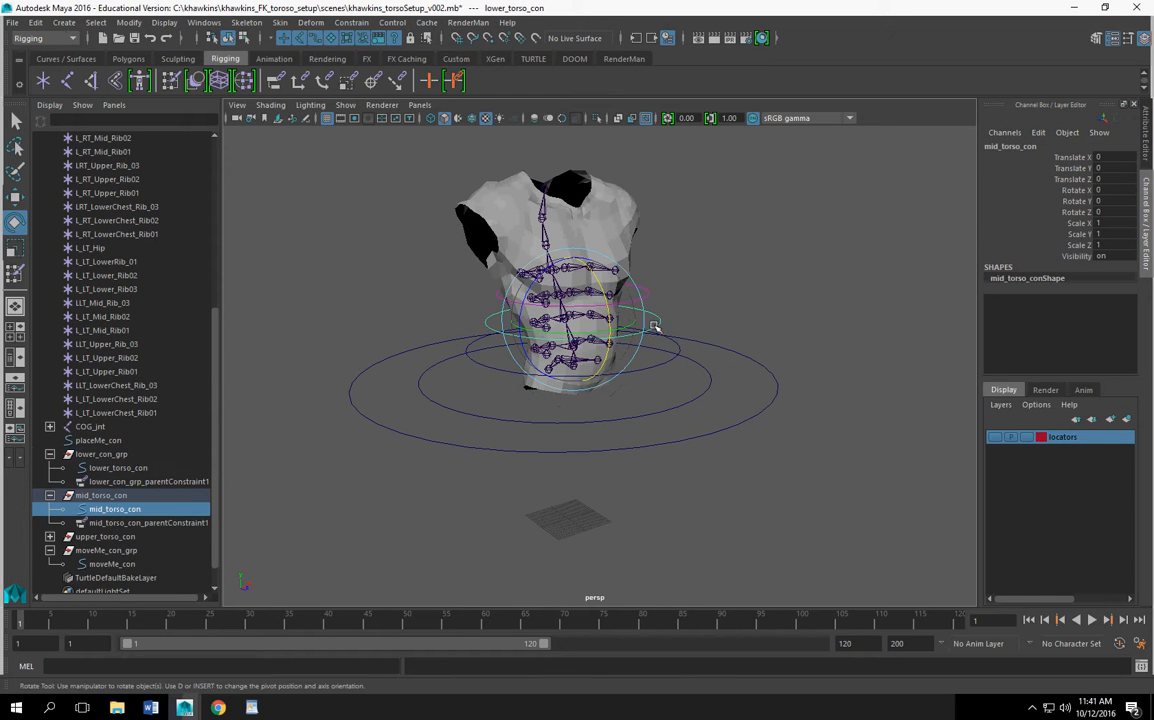
drag(605, 294, 616, 329)
key(ctrl+z)
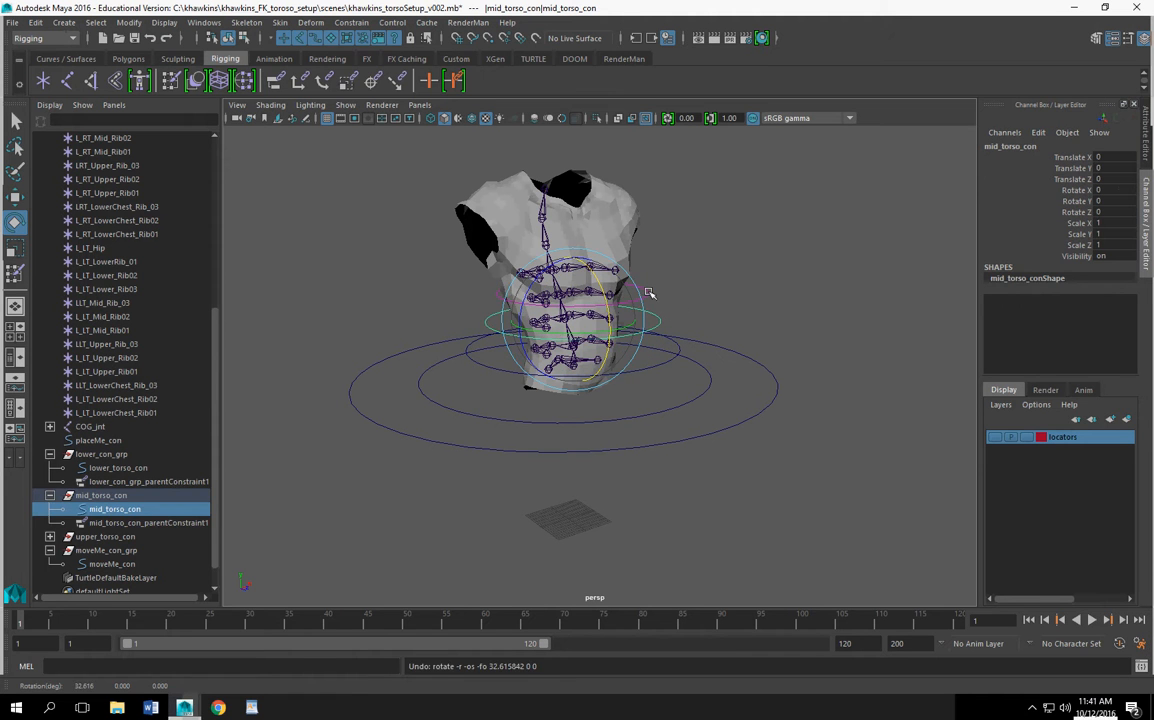
click(648, 293)
drag(610, 267, 635, 340)
key(ctrl+z)
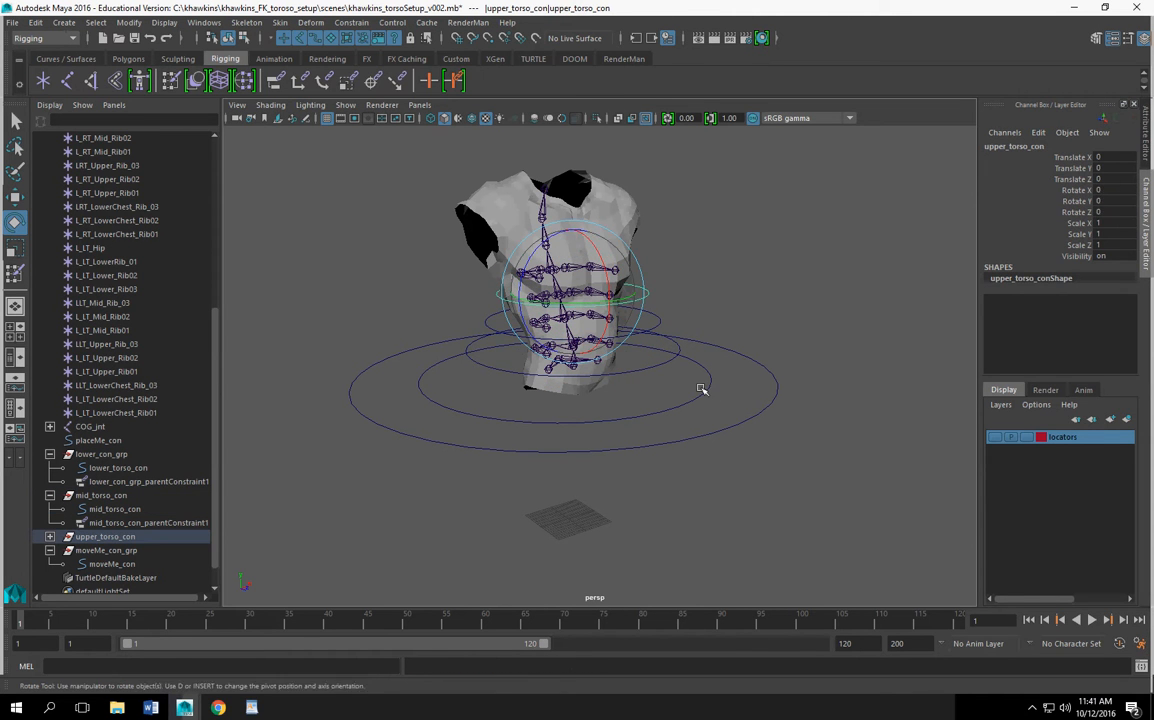
click(701, 389)
click(691, 401)
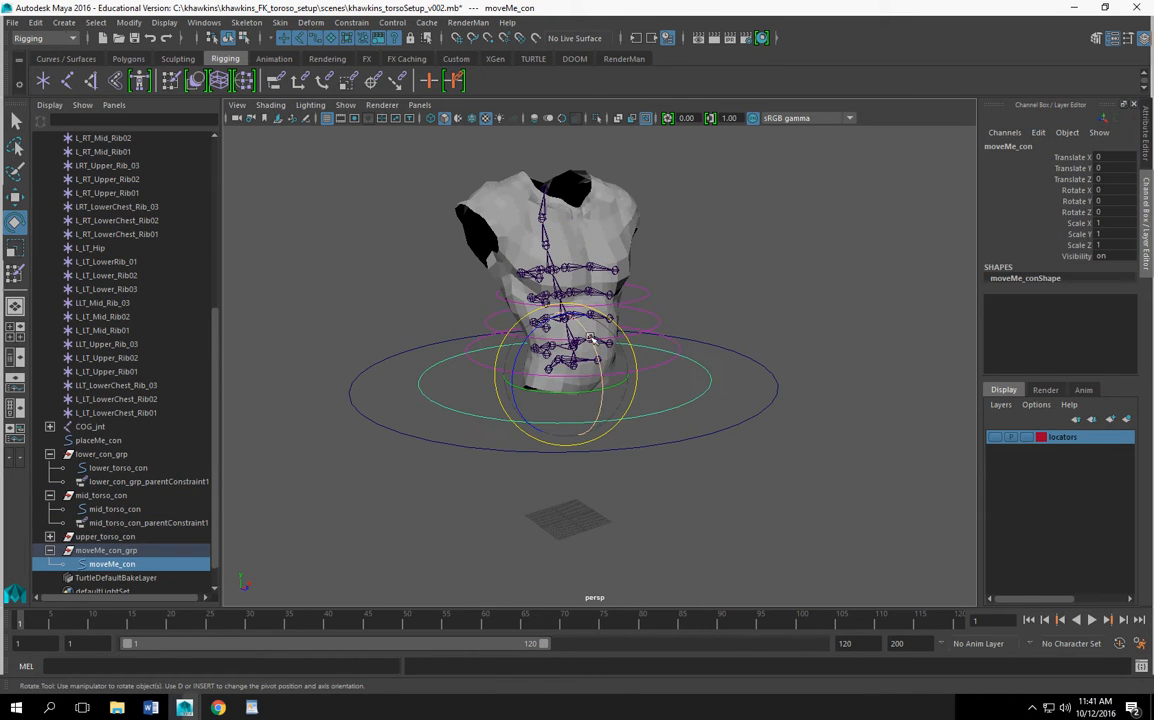
Step: Parent-constrain the moveMe_con_grp group to the outermost placeMe_con circle
click(734, 427)
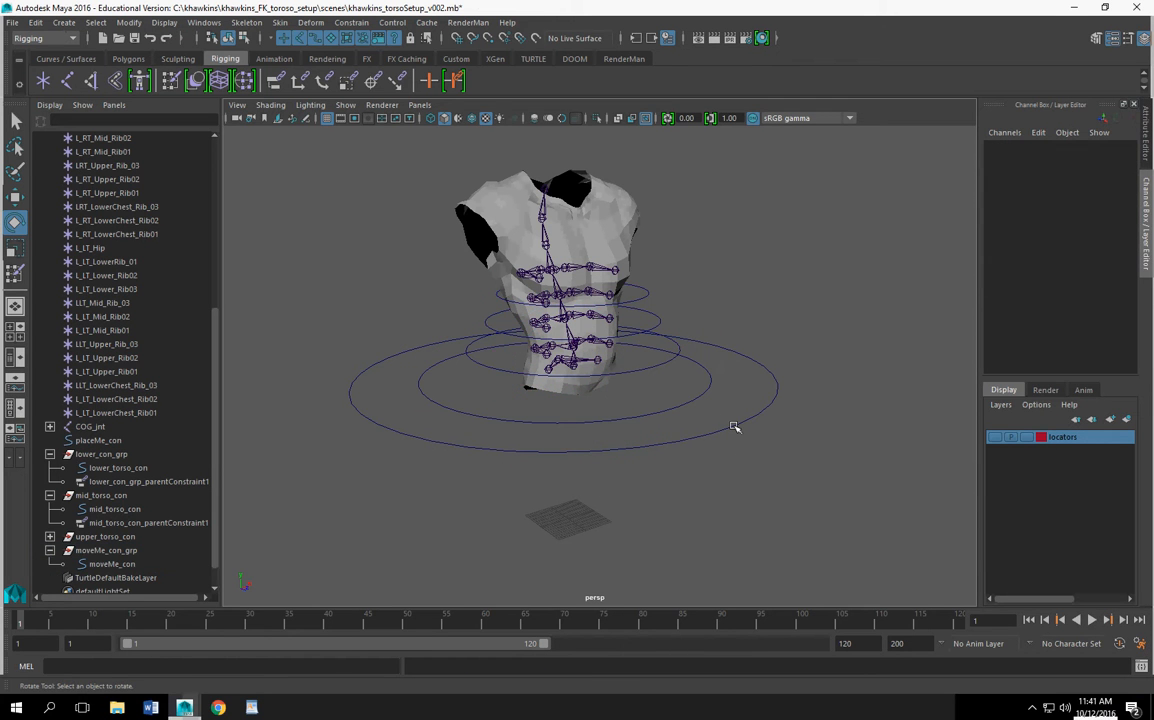
click(734, 430)
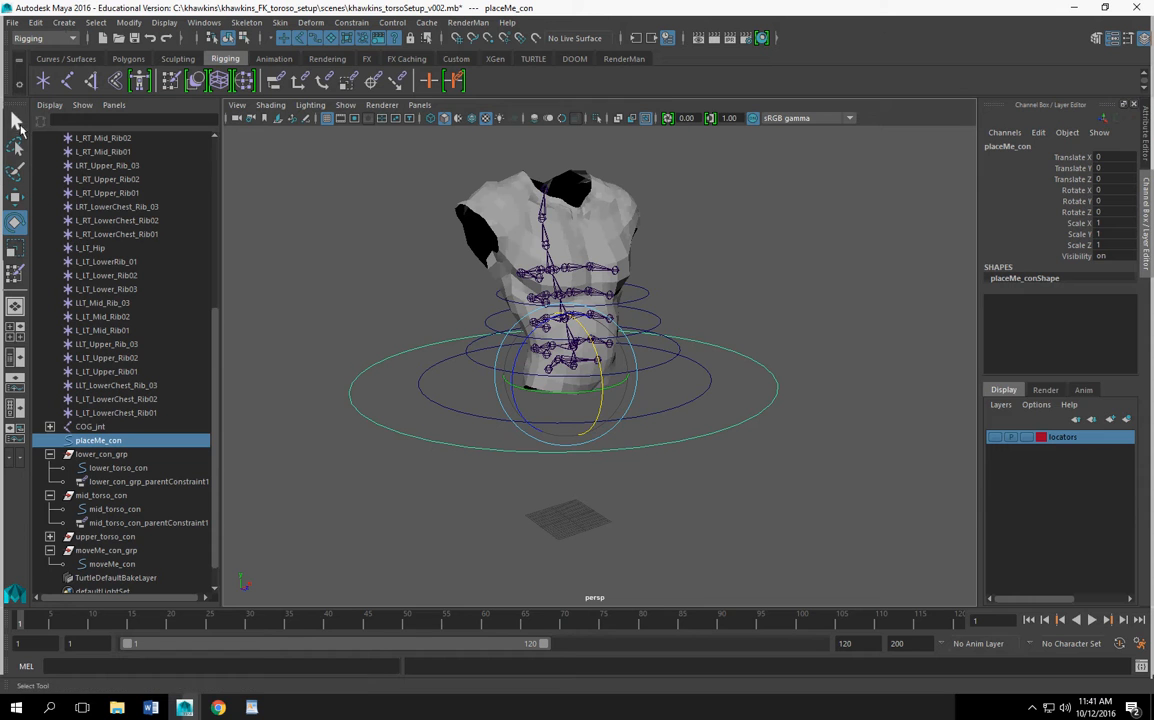
click(17, 121)
scroll(128, 530, down, 1)
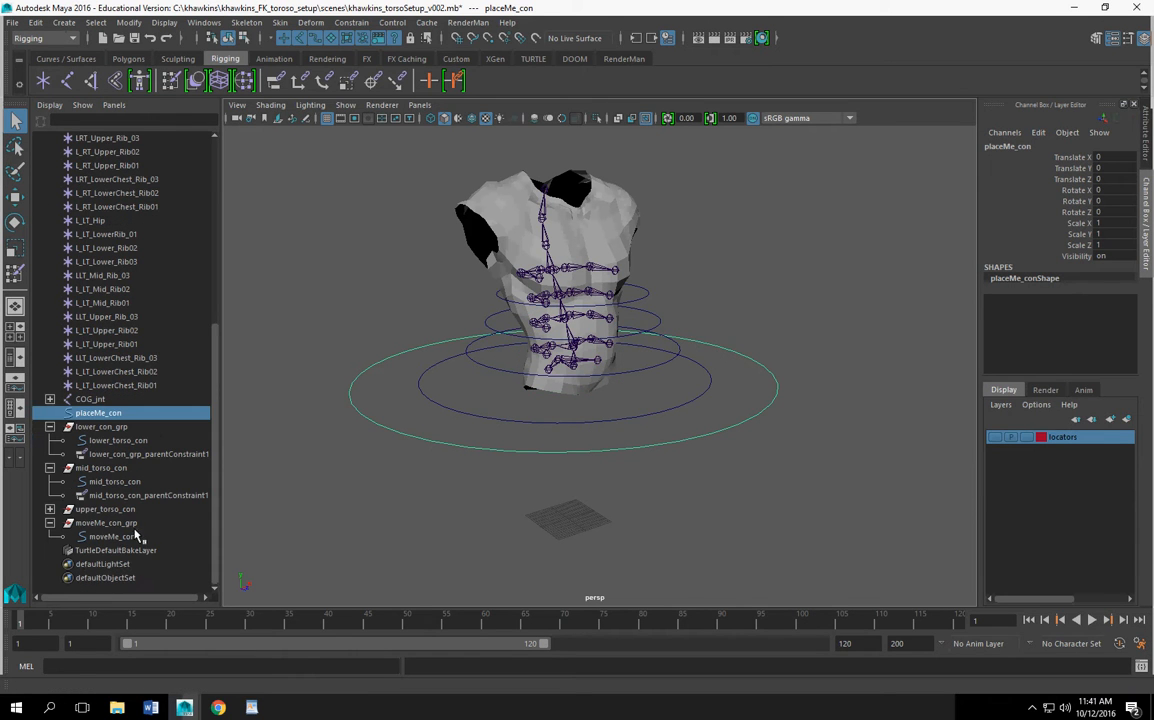
ctrl+click(95, 527)
click(350, 22)
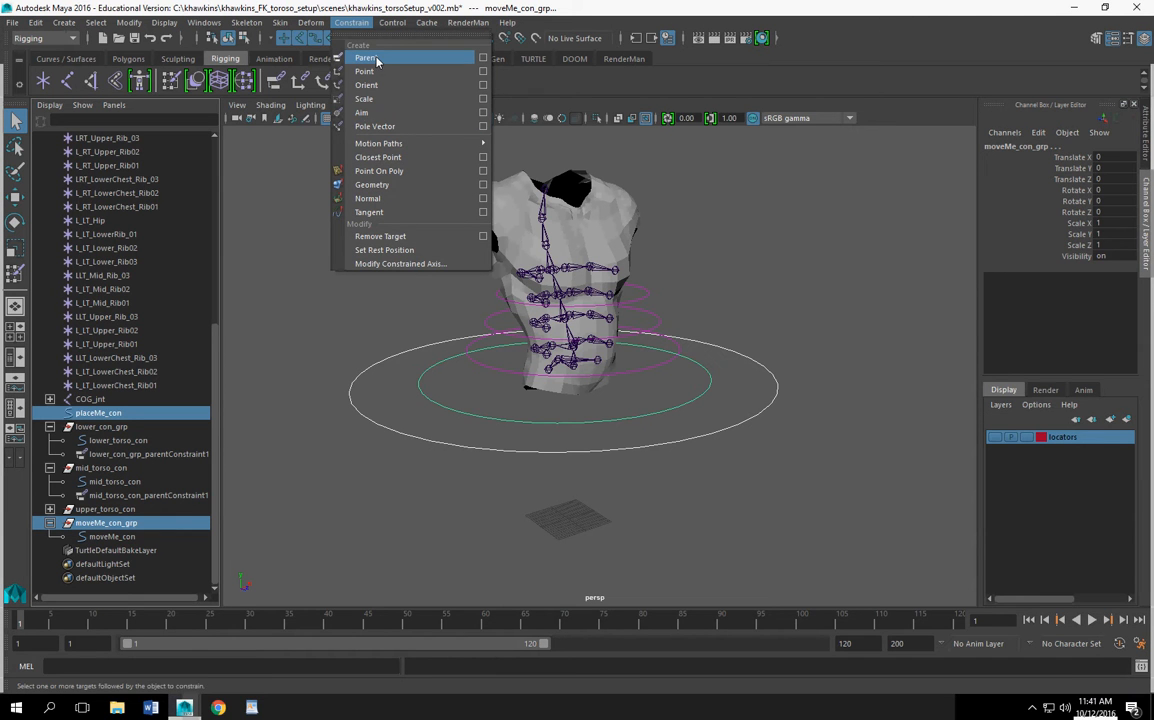
click(376, 58)
click(505, 462)
Step: Test-move the placeMe_con circle to check that the other controls follow, and undo the move
click(505, 452)
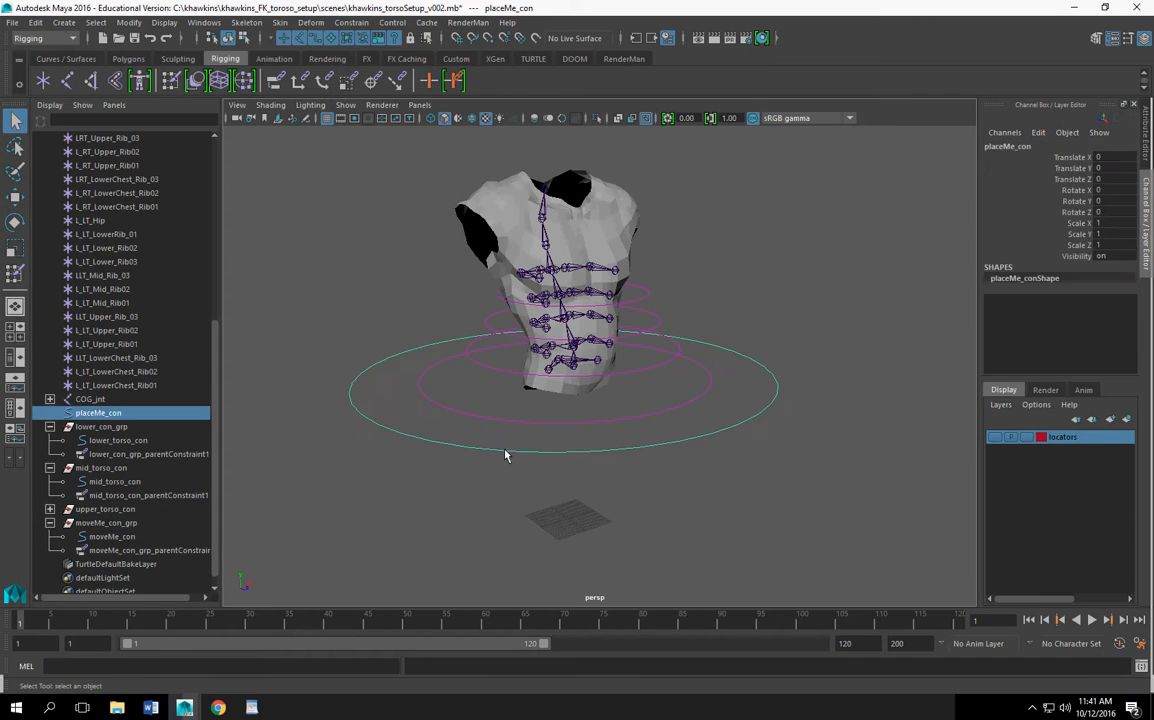
key(w)
drag(557, 370, 510, 318)
key(ctrl+z)
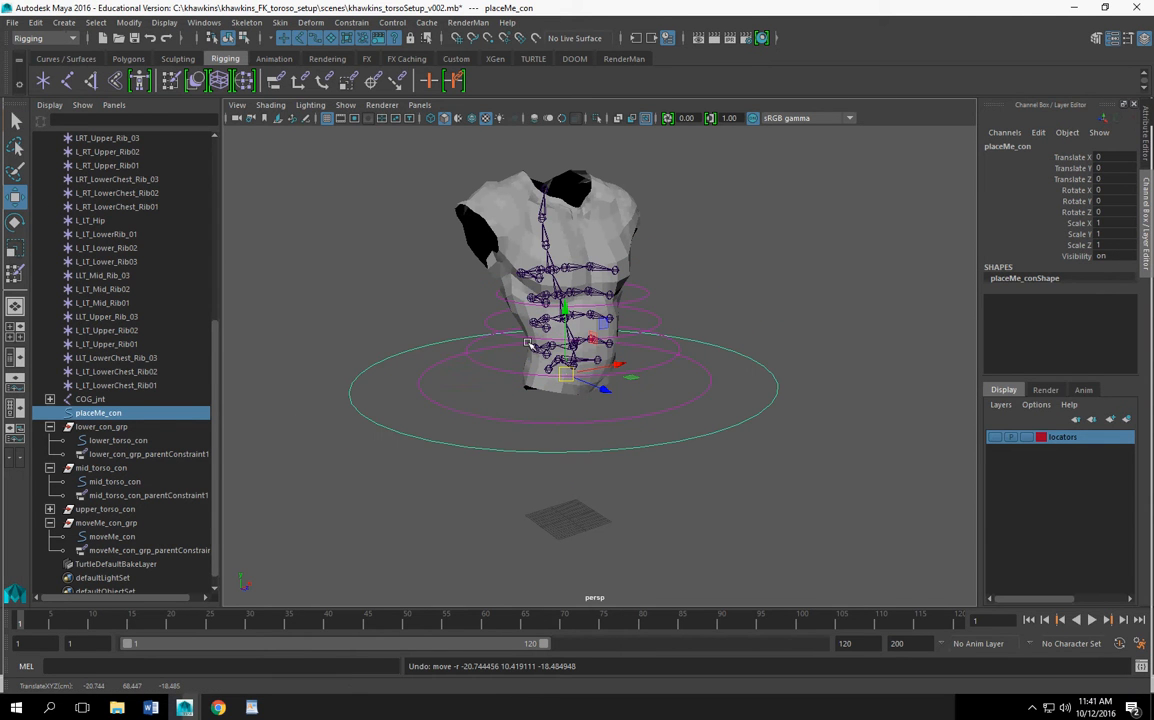
Step: Group the COG_jnt root joint with its whole skeleton
scroll(631, 412, up, 5)
scroll(626, 400, down, 2)
alt+drag(621, 381, 646, 395)
scroll(694, 461, down, 4)
alt+drag(690, 468, 684, 490)
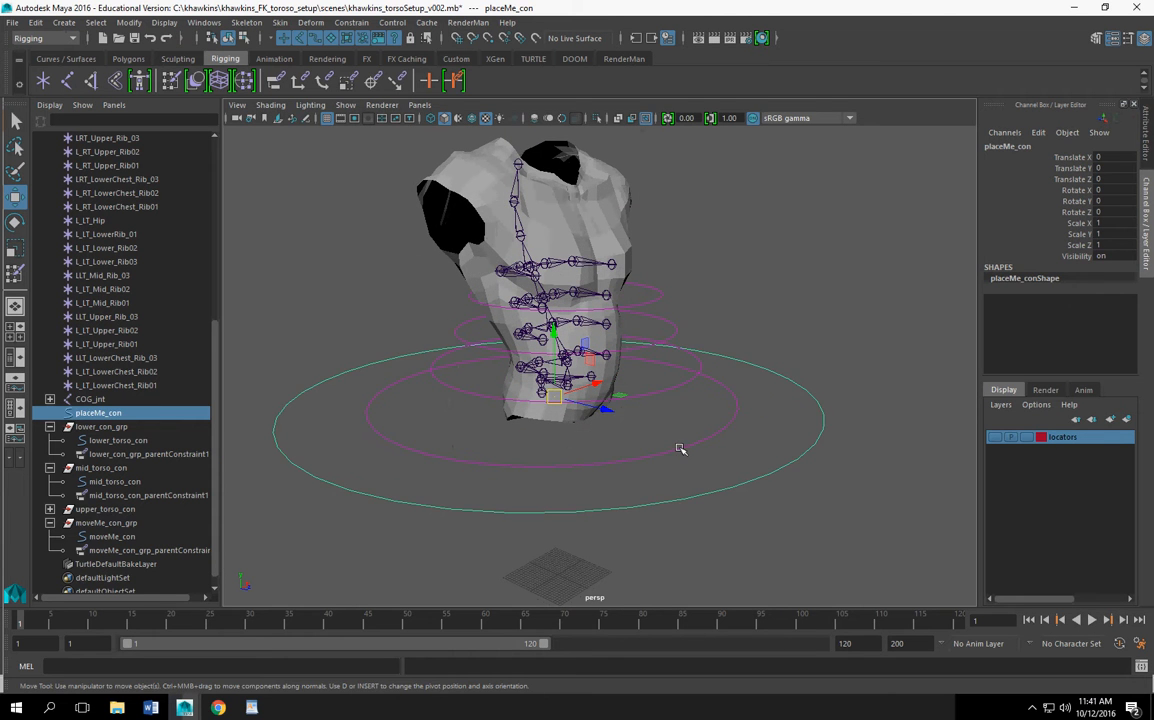
click(680, 450)
scroll(630, 446, up, 5)
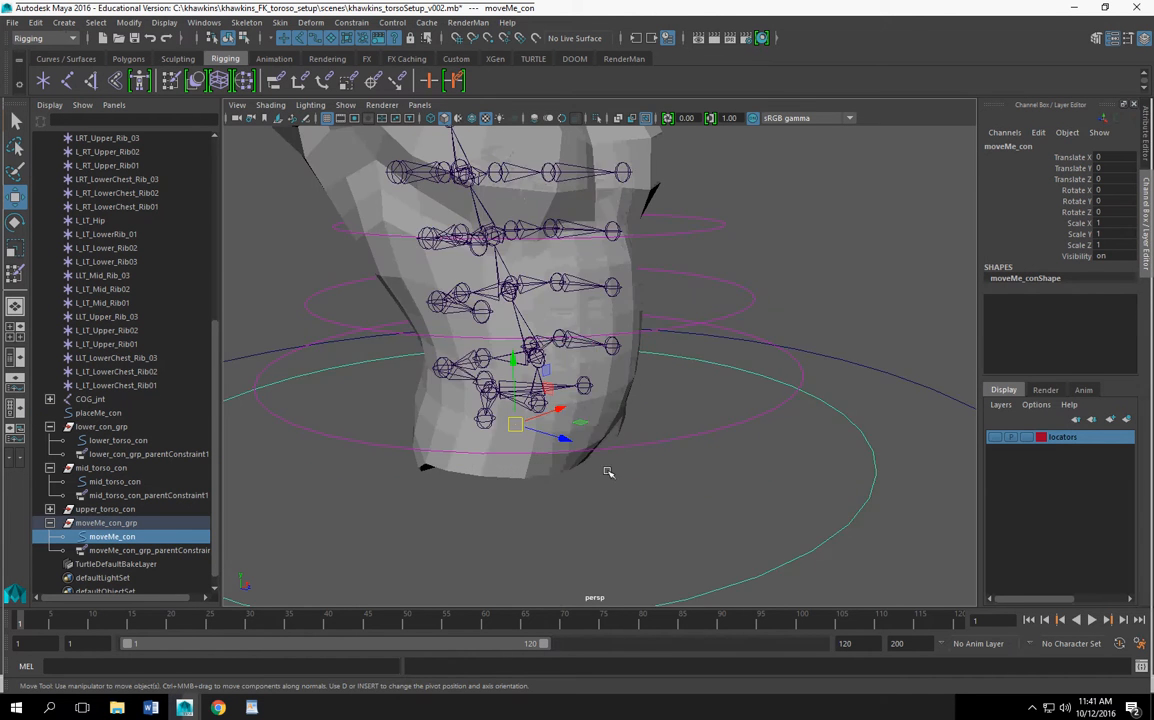
click(548, 402)
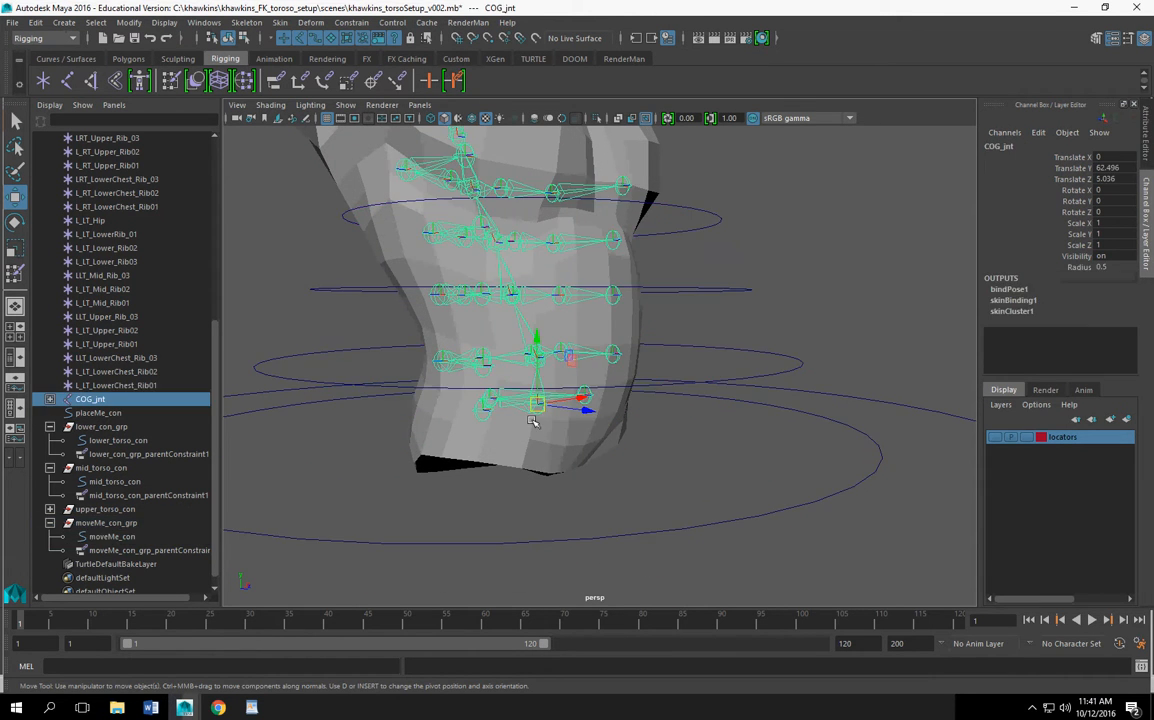
alt+drag(598, 432, 666, 435)
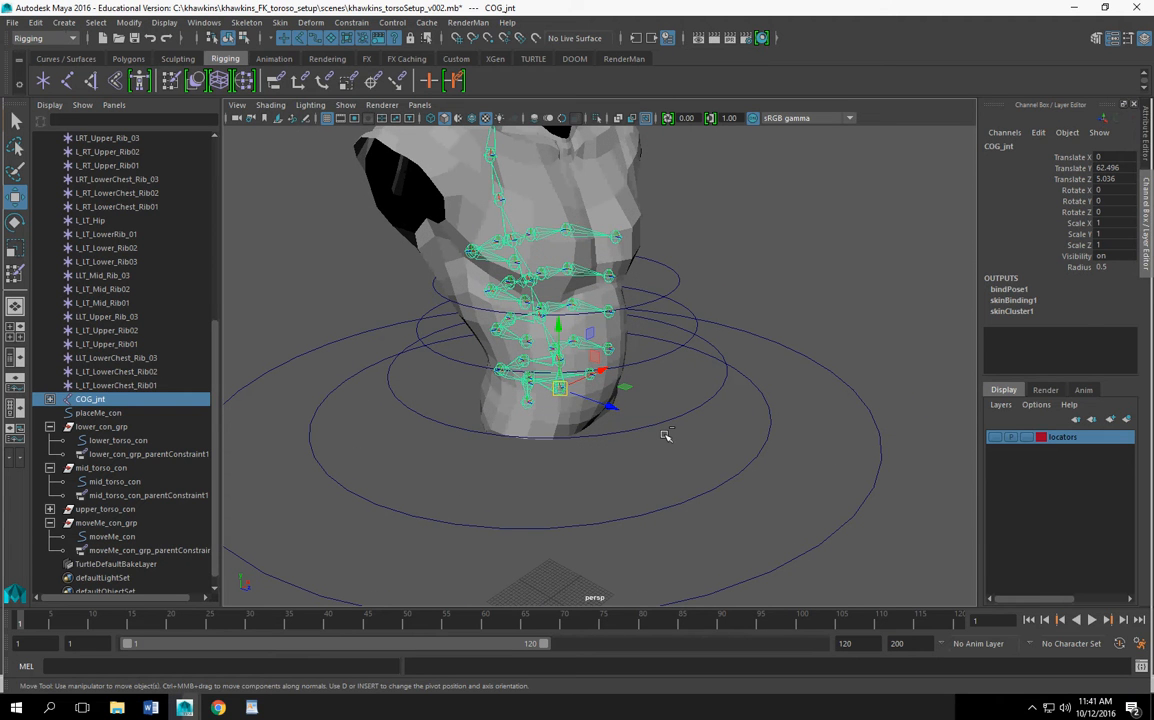
key(ctrl+g)
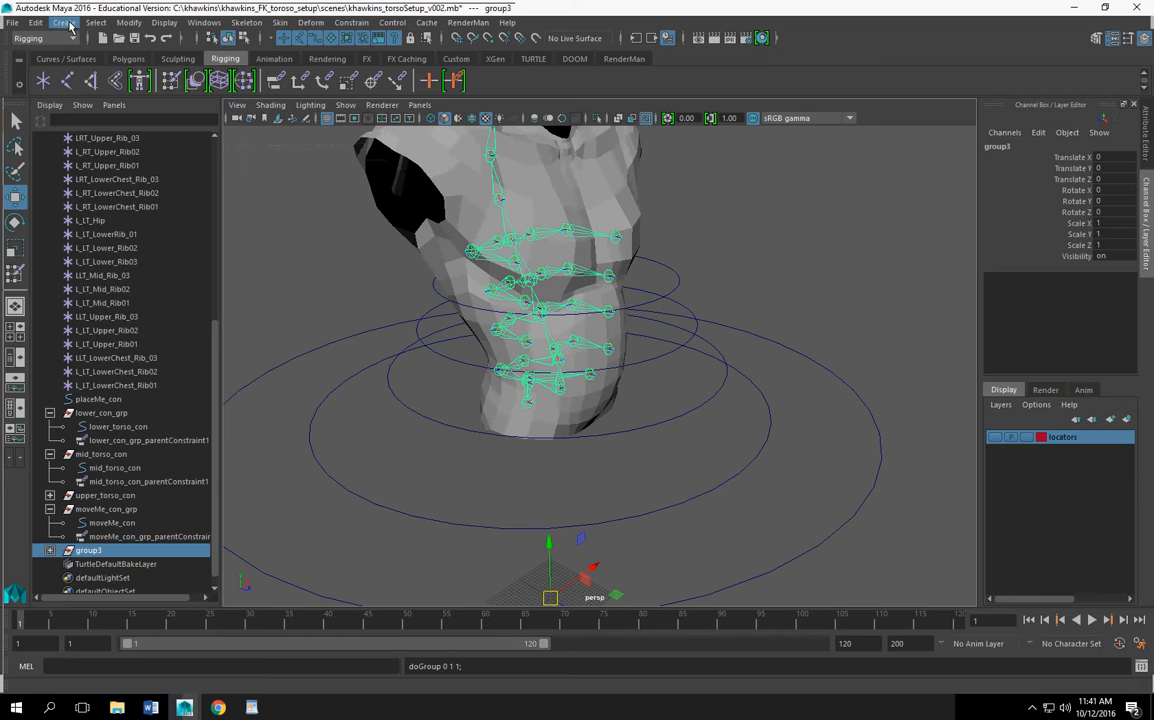
Step: Center the joint group's pivot and snap it onto the COG joint at the base of the spine
click(129, 22)
click(158, 108)
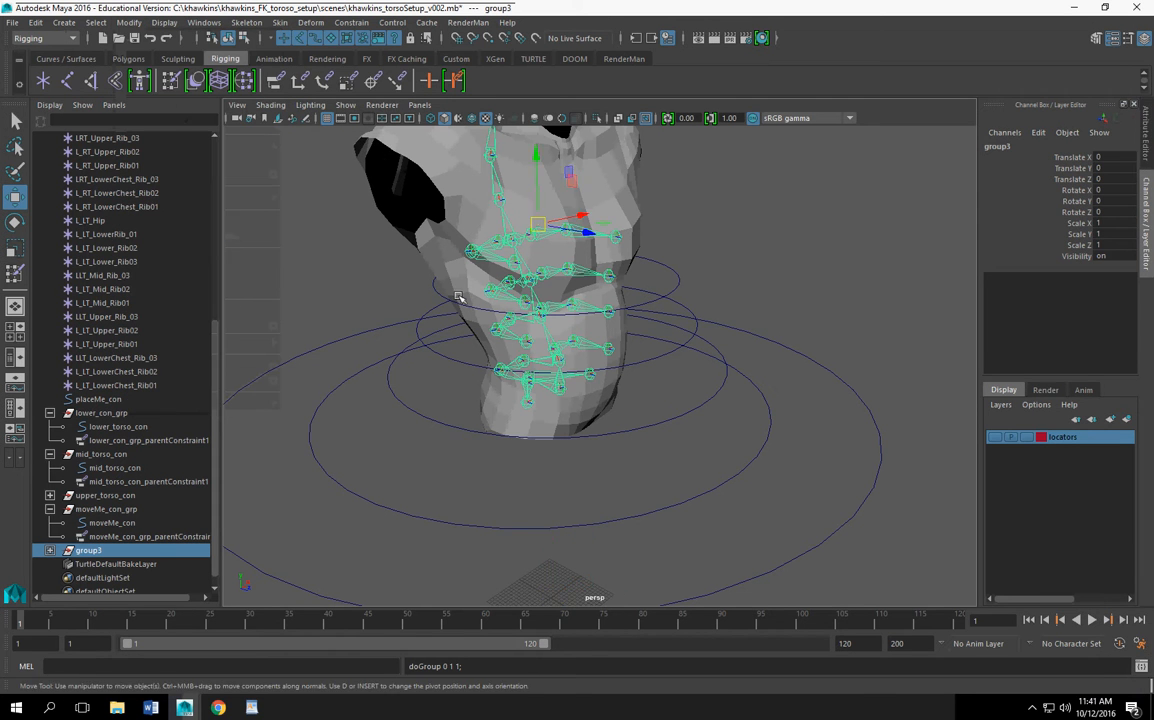
key(f)
key(d)
scroll(529, 356, up, 5)
alt+drag(558, 367, 582, 346)
key(v)
drag(530, 192, 550, 398)
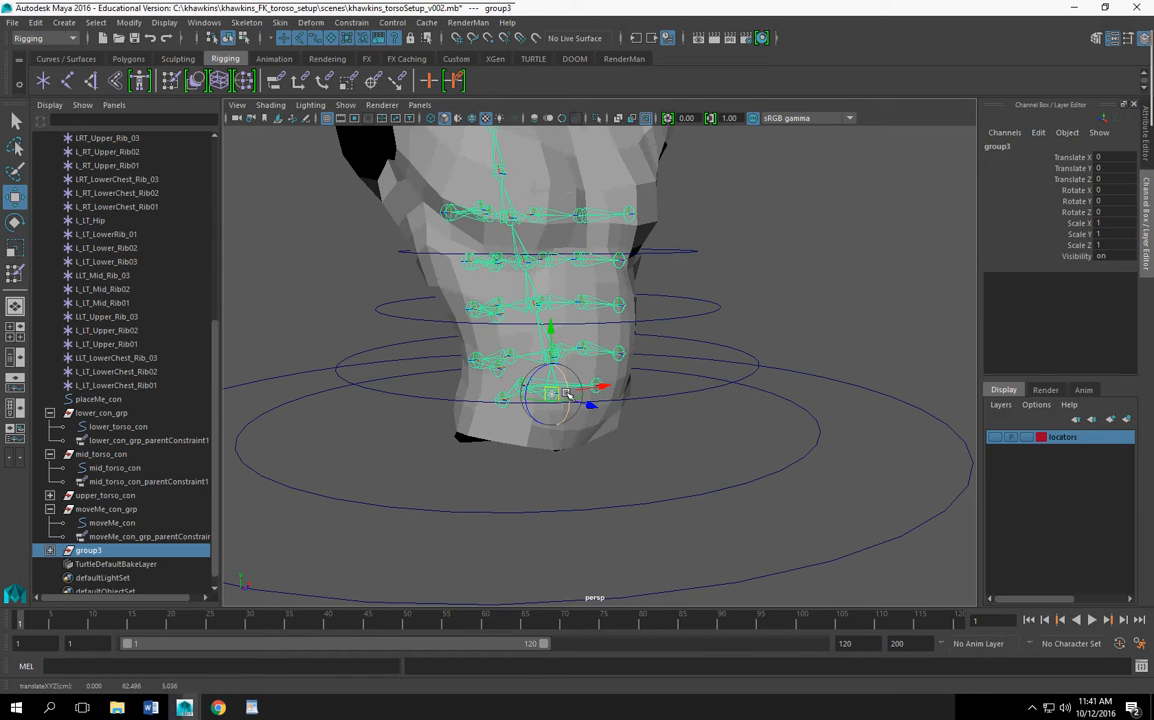
key(d)
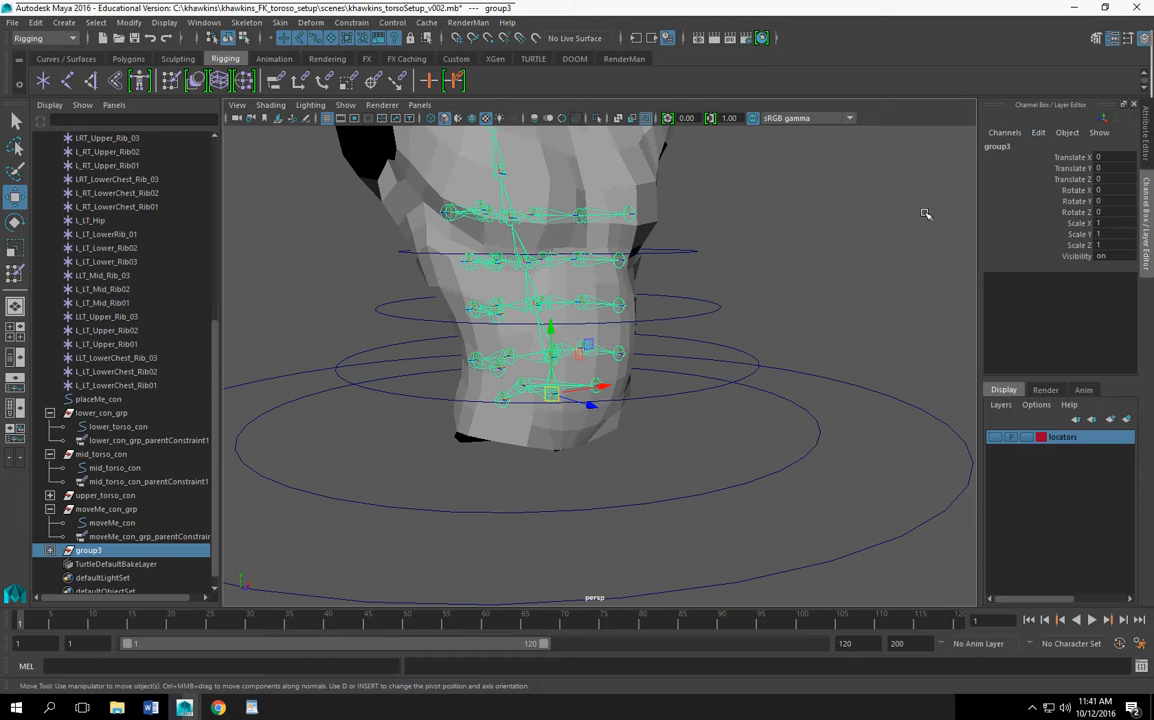
Step: Rename the skeleton's group as joint_grp
double_click(1022, 148)
text(joint_g)
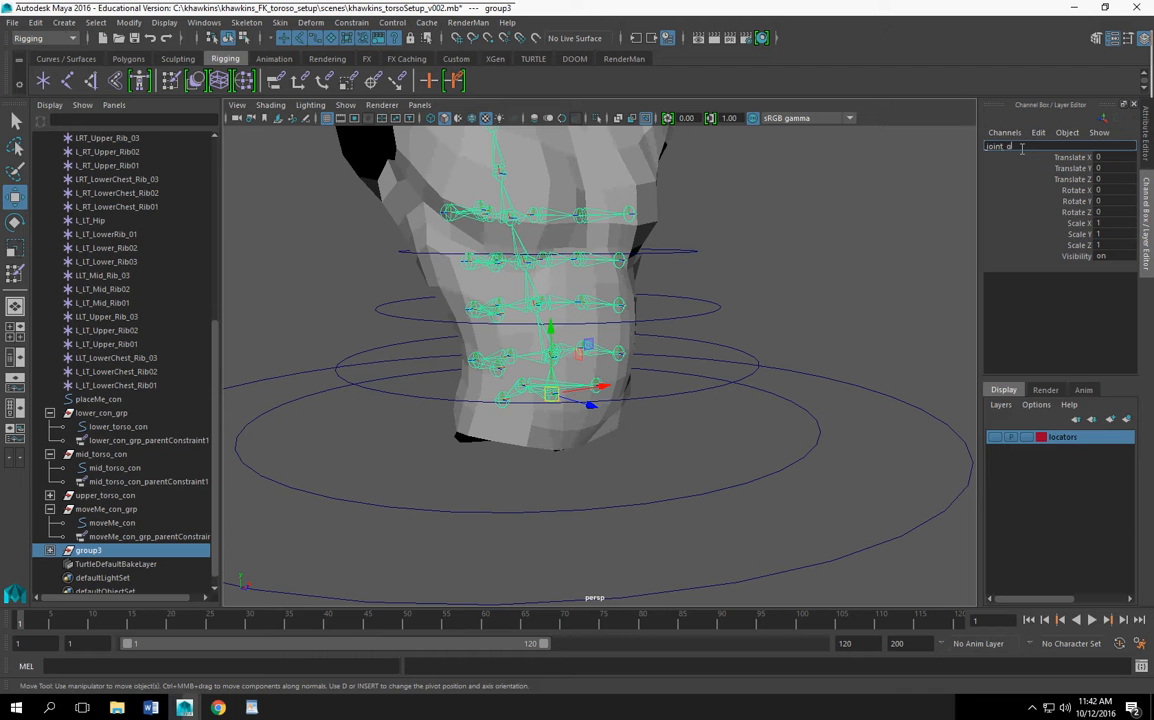
text(rp)
key(Return)
Step: Parent-constrain joint_grp to the moveMe_con circle
click(657, 502)
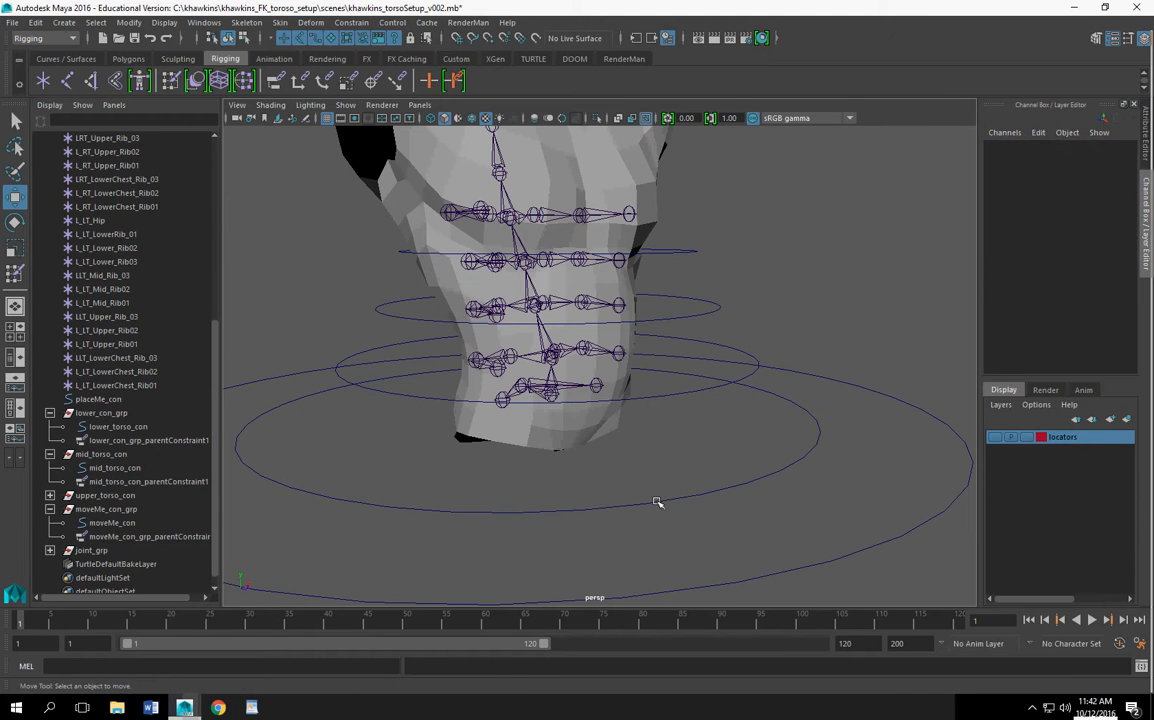
ctrl+click(90, 550)
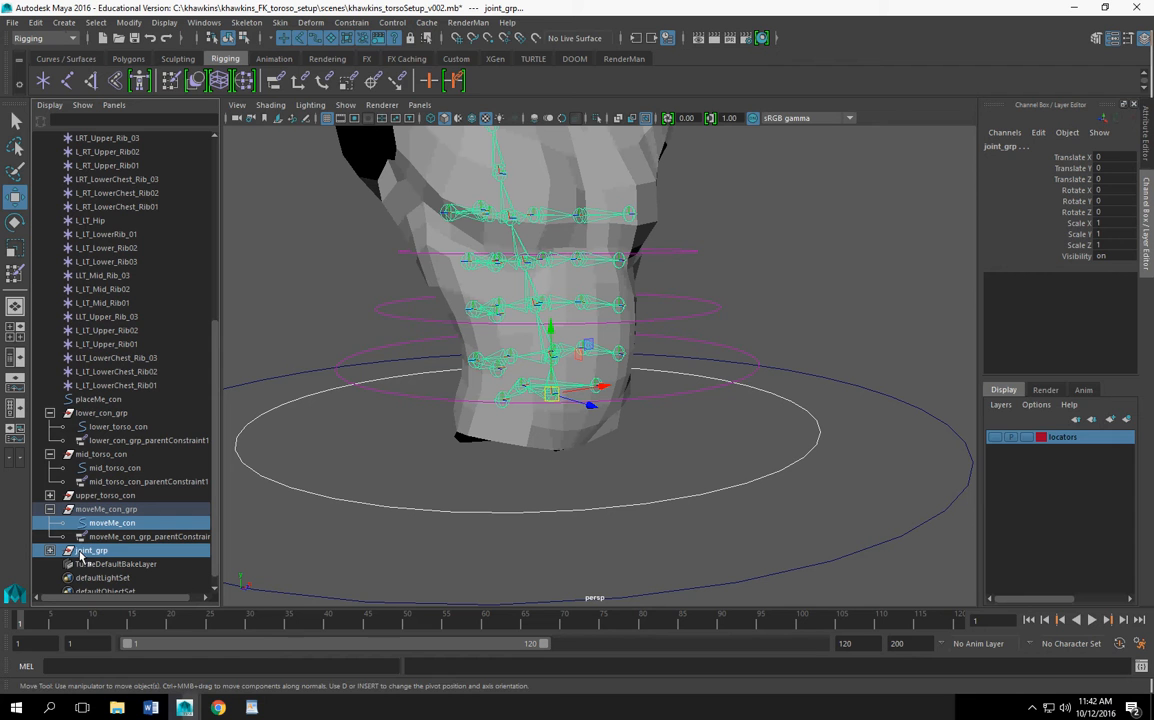
click(351, 22)
click(366, 58)
Step: Test-move the placeMe_con and moveMe_con circles to check how the skeleton follows, undoing each move
scroll(641, 374, down, 5)
click(652, 425)
drag(575, 385, 525, 381)
key(ctrl+z)
click(684, 398)
key(ctrl+z)
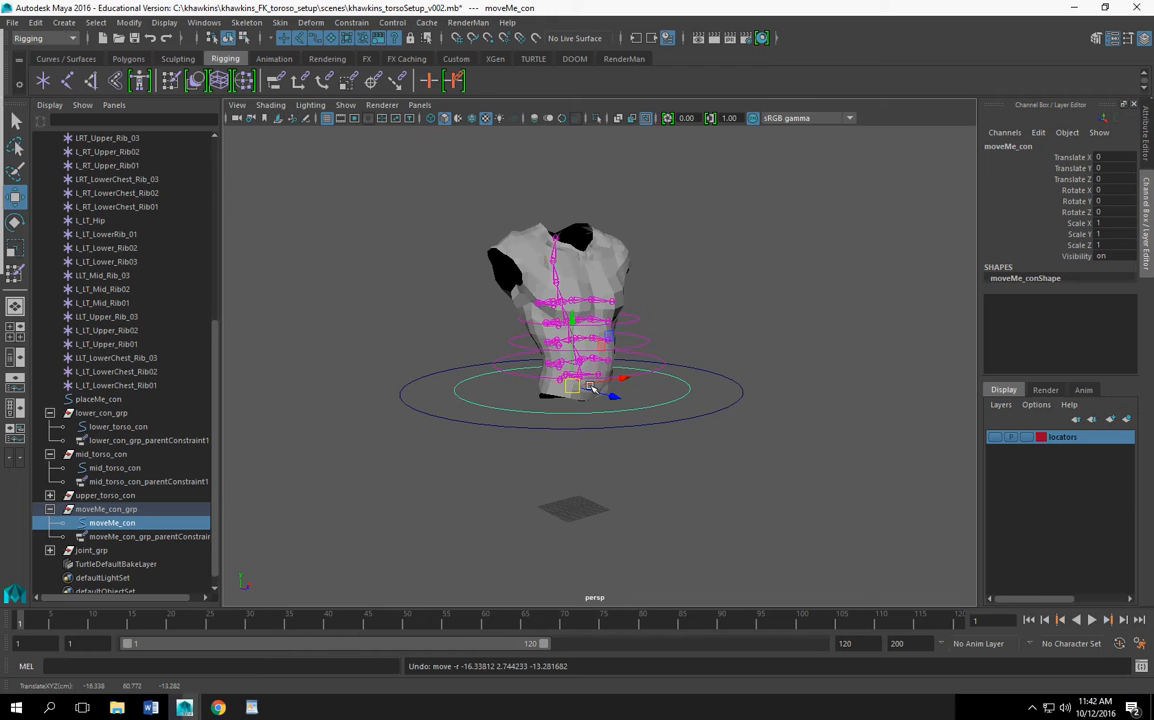
Step: Select the lower_torso_con circle followed by the sp1_jnt spine joint
scroll(605, 392, up, 4)
scroll(732, 425, up, 5)
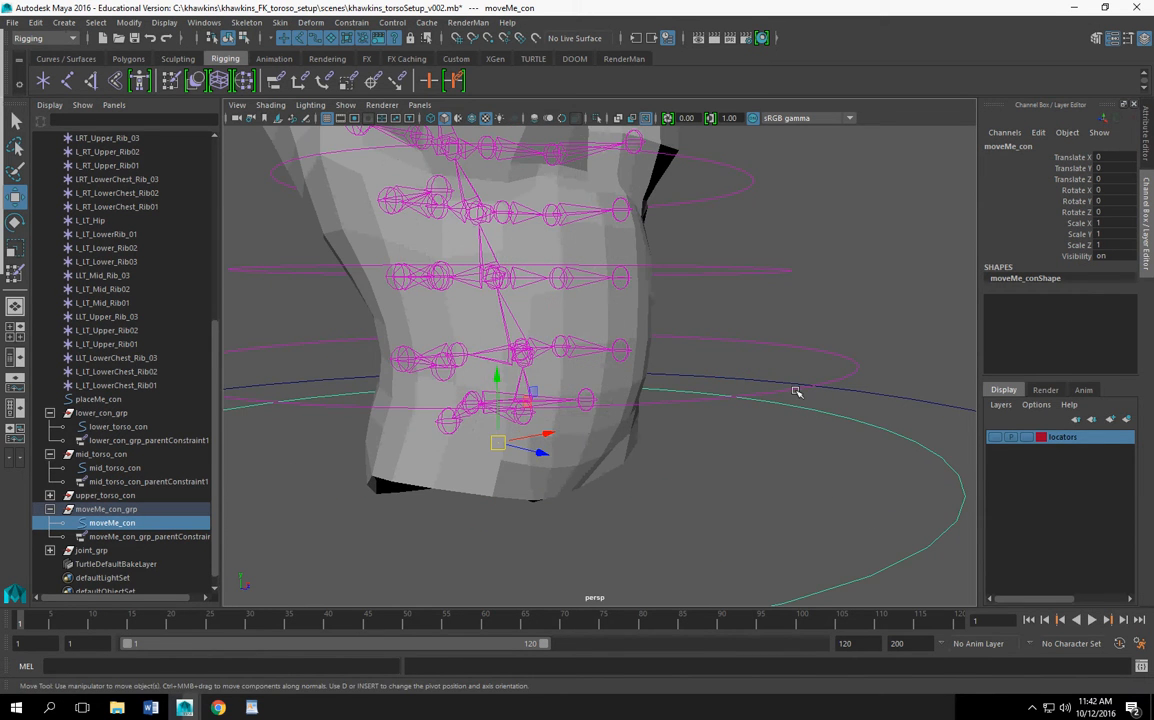
click(795, 396)
scroll(793, 391, up, 4)
scroll(440, 355, up, 5)
click(549, 396)
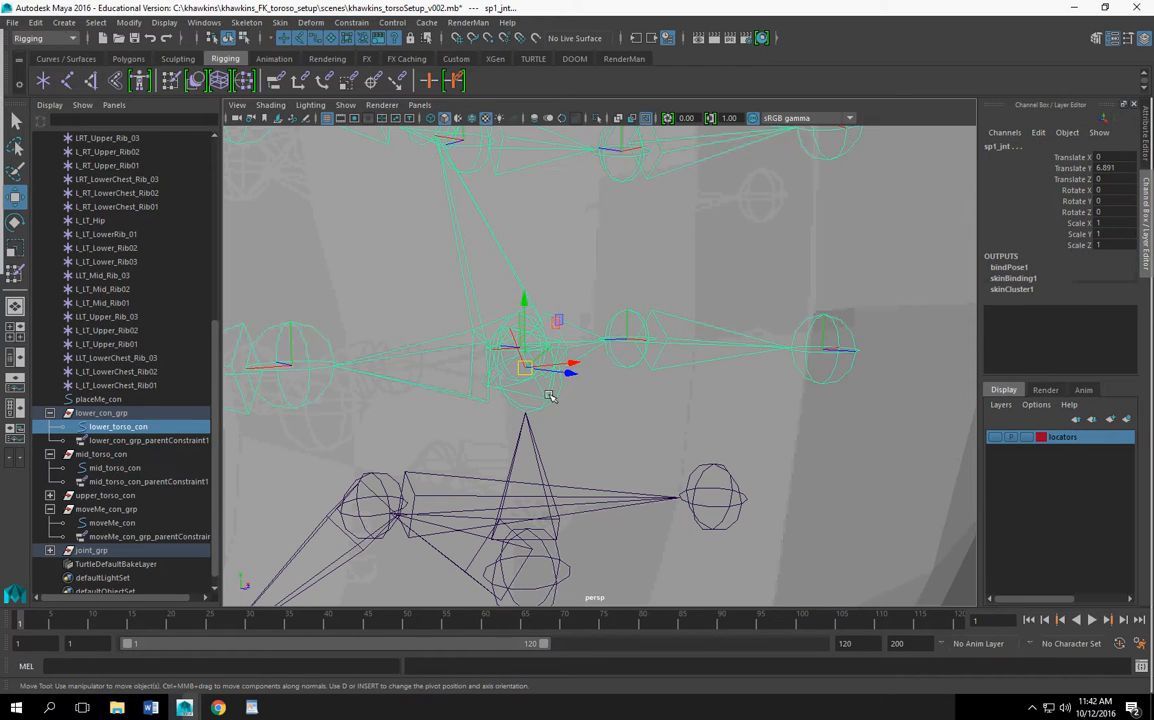
scroll(570, 405, down, 8)
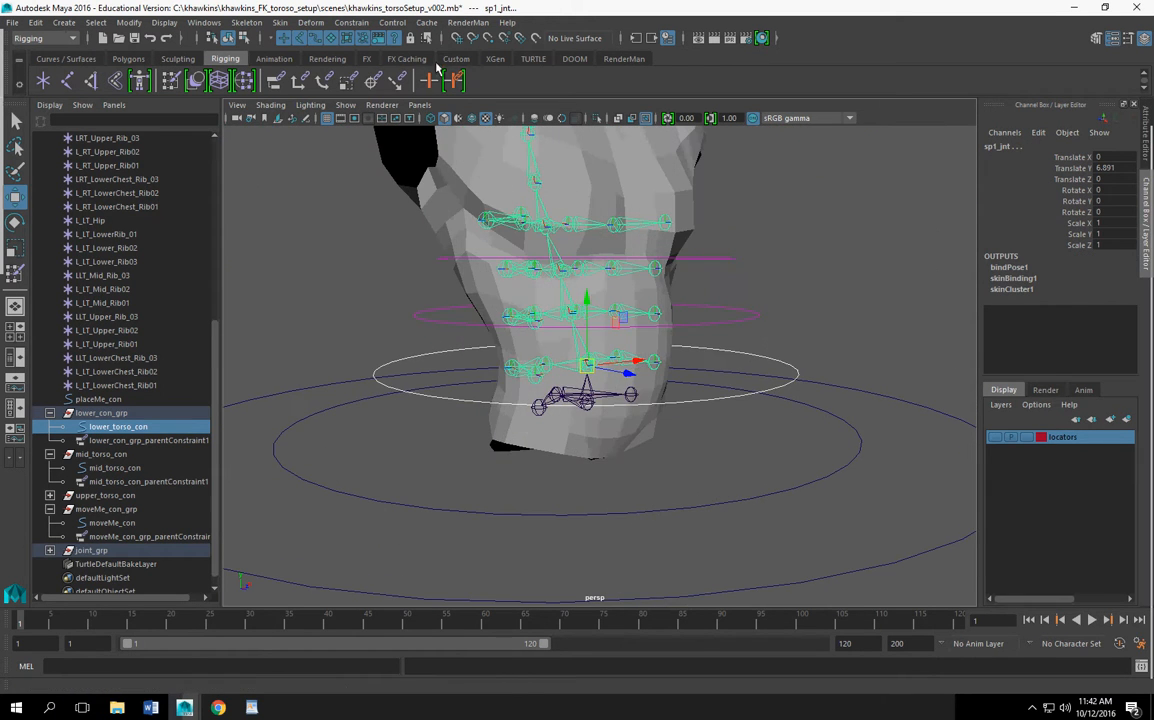
Step: Try to orient-constrain sp1_jnt to lower_torso_con with the current settings, and undo the constraint
click(351, 22)
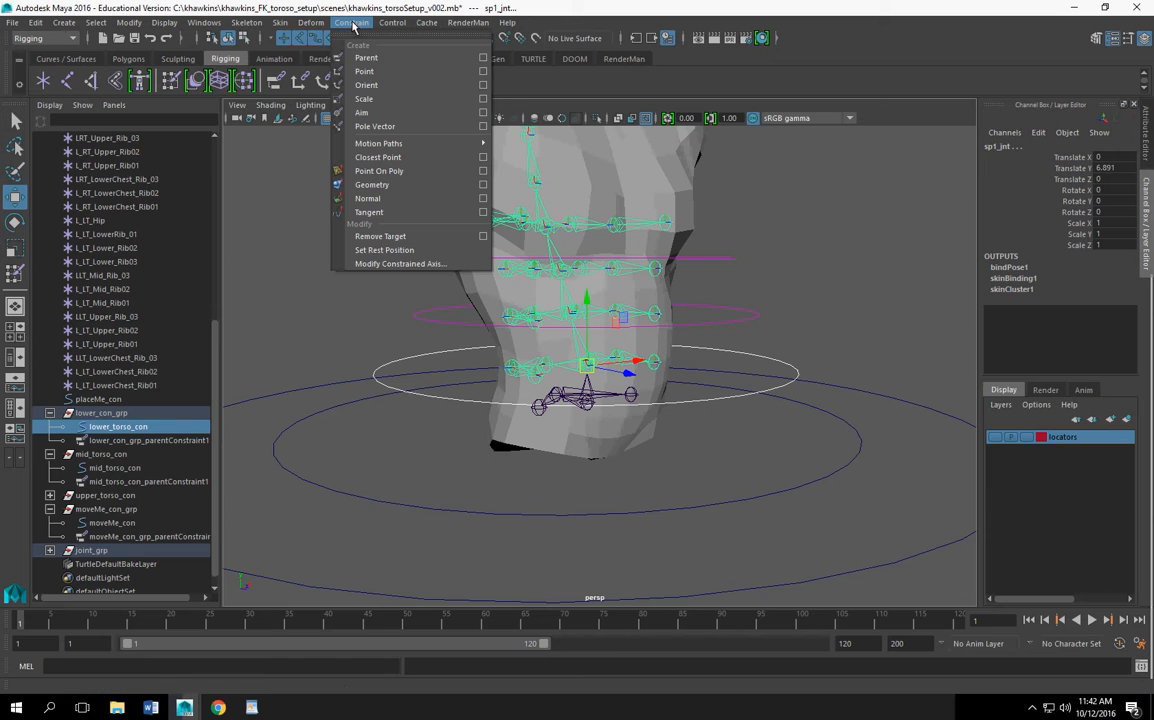
click(386, 90)
scroll(580, 232, down, 3)
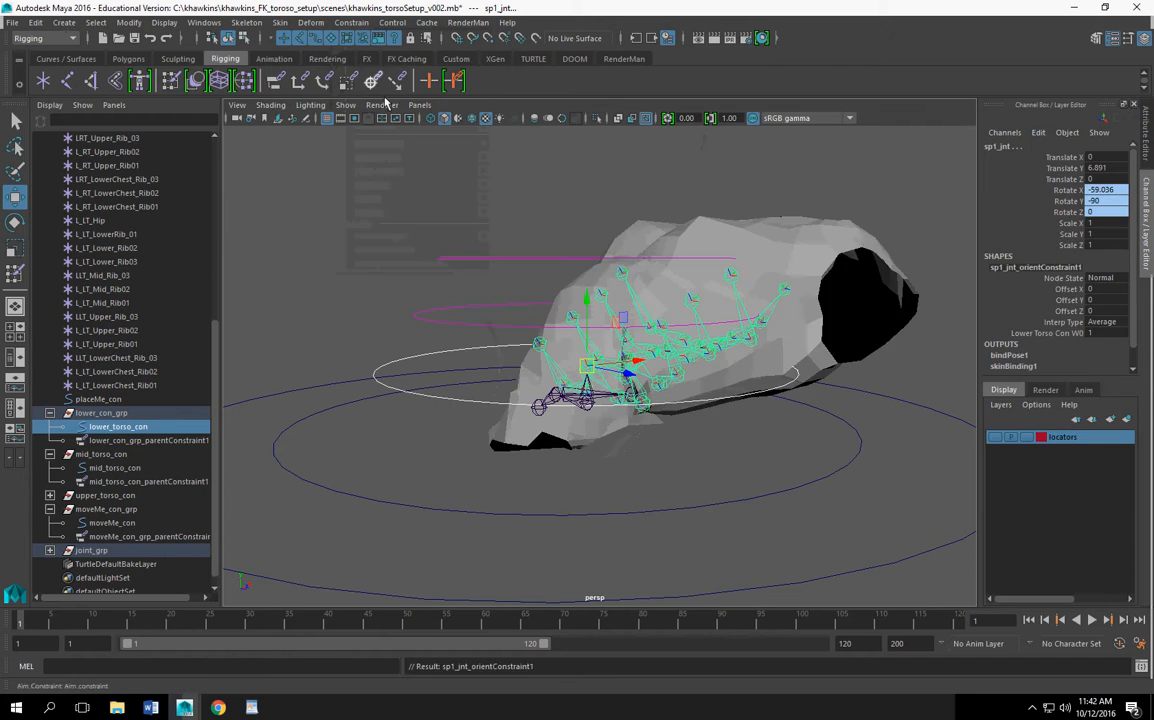
alt+drag(810, 357, 680, 320)
key(ctrl+z)
Step: Orient-constrain sp1_jnt to lower_torso_con with Maintain offset enabled, undoing the application made without the offset
click(351, 22)
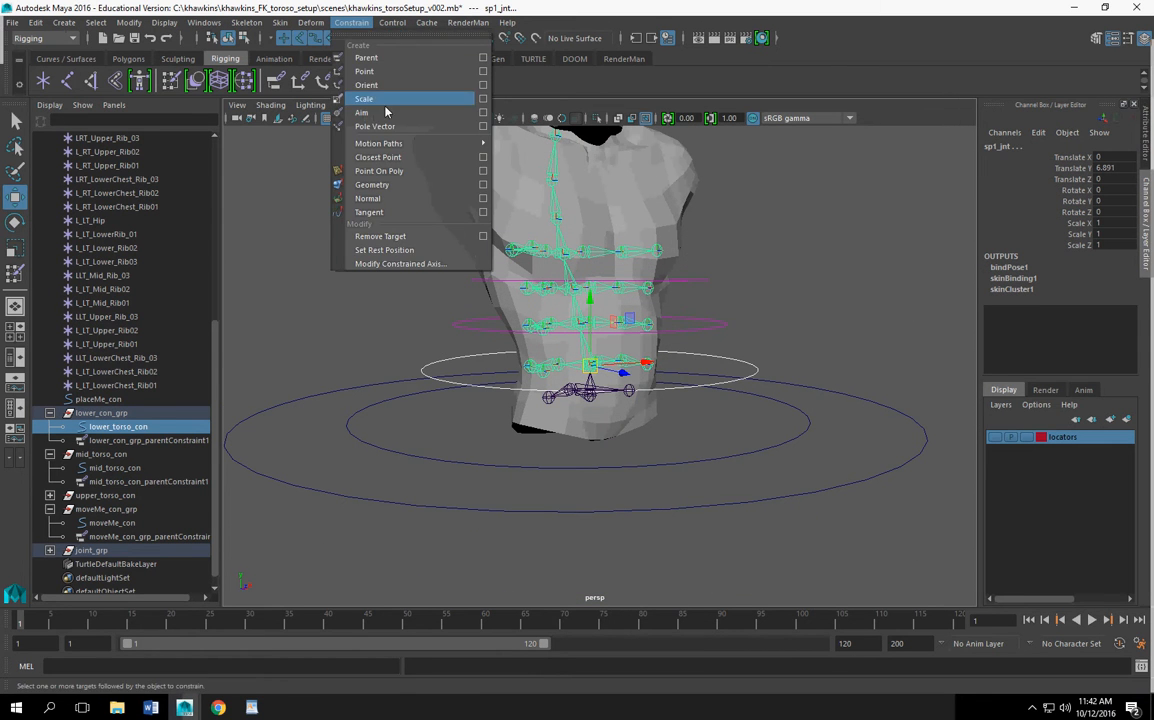
click(483, 85)
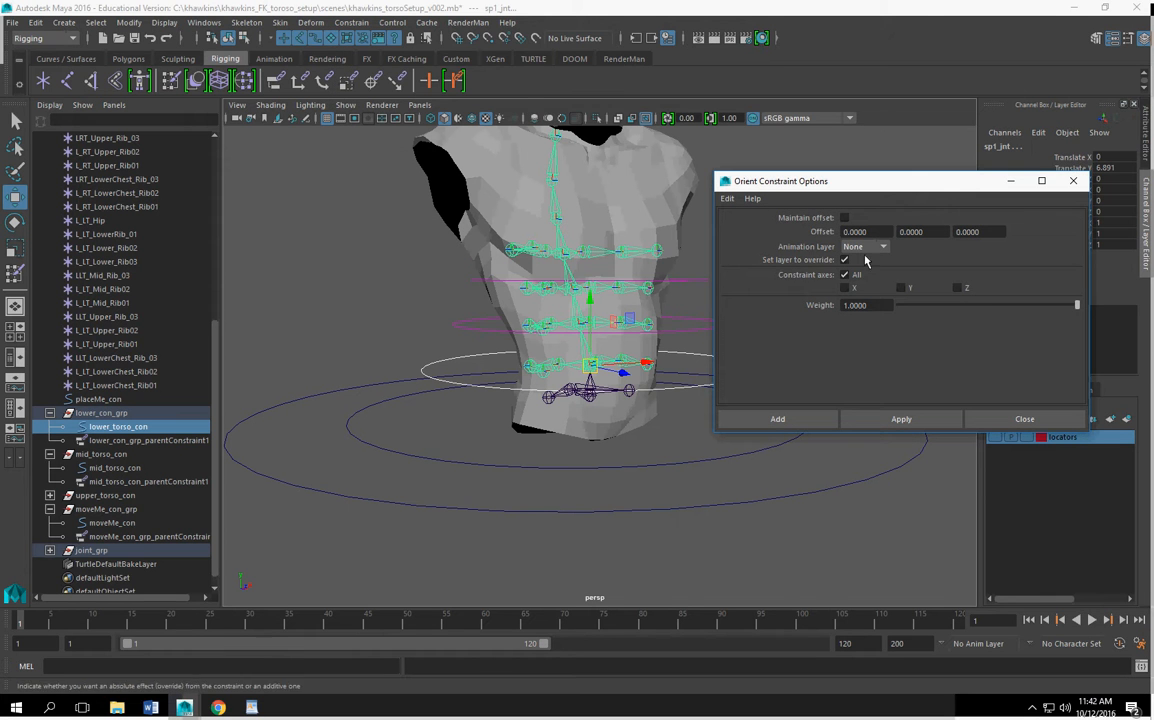
click(902, 418)
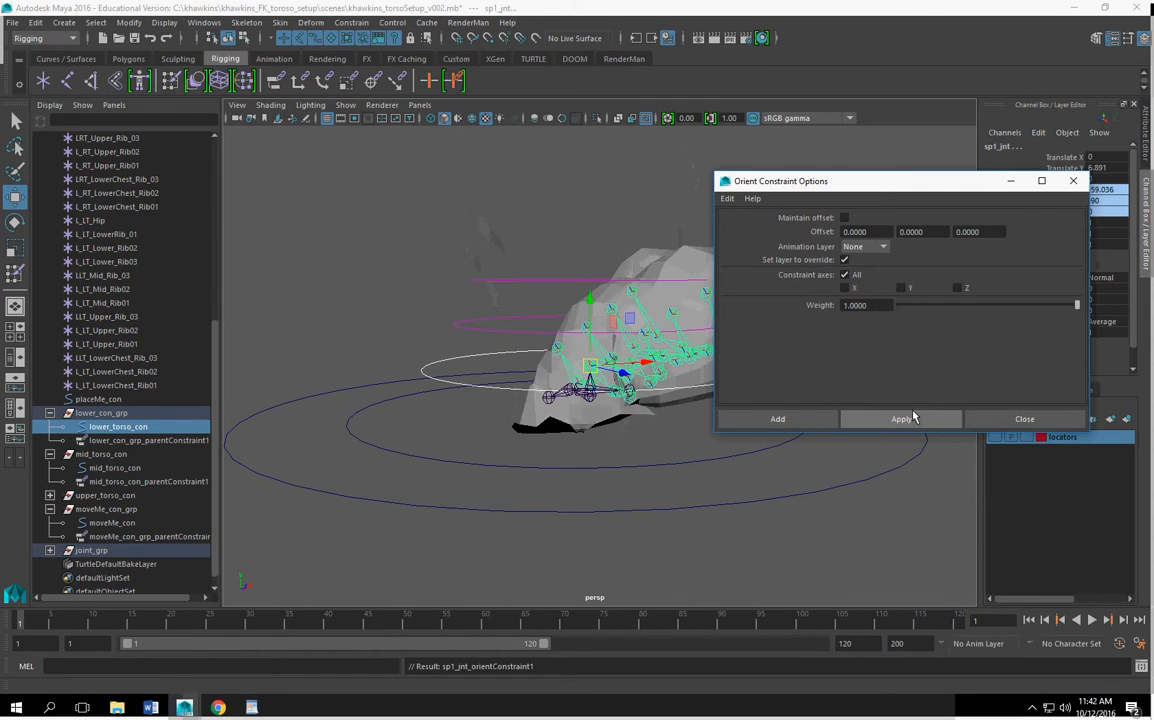
key(ctrl+z)
click(844, 217)
click(880, 420)
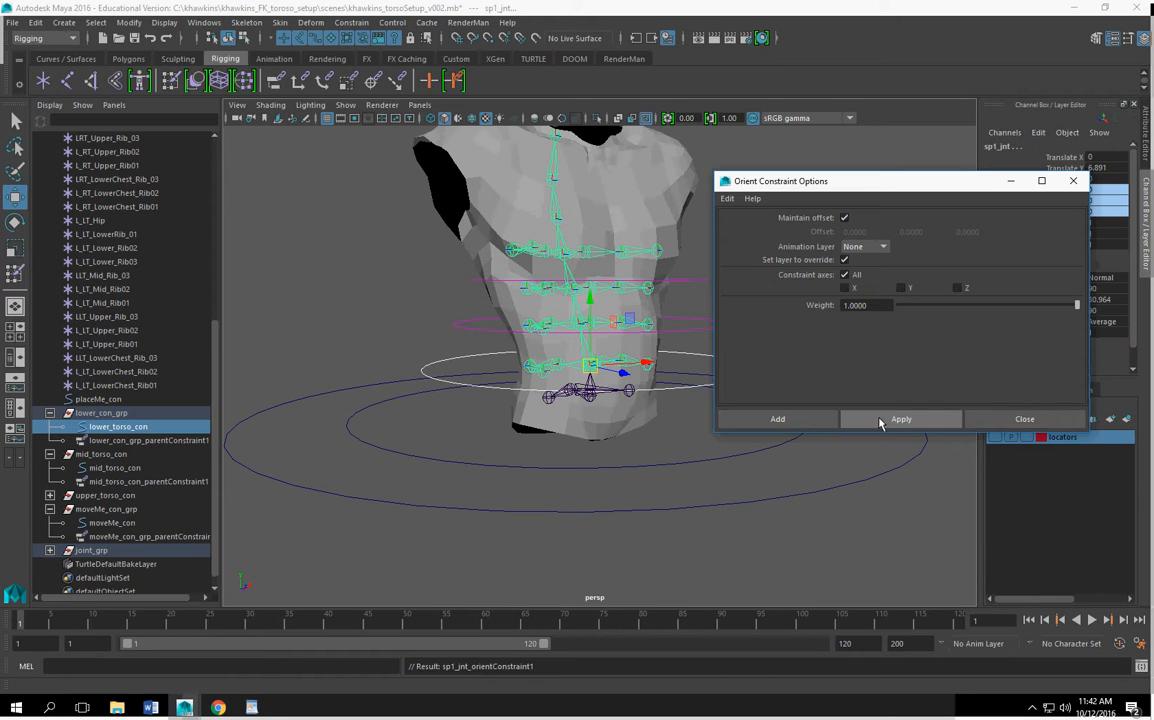
Step: Orient-constrain the sp2_jnt spine joint to the mid_torso_con circle with Maintain offset on
drag(974, 181, 734, 561)
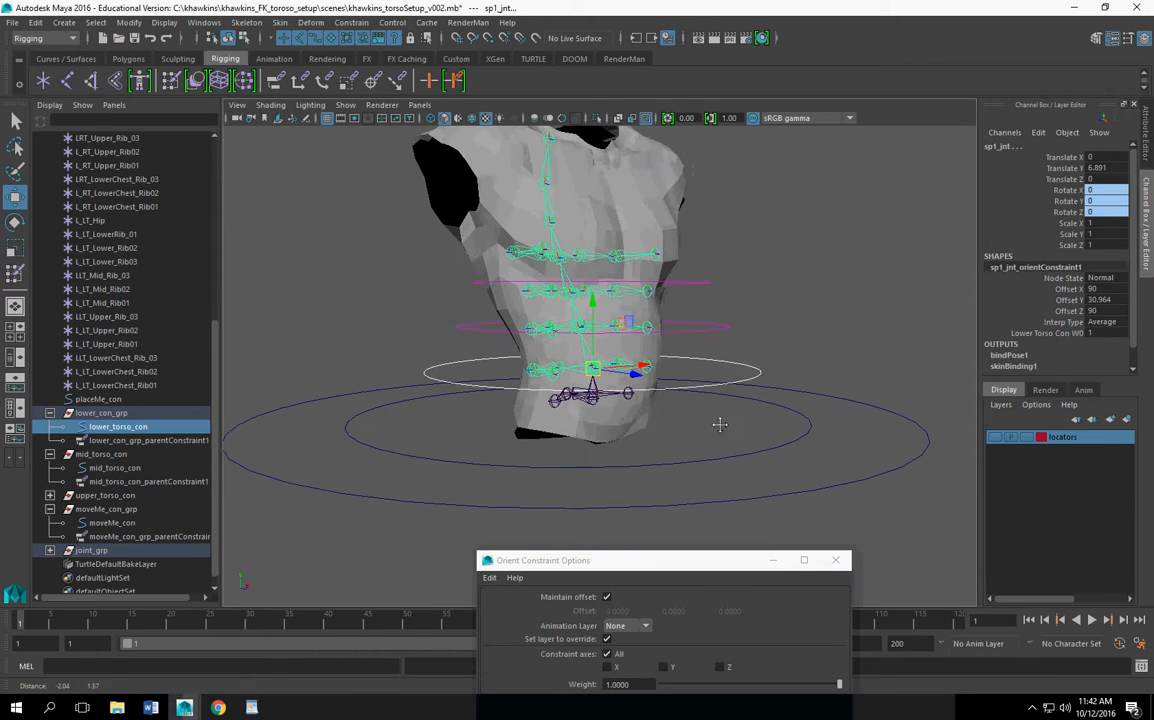
alt+middle_drag(720, 425, 753, 440)
alt+right_drag(753, 440, 833, 336)
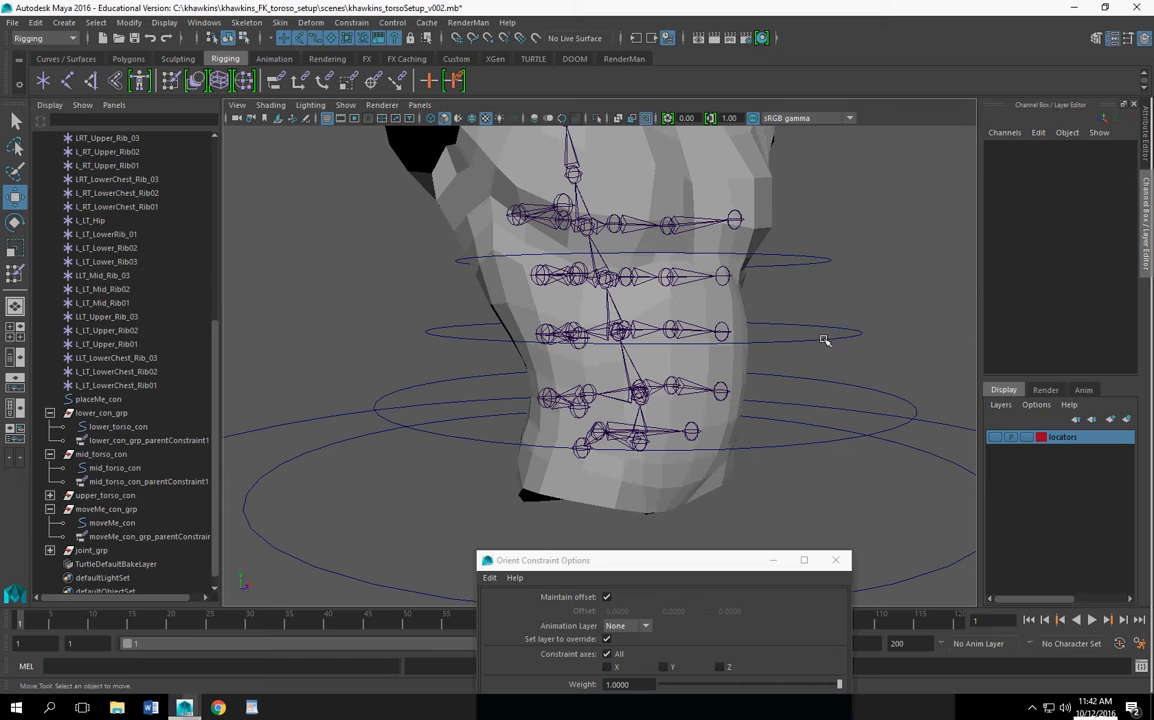
click(837, 335)
click(620, 330)
alt+drag(620, 330, 737, 405)
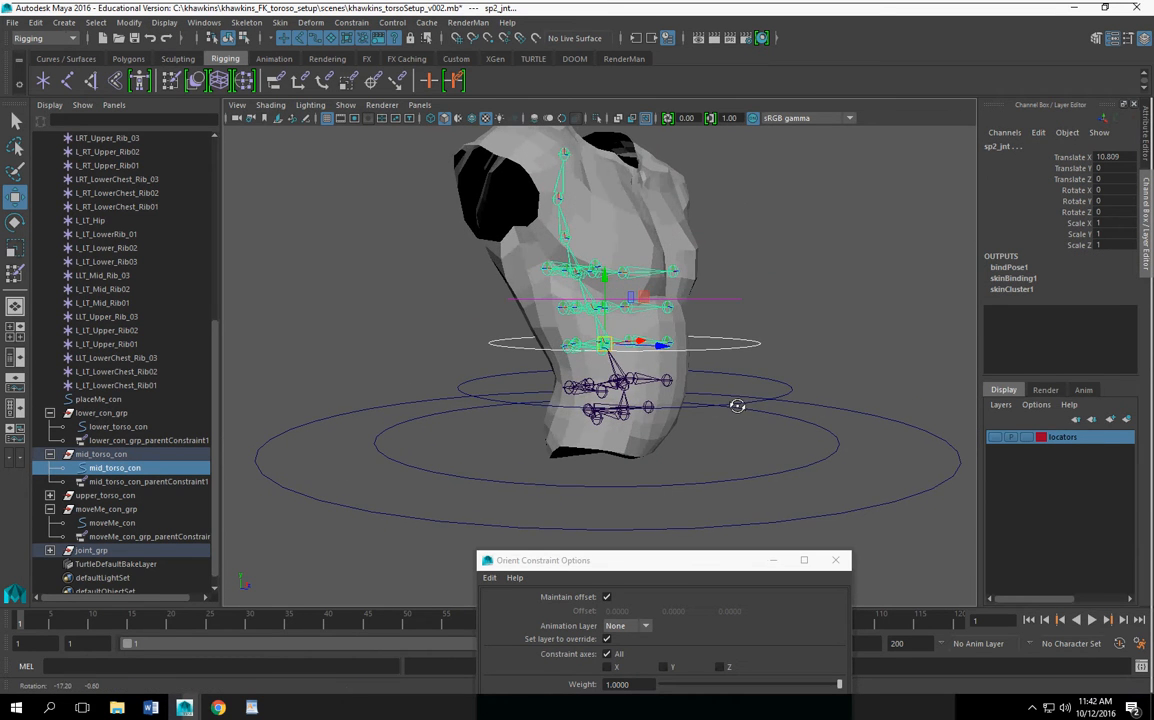
drag(701, 563, 855, 283)
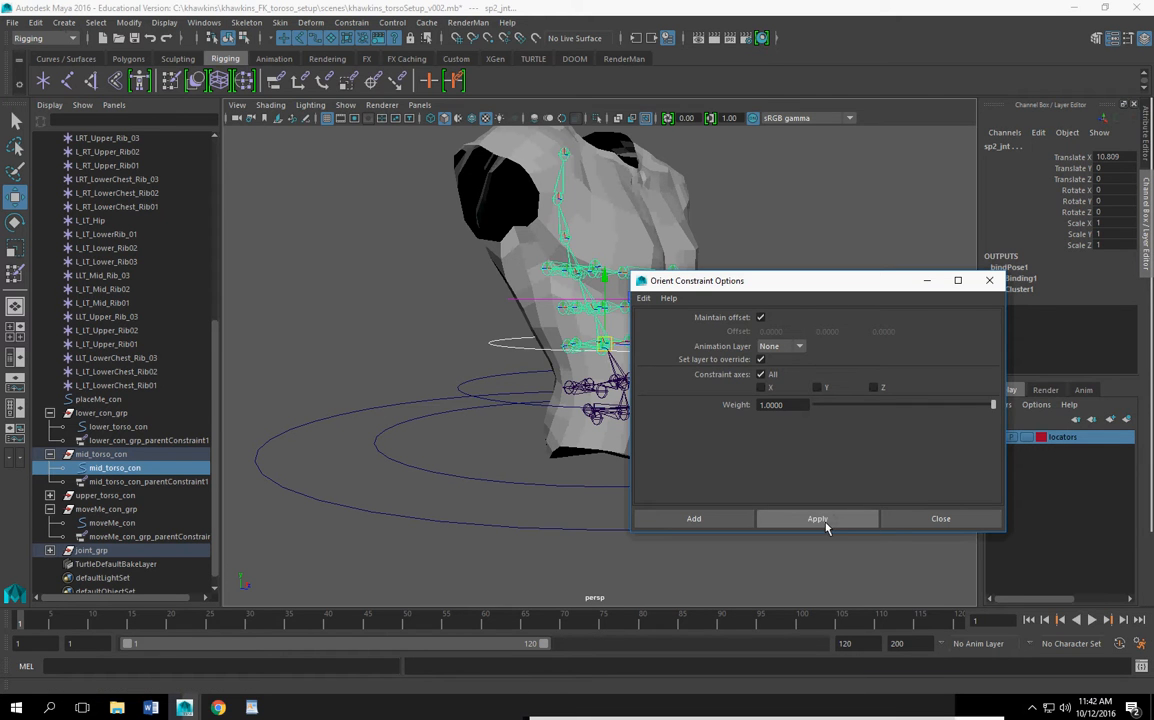
click(817, 519)
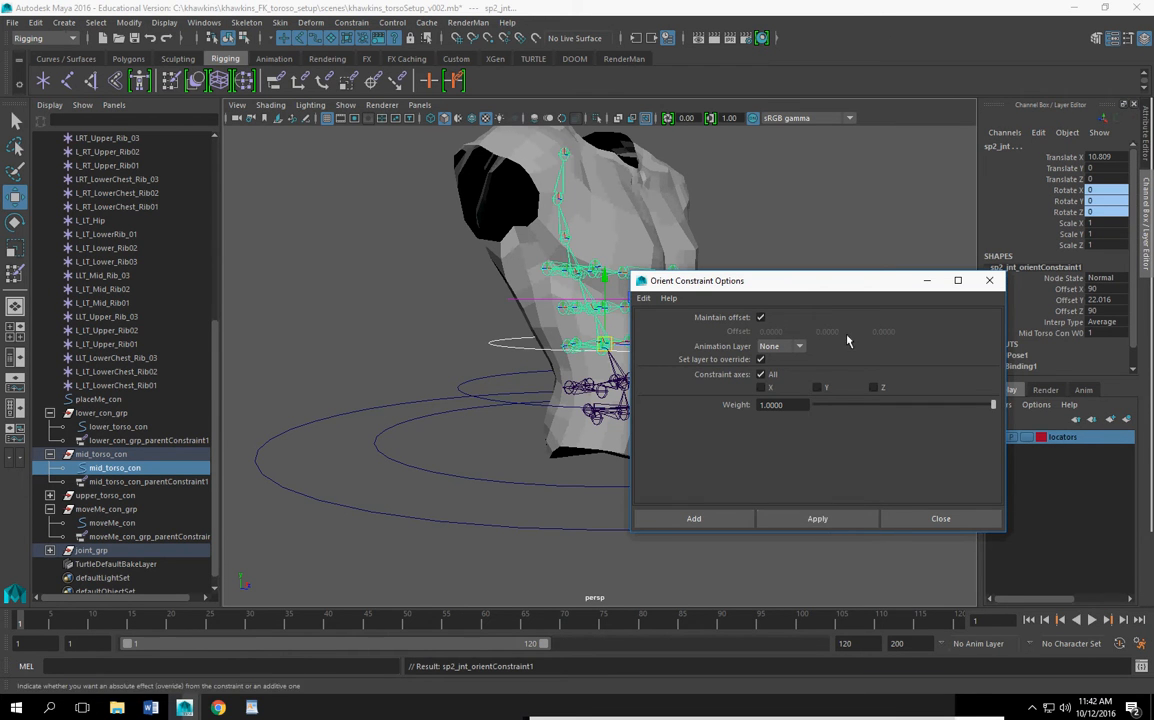
Step: Orient-constrain the sp3_jnt spine joint to the upper_torso_con circle with Maintain offset on, and close the constraint options
drag(840, 281, 785, 513)
mouse_move(690, 320)
alt+mouse_down()
mouse_move(661, 337)
mouse_move(646, 330)
mouse_move(674, 335)
alt+mouse_up()
scroll(684, 328, up, 5)
click(855, 244)
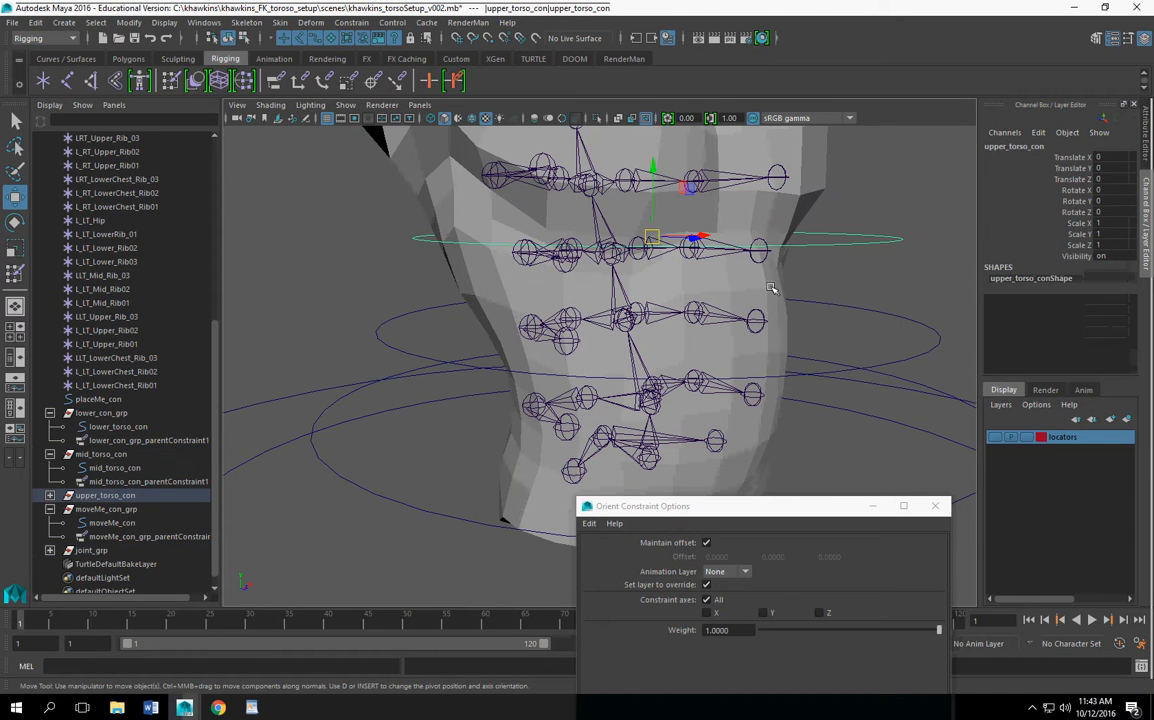
shift+click(612, 255)
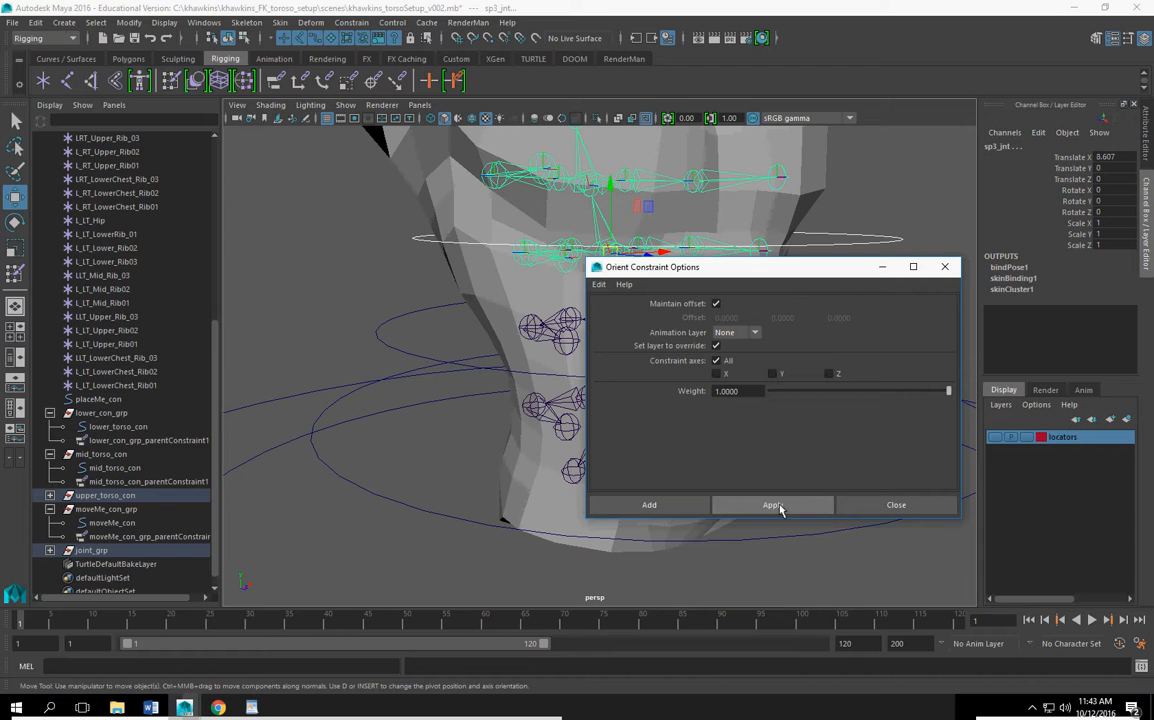
click(780, 510)
click(945, 267)
Step: Test-rotate the upper, mid and lower torso controls together to check how the torso bends and twists, undoing each rotation
scroll(735, 405, down, 4)
alt+drag(730, 418, 781, 402)
shift+click(727, 347)
shift+click(745, 389)
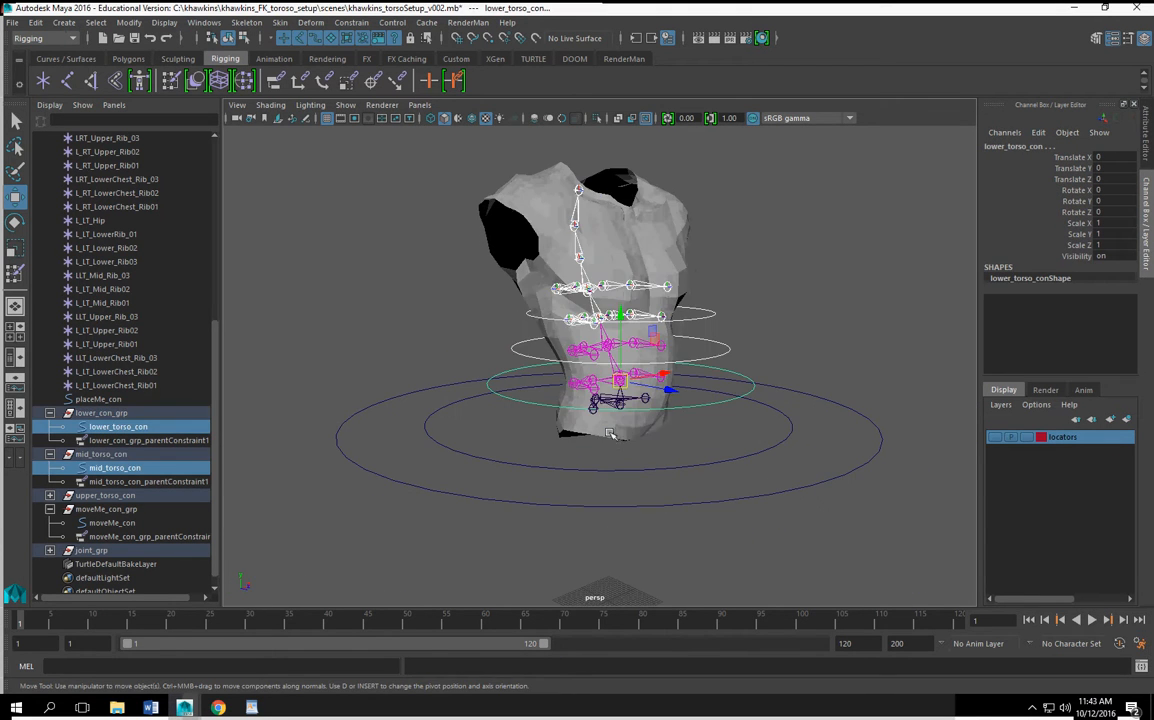
alt+drag(682, 228, 683, 278)
click(15, 222)
drag(676, 383, 648, 331)
key(ctrl+z)
mouse_move(705, 398)
mouse_down()
mouse_move(630, 410)
mouse_move(708, 394)
mouse_up()
key(ctrl+z)
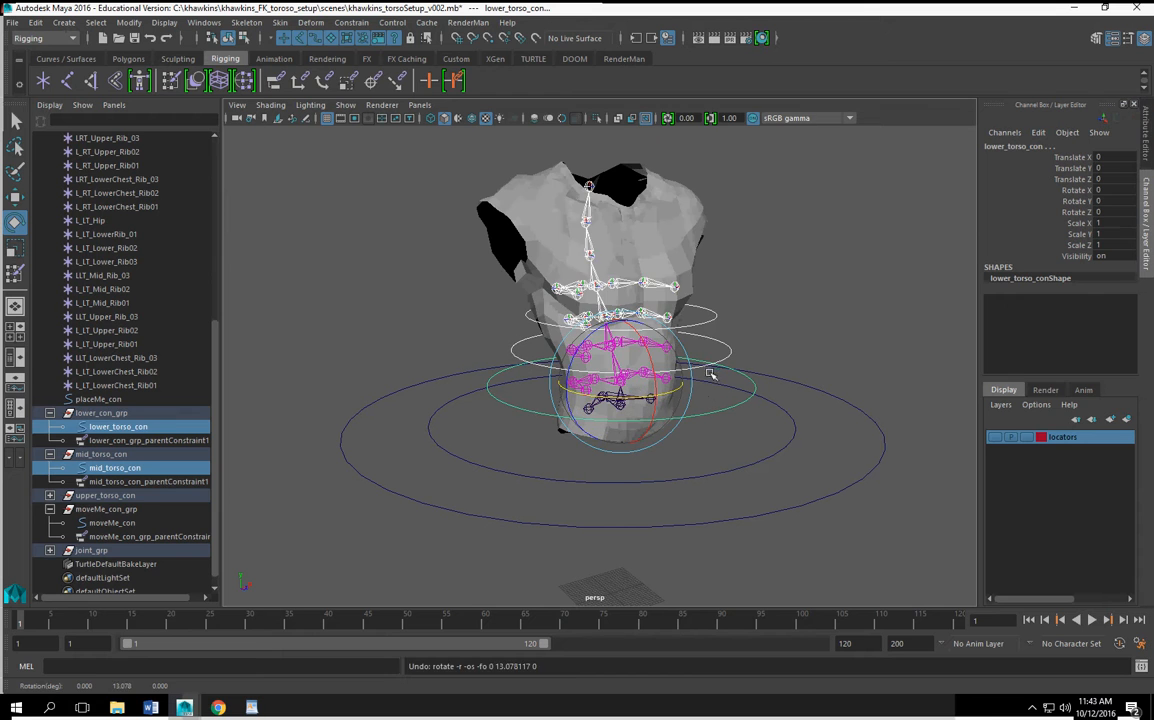
Step: Test-rotate mid_torso_con and the upper torso control individually to check the torso's deformation, and undo the rotations
click(692, 368)
drag(657, 337, 653, 314)
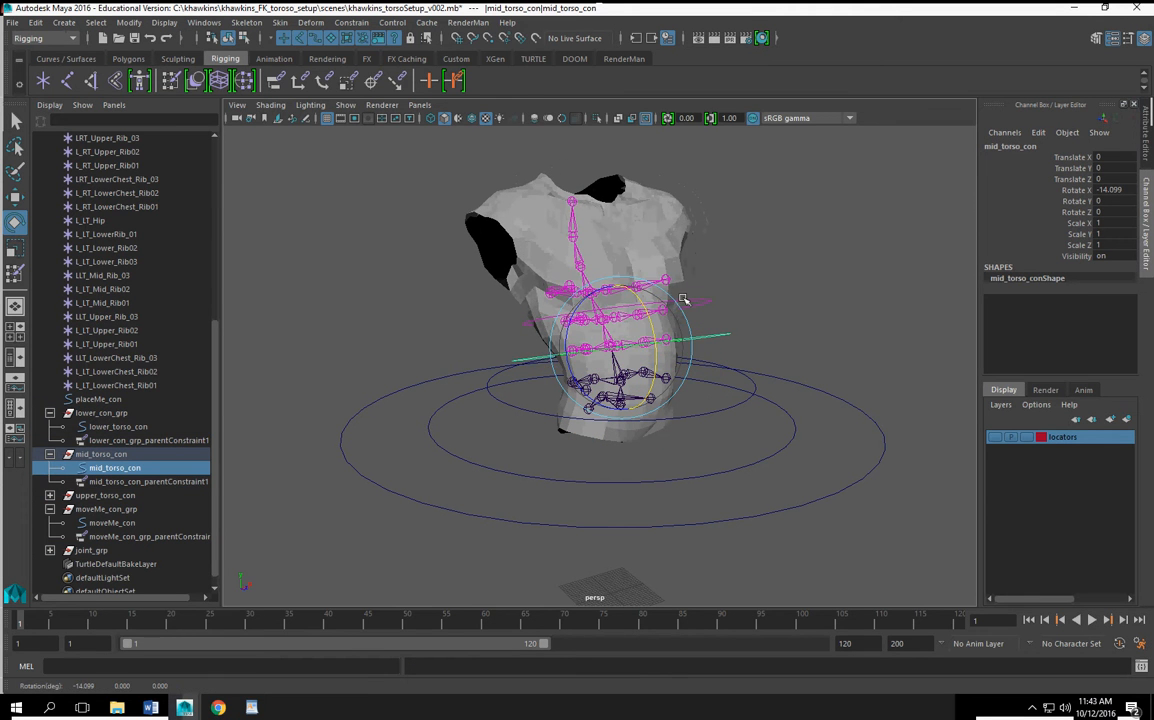
click(683, 301)
drag(563, 291, 562, 319)
alt+drag(767, 359, 739, 362)
key(ctrl+z)
key(ctrl+z)
key(ctrl+z)
key(ctrl+z)
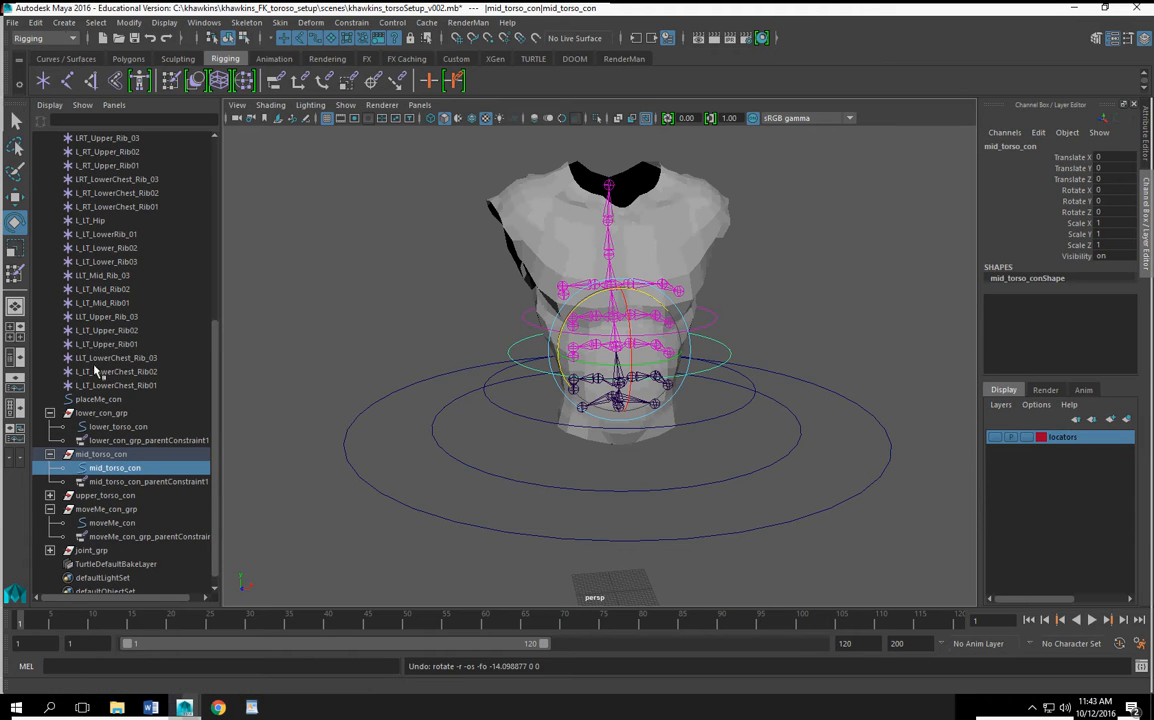
Step: Collapse the lower, mid and moveMe control groups in the scene hierarchy
scroll(101, 357, up, 8)
scroll(122, 345, down, 8)
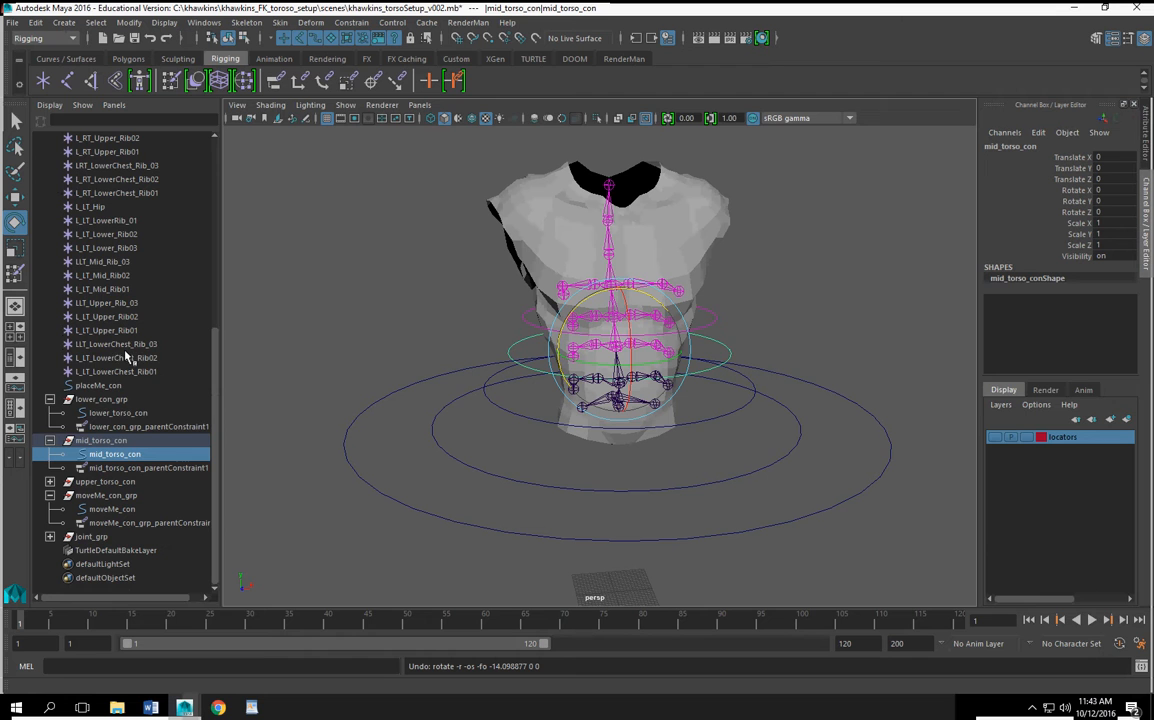
click(51, 400)
click(50, 440)
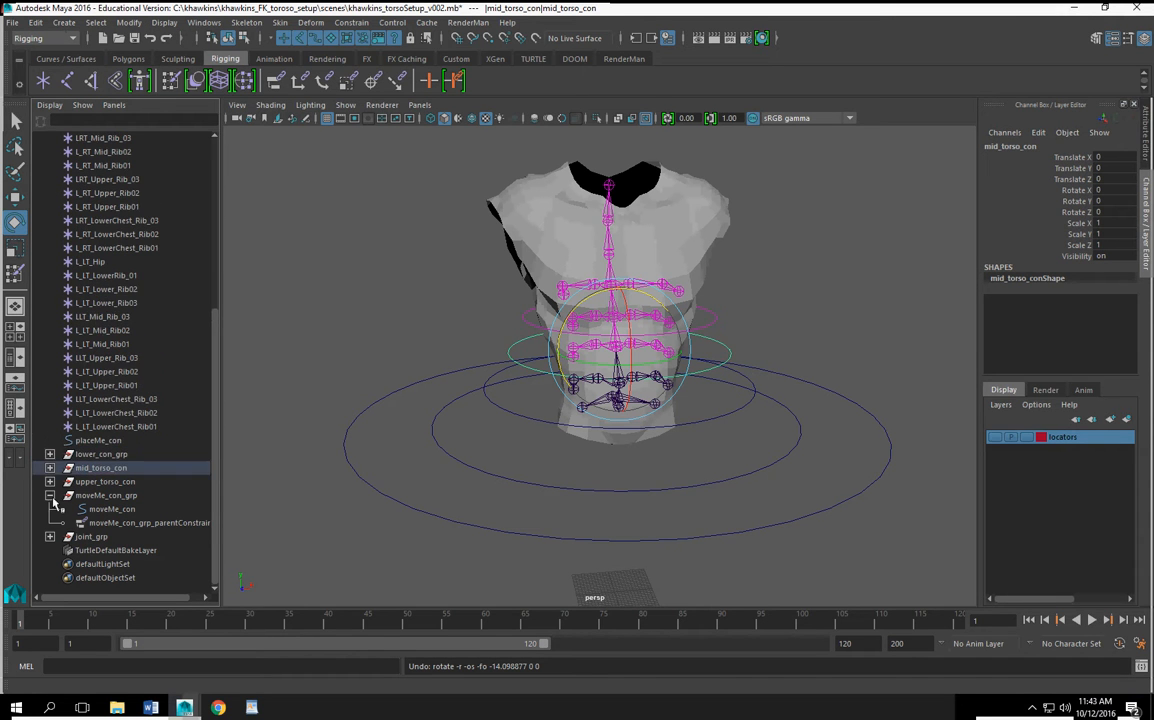
click(50, 495)
Step: Create an empty group with nothing selected and name it locators_grp
alt+right_drag(306, 485, 232, 460)
alt+drag(556, 500, 593, 500)
click(593, 500)
alt+right_drag(538, 447, 611, 502)
alt+drag(611, 502, 616, 475)
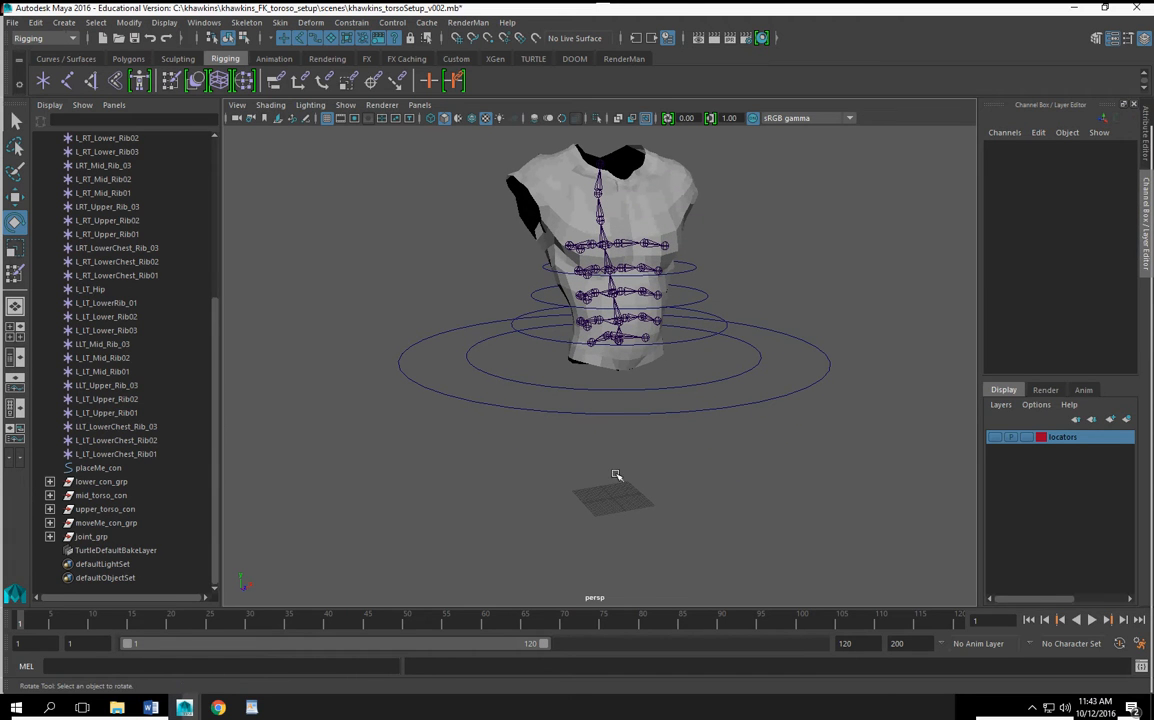
key(ctrl+g)
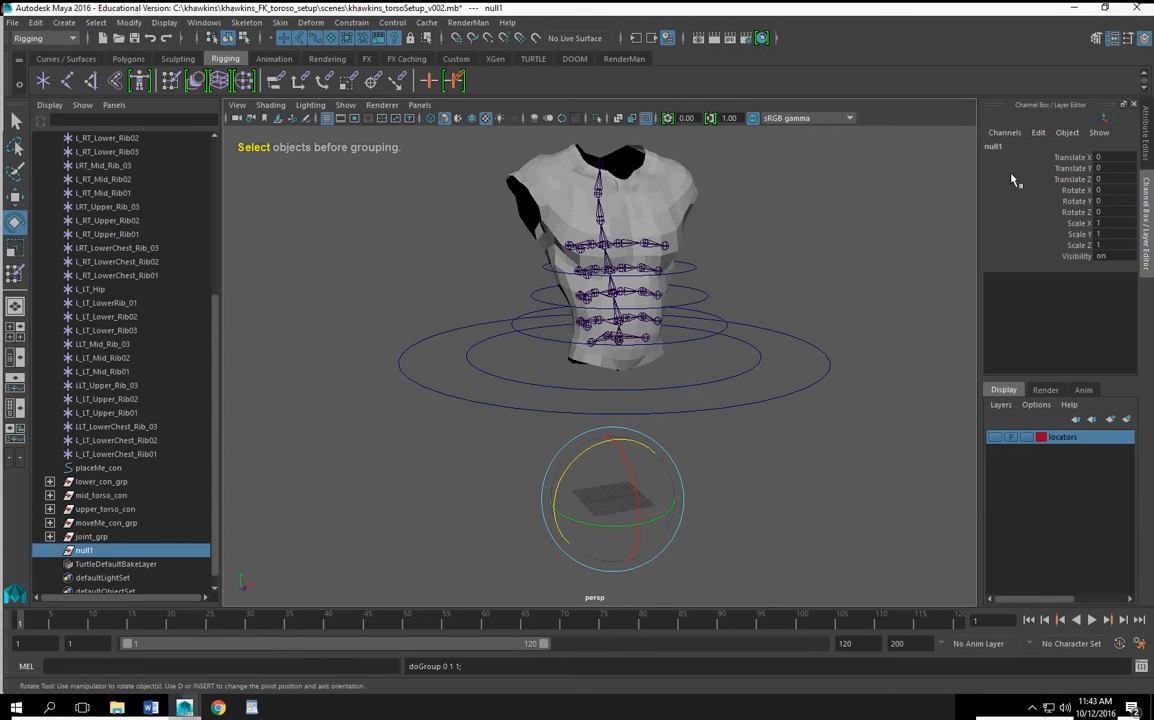
click(1010, 148)
text(locators)
key(Return)
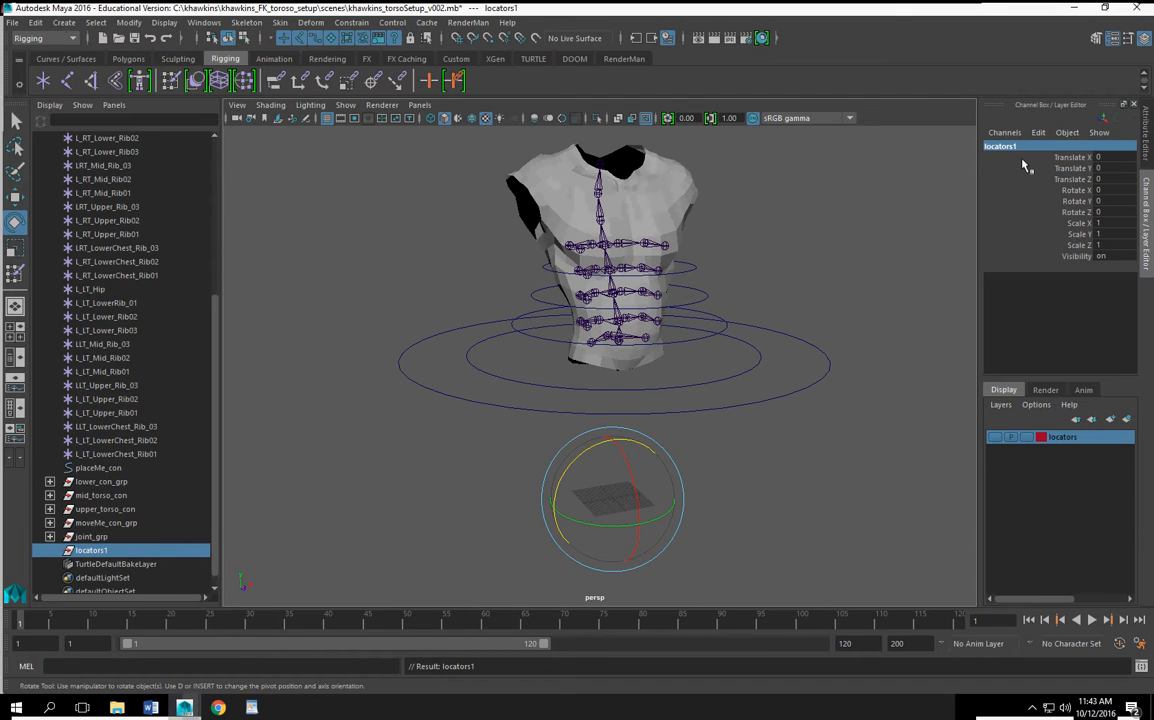
click(1030, 147)
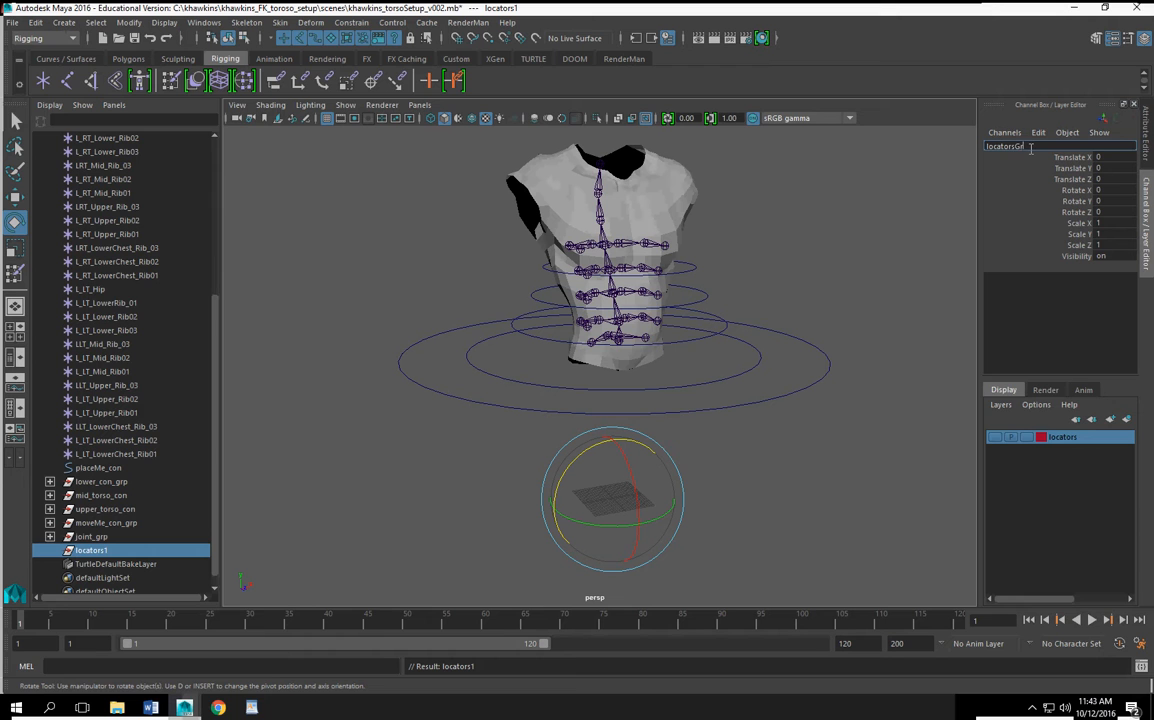
text(rp)
key(Return)
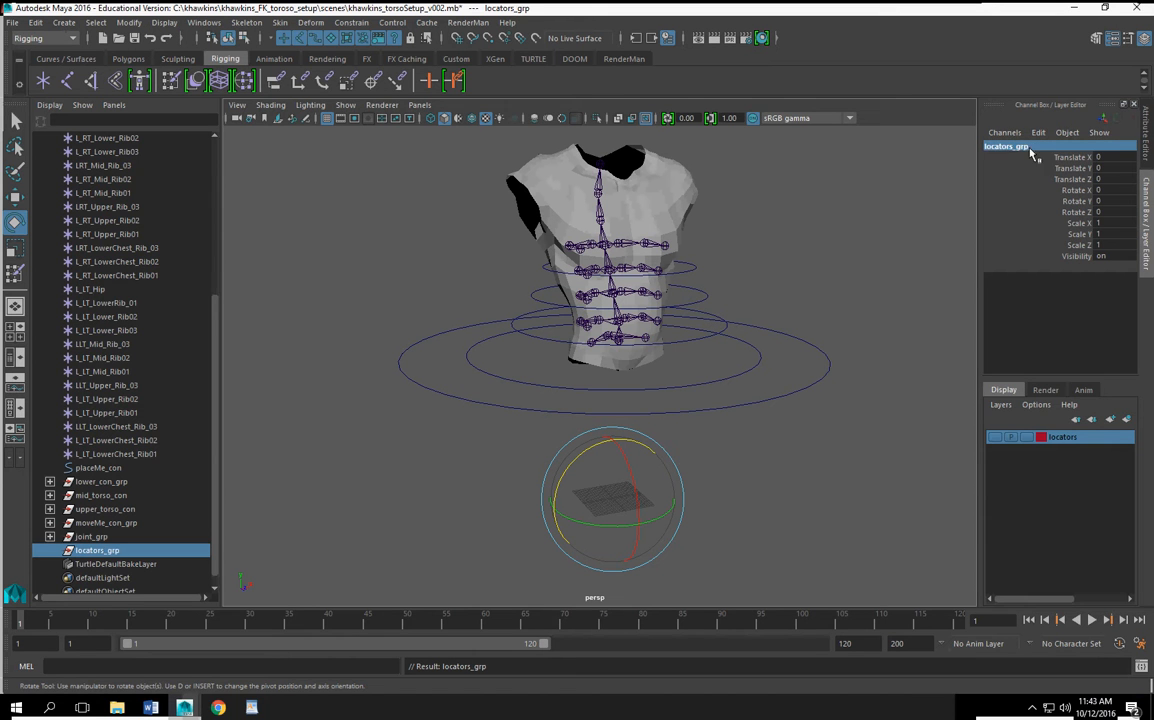
Step: Parent all the locators, from LCOG through L_LT_LowerChest_Rib01, under locators_grp
scroll(116, 197, up, 6)
click(84, 210)
scroll(150, 445, down, 6)
shift+click(104, 456)
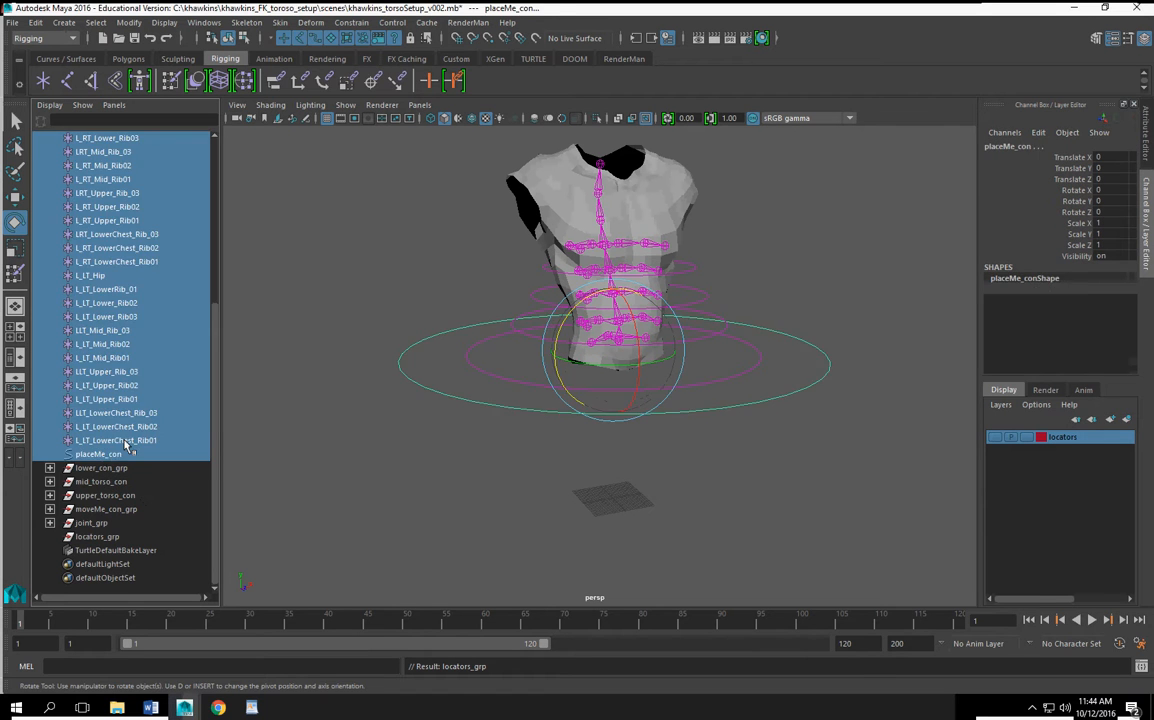
click(125, 441)
scroll(120, 400, up, 6)
shift+click(86, 206)
scroll(130, 360, down, 6)
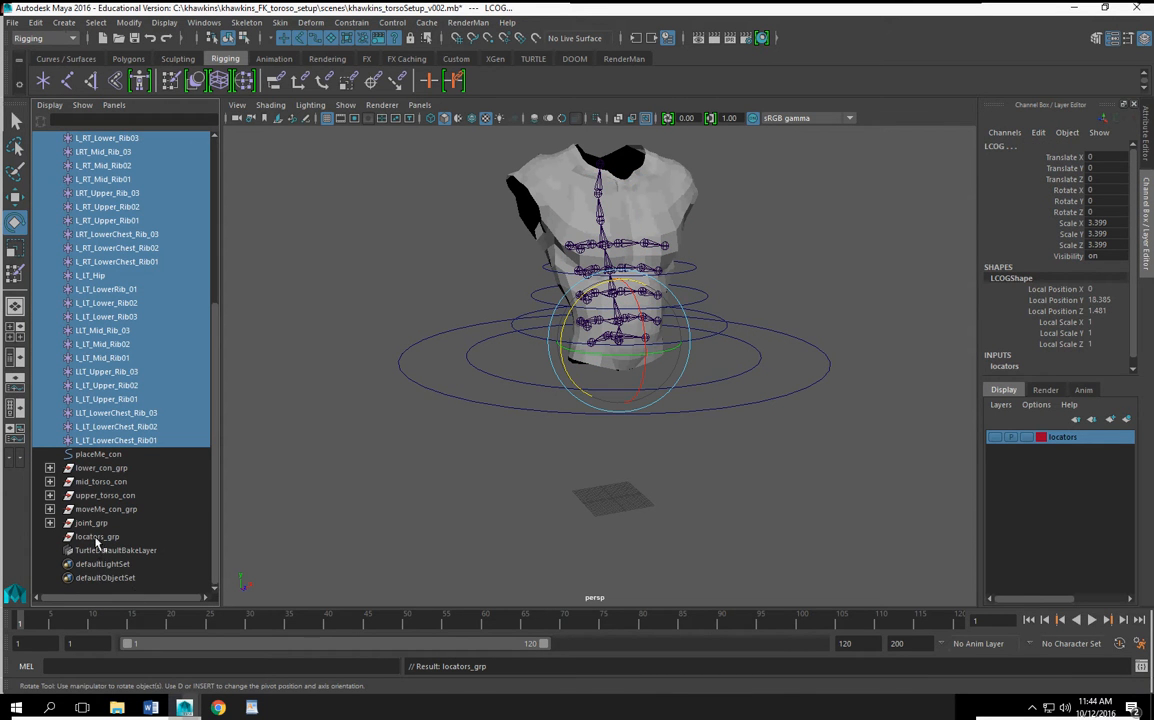
ctrl+click(97, 538)
key(p)
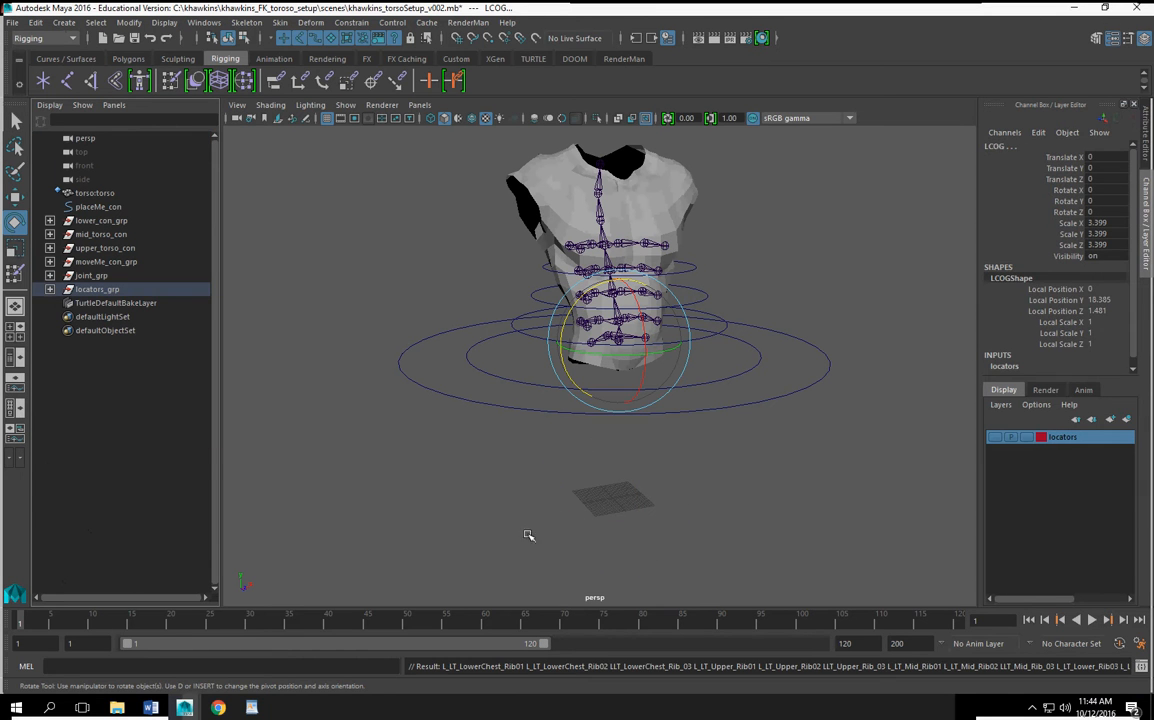
Step: Create another empty group and name it geo
click(561, 498)
key(ctrl+g)
click(998, 147)
text(geo)
key(Return)
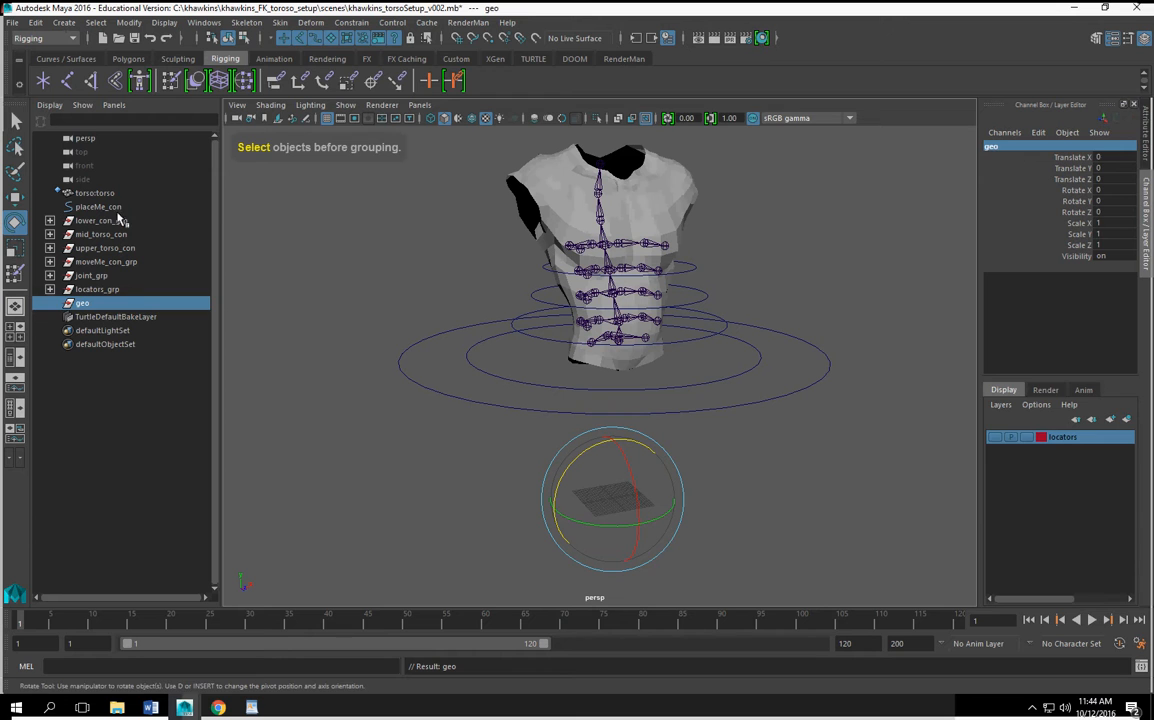
Step: Parent the torso:torso mesh under the geo group
click(90, 192)
ctrl+click(88, 304)
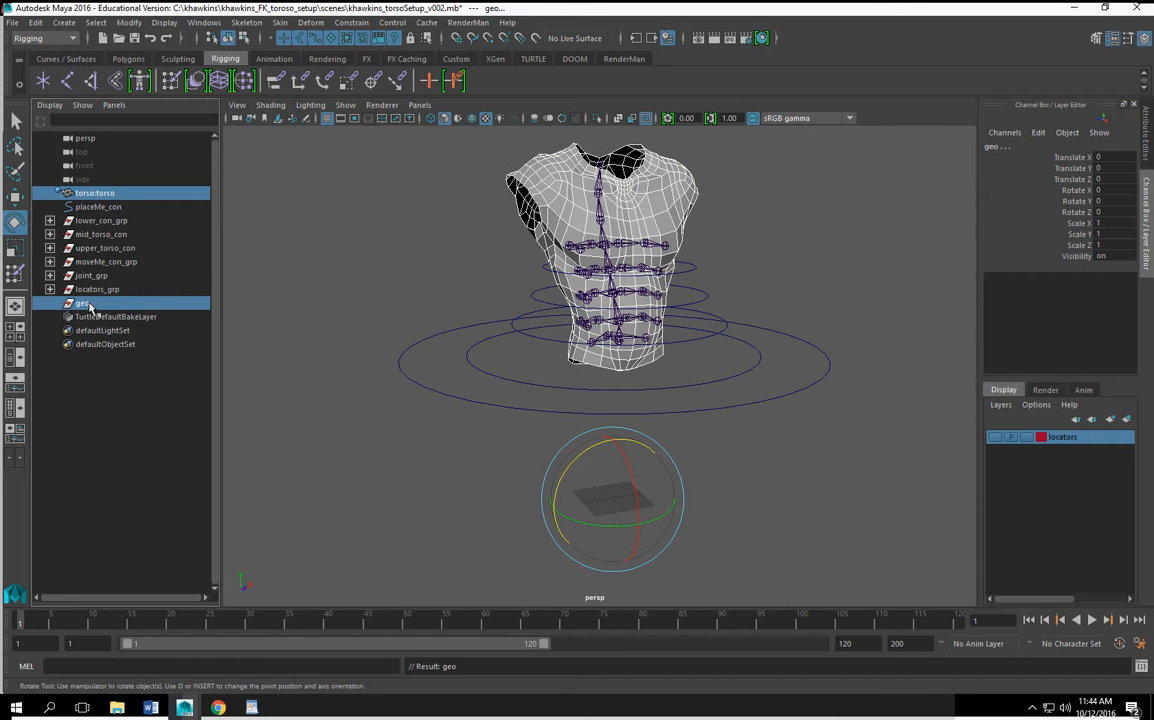
key(p)
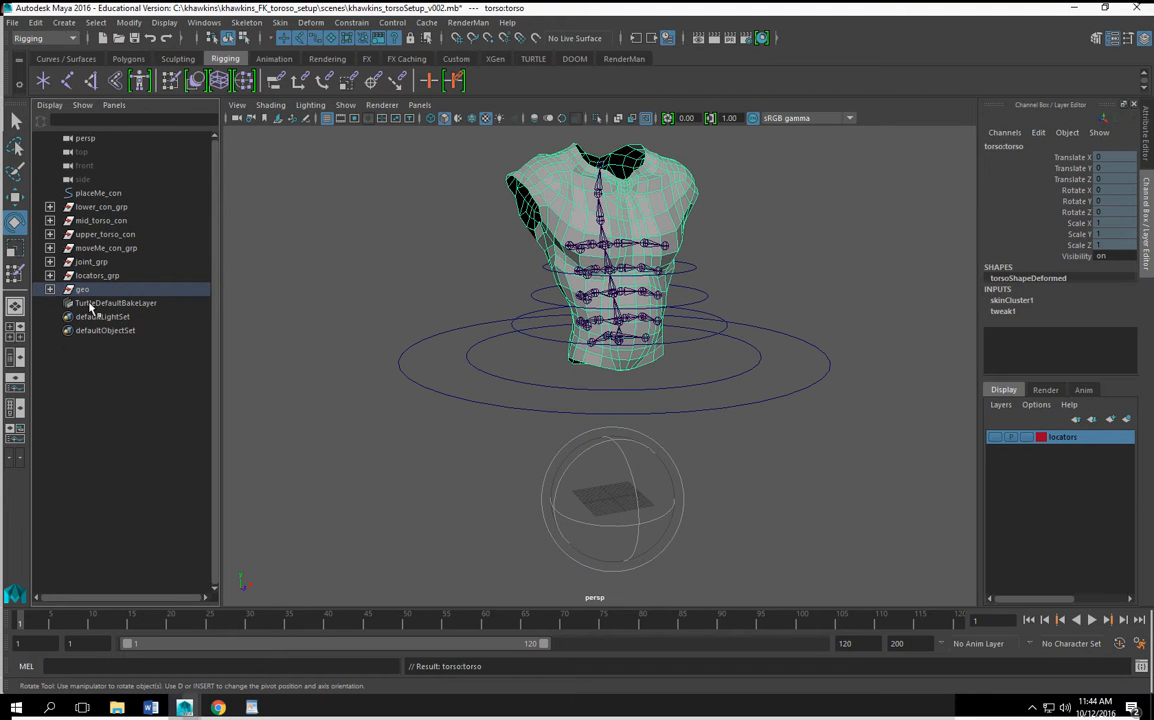
Step: Create an empty group with nothing selected and name it world
click(474, 510)
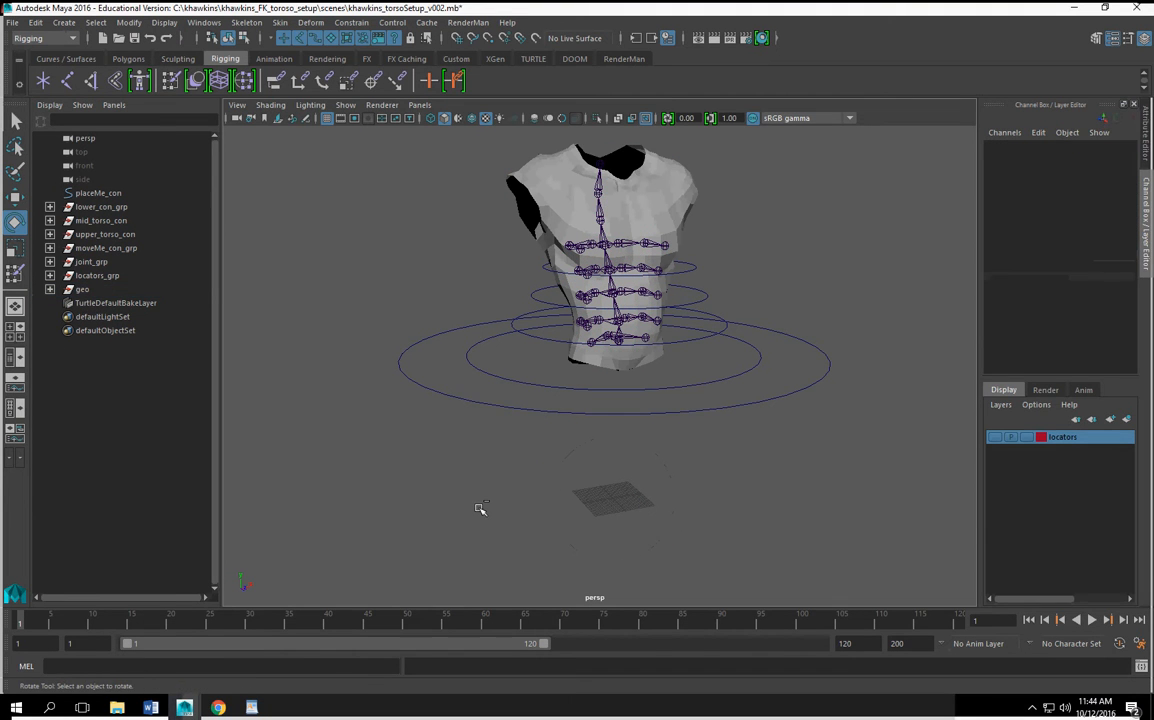
key(ctrl+g)
click(1018, 145)
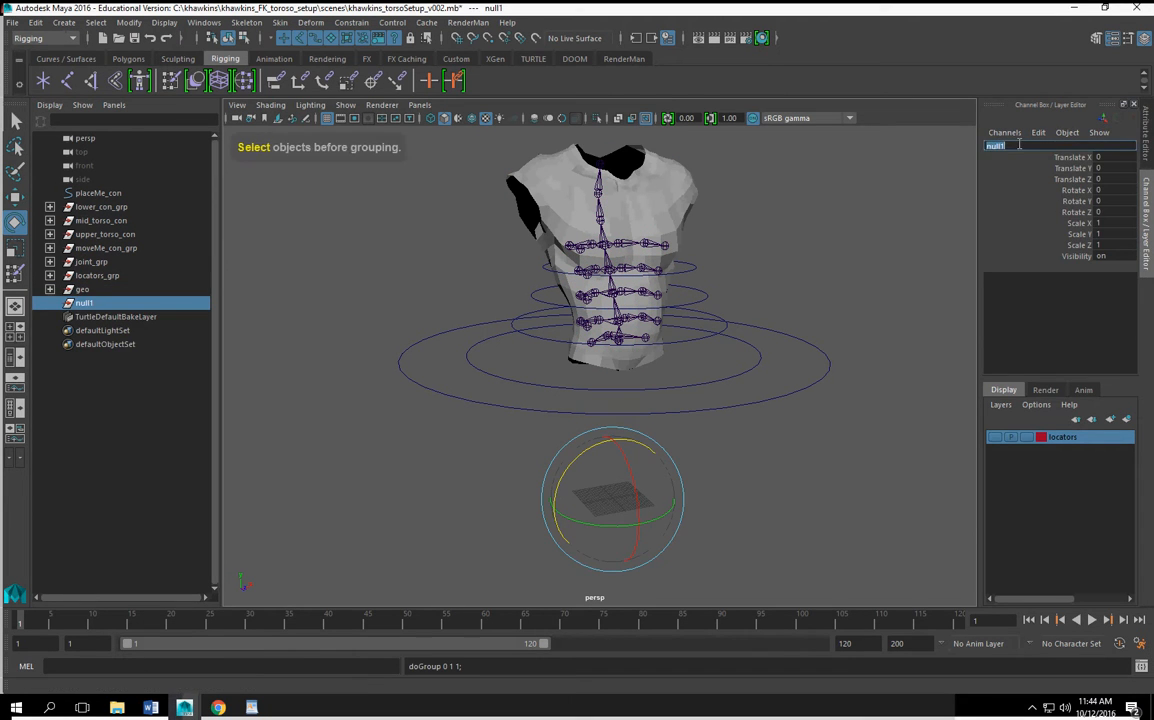
text(world)
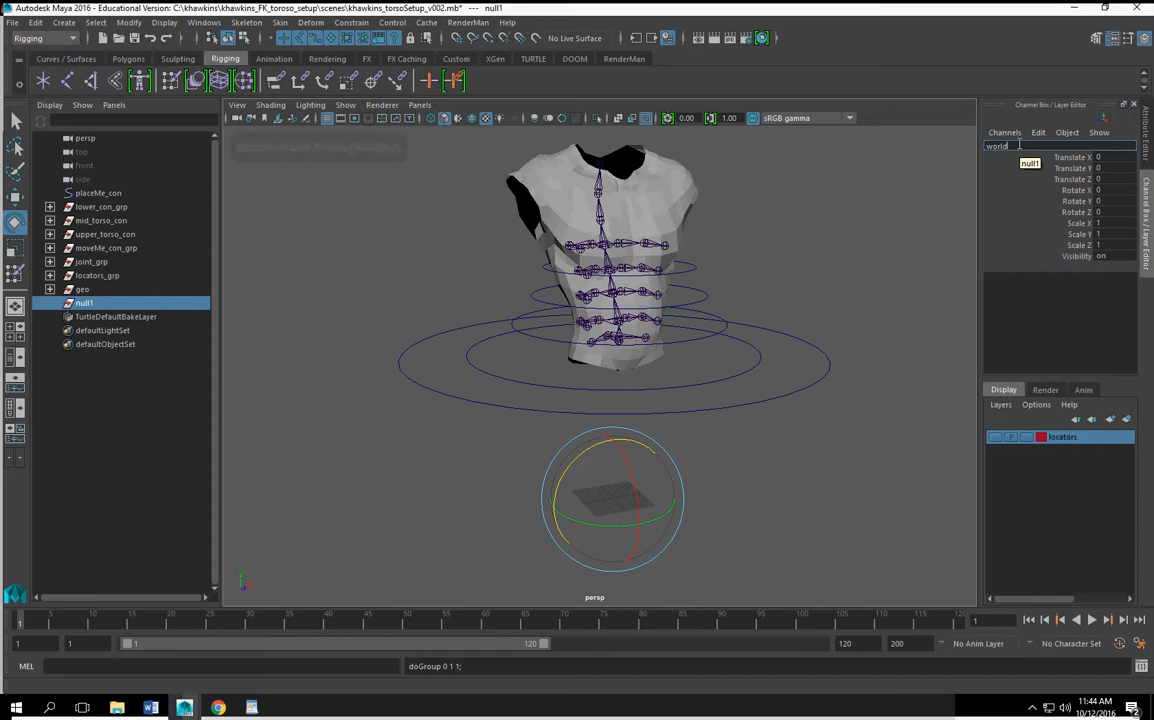
key(Return)
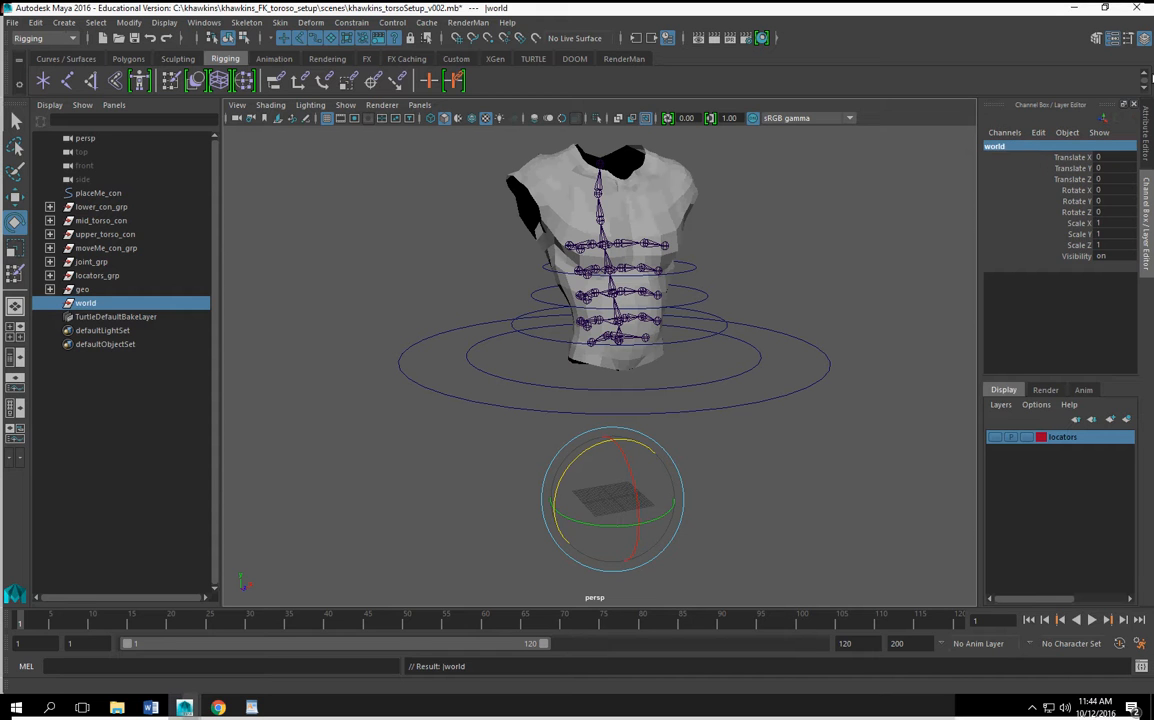
click(386, 381)
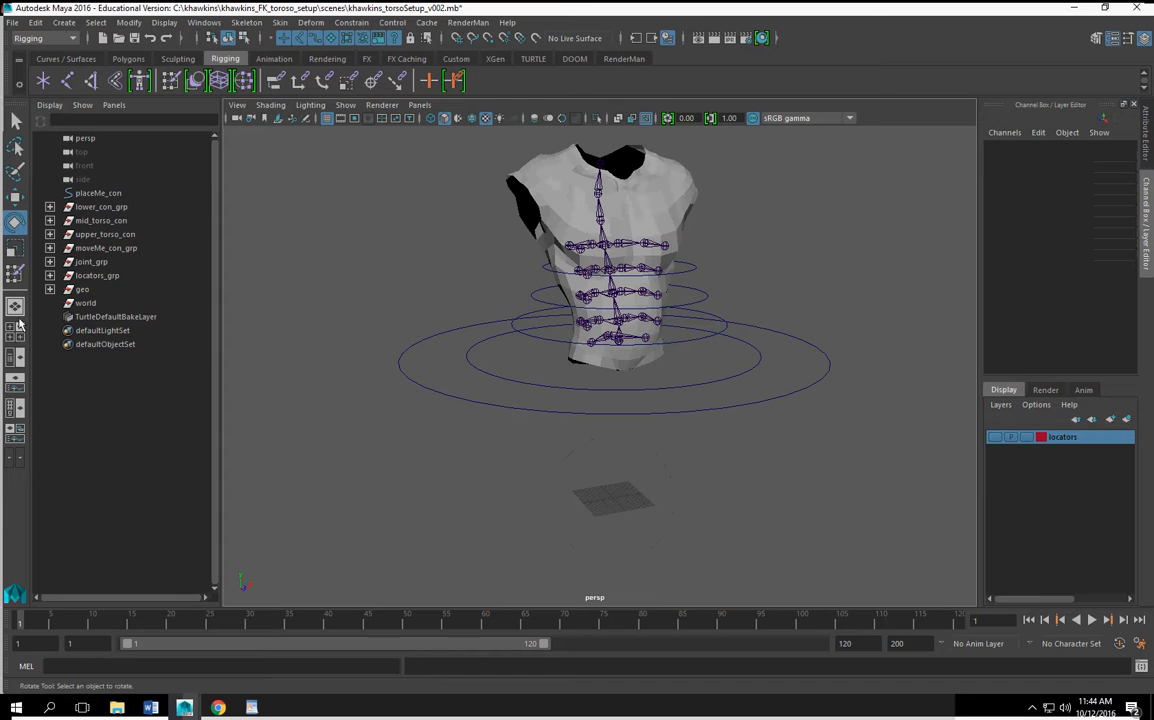
click(85, 302)
click(1008, 146)
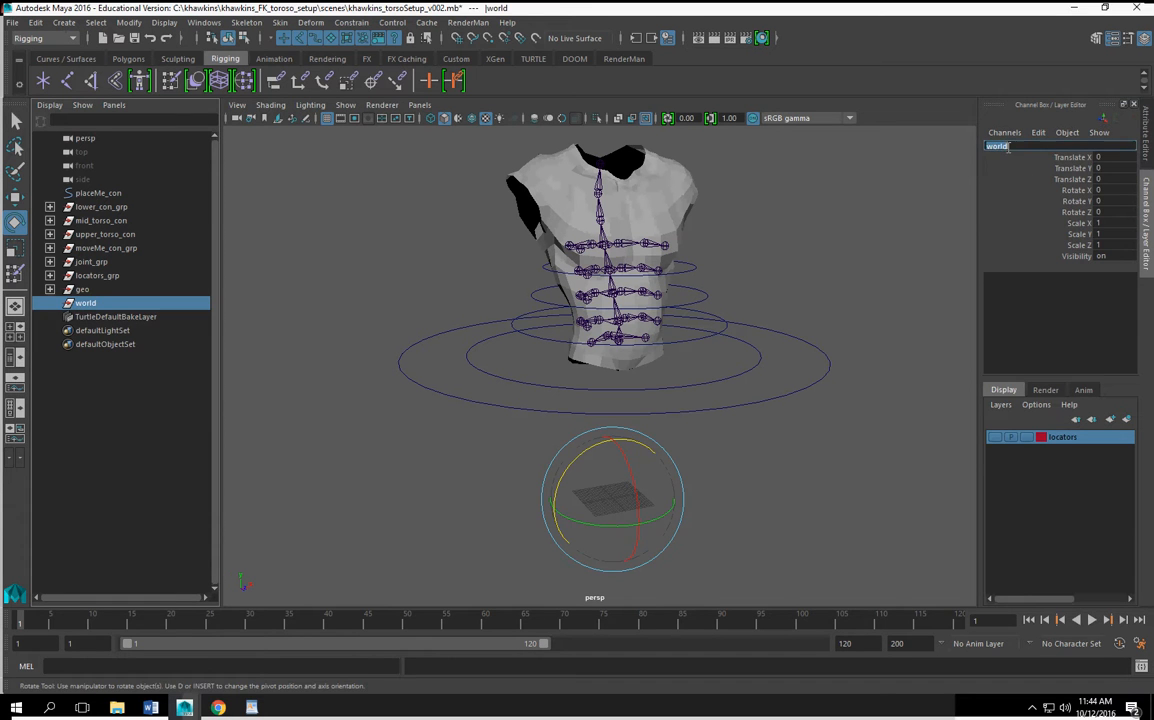
Step: Create another empty group with nothing selected and name it scale
click(757, 456)
key(ctrl+g)
click(1019, 147)
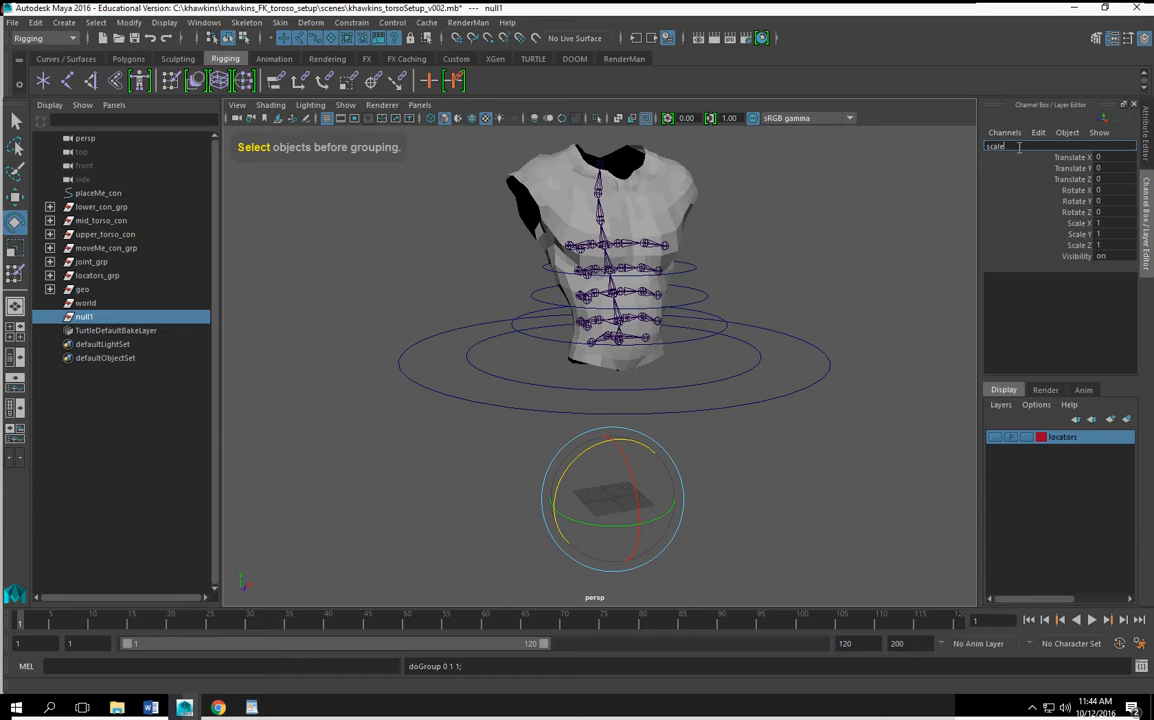
key(Return)
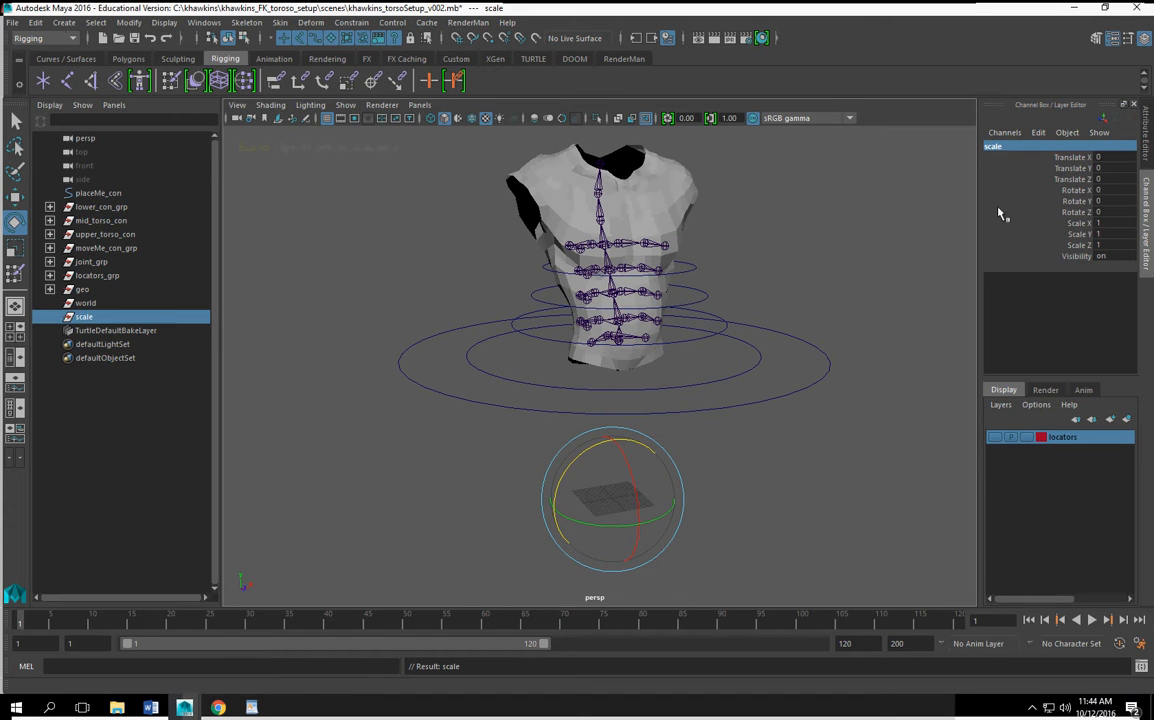
Step: Create an empty group and name it CHARACTER in capitals
click(824, 482)
key(ctrl+g)
click(1005, 146)
text(CHARACTER)
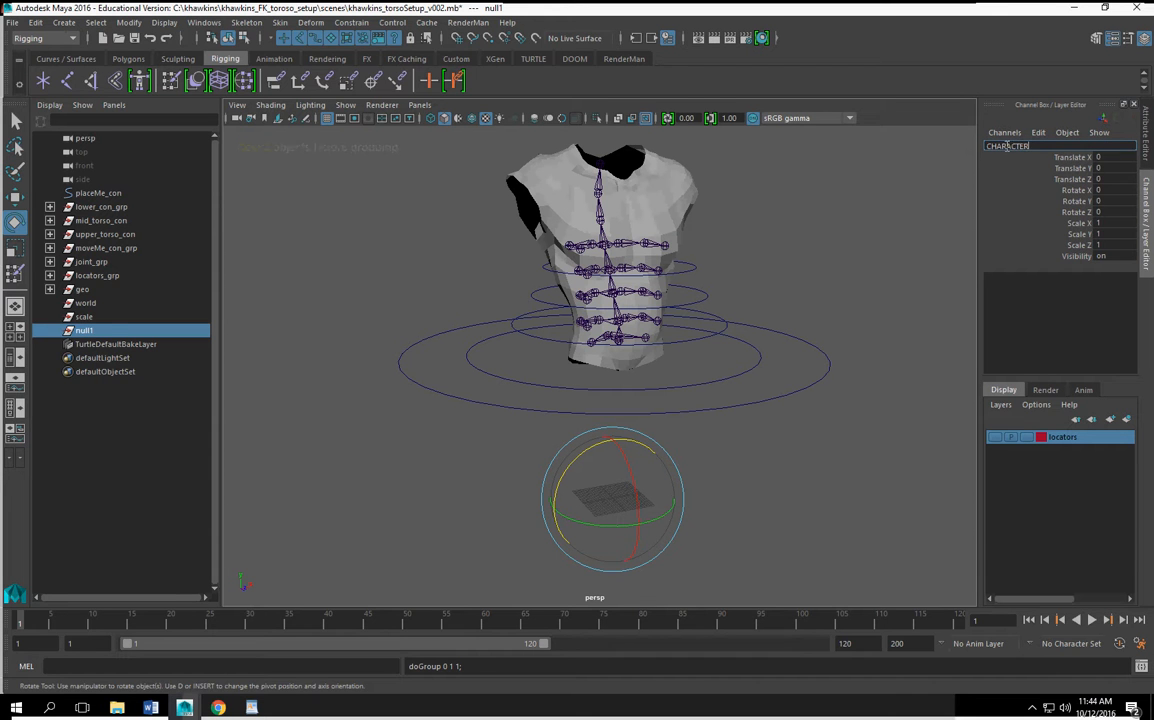
key(Return)
Step: Create an empty group with nothing selected and name it locked
click(811, 452)
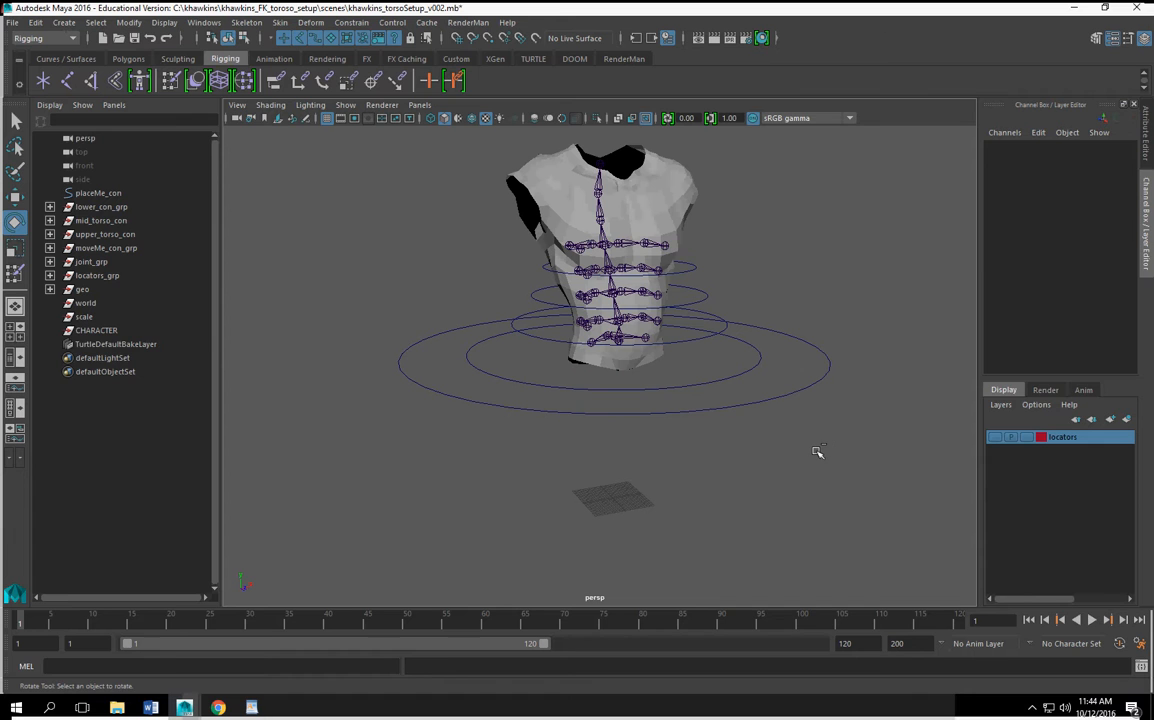
key(ctrl+g)
click(1006, 146)
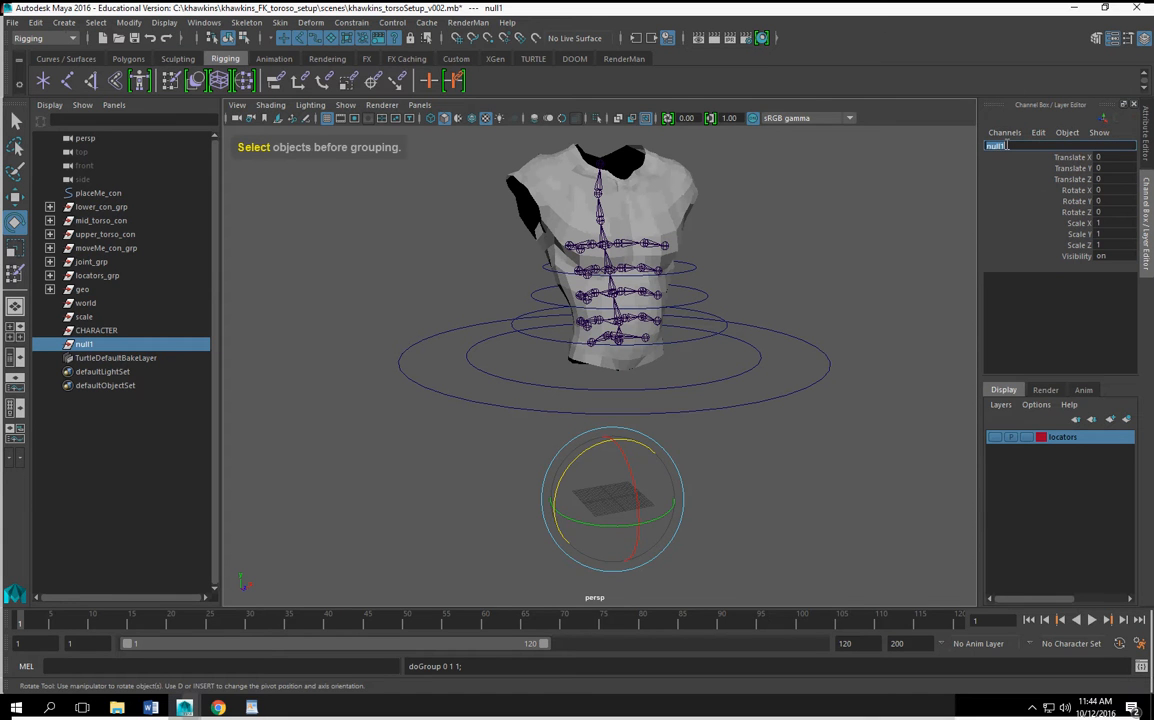
text(loc)
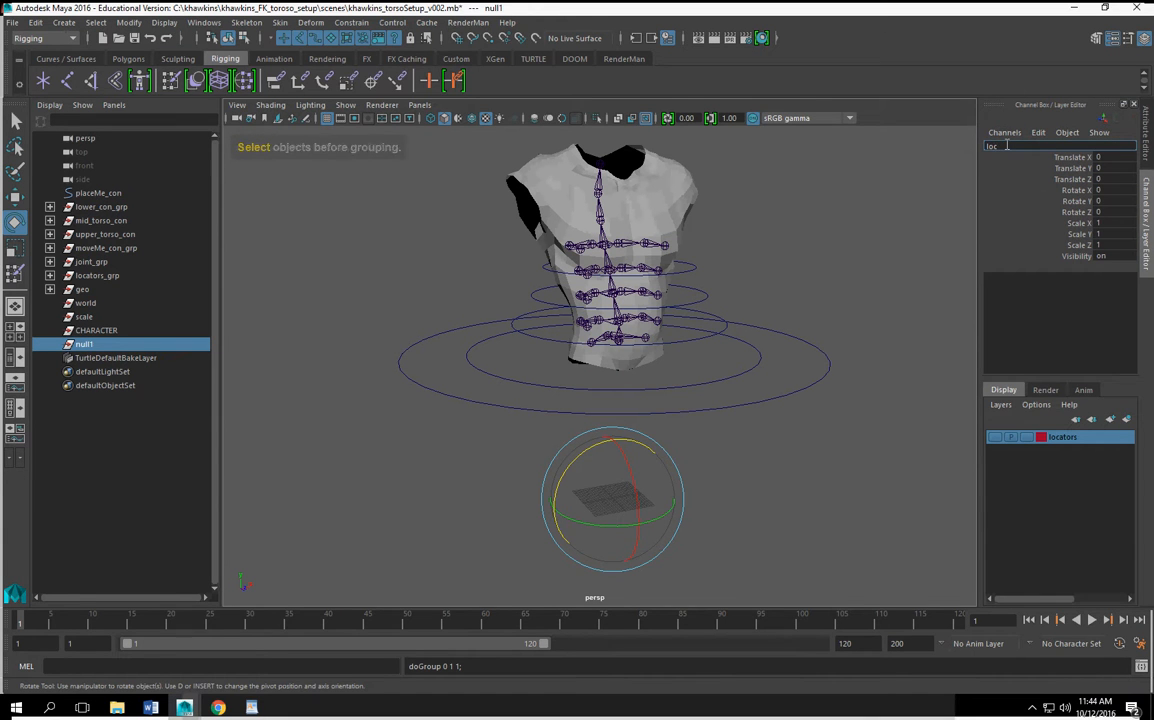
text(atd)
key(Return)
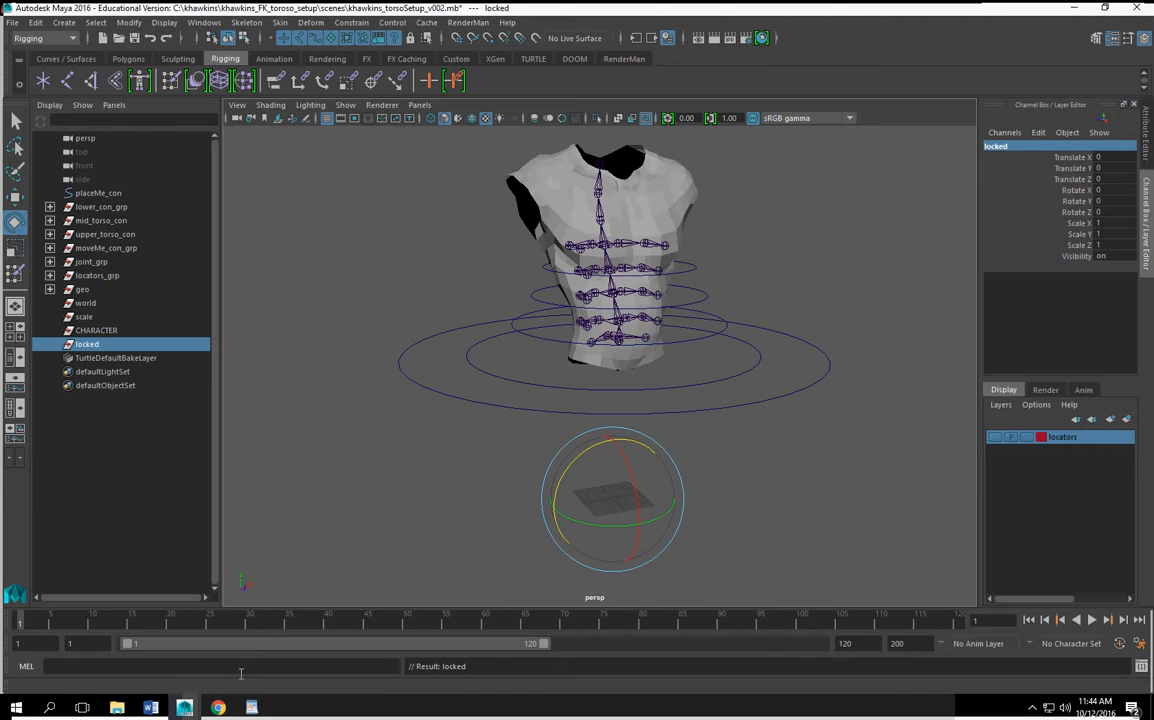
Step: Clear the selection, create one more empty group and name it controls
click(155, 420)
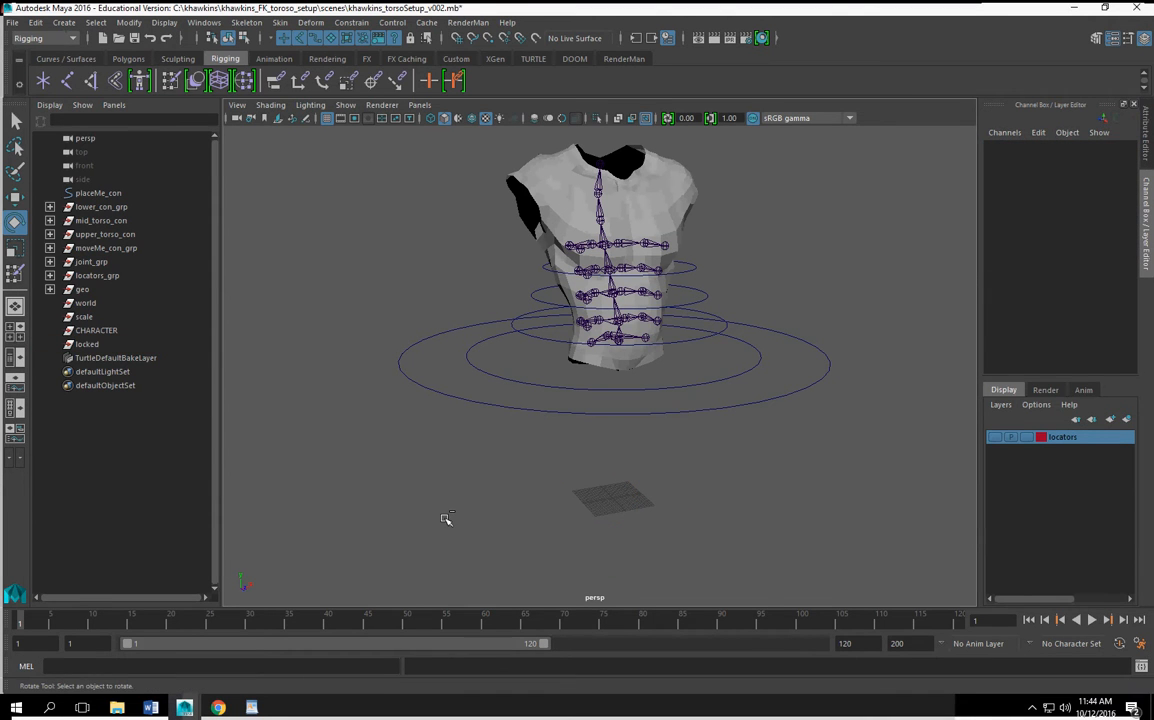
key(ctrl+g)
click(995, 146)
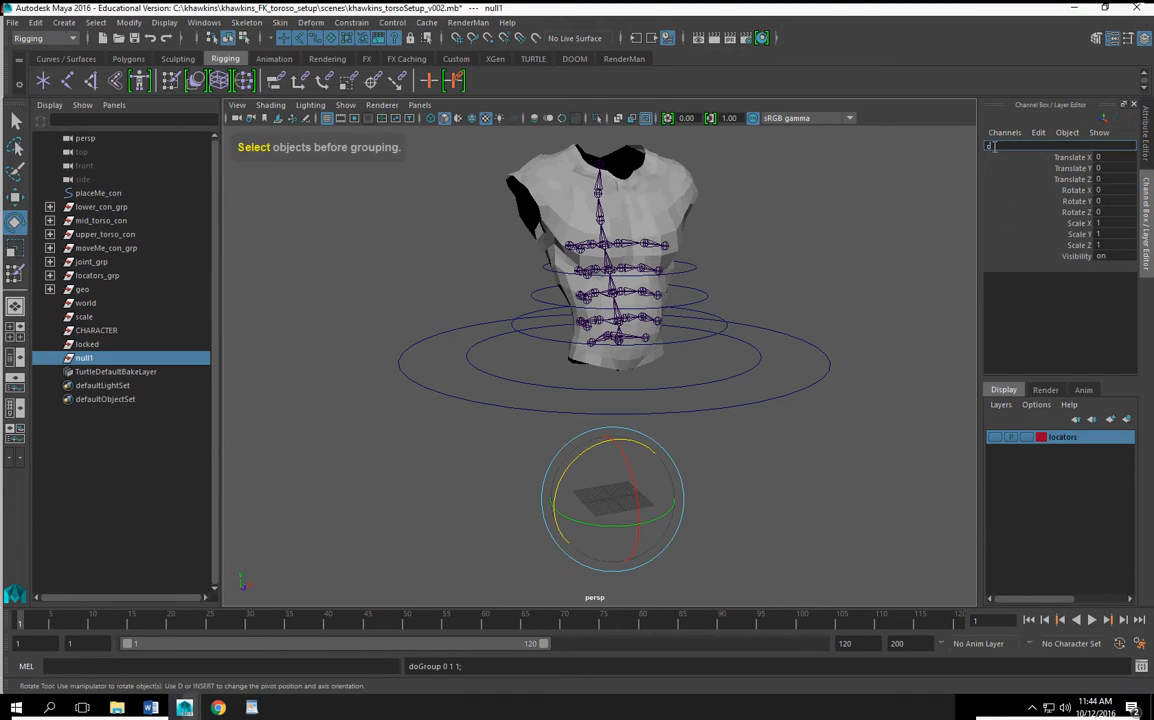
key(Return)
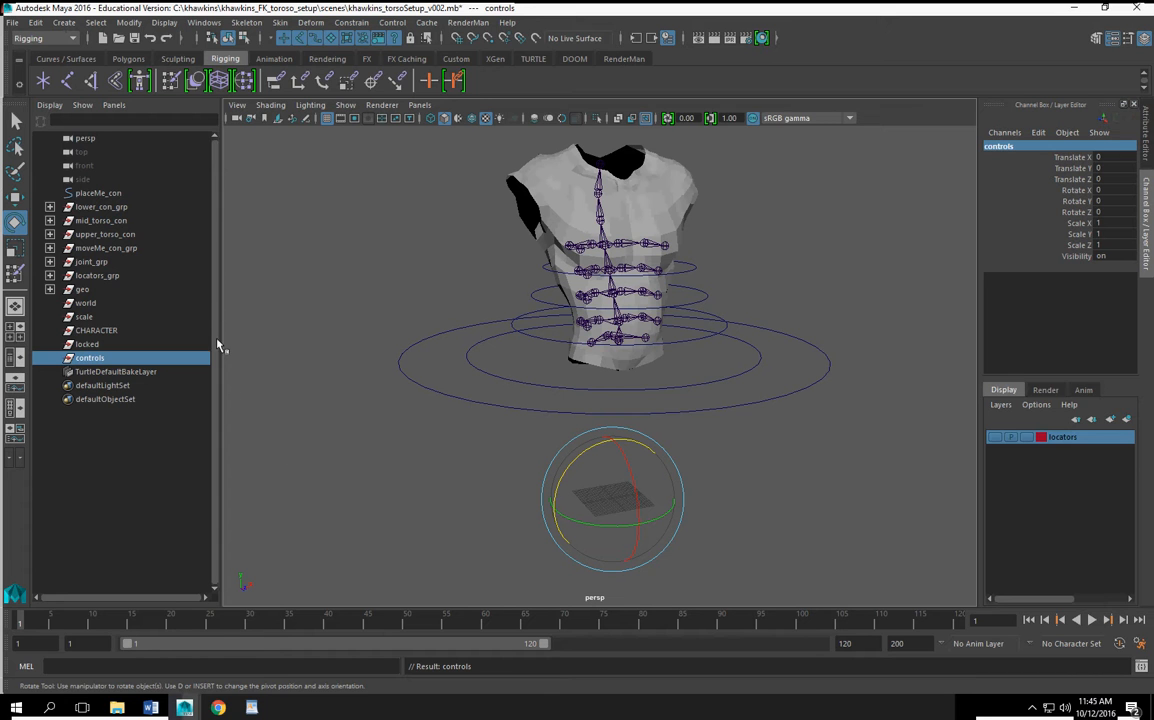
click(84, 289)
click(86, 303)
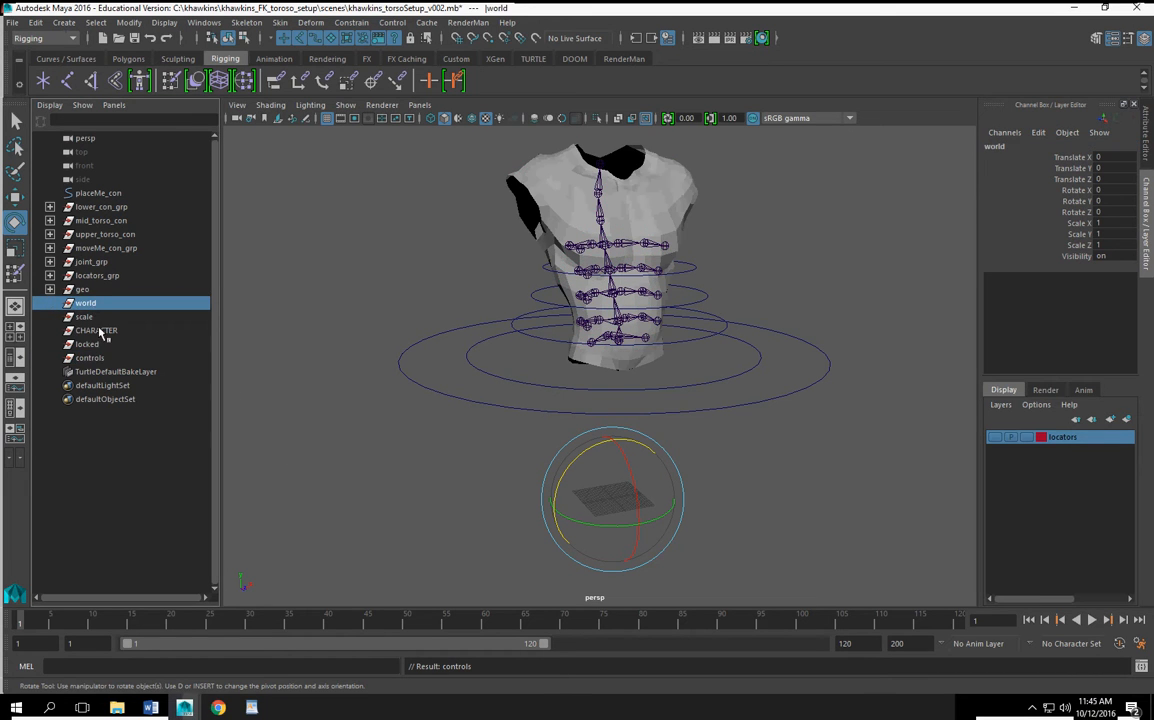
click(92, 358)
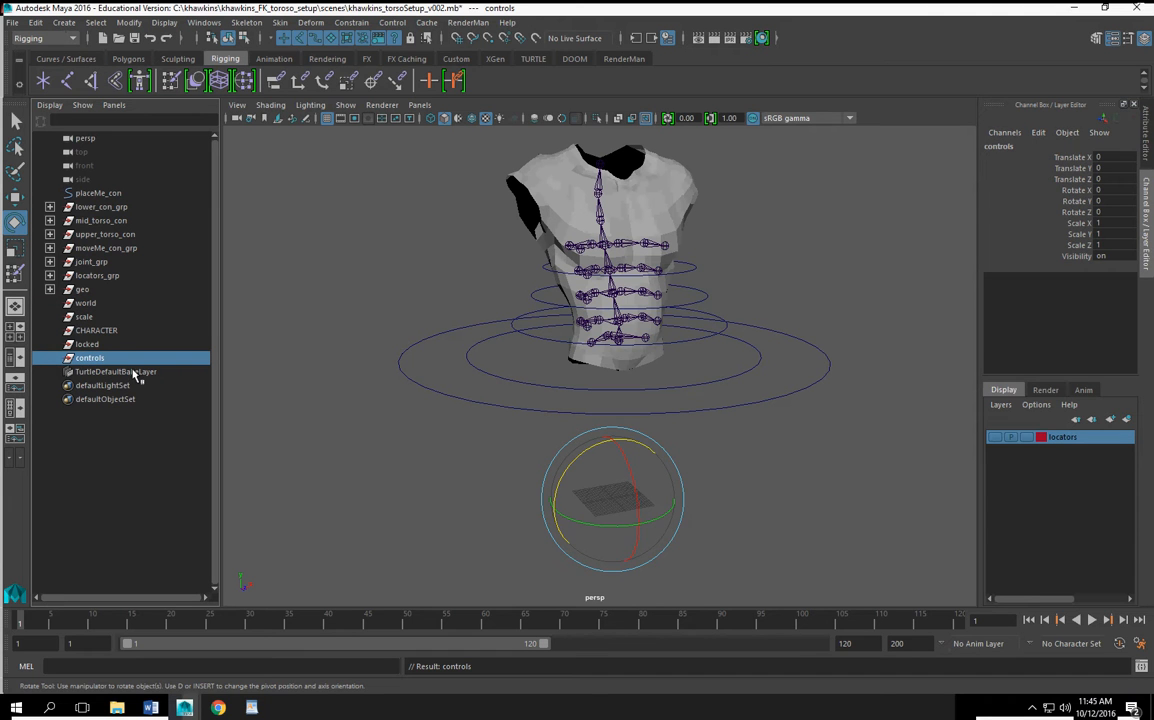
ctrl+click(98, 191)
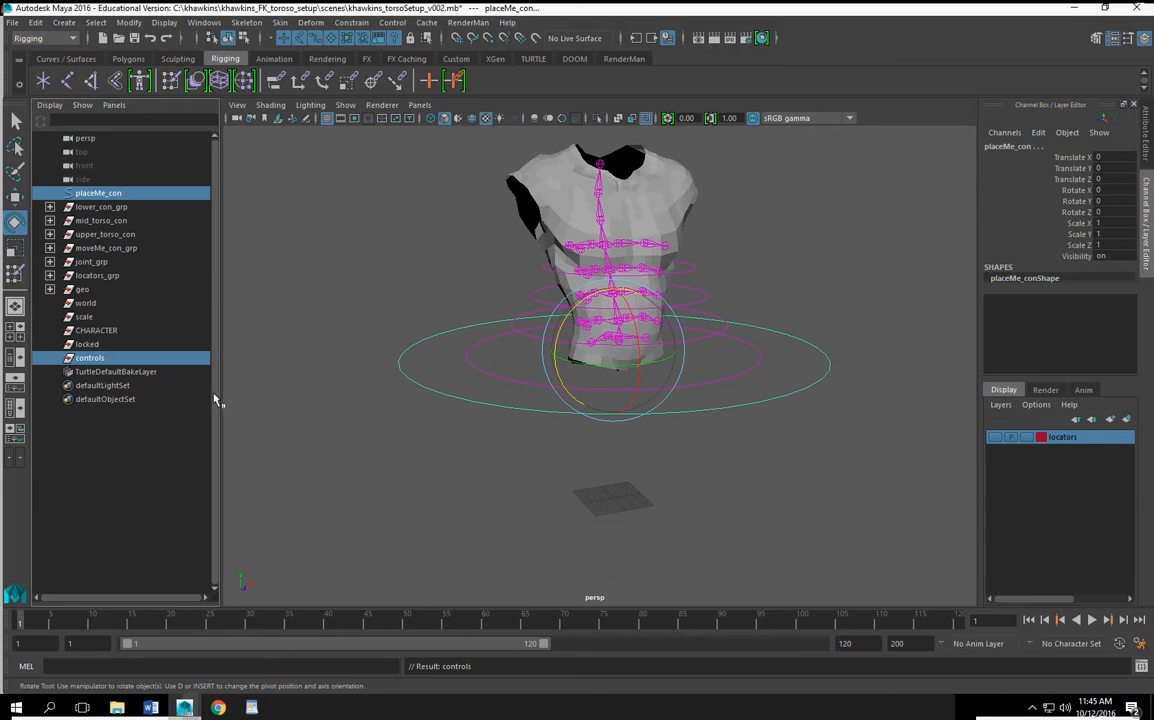
click(155, 378)
Step: Parent the placeMe_con curve under the controls group
click(86, 192)
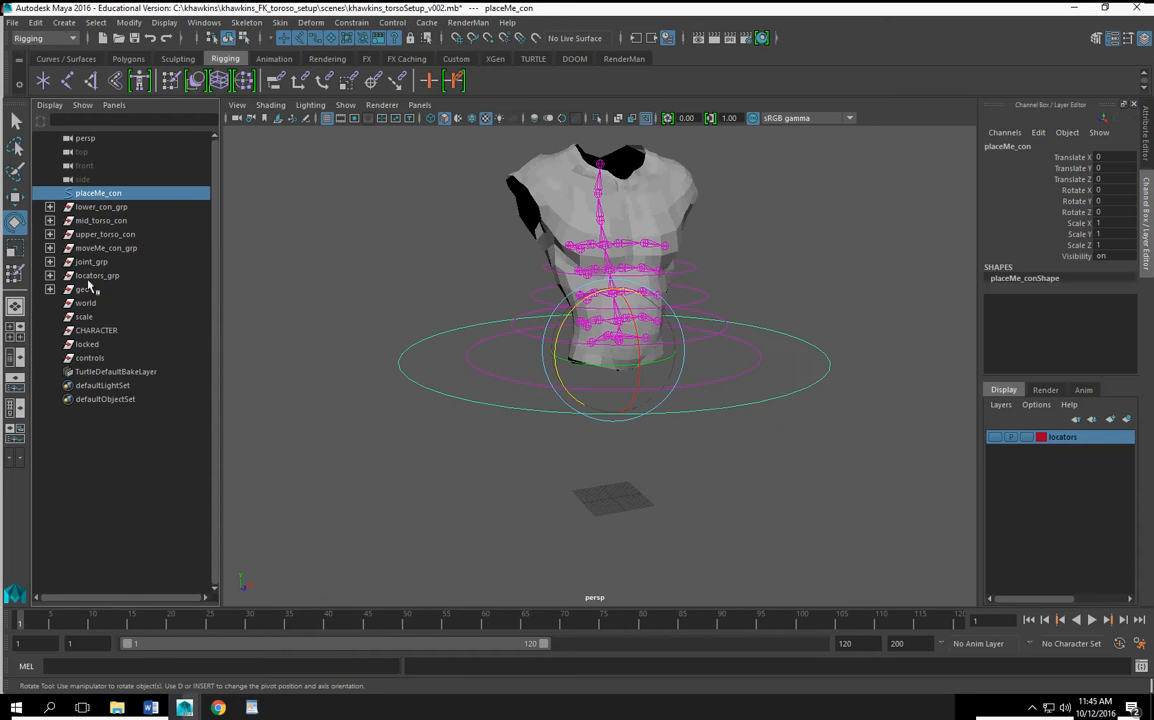
ctrl+click(99, 358)
key(p)
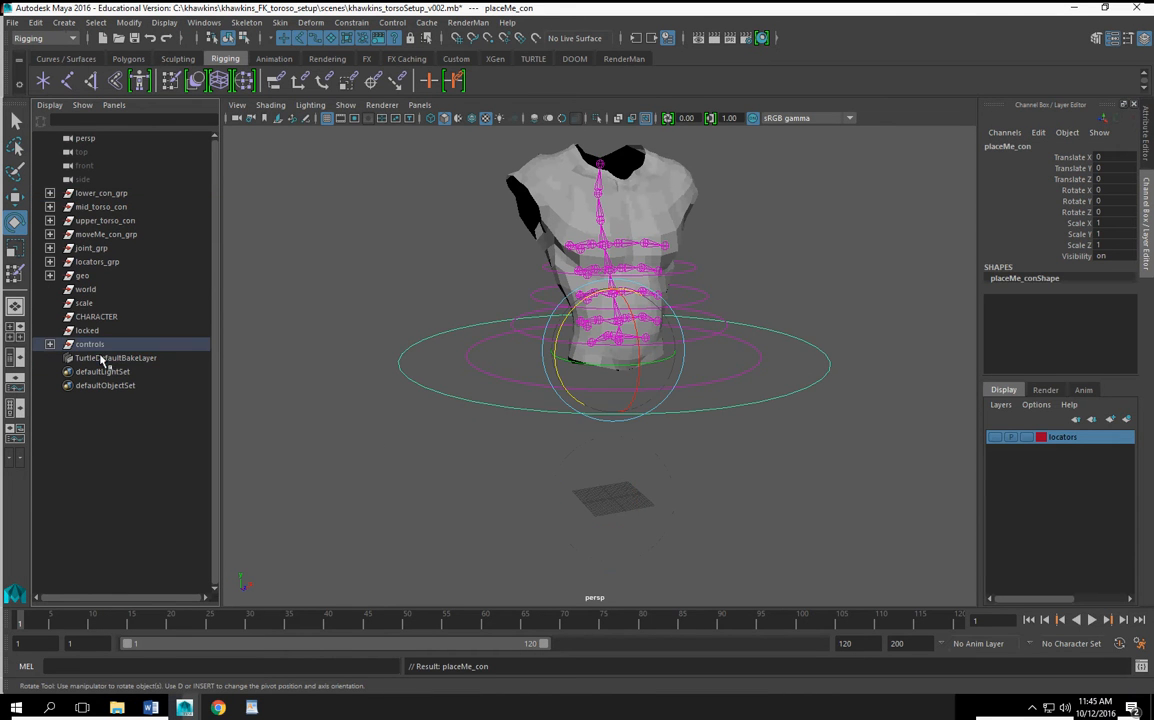
click(115, 345)
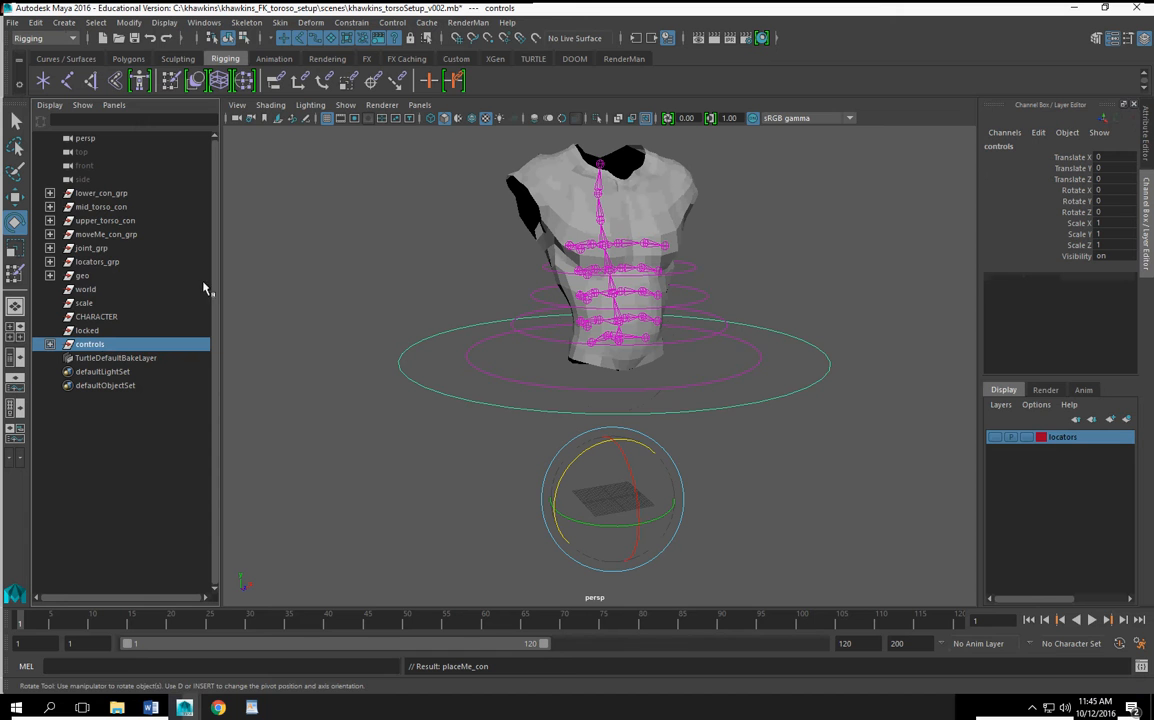
click(64, 22)
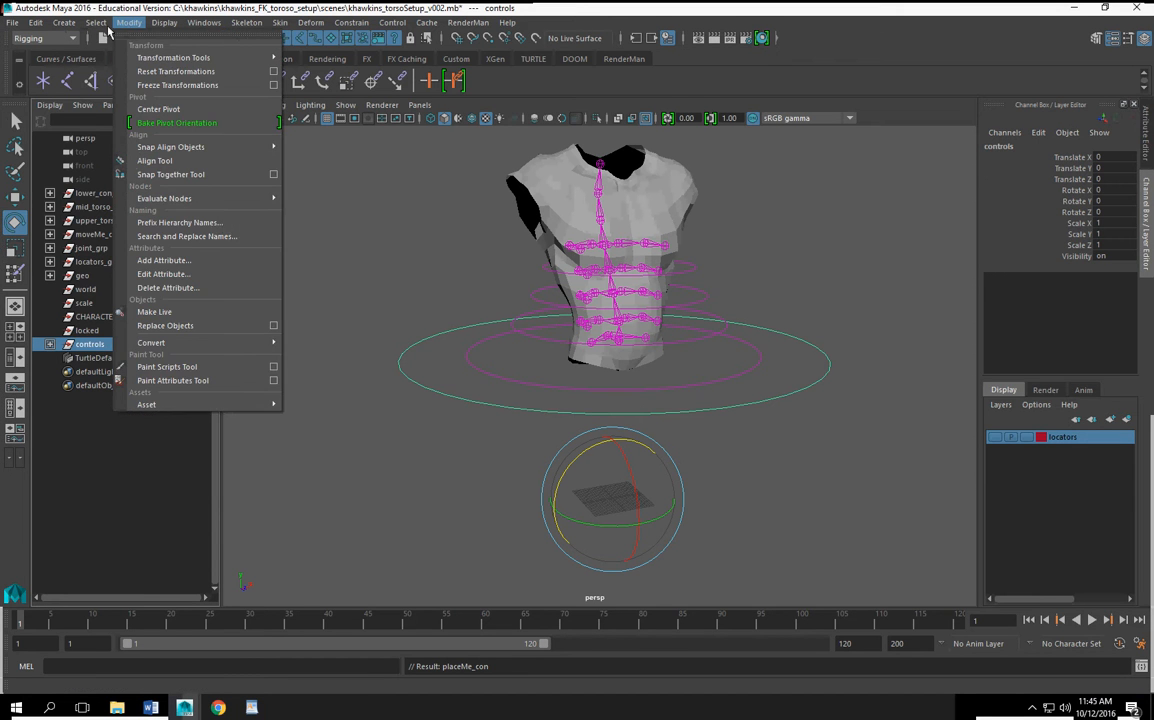
click(170, 102)
click(205, 405)
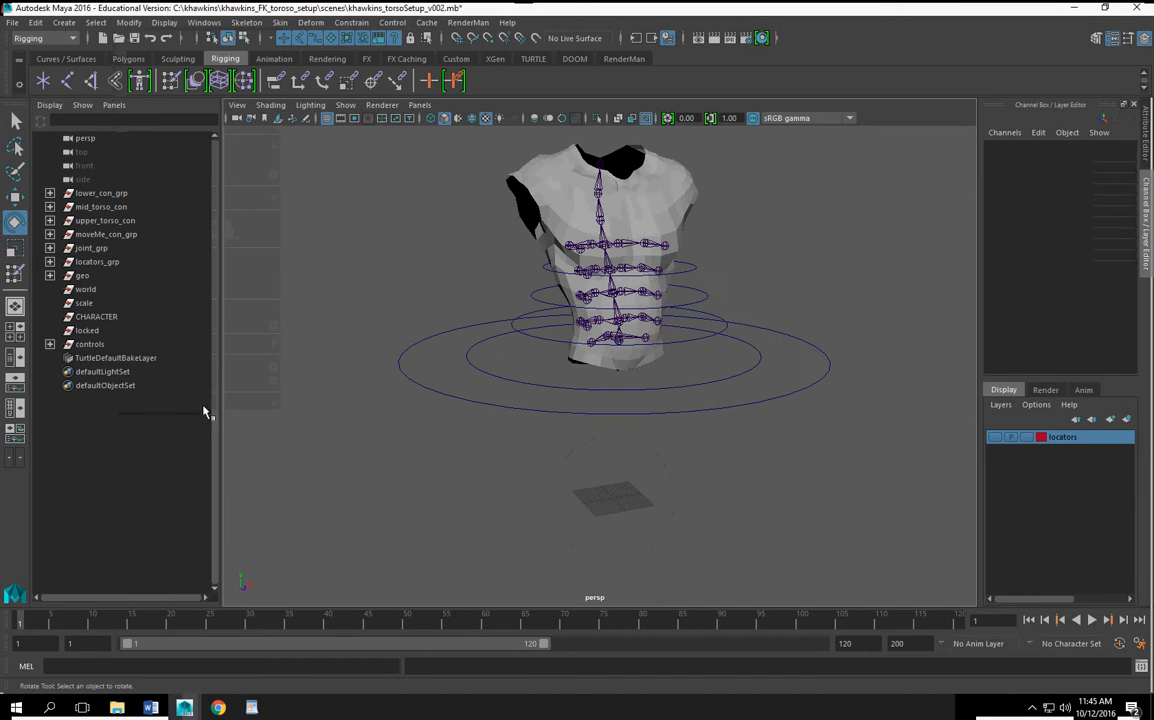
Step: Expand the controls group and parent lower_con_grp, mid_torso_con, upper_torso_con and moveMe_con_grp under it
click(50, 344)
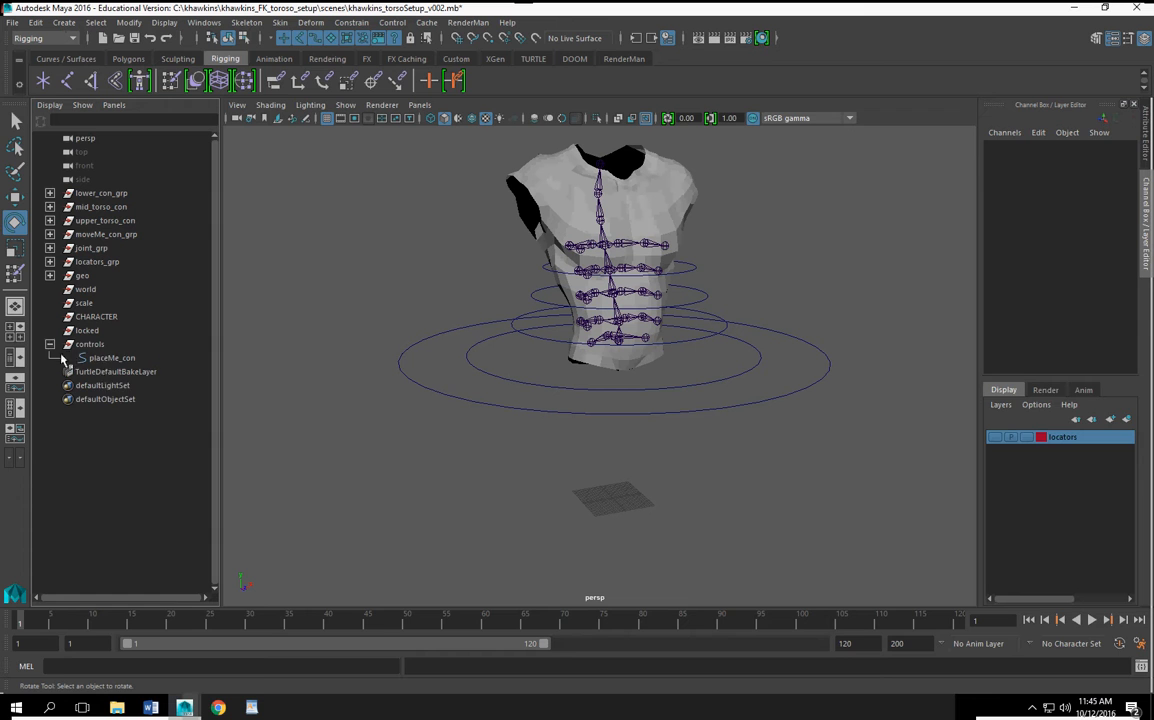
click(101, 194)
shift+click(100, 207)
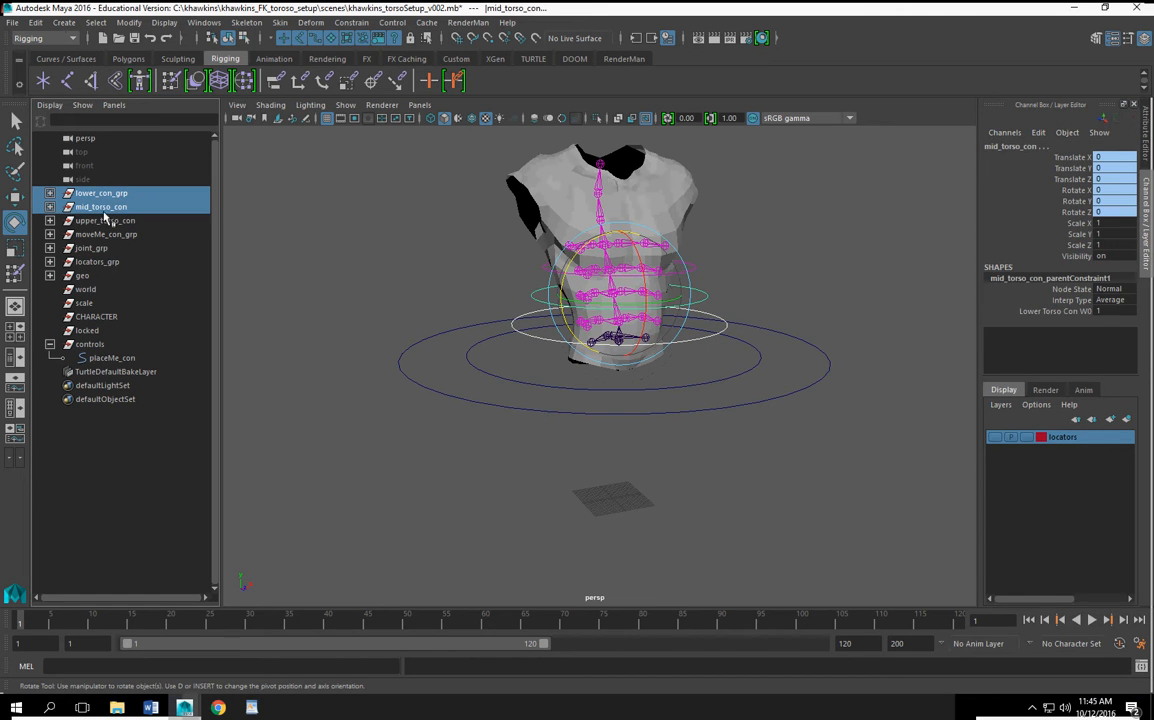
shift+click(100, 220)
shift+click(103, 236)
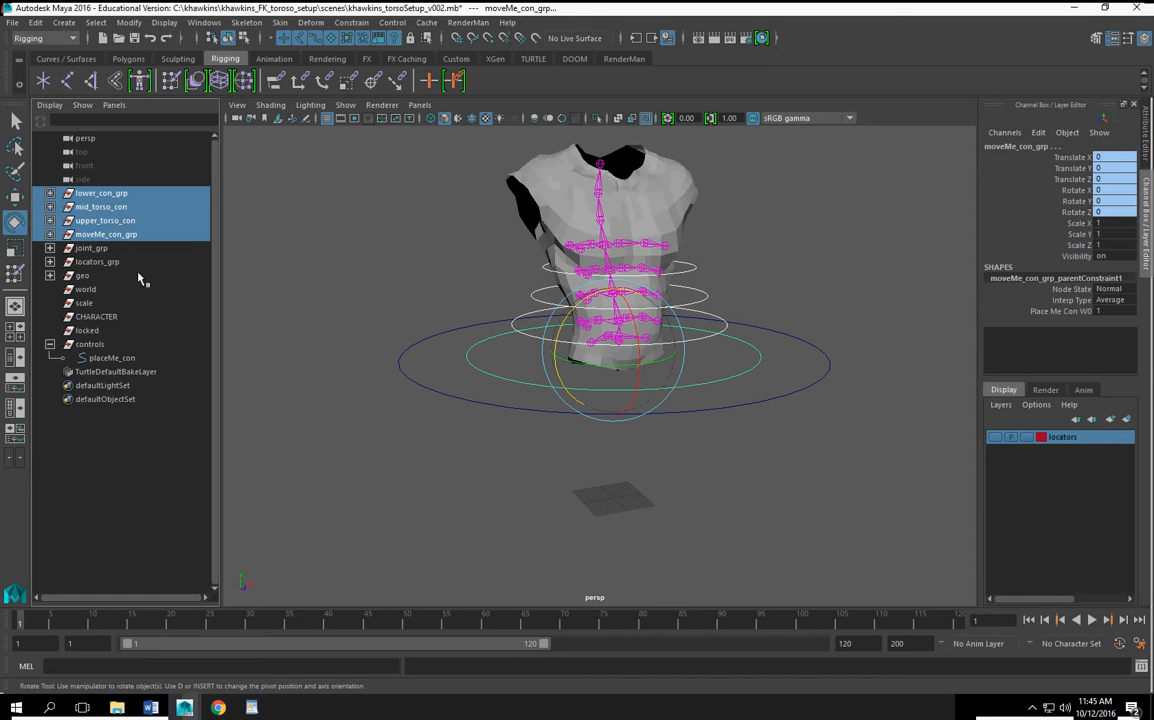
shift+click(90, 345)
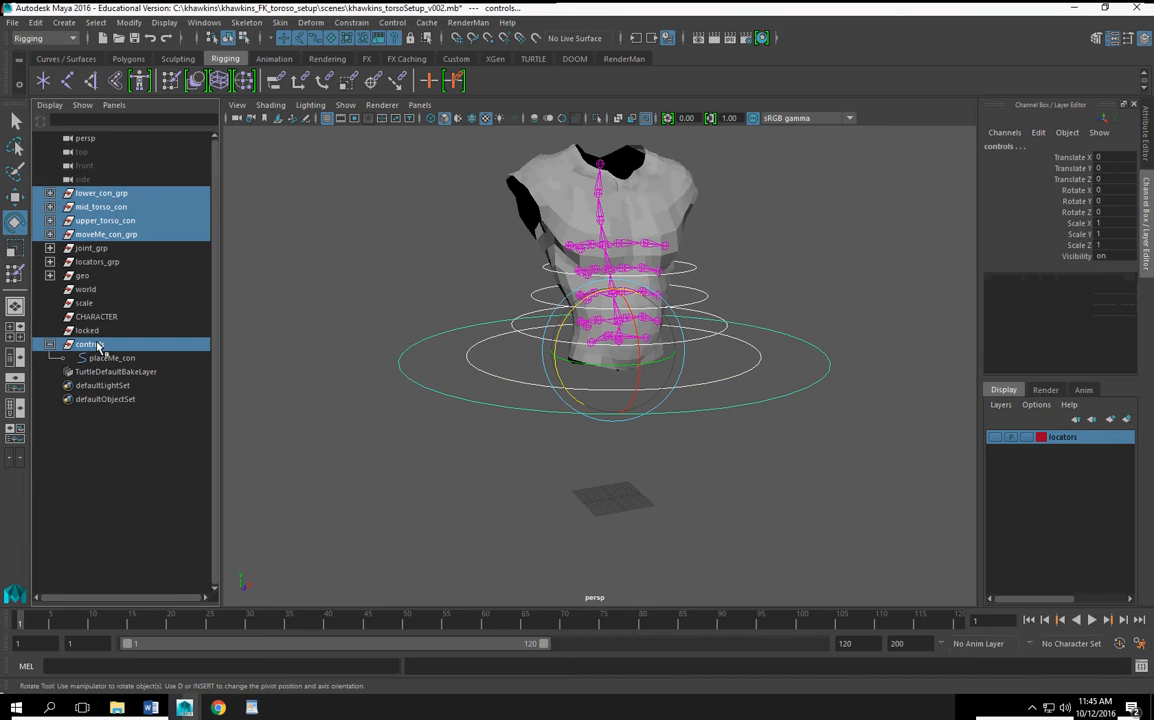
key(p)
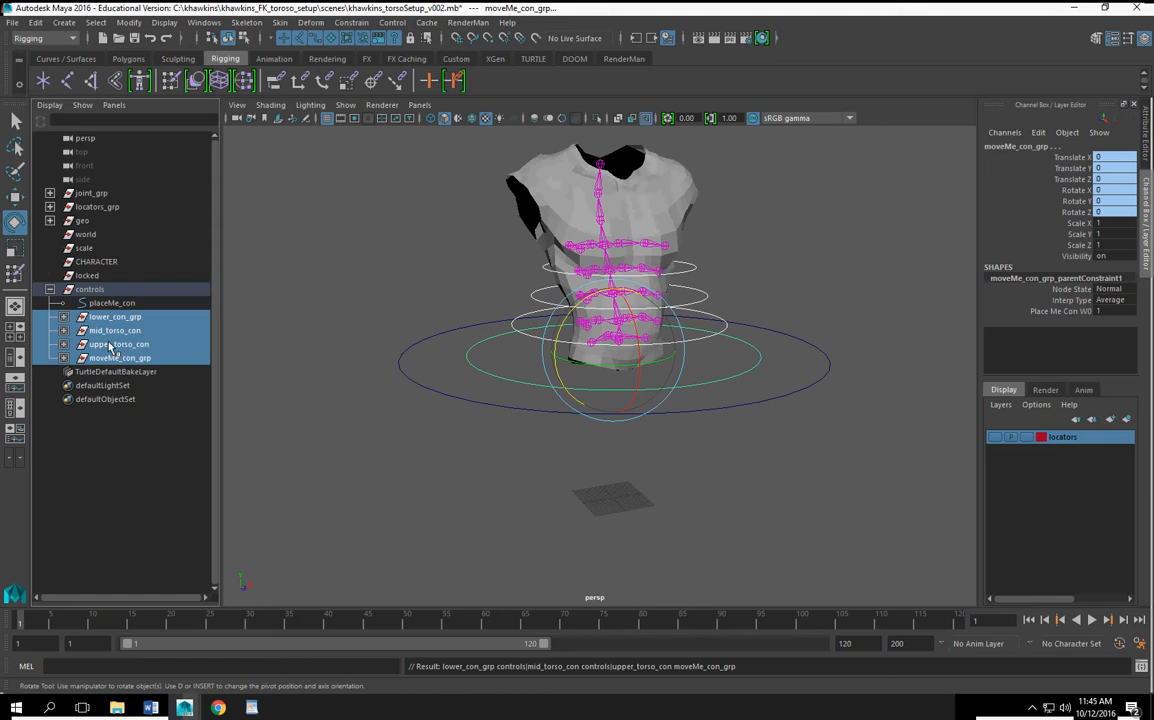
Step: Group lower_con_grp, mid_torso_con, upper_torso_con and moveMe_con_grp together into one new group inside the controls group
alt+drag(464, 445, 430, 500)
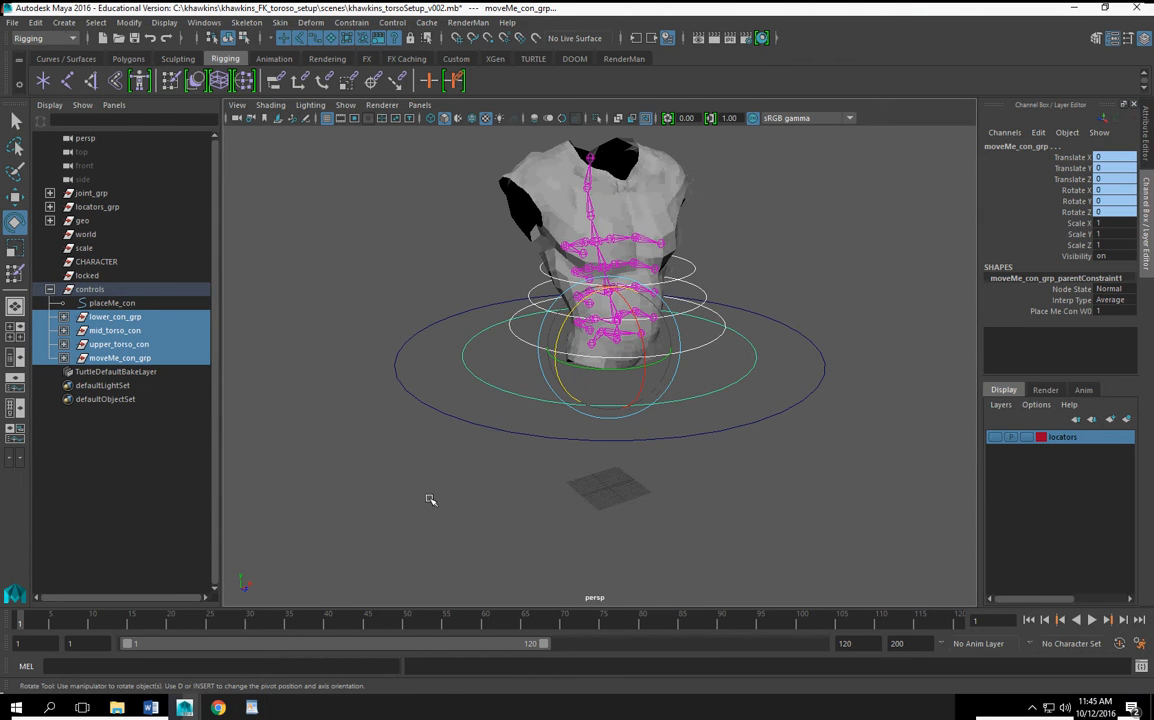
click(428, 500)
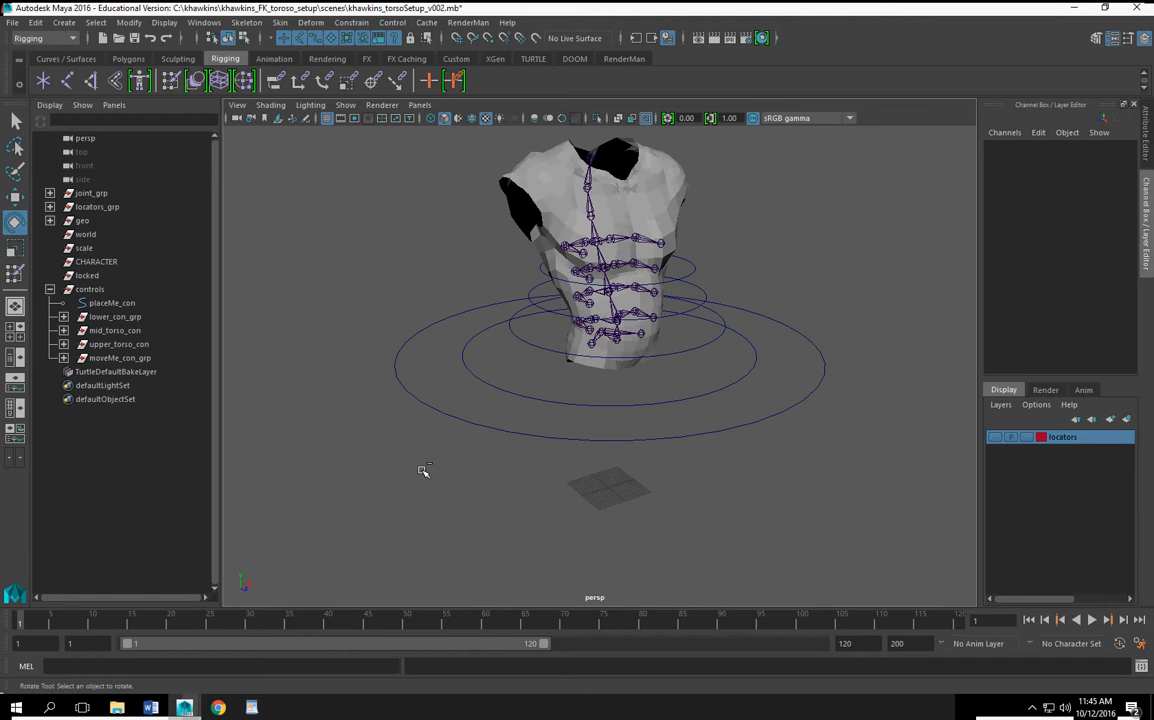
click(110, 316)
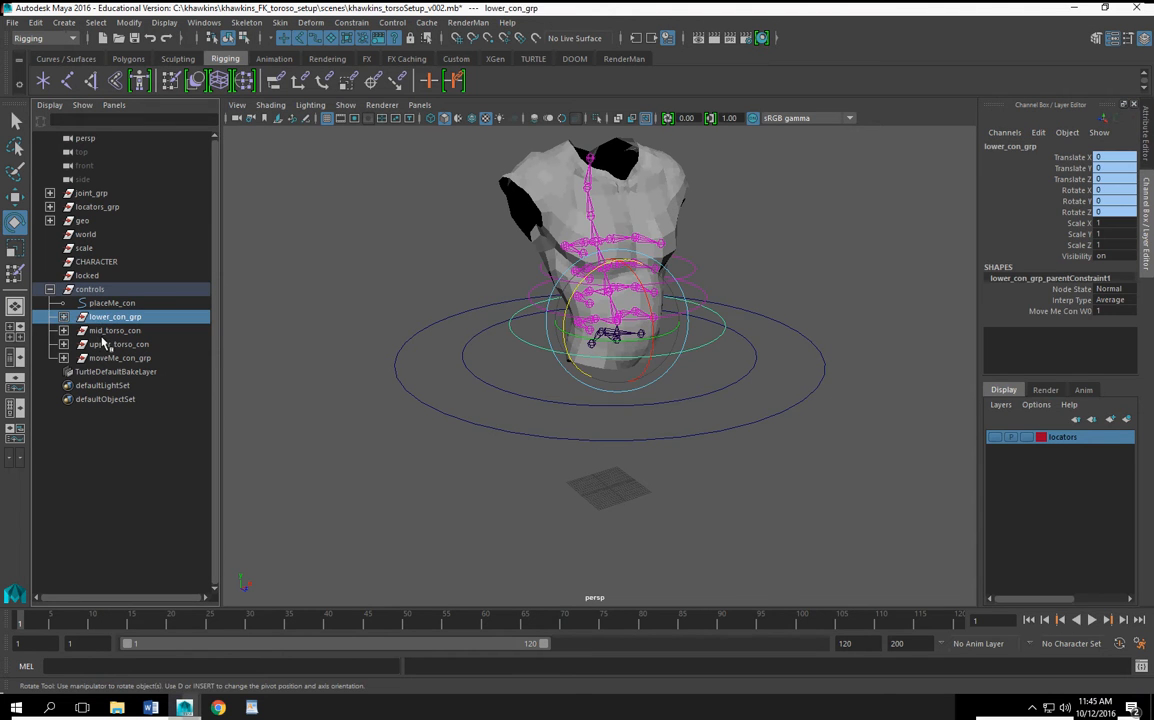
ctrl+click(103, 332)
ctrl+click(104, 346)
ctrl+click(106, 359)
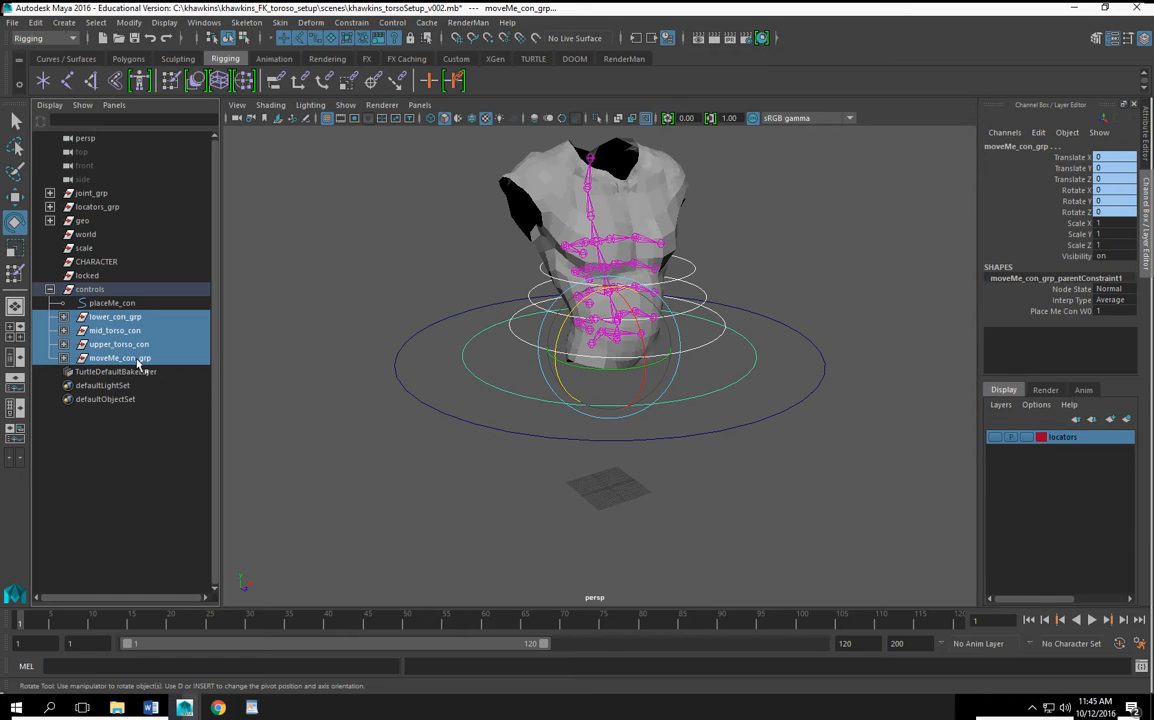
key(ctrl+g)
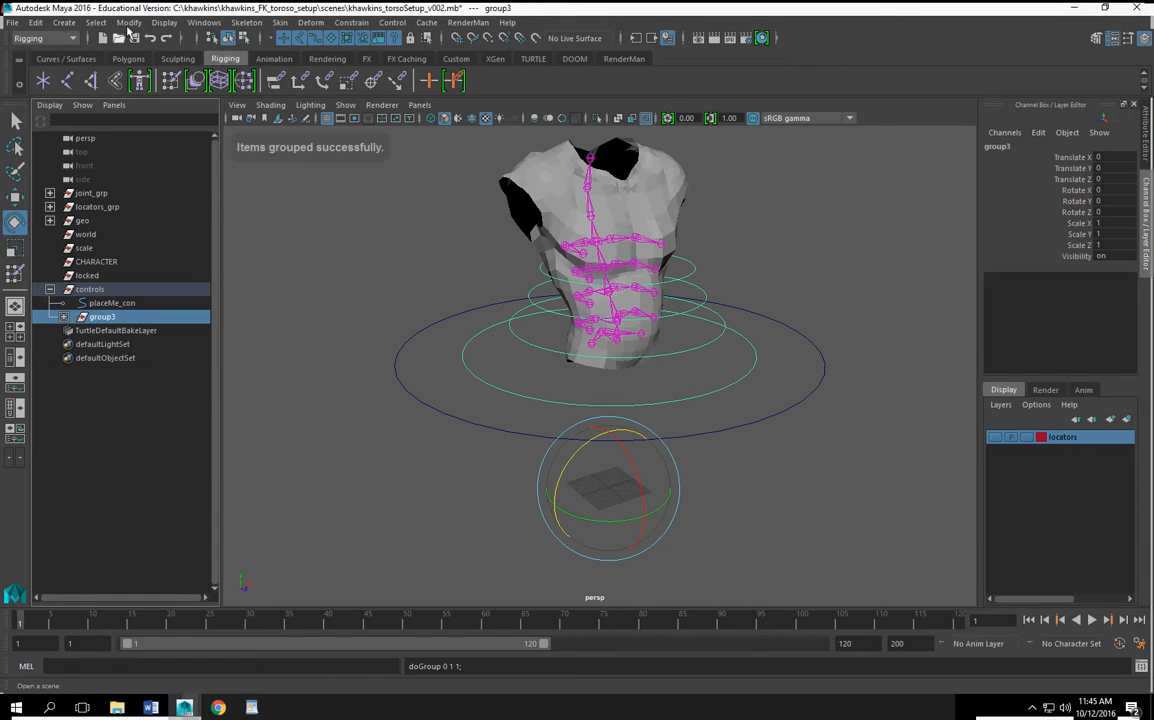
Step: Center the pivot of the new group of torso controls and rename it control_scale
click(129, 22)
click(149, 108)
double_click(1010, 146)
text(control scale)
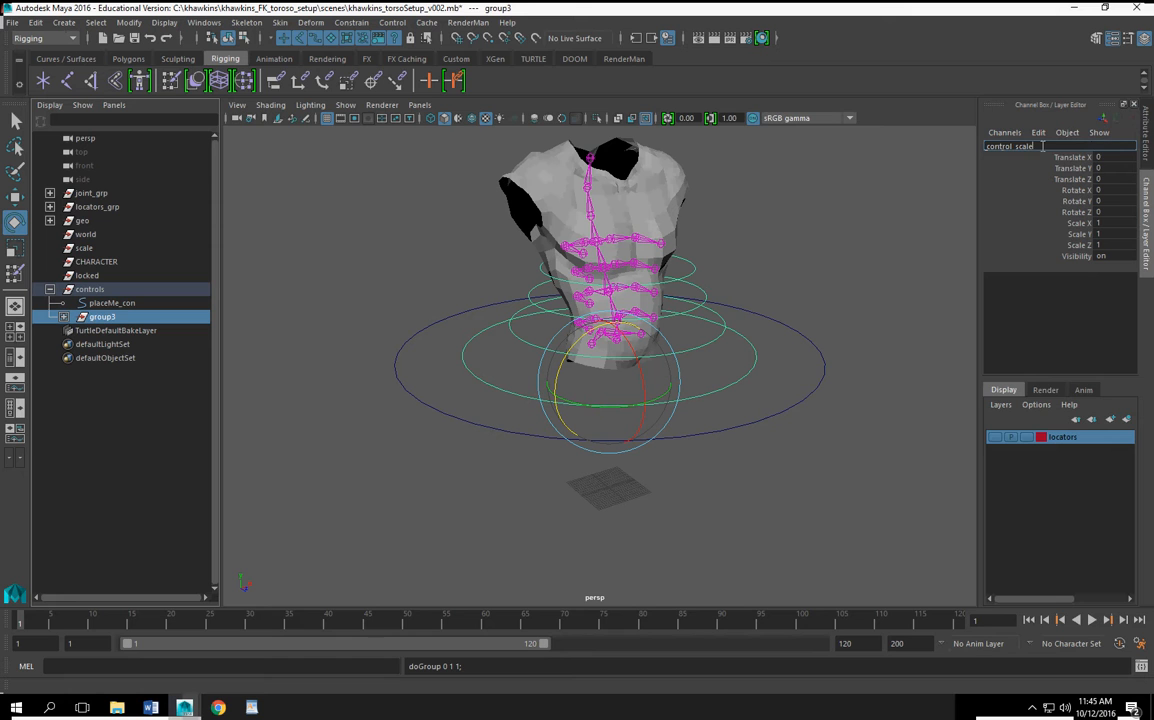
key(Return)
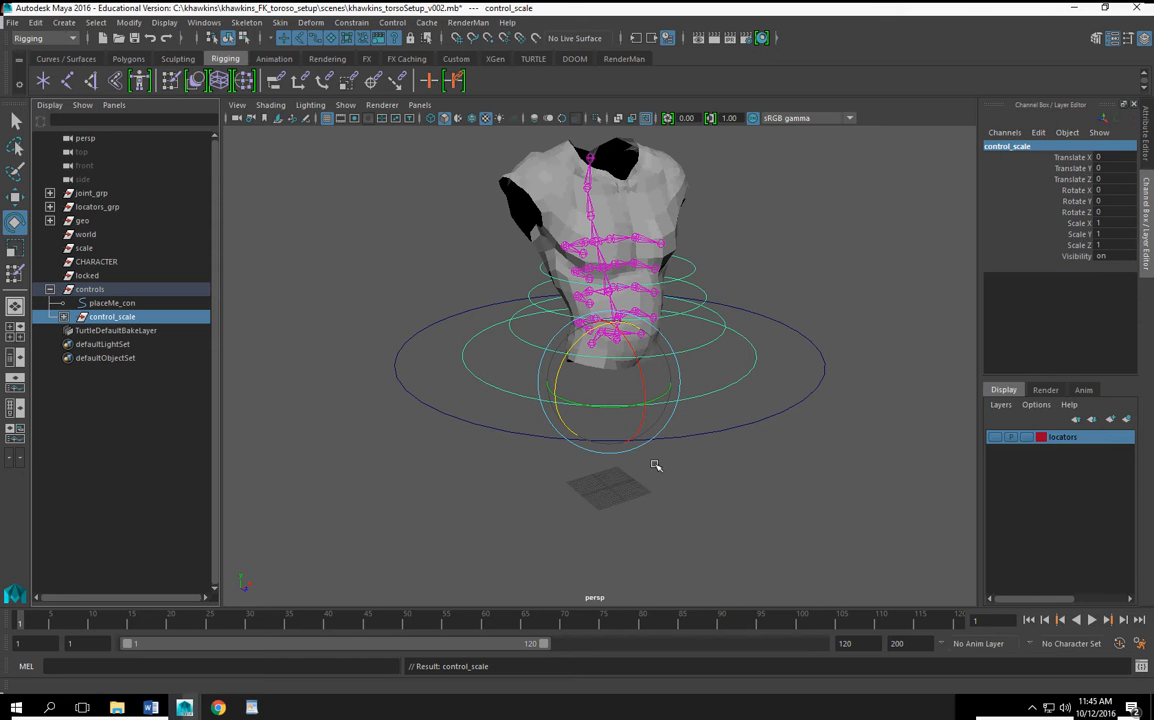
Step: Scale-constrain the control_scale group to the placeMe_con curve, then clear the selection
click(457, 428)
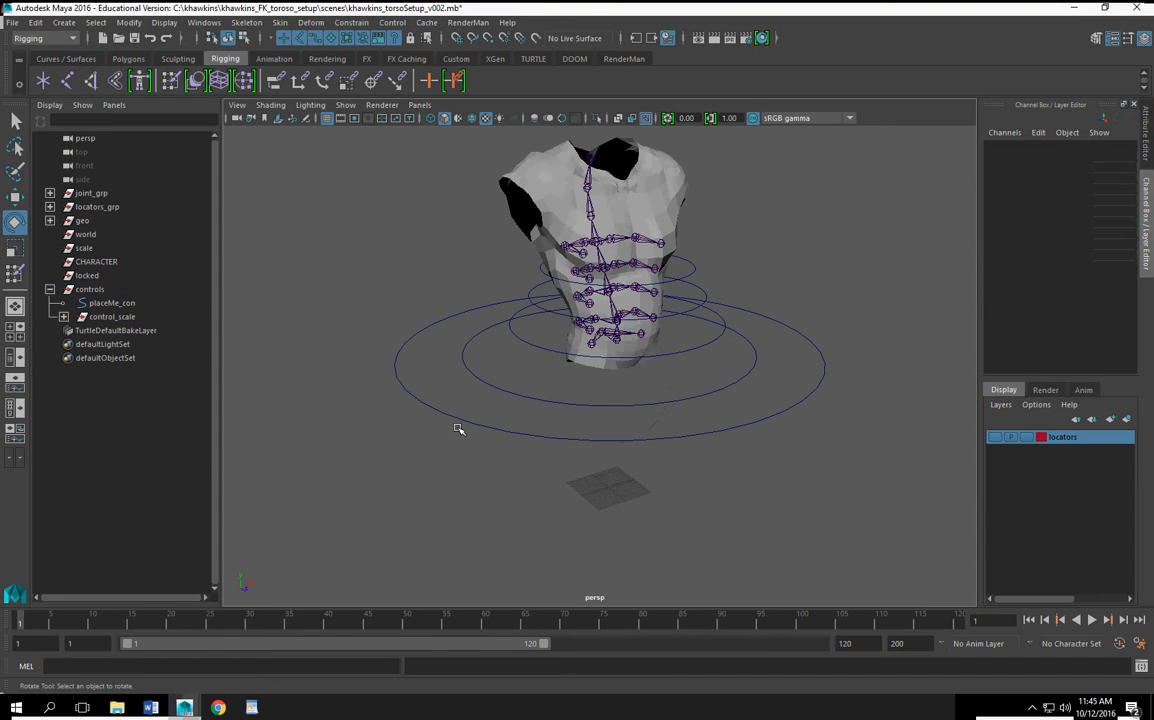
click(459, 418)
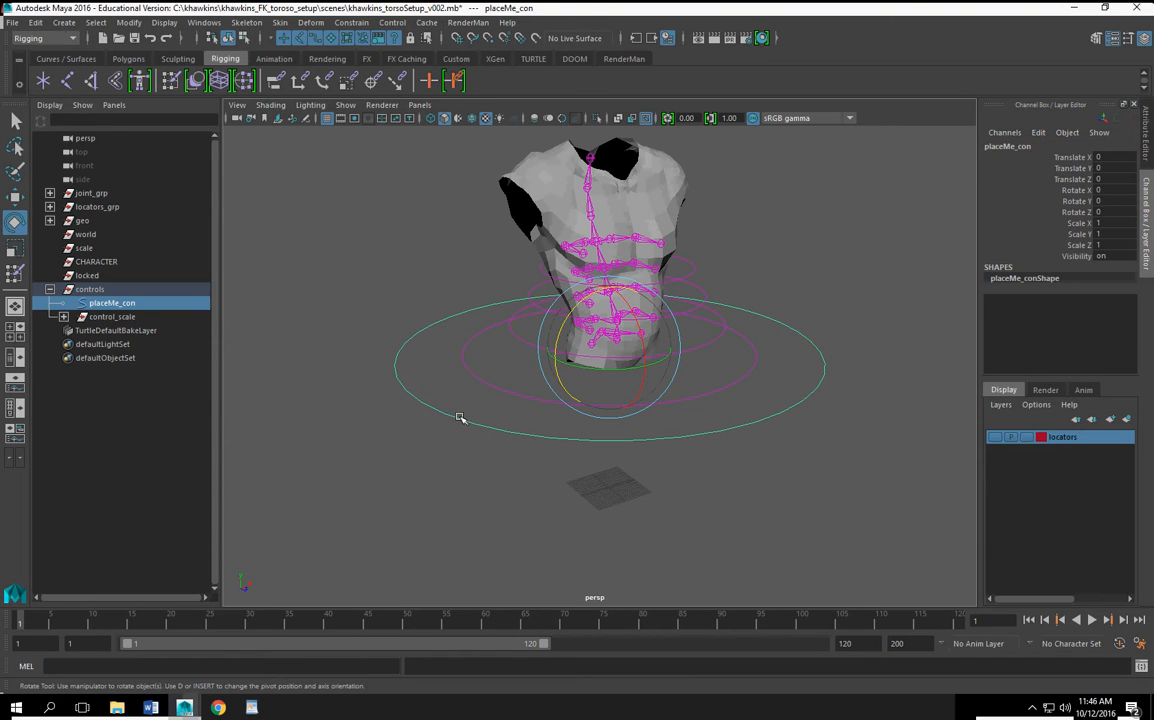
ctrl+click(110, 317)
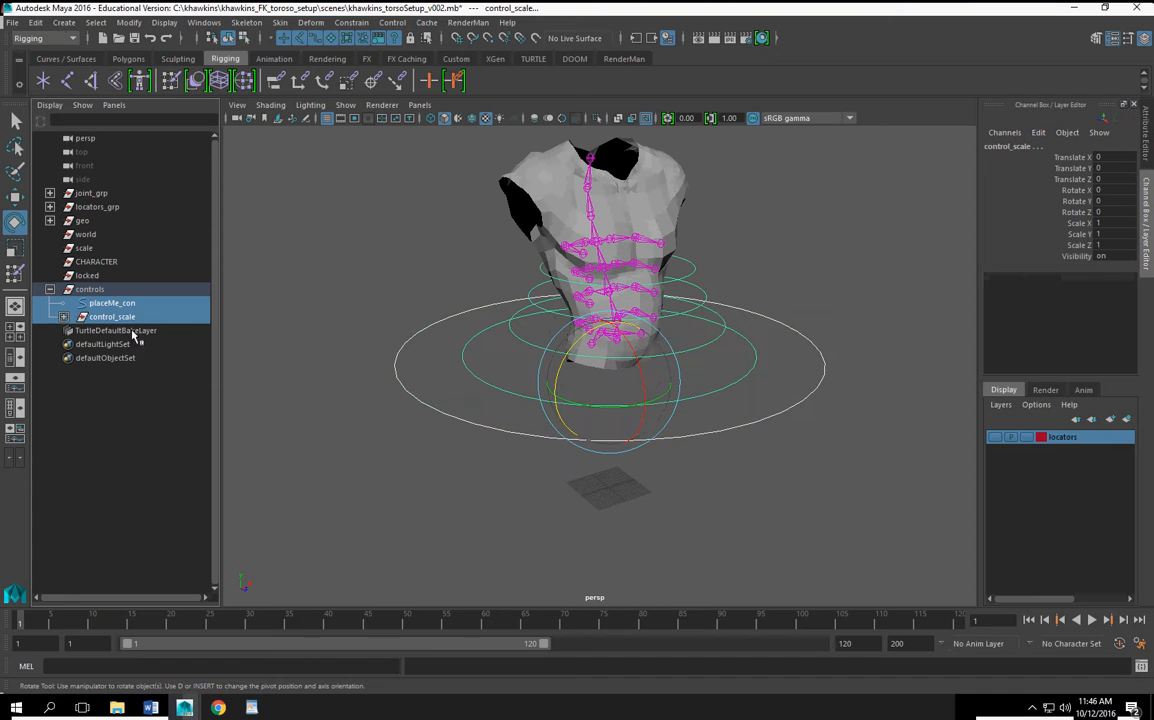
click(350, 23)
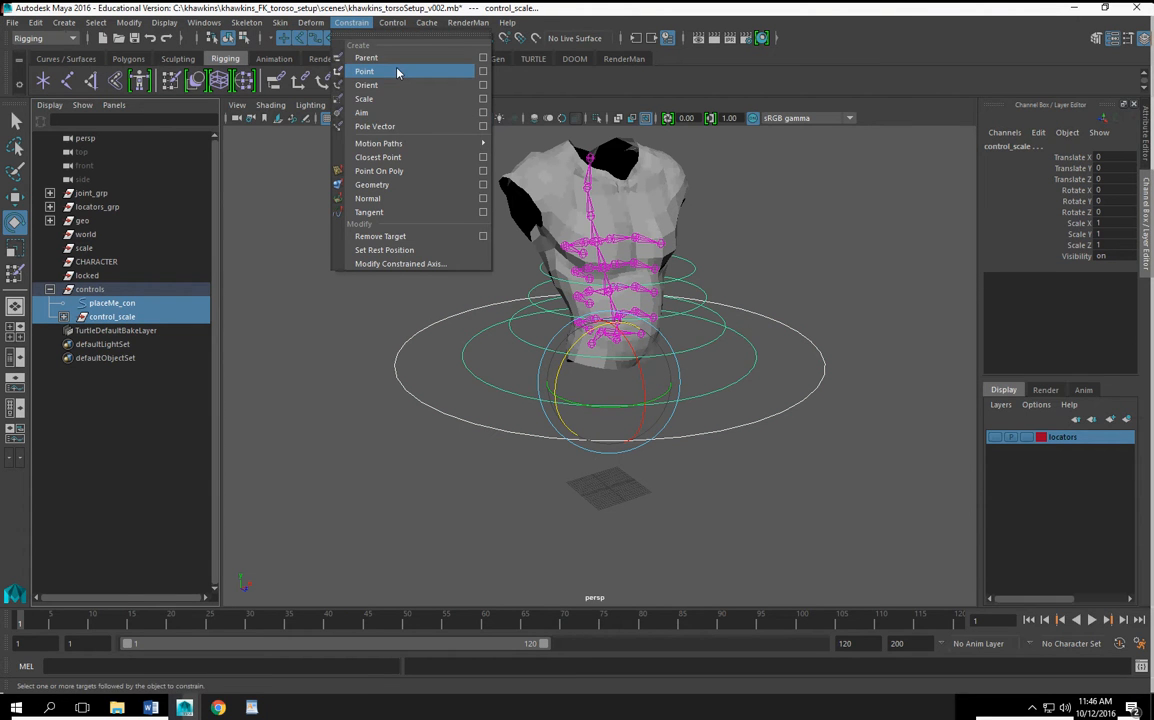
click(443, 100)
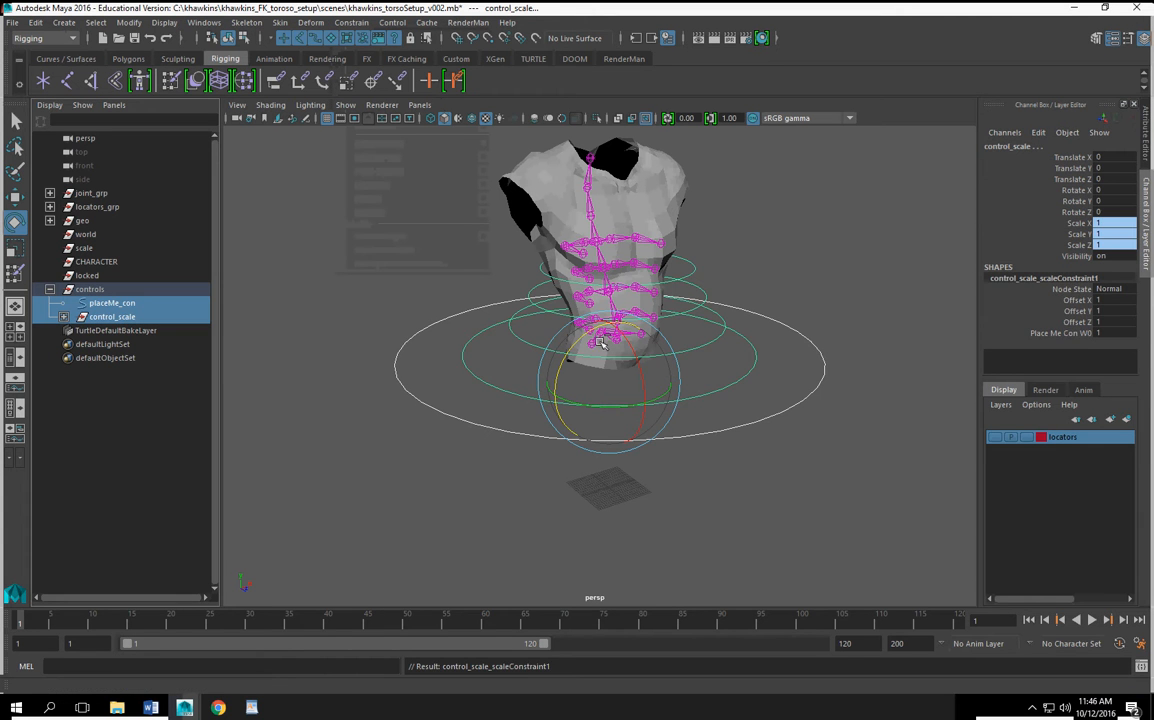
click(491, 411)
alt+drag(505, 403, 507, 417)
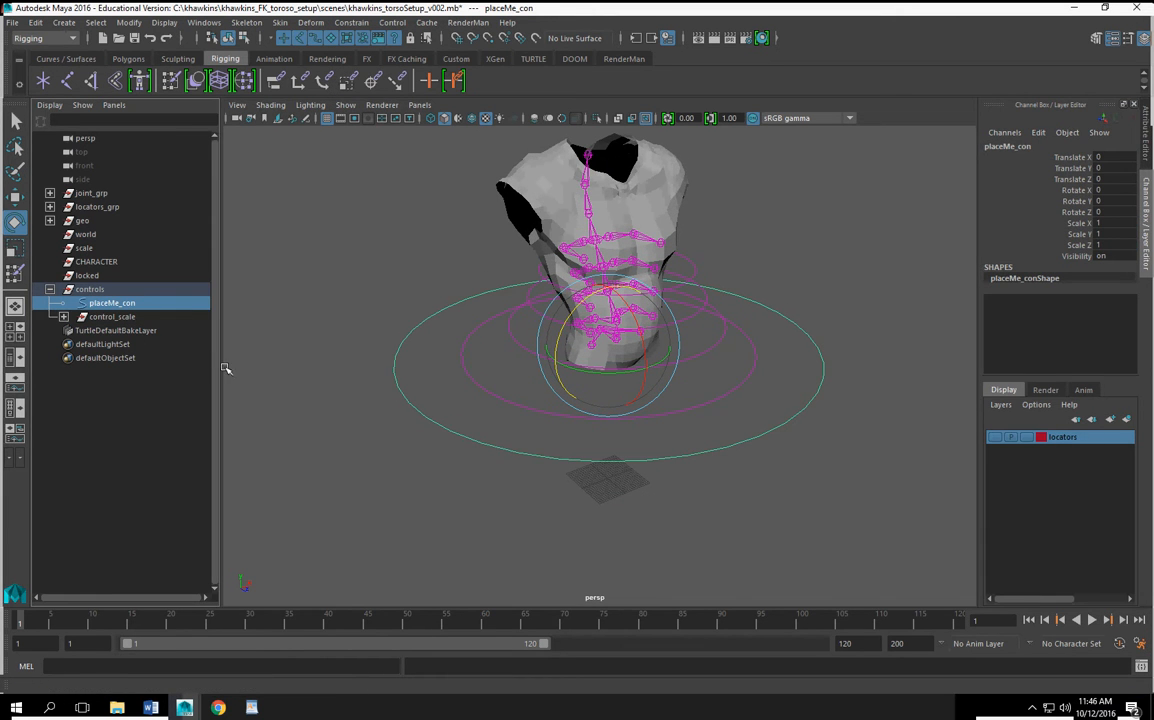
alt+drag(326, 404, 327, 391)
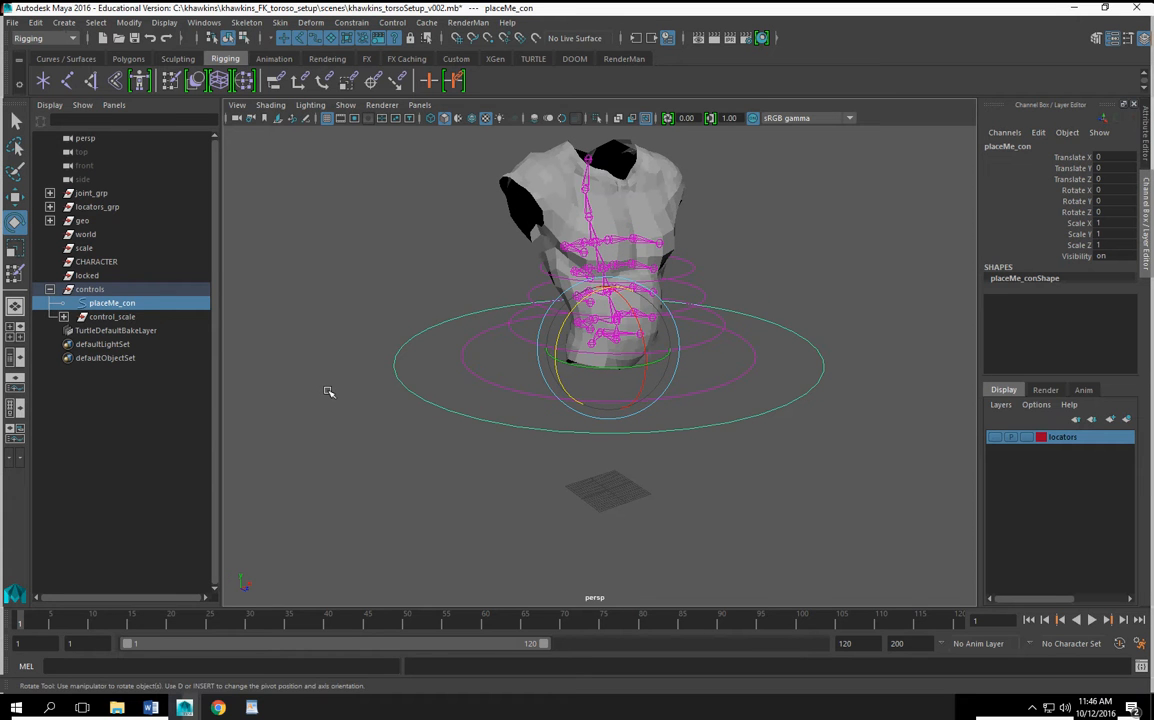
click(330, 416)
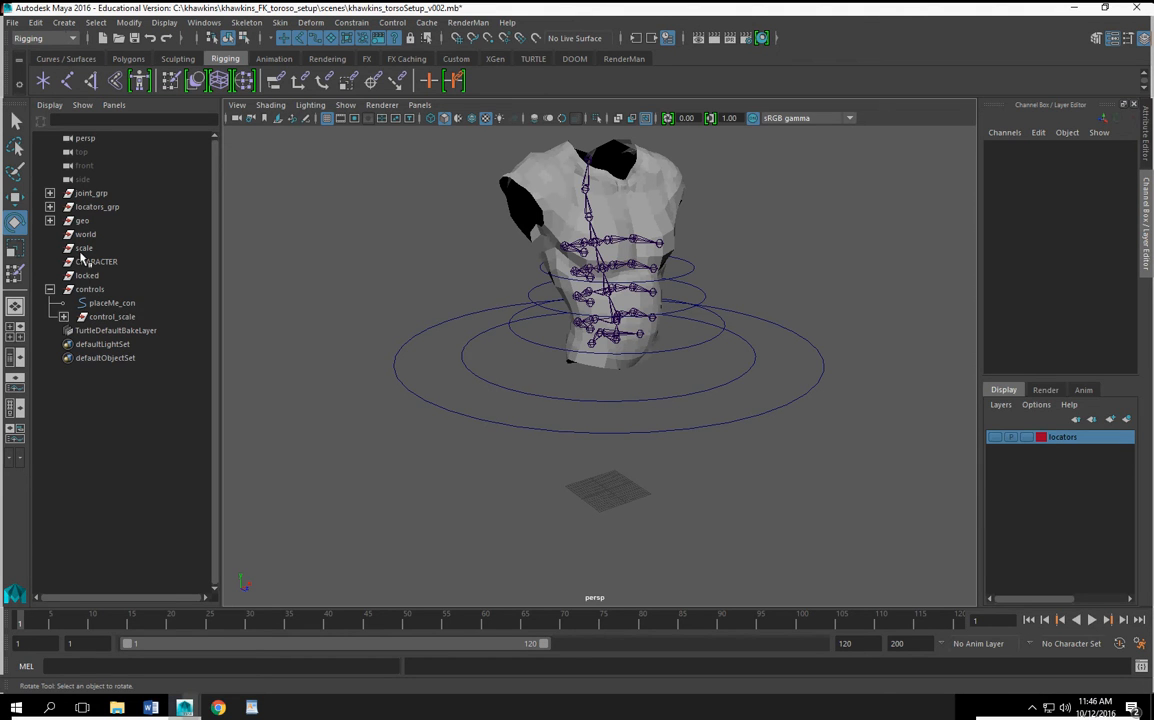
Step: Parent joint_grp and locators_grp under the scale group
click(89, 192)
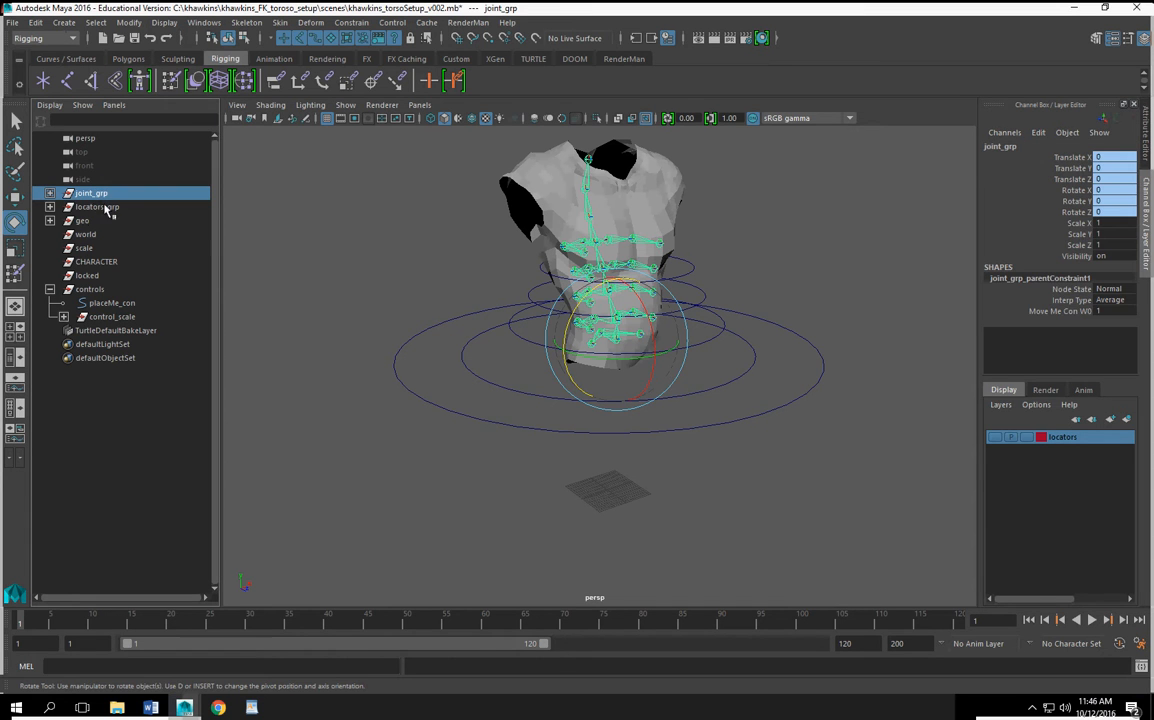
ctrl+click(85, 248)
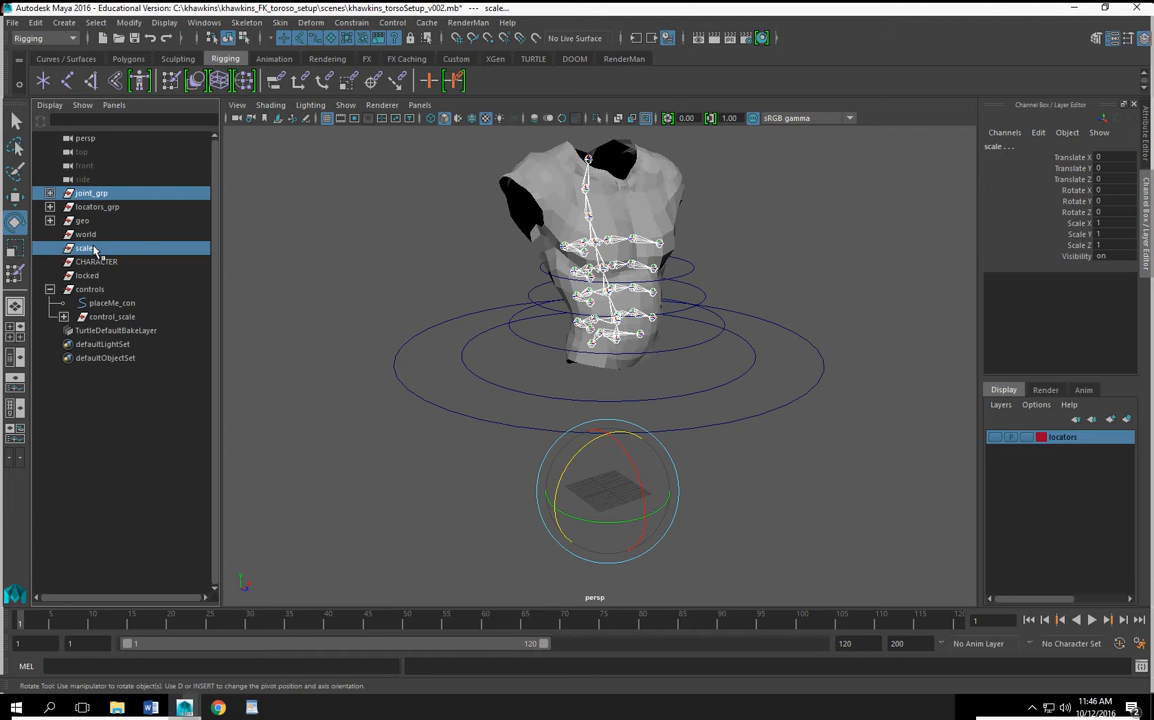
key(p)
click(95, 192)
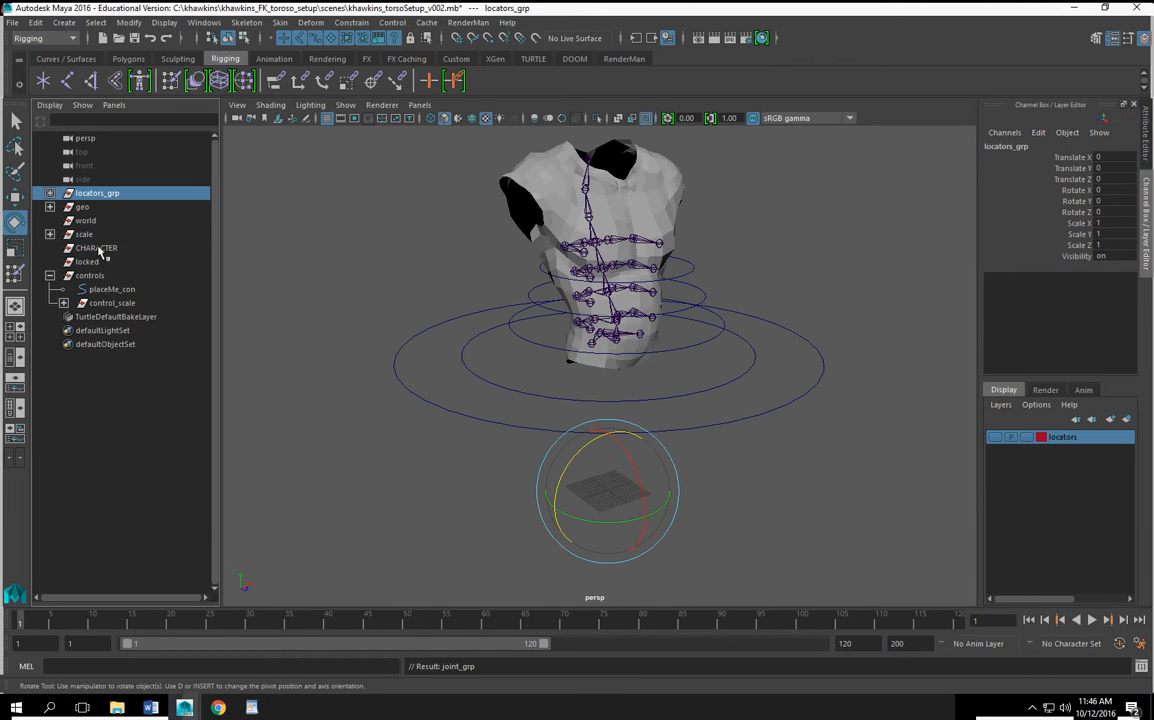
ctrl+click(86, 234)
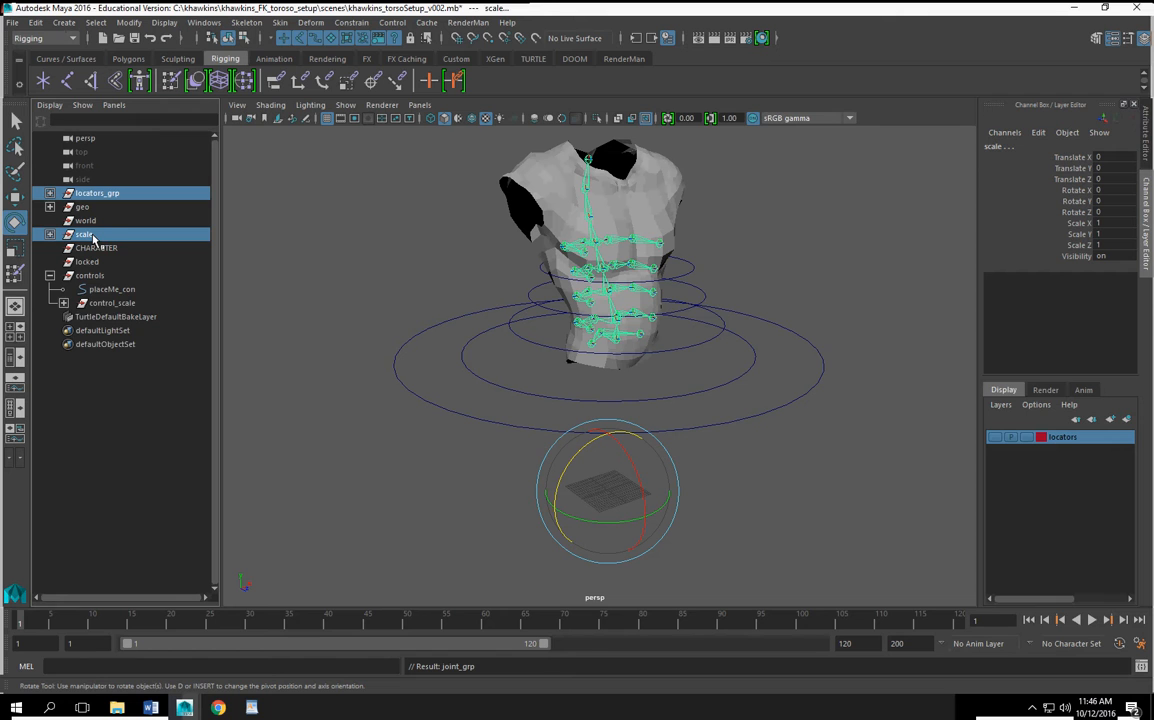
key(p)
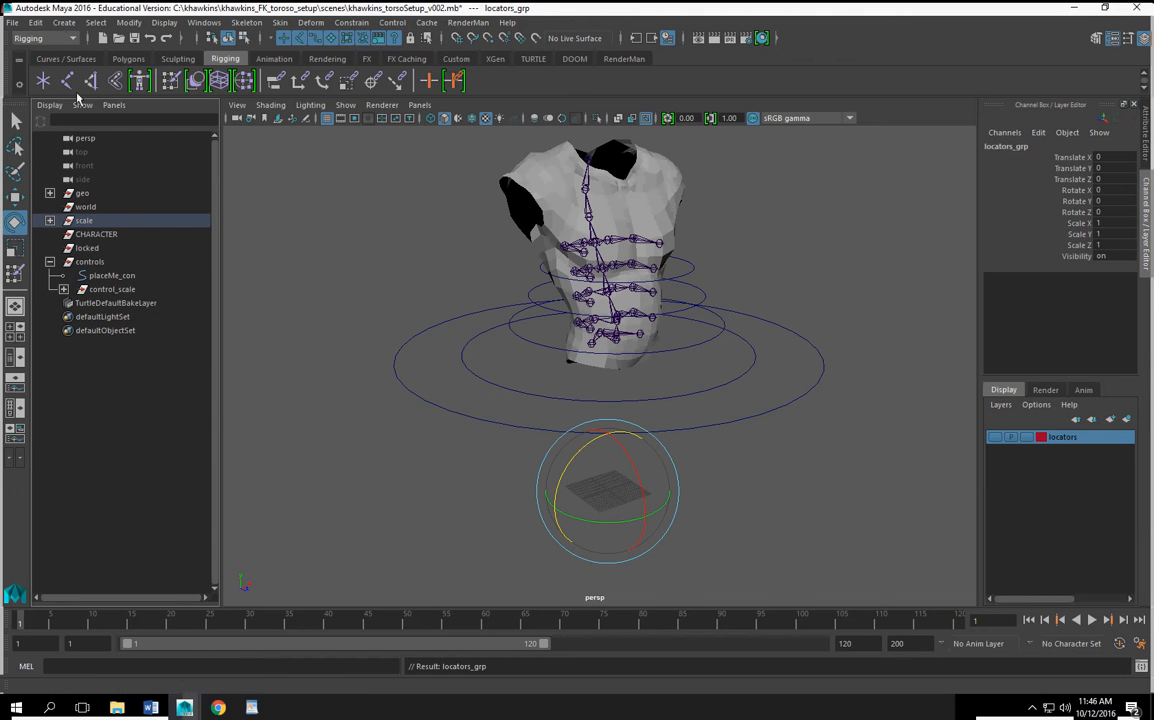
Step: Center the pivot of the scale group and clear the selection
click(86, 220)
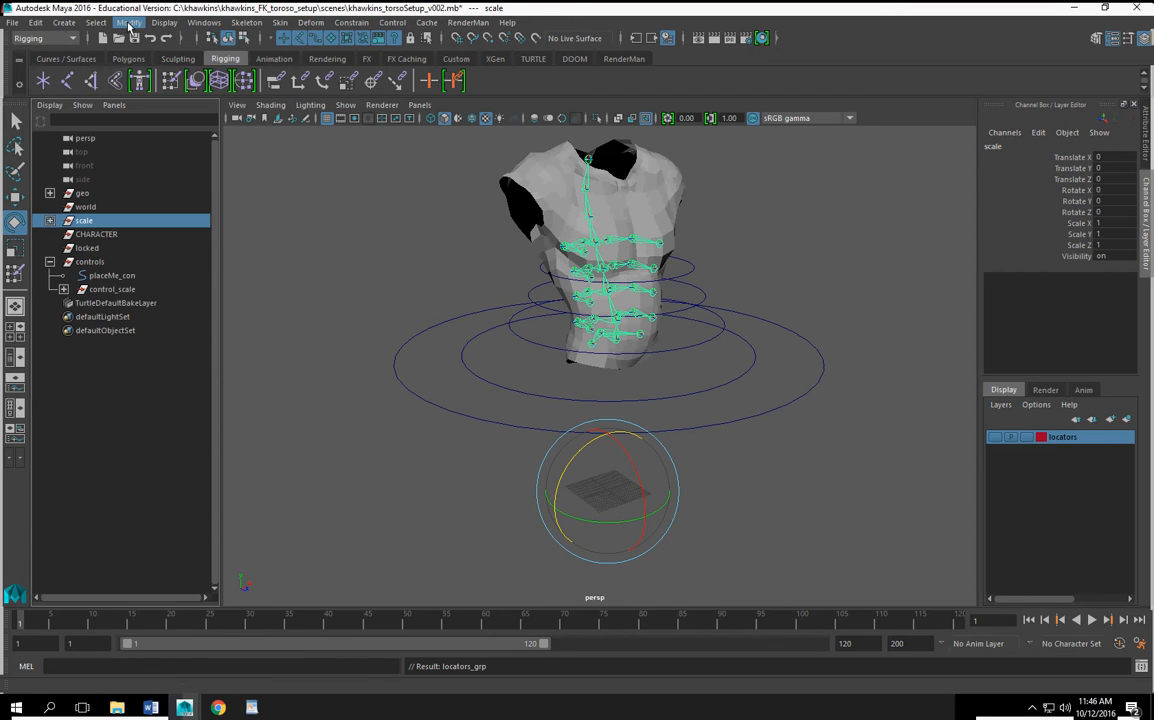
click(129, 22)
click(175, 109)
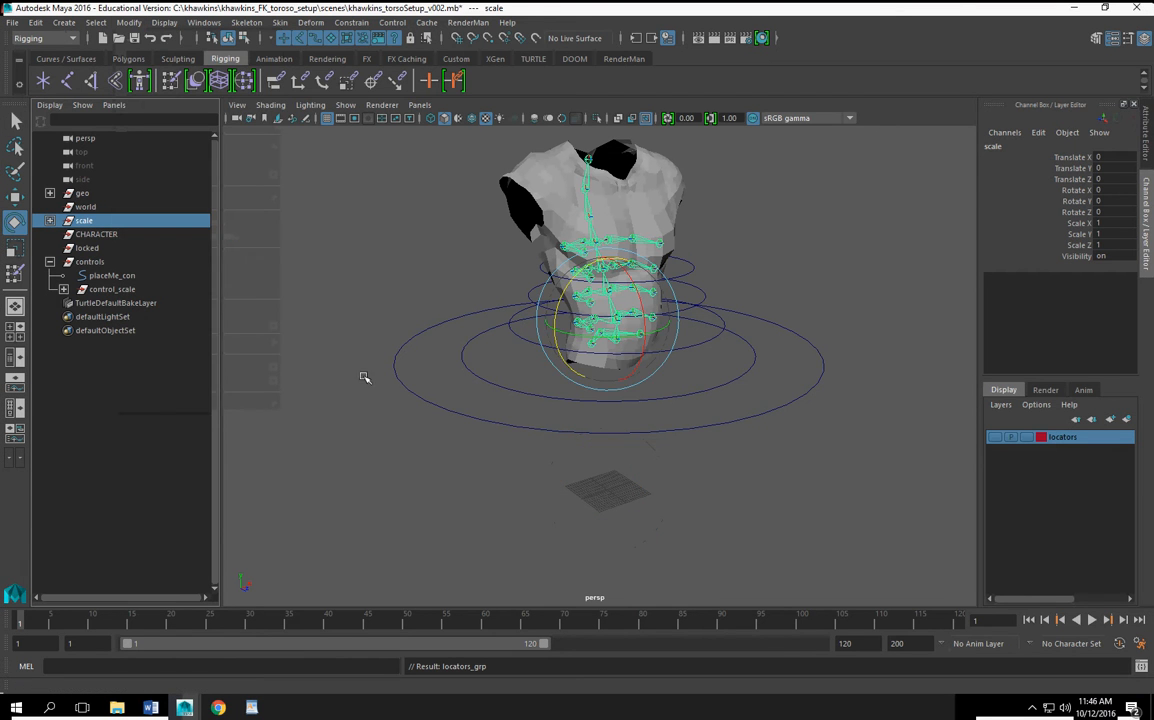
click(353, 437)
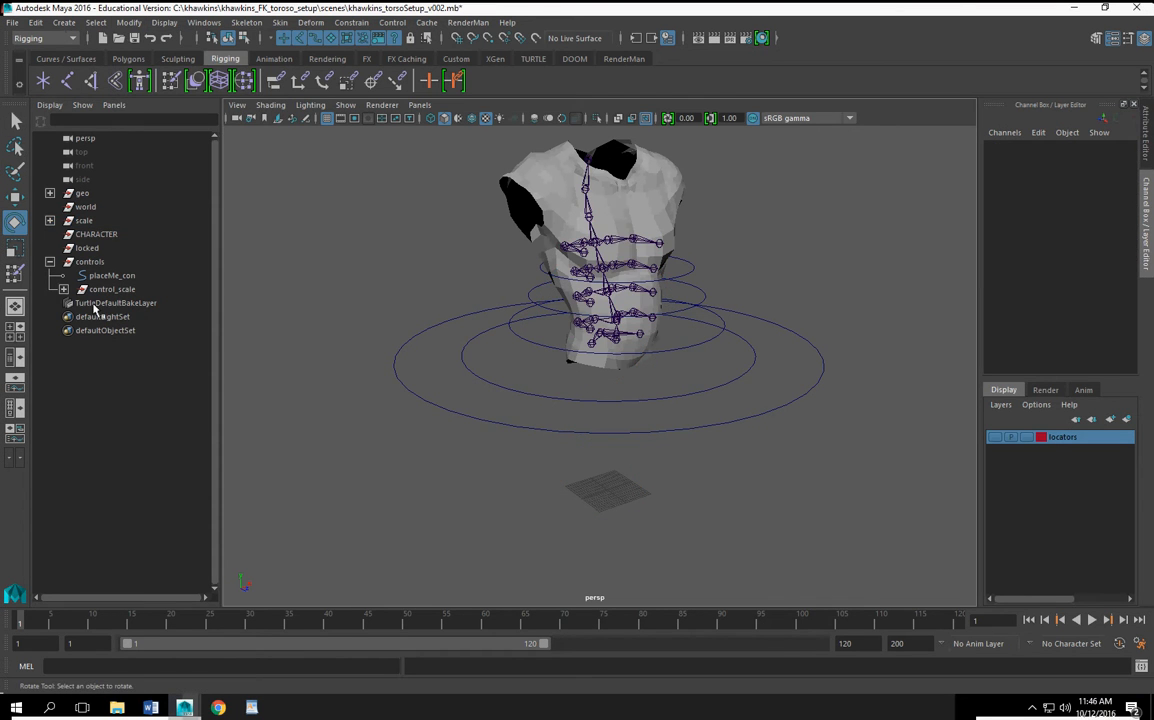
Step: Apply a scale constraint from the placeMe_con curve to the scale group, then deselect everything
click(124, 279)
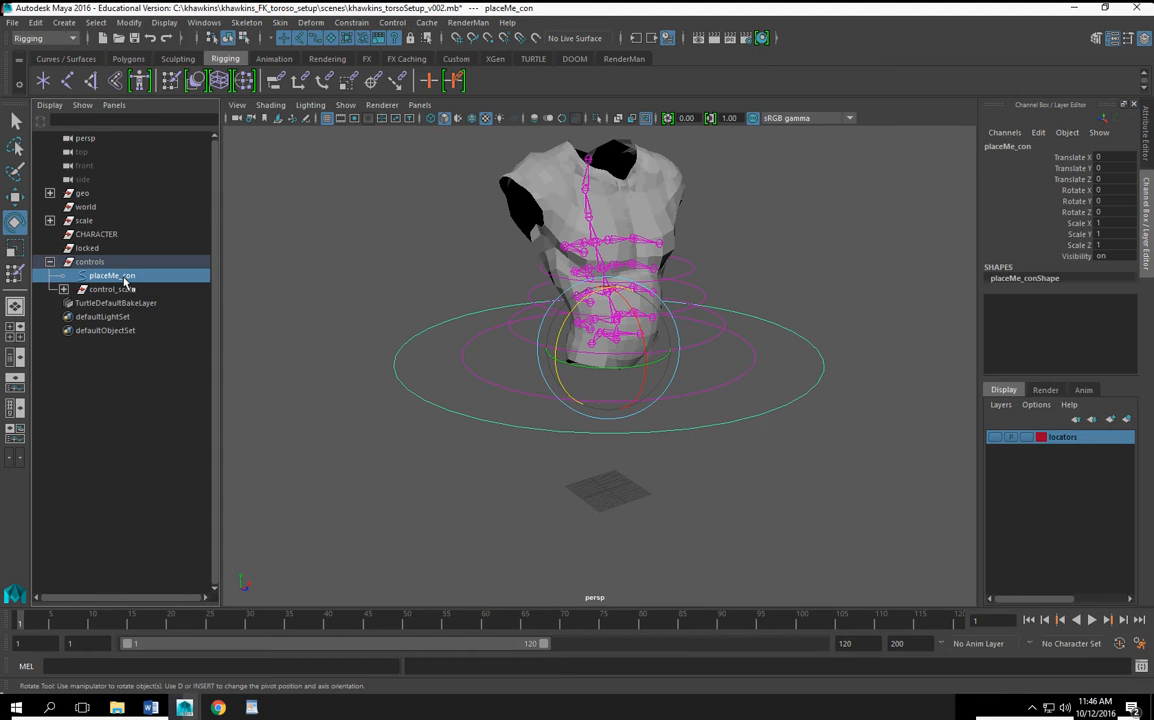
ctrl+click(86, 220)
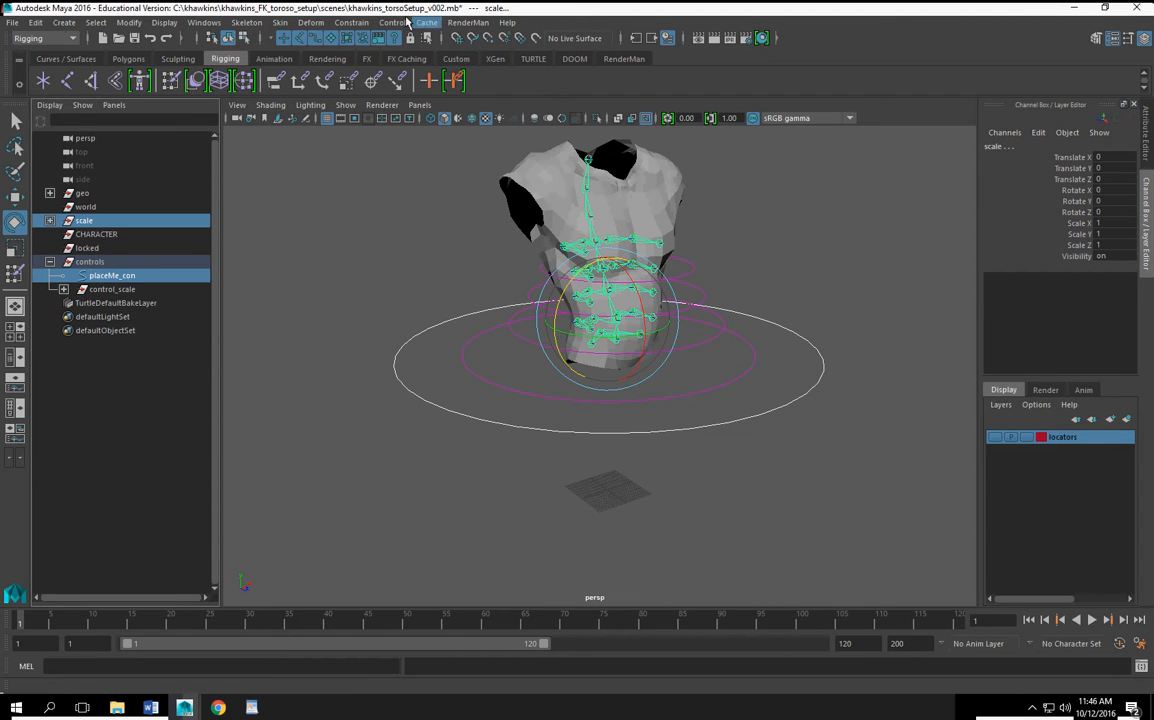
click(367, 24)
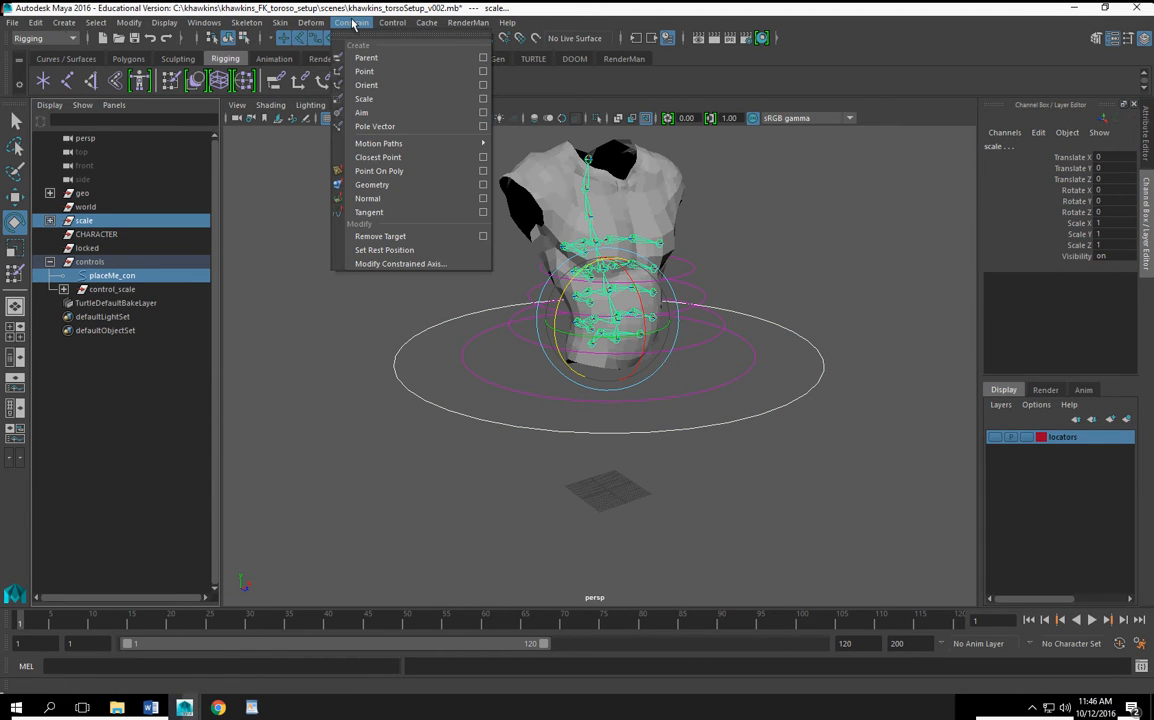
click(391, 101)
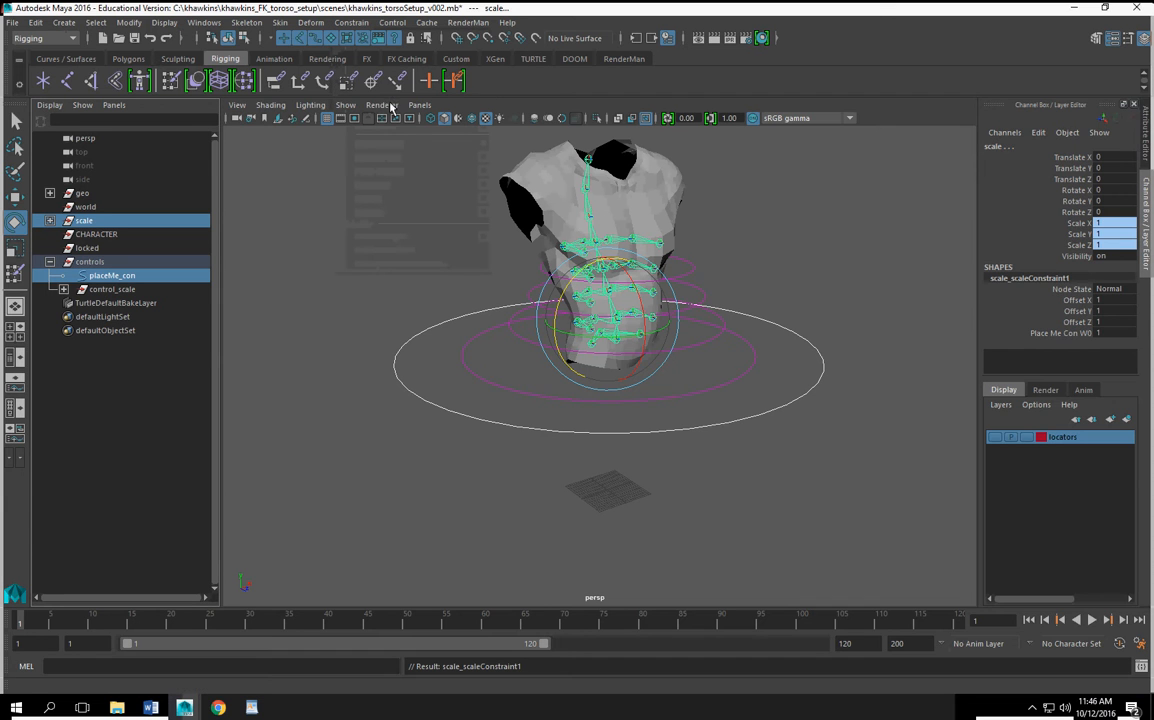
click(405, 495)
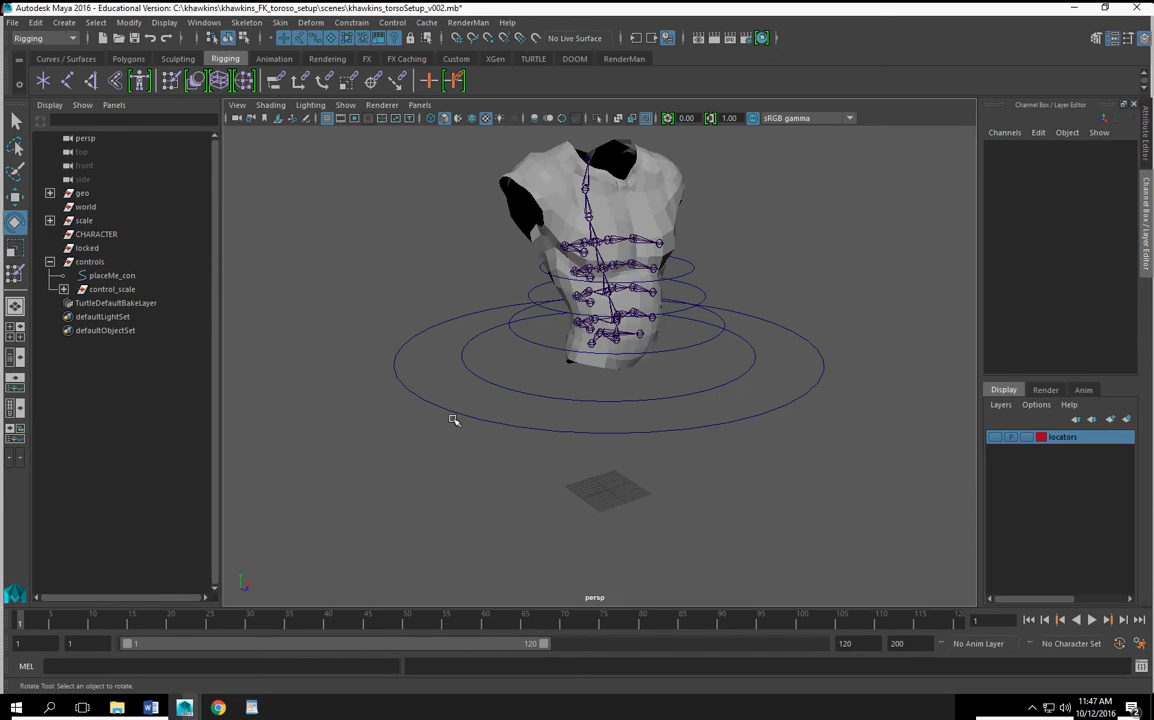
Step: Test the rig by scaling placeMe_con uniformly to about 1.15, and undo the scaling
click(453, 414)
alt+drag(590, 531, 560, 520)
click(14, 197)
click(15, 246)
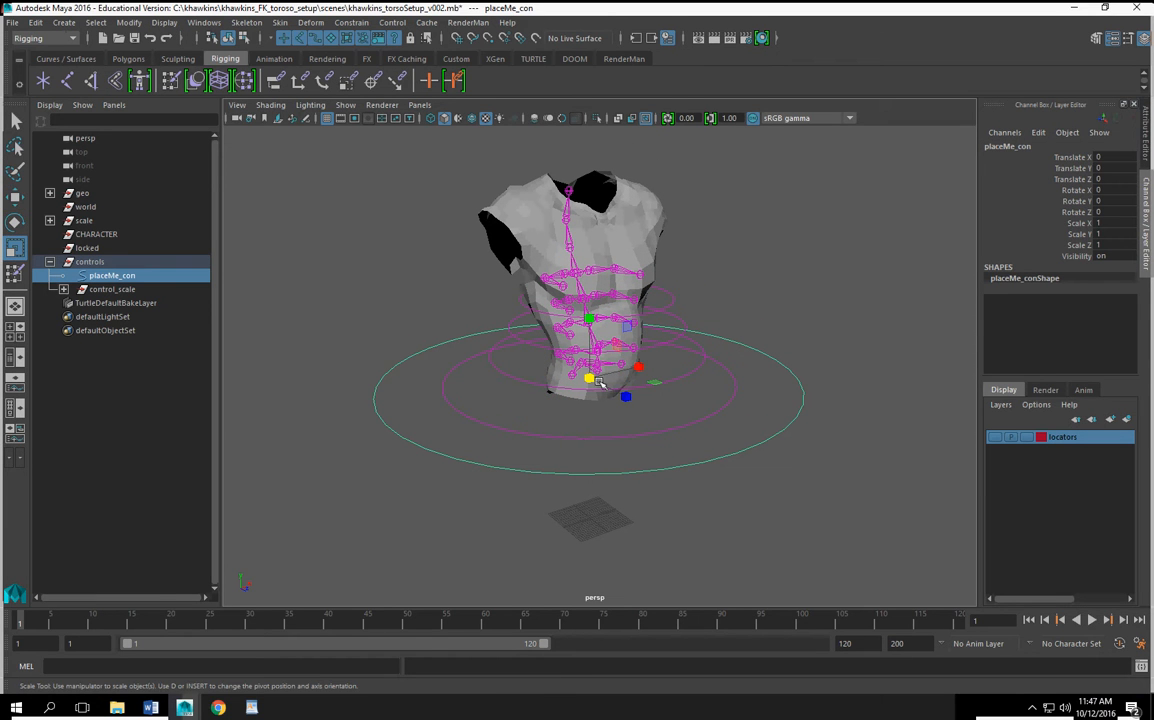
drag(601, 380, 637, 396)
key(ctrl+z)
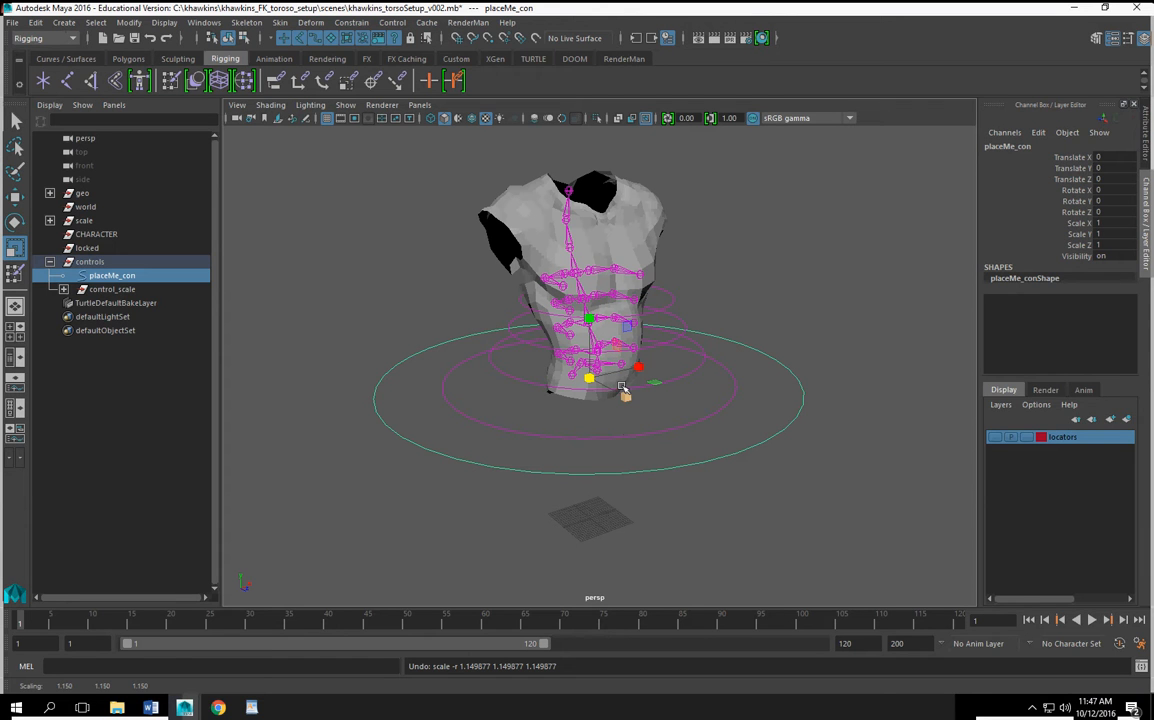
Step: Parent the world group under the CHARACTER group
click(78, 192)
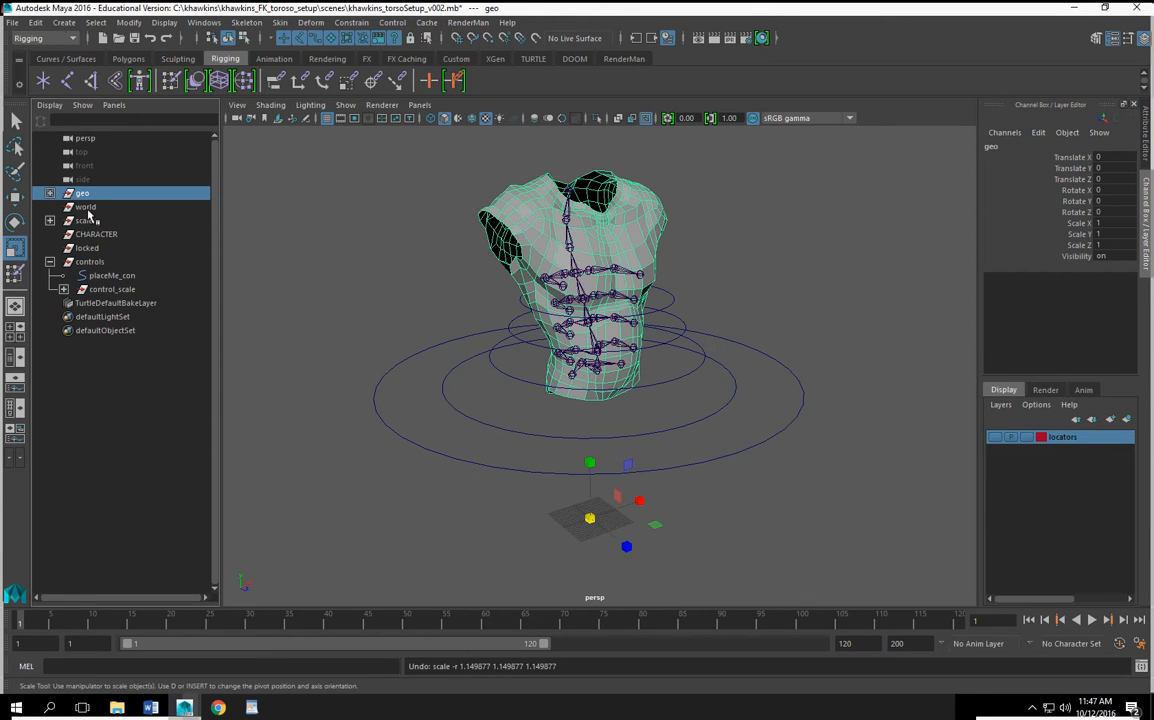
click(90, 207)
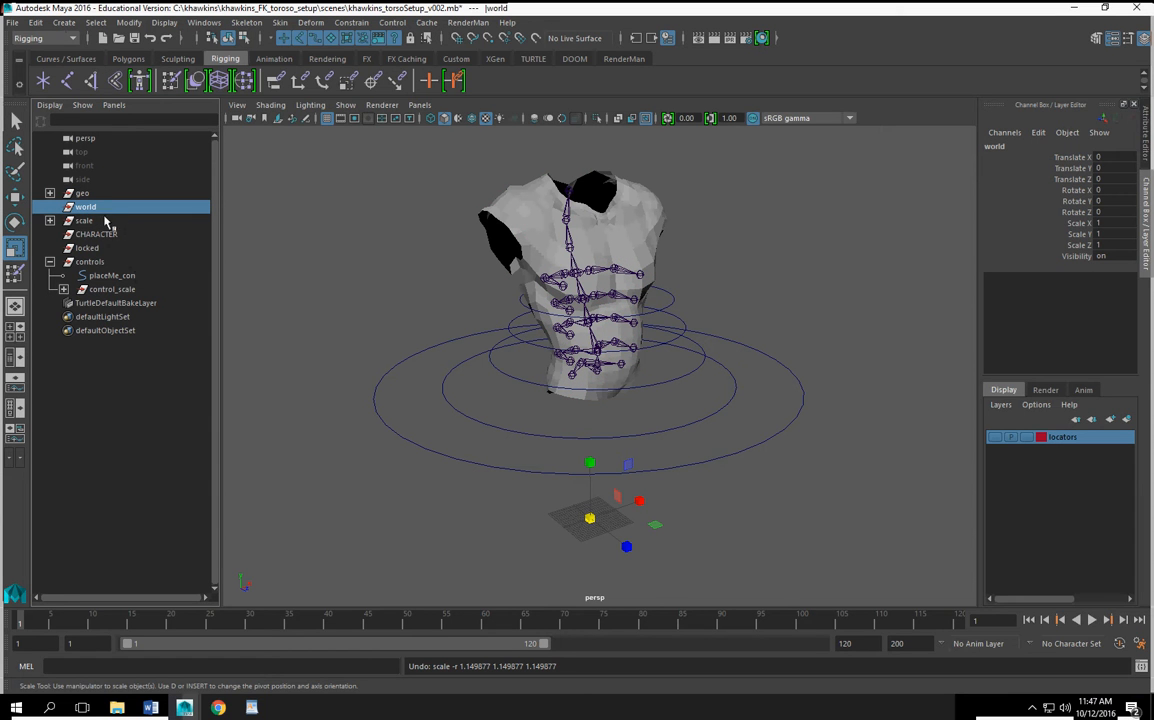
click(129, 442)
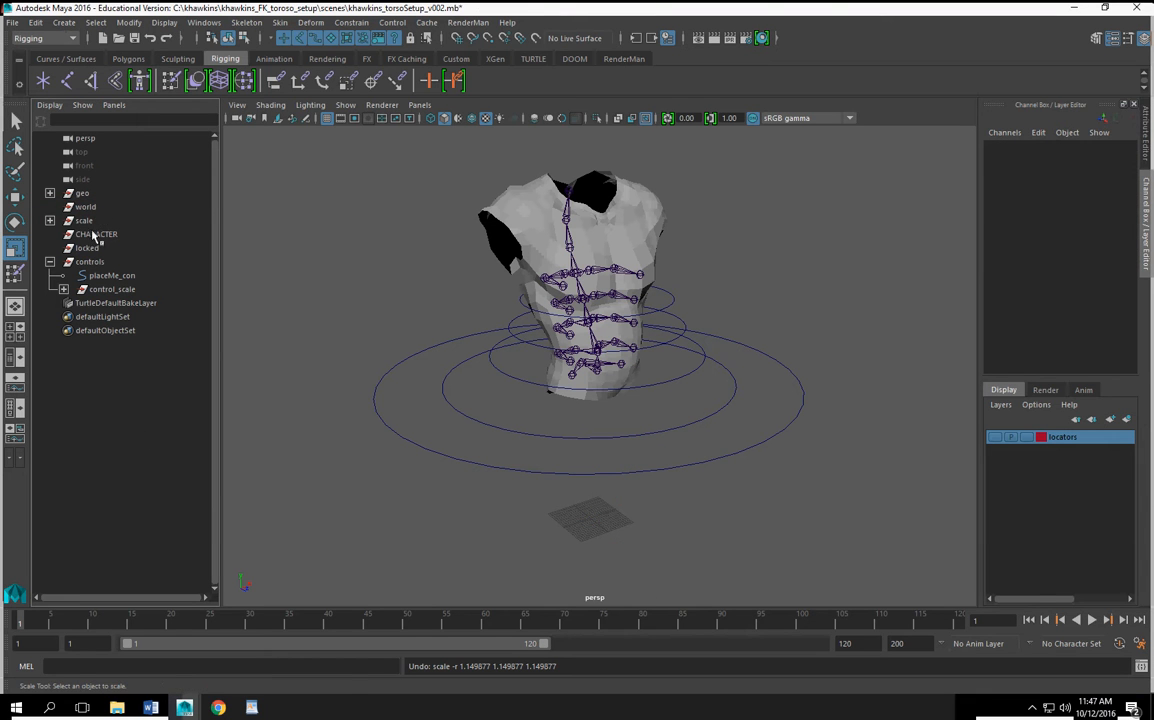
click(84, 207)
ctrl+click(105, 236)
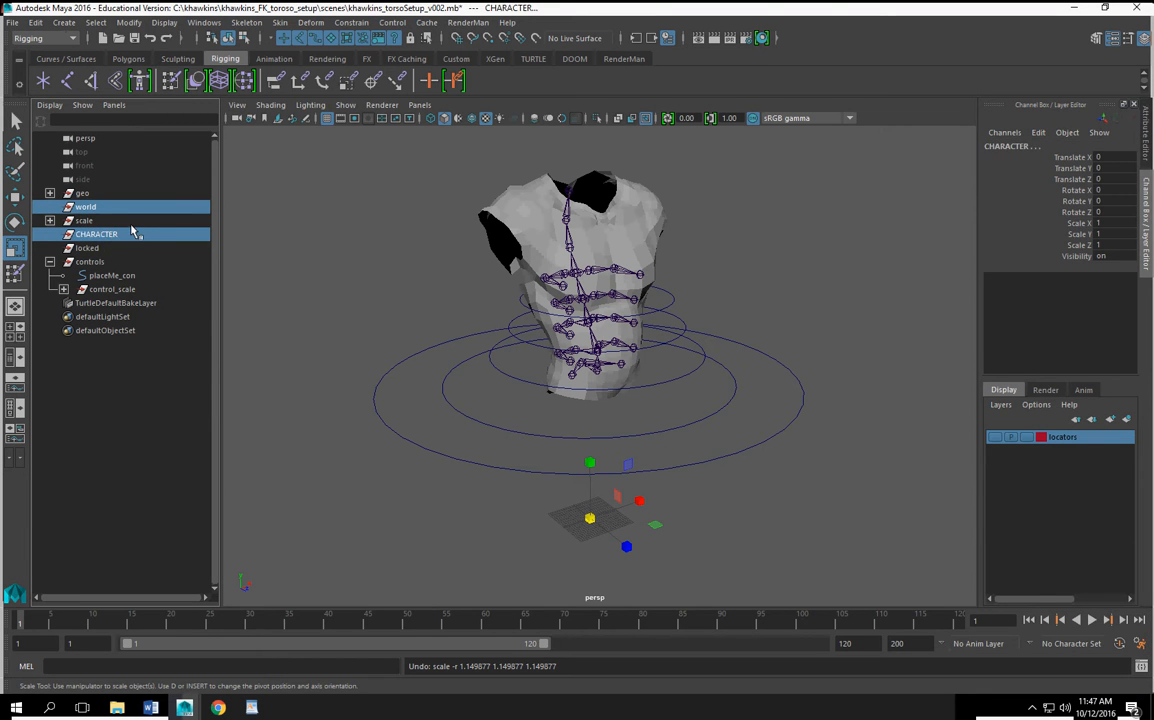
key(p)
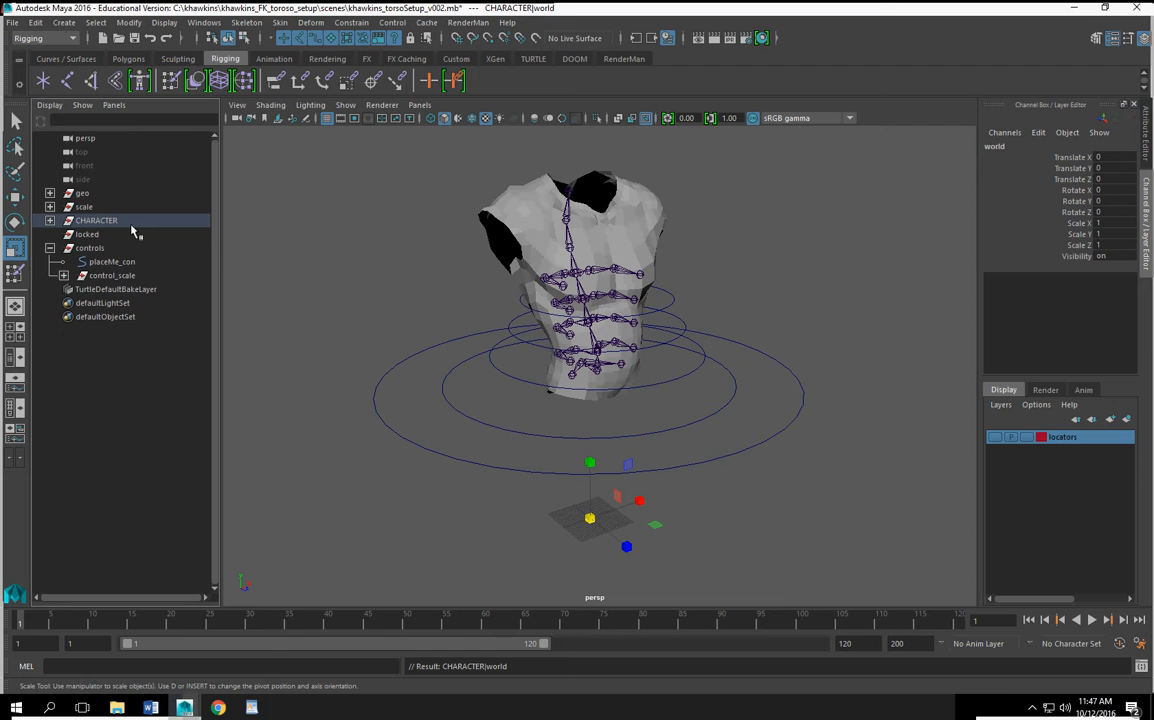
Step: Parent the controls group under the world group inside CHARACTER, and expand world to show its contents
click(50, 220)
click(100, 352)
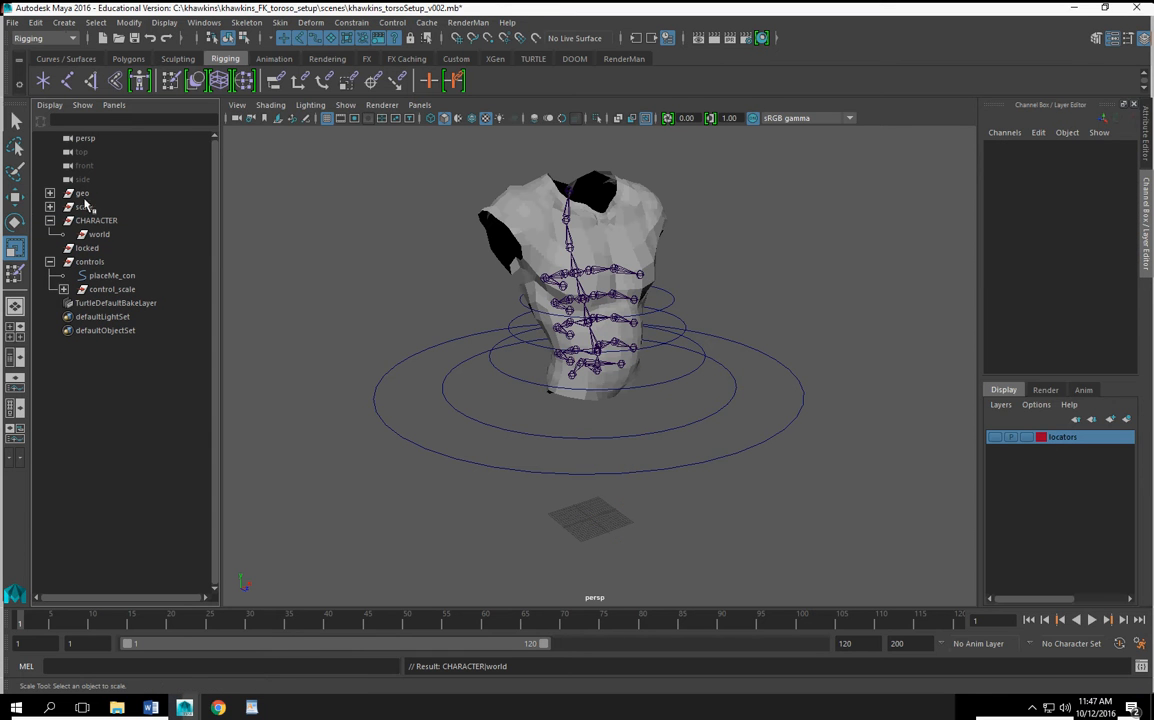
click(92, 261)
ctrl+click(104, 236)
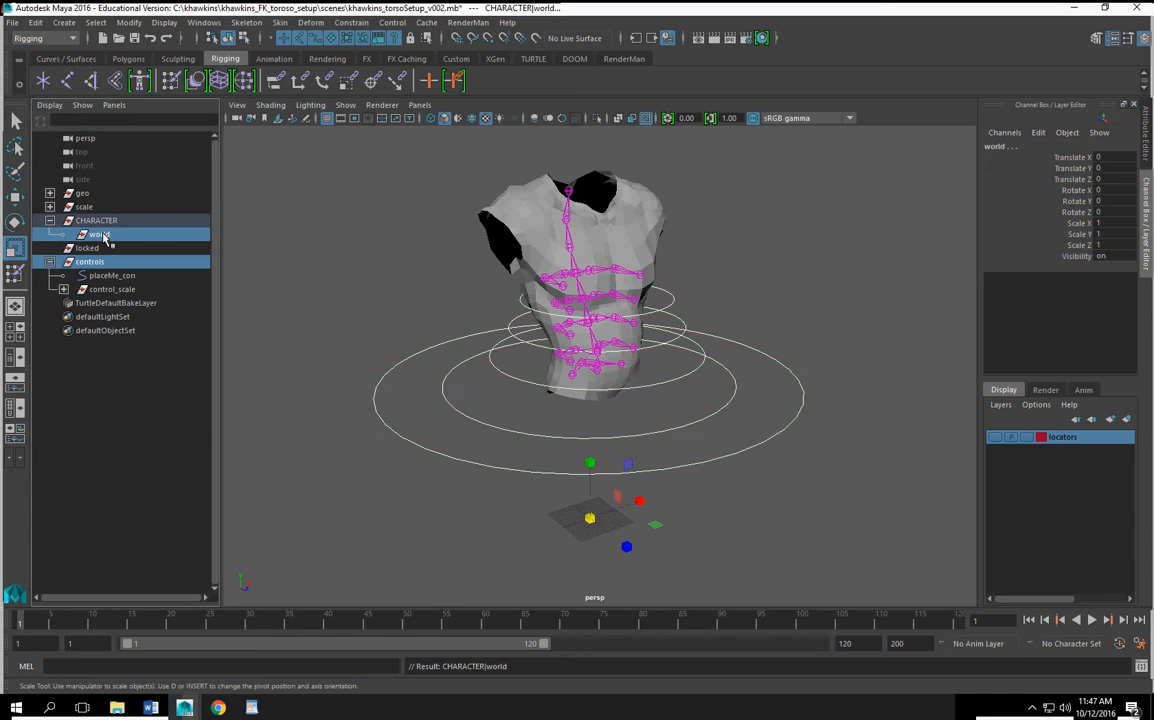
key(p)
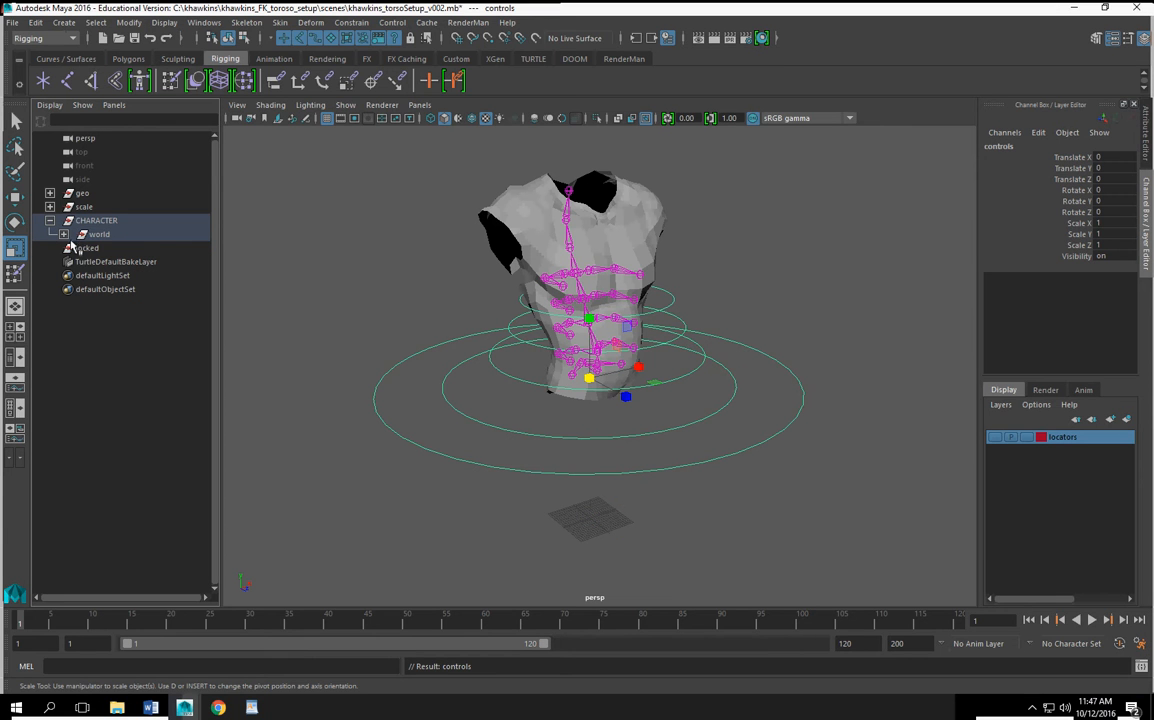
click(64, 234)
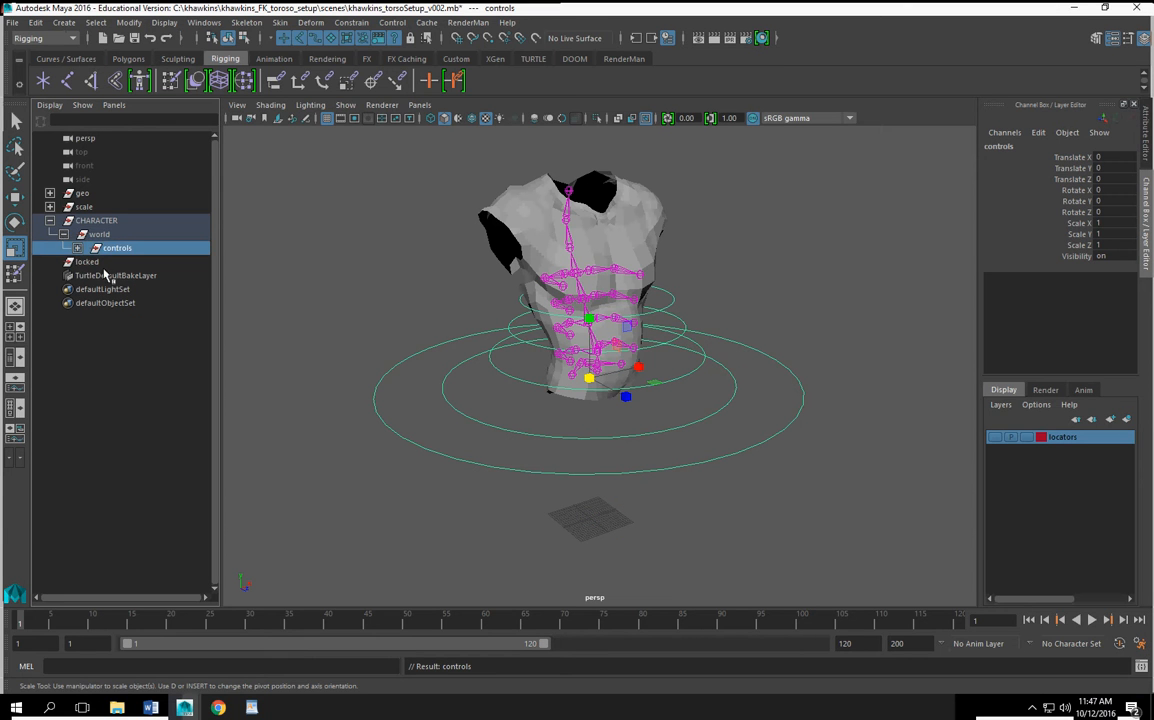
Step: Parent the locked group under the scale group, and expand scale to show its contents
click(88, 262)
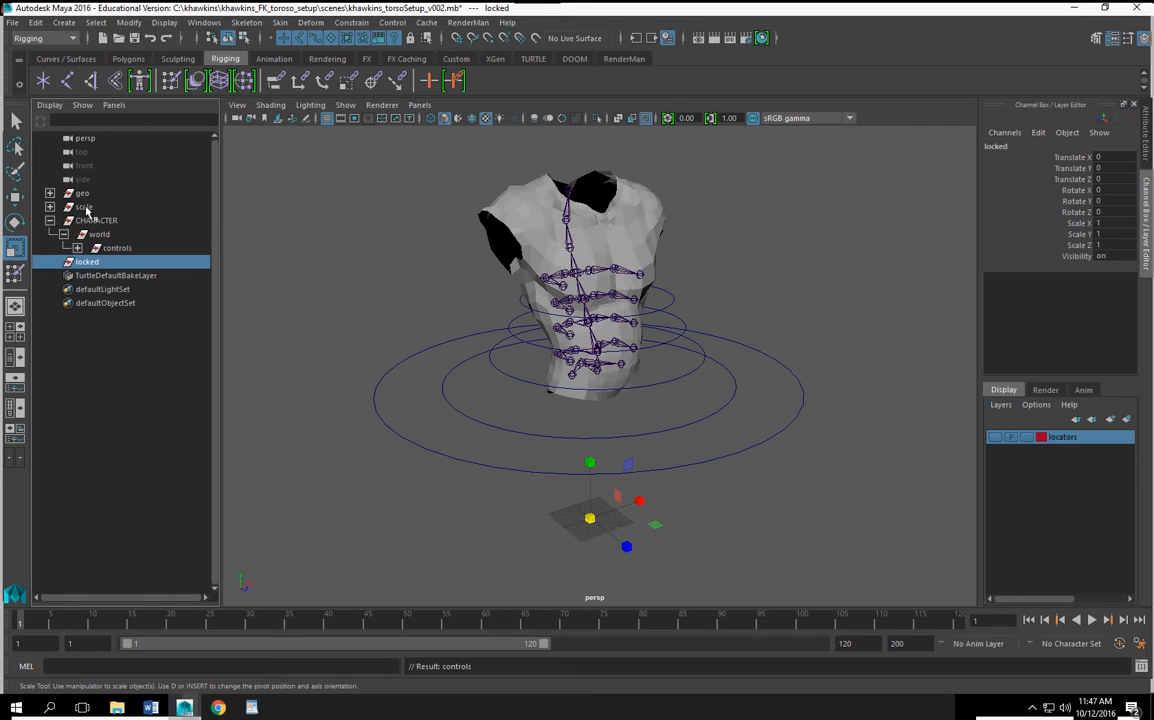
ctrl+click(84, 207)
key(p)
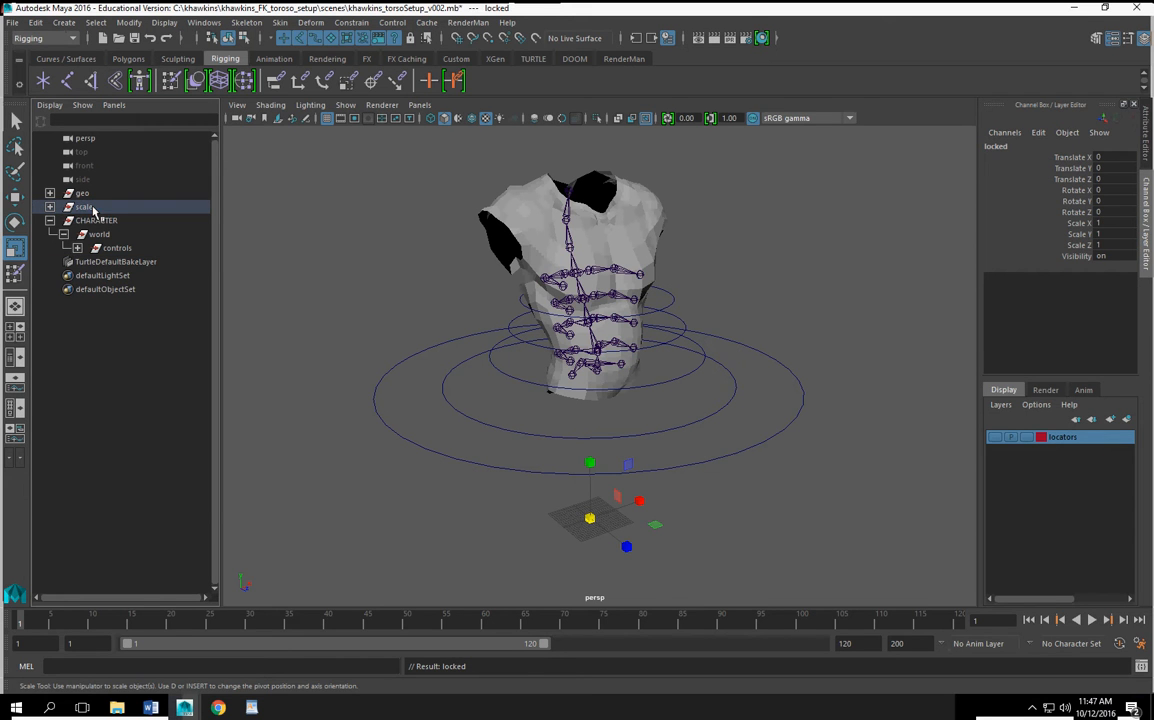
click(50, 207)
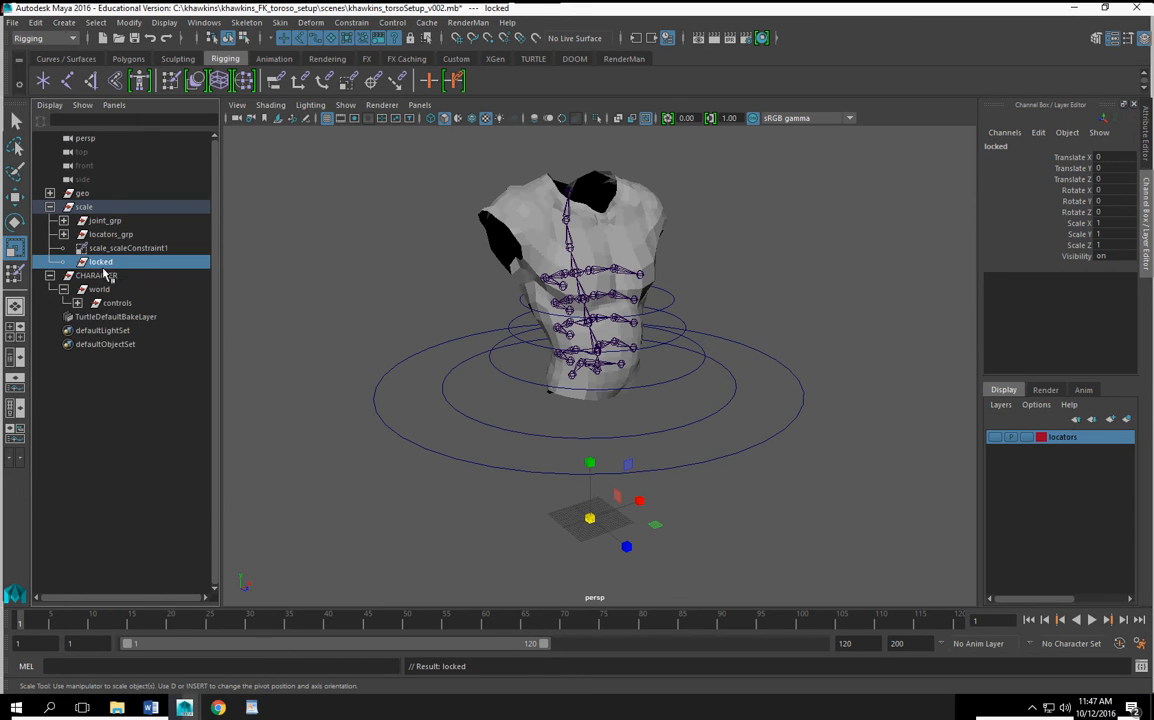
Step: Parent locators_grp under the locked group inside the scale group
click(106, 221)
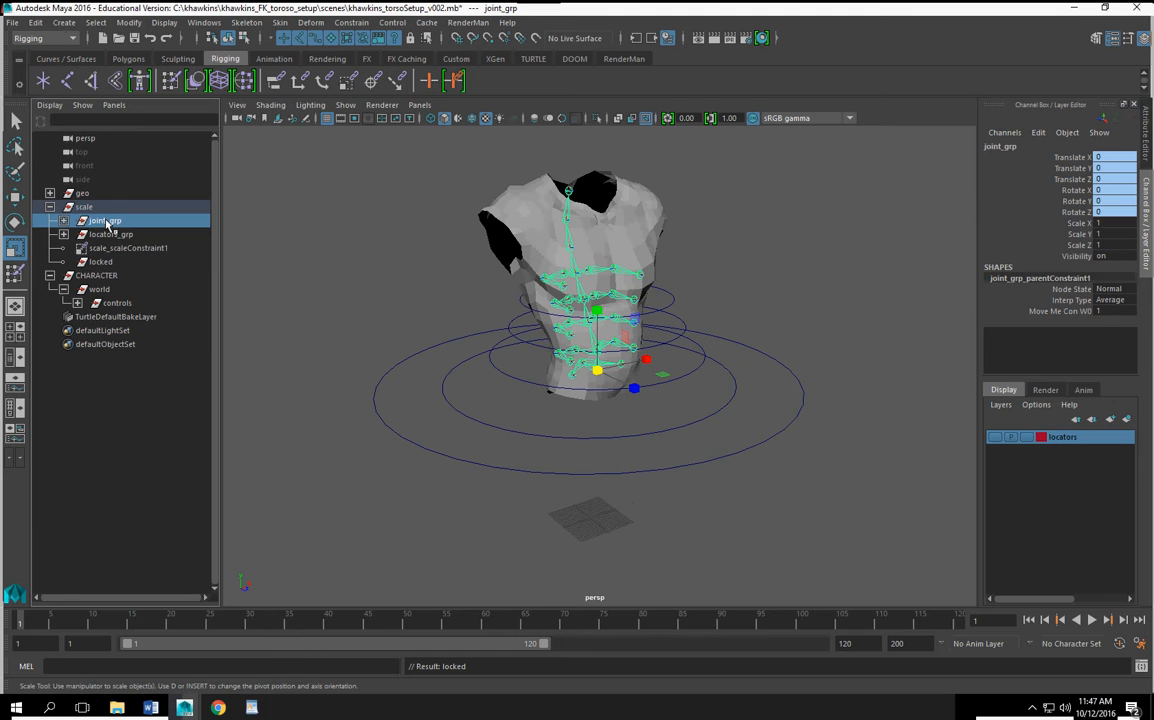
click(100, 262)
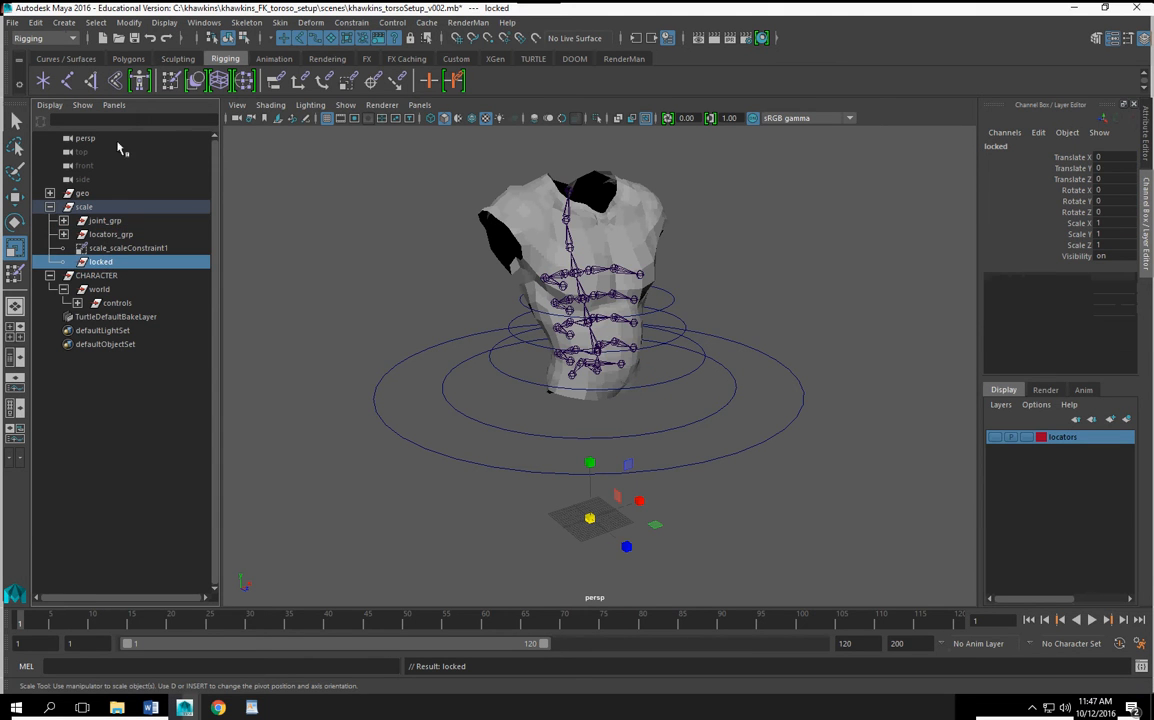
click(106, 221)
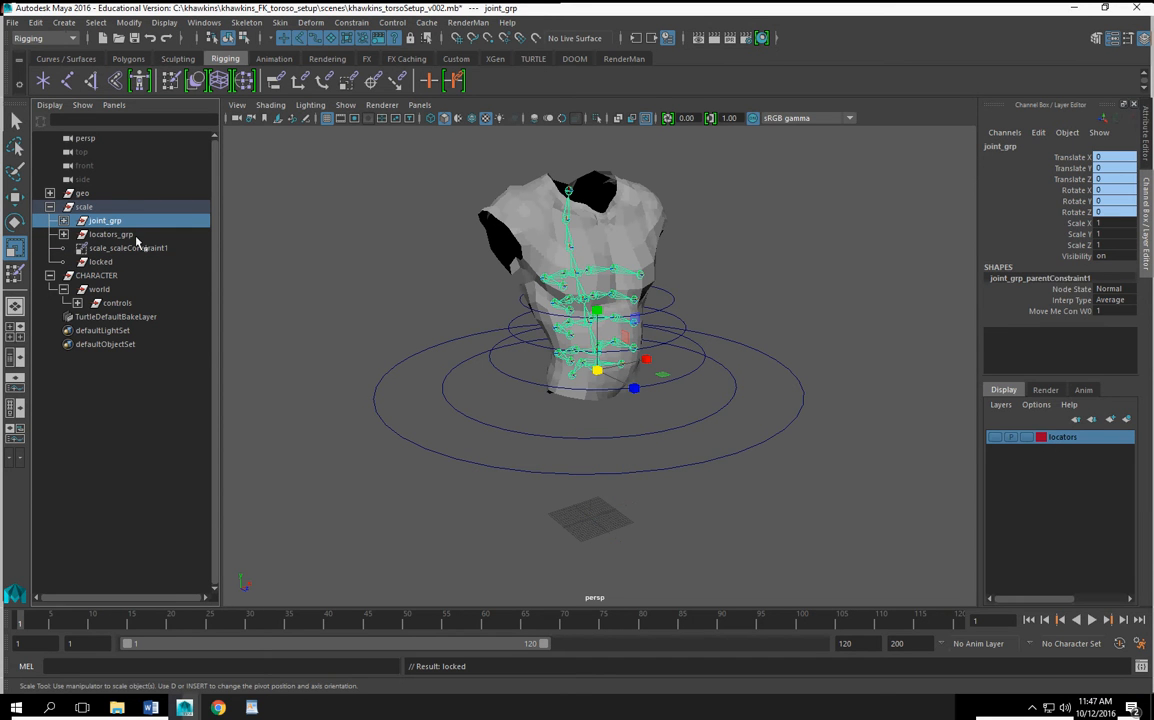
click(112, 234)
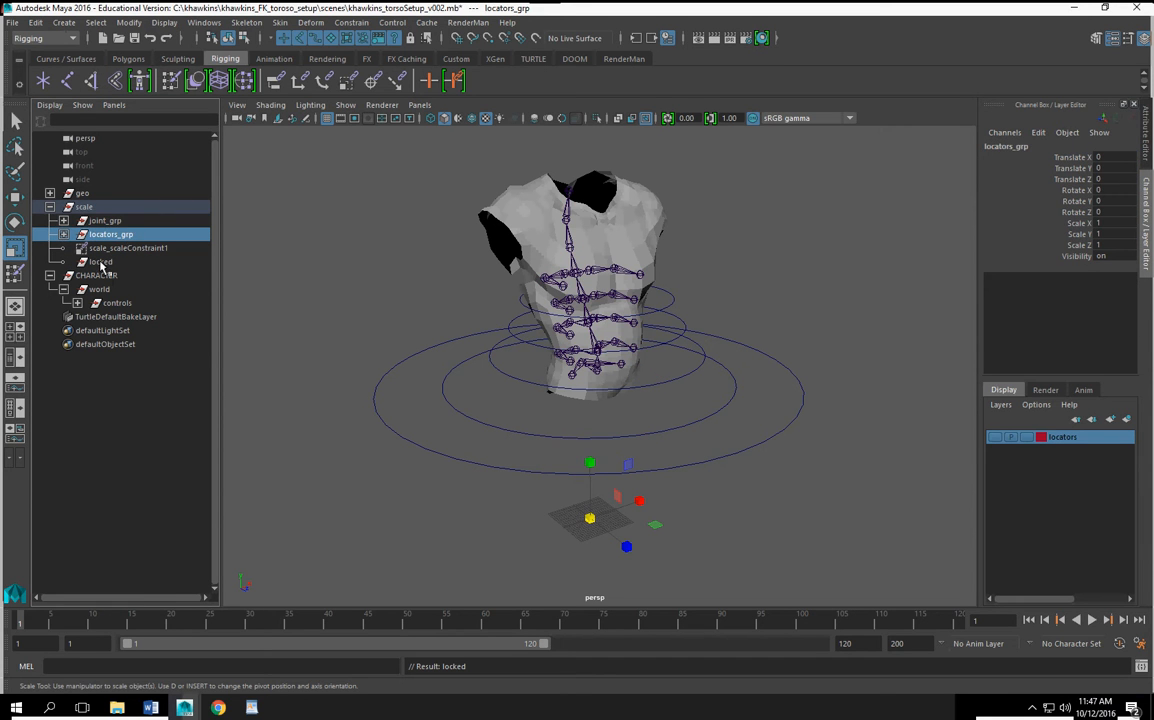
ctrl+click(101, 262)
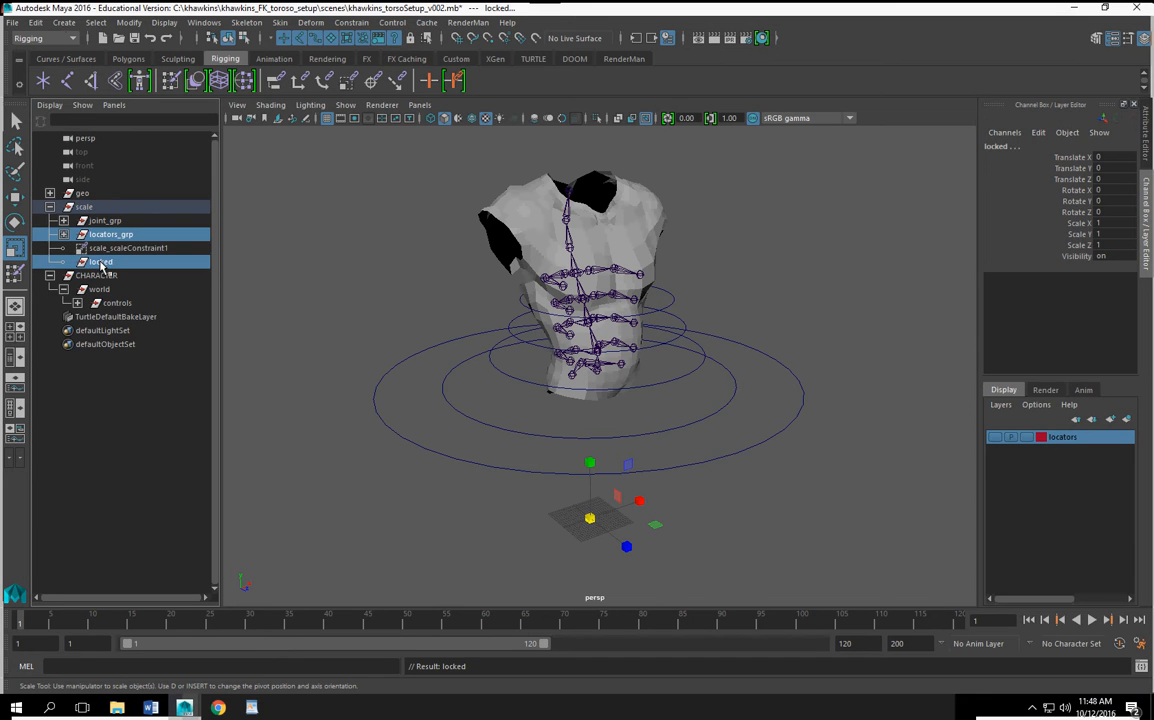
key(p)
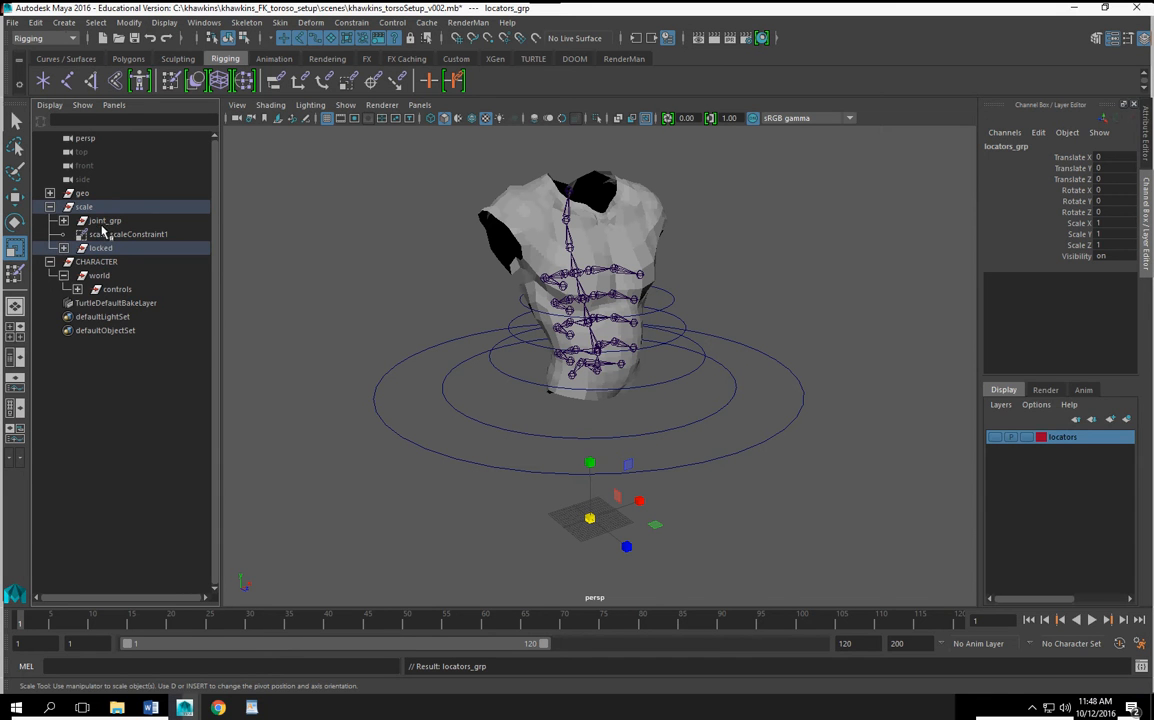
Step: Parent joint_grp under the locked group inside the scale group
click(103, 235)
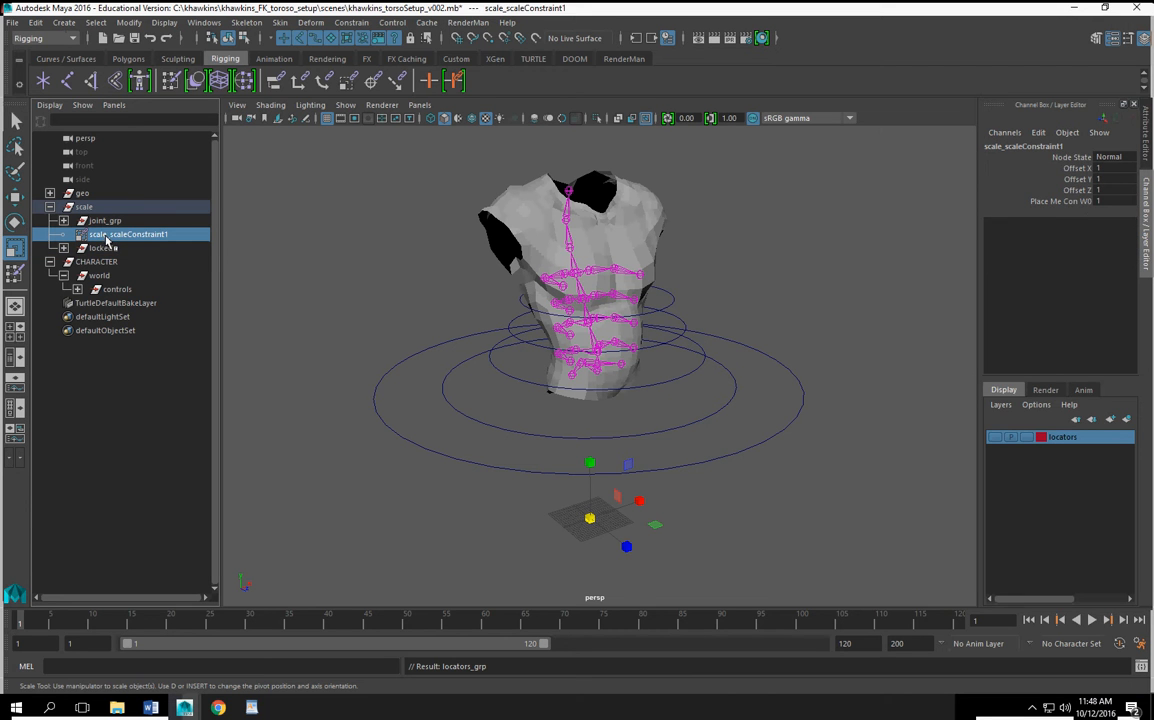
click(108, 220)
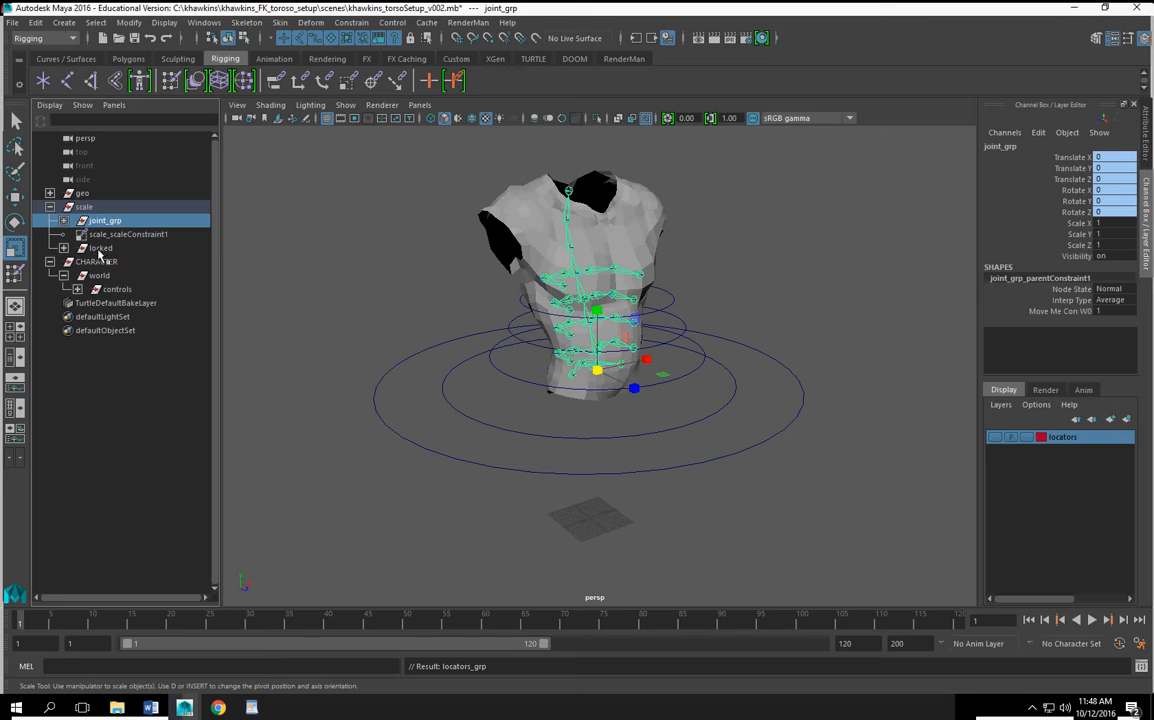
ctrl+click(100, 249)
key(p)
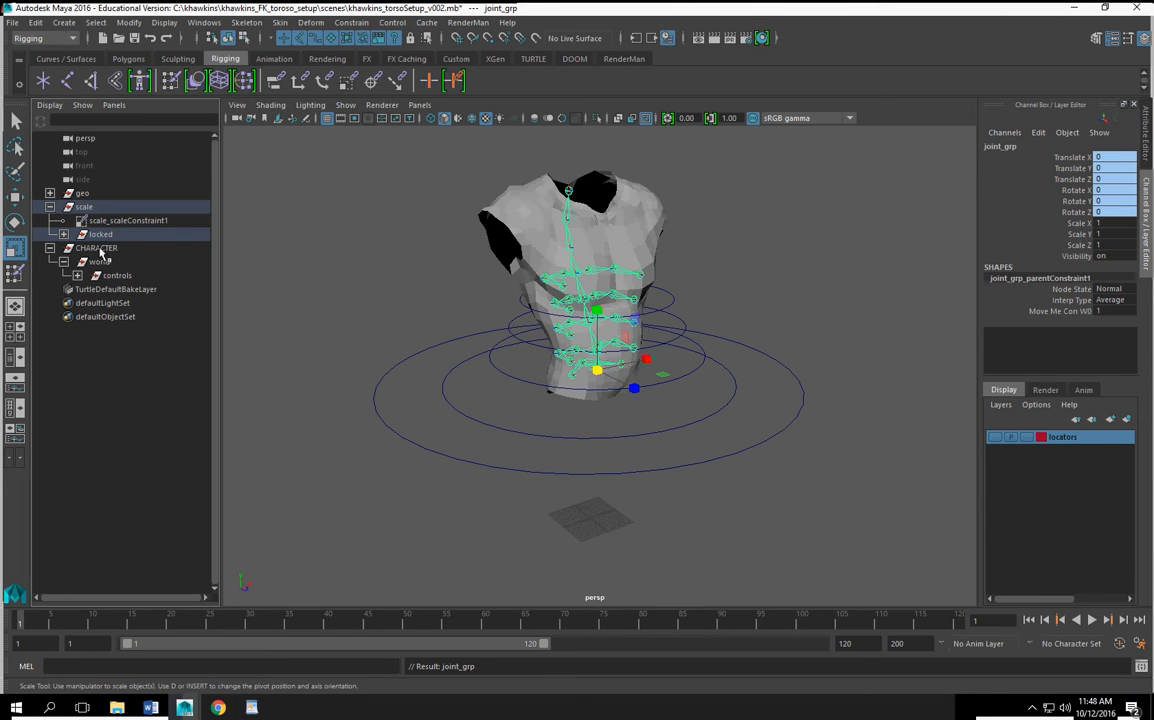
drag(151, 286, 132, 272)
Step: Select the locked group and save the scene as a new Maya Binary version with the file name ending in torsoSetup_v003.mb
click(105, 235)
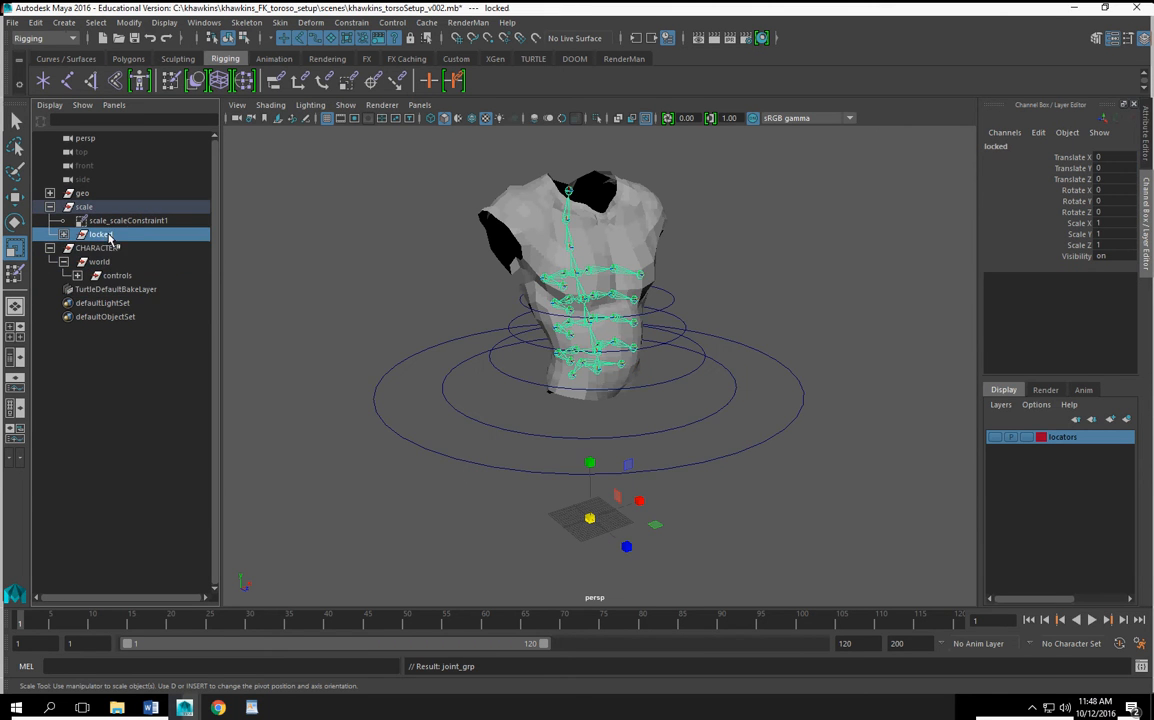
click(13, 22)
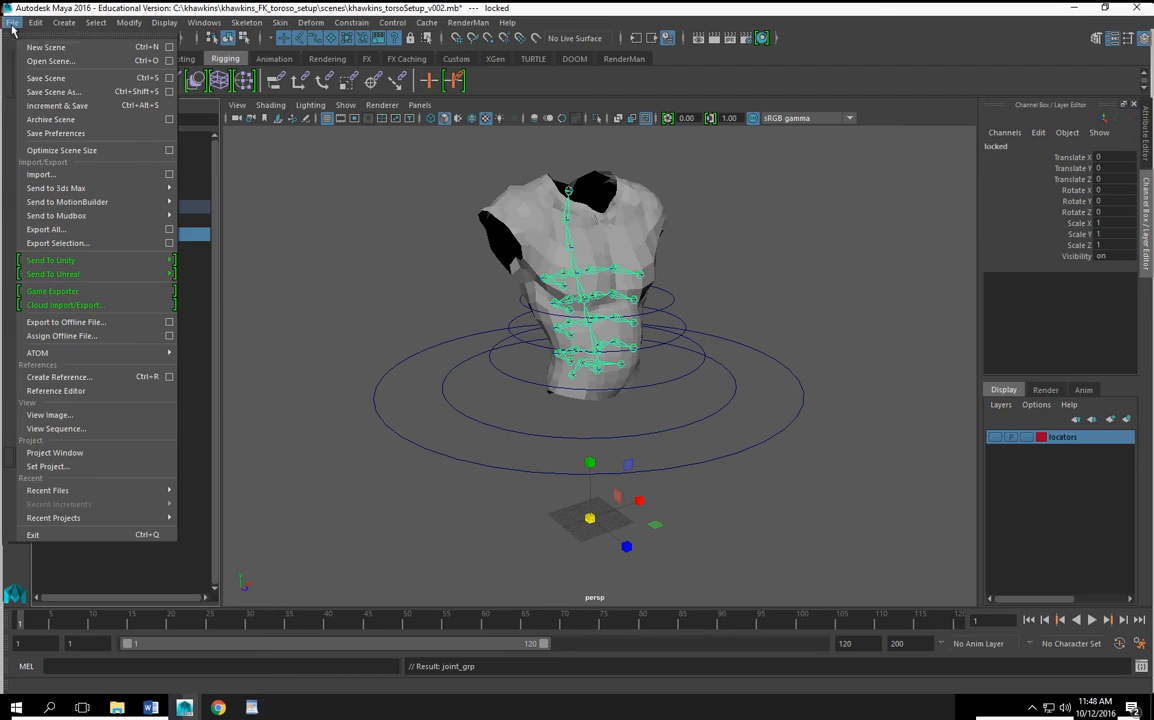
click(60, 91)
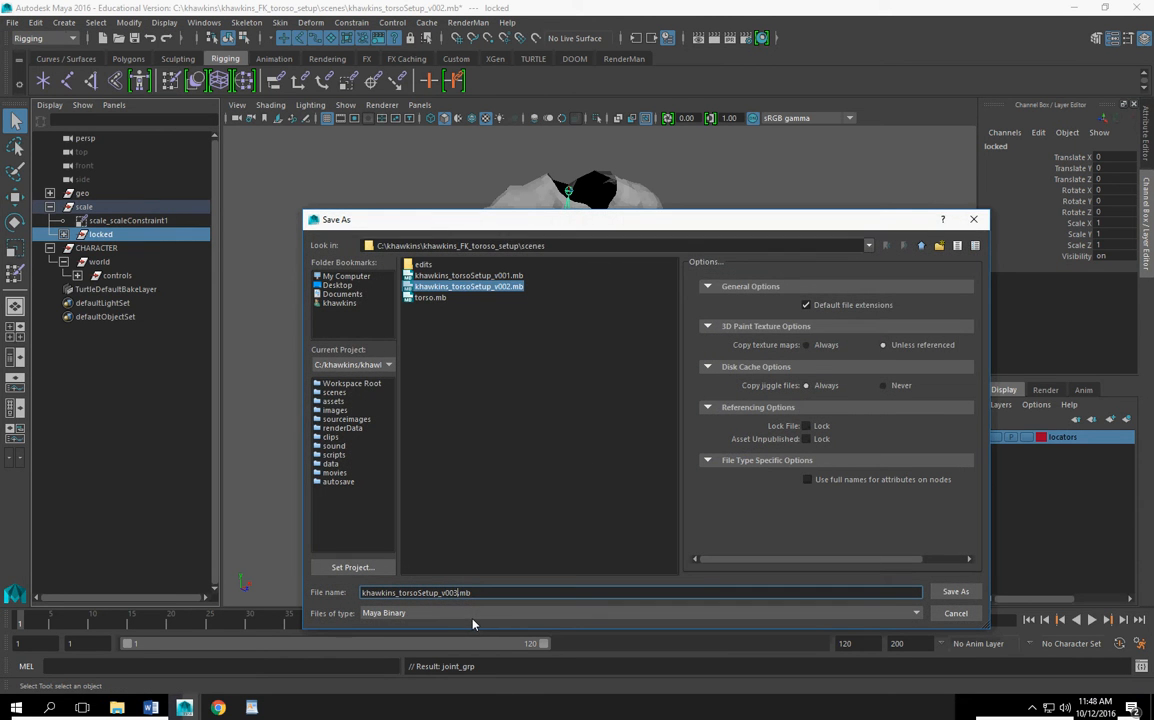
key(Return)
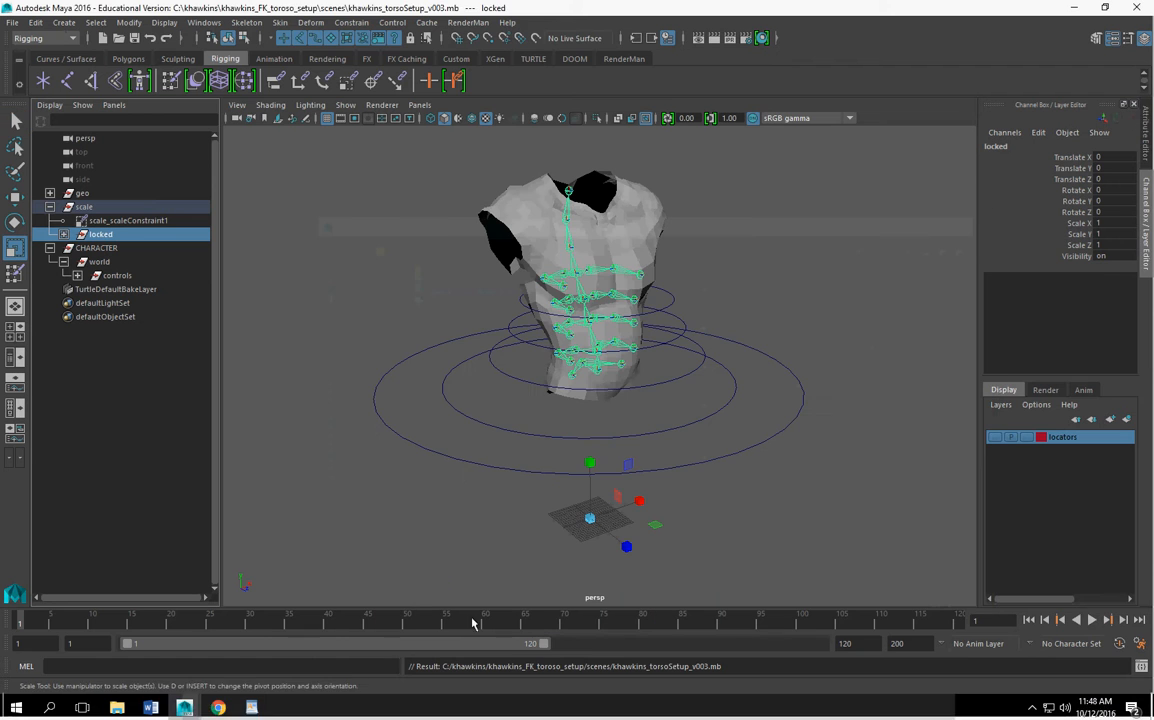
Step: Center the pivot of the locked group, deselect it and briefly expand it to check its contents
click(130, 22)
click(166, 107)
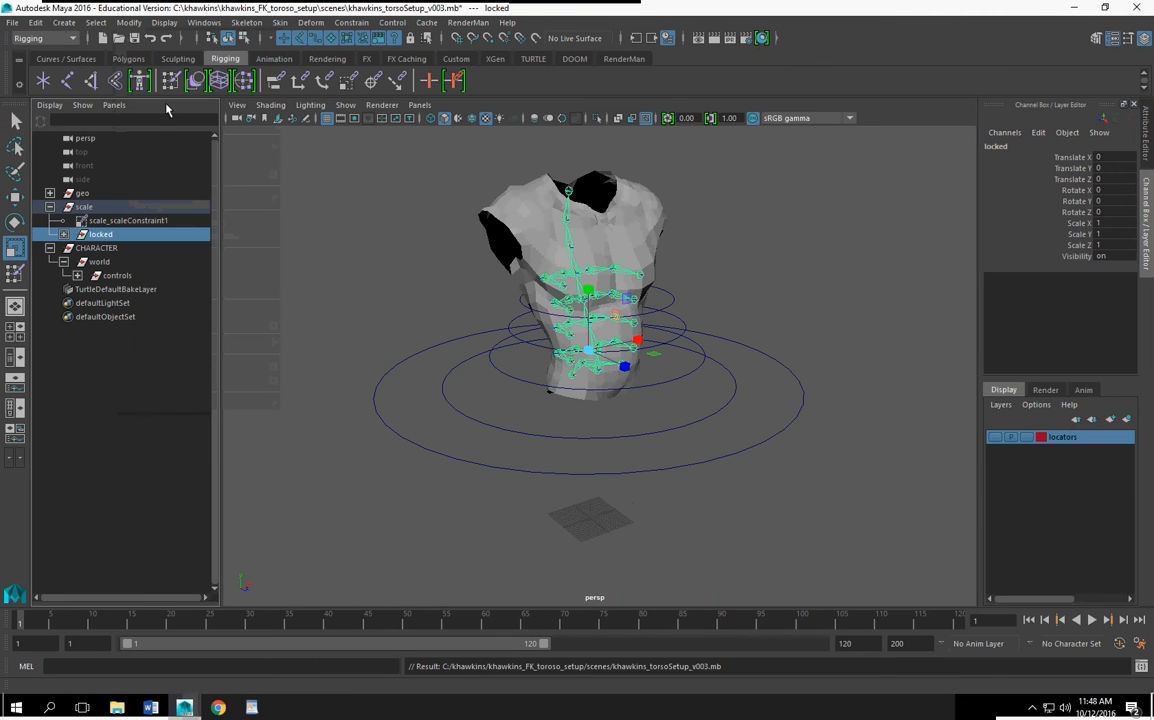
click(63, 234)
click(104, 440)
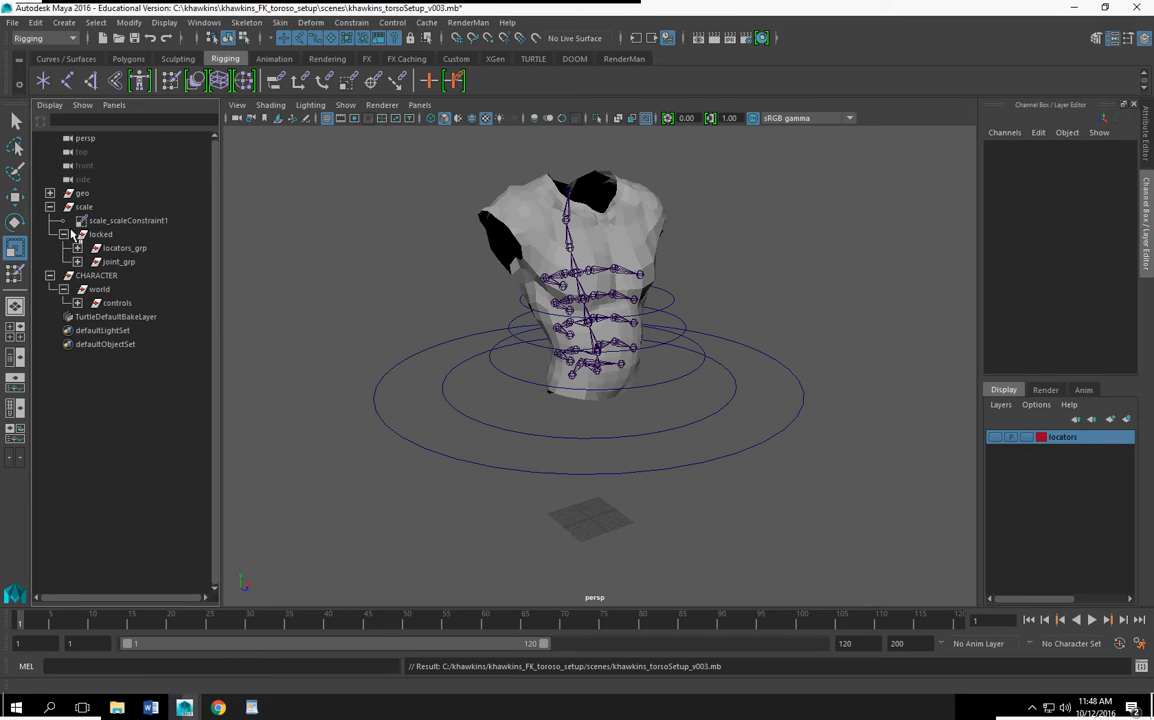
click(63, 234)
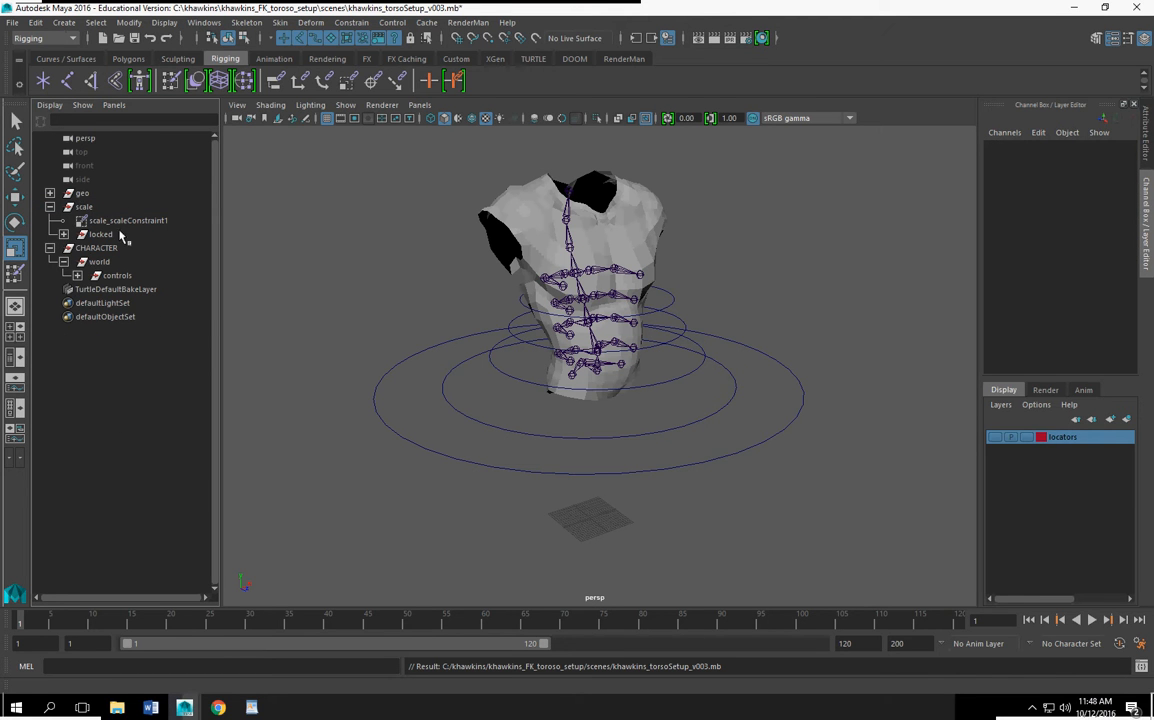
Step: Parent the geo group and the scale group under the world group inside CHARACTER
click(84, 194)
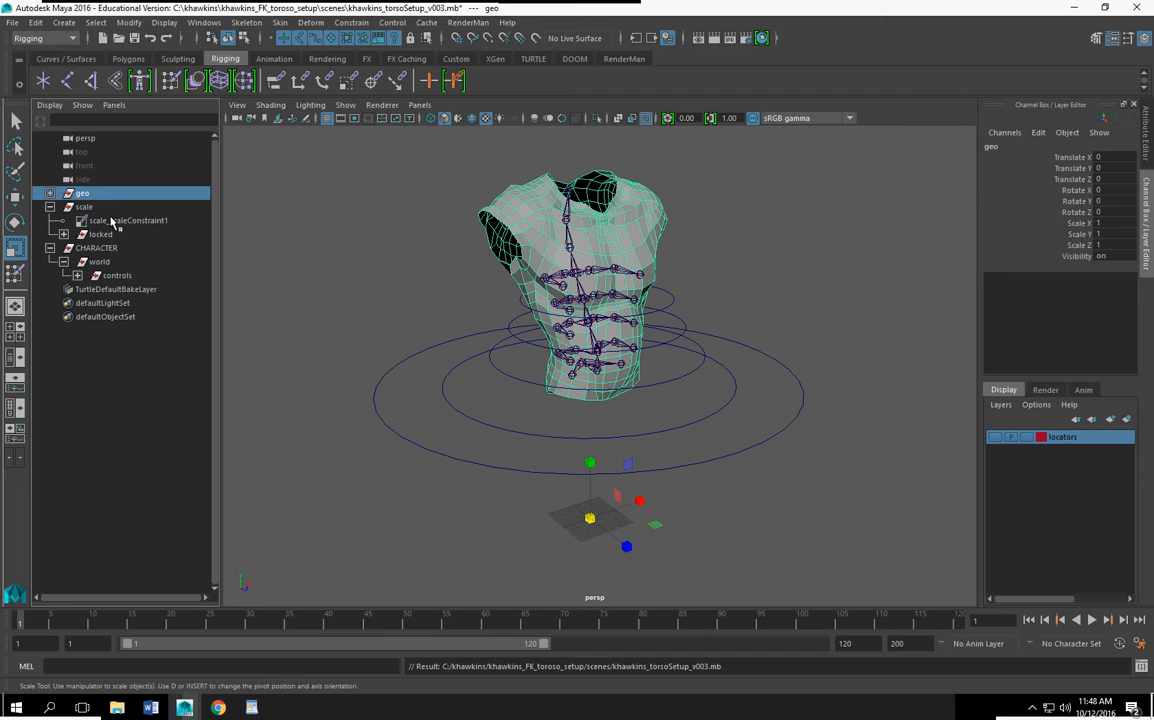
ctrl+click(100, 261)
key(p)
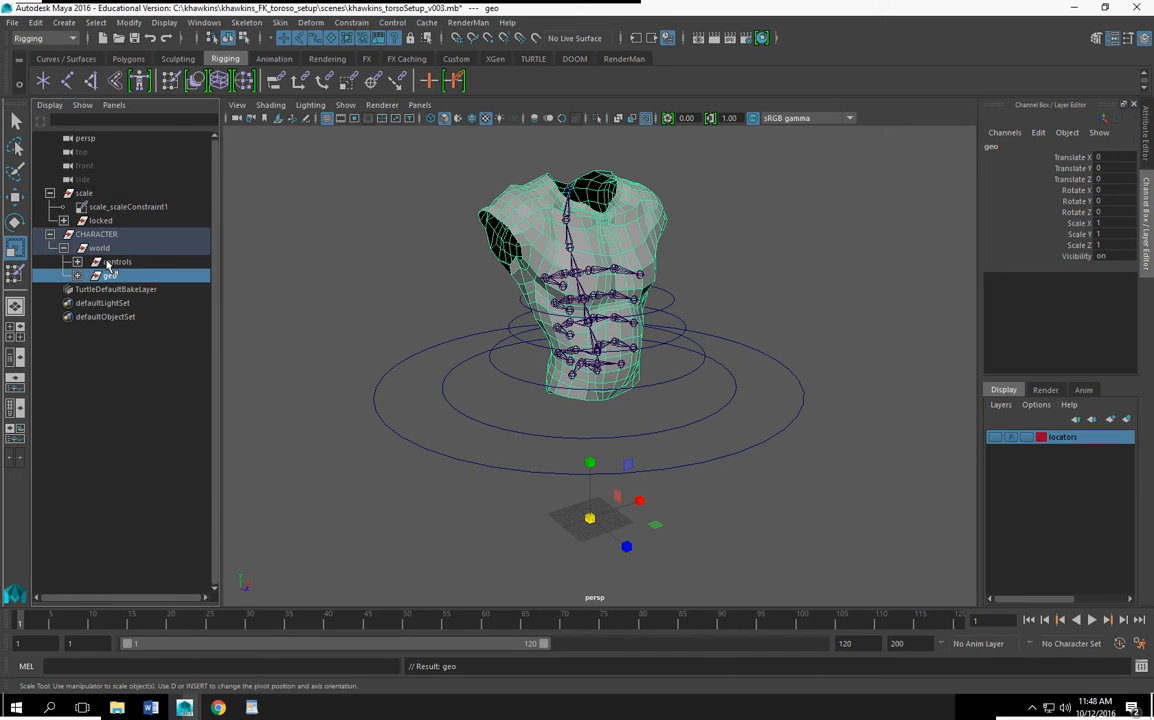
click(85, 196)
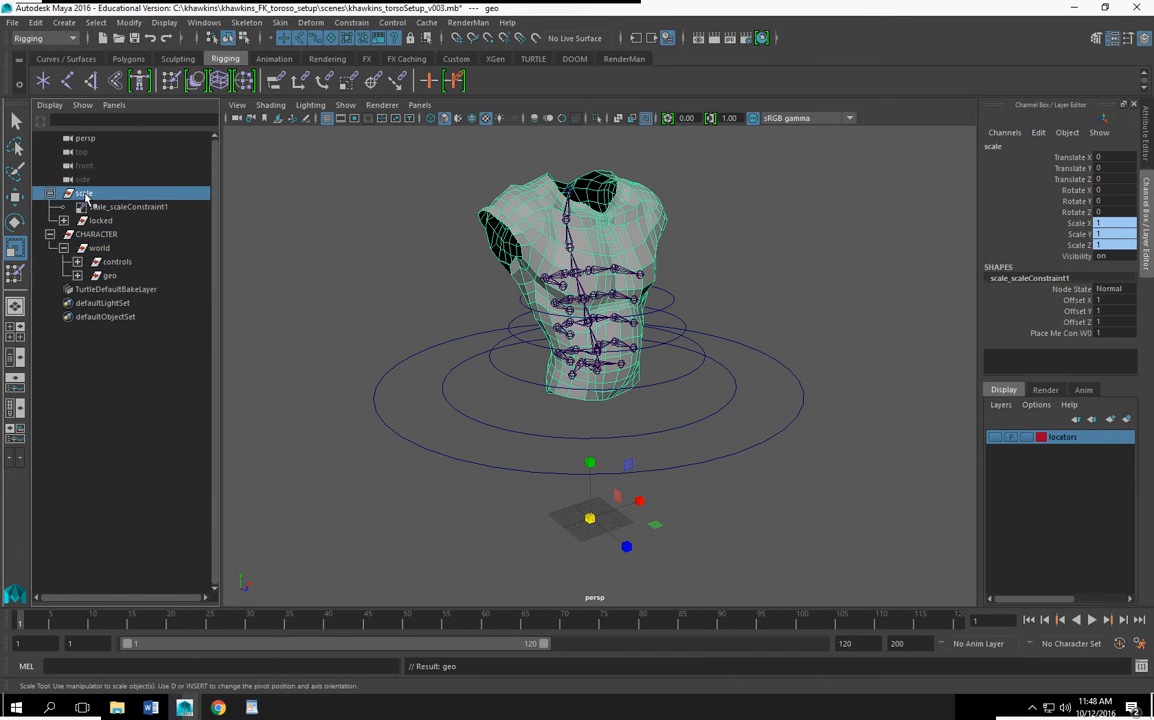
ctrl+click(100, 248)
key(p)
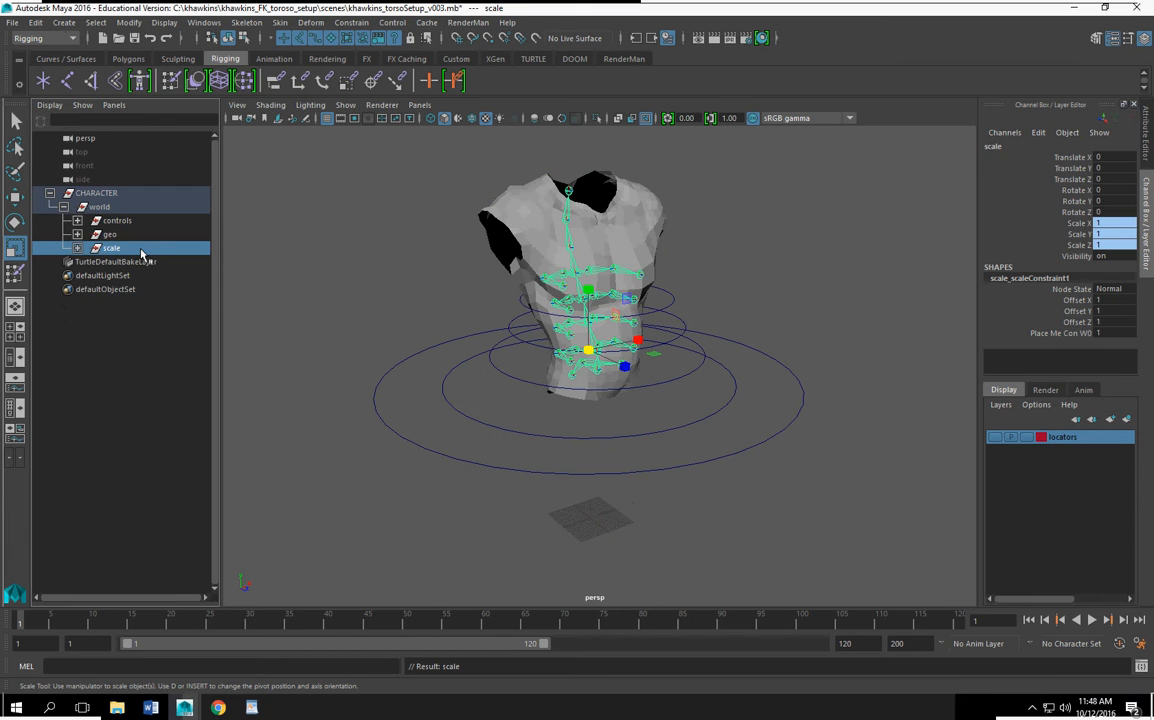
Step: Expand the scale, geo, controls and control_scale groups to review the full CHARACTER hierarchy
click(77, 249)
click(77, 220)
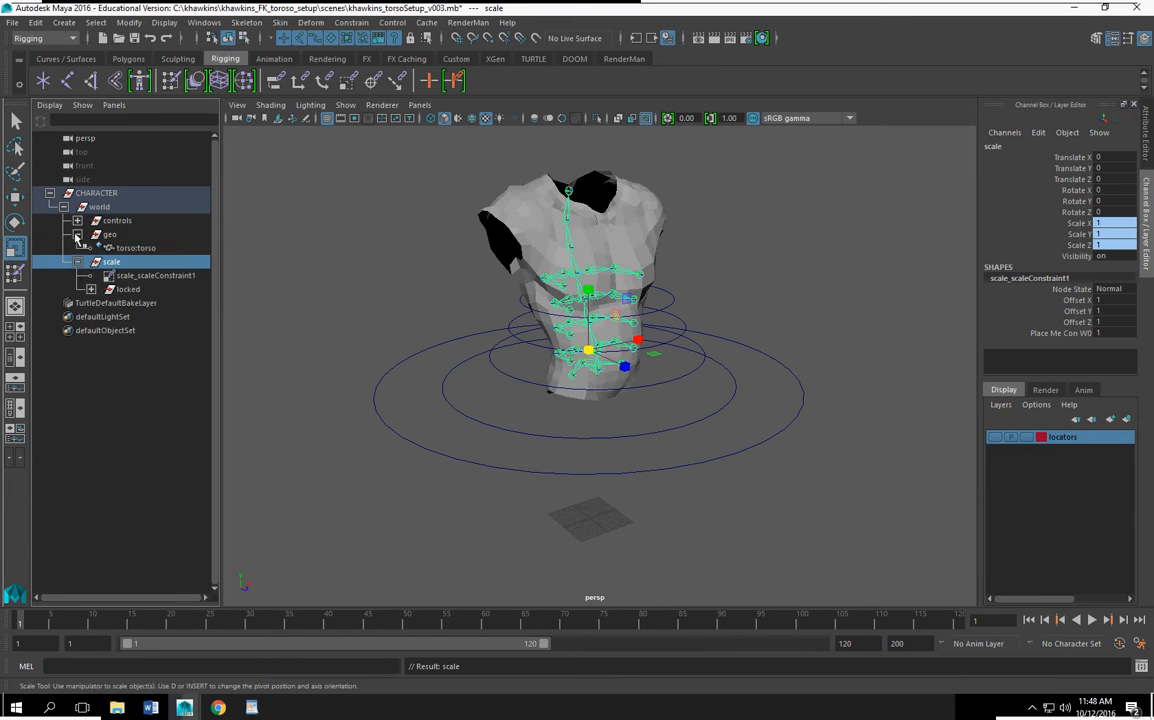
click(77, 261)
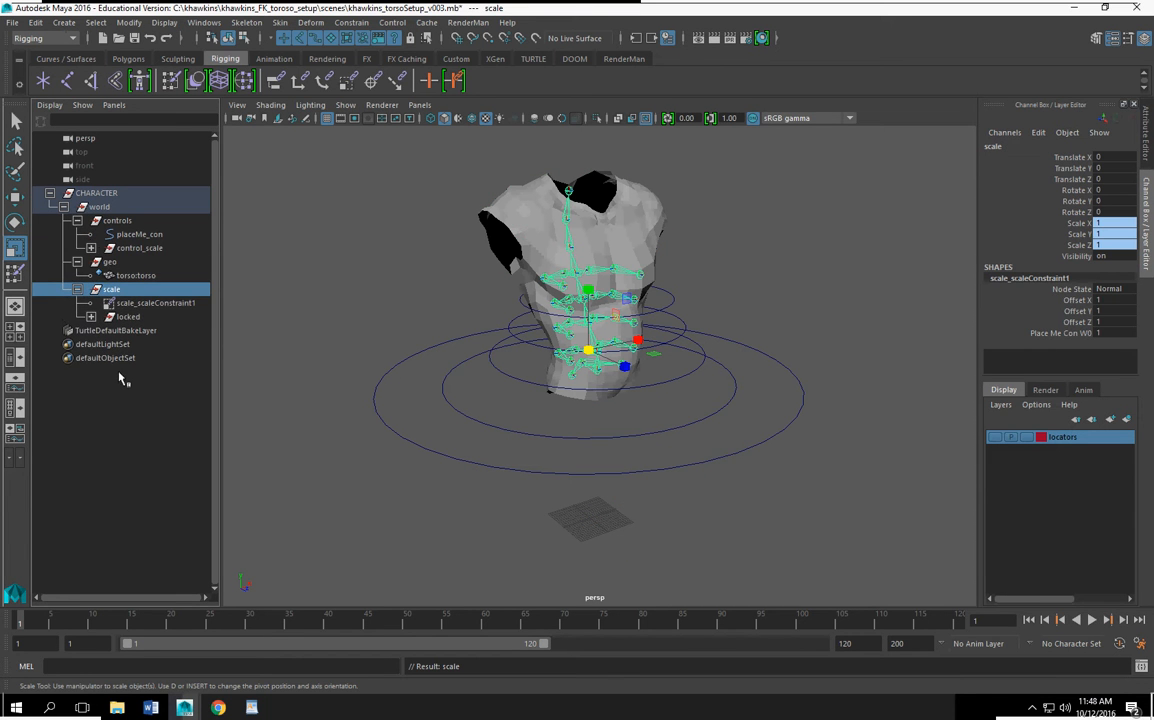
click(91, 248)
Step: Test placeMe_con by moving it freely and scaling it uniformly to about 1.52, undoing each change
alt+drag(382, 455, 464, 469)
click(464, 469)
key(w)
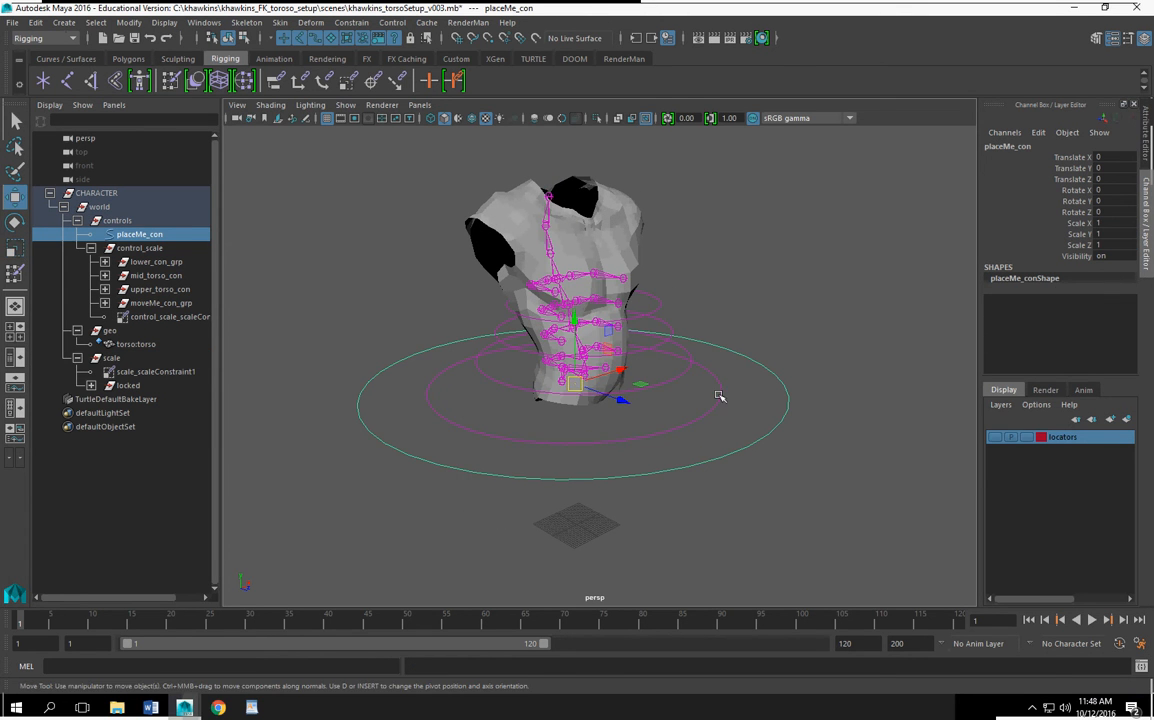
drag(569, 385, 538, 393)
key(ctrl+z)
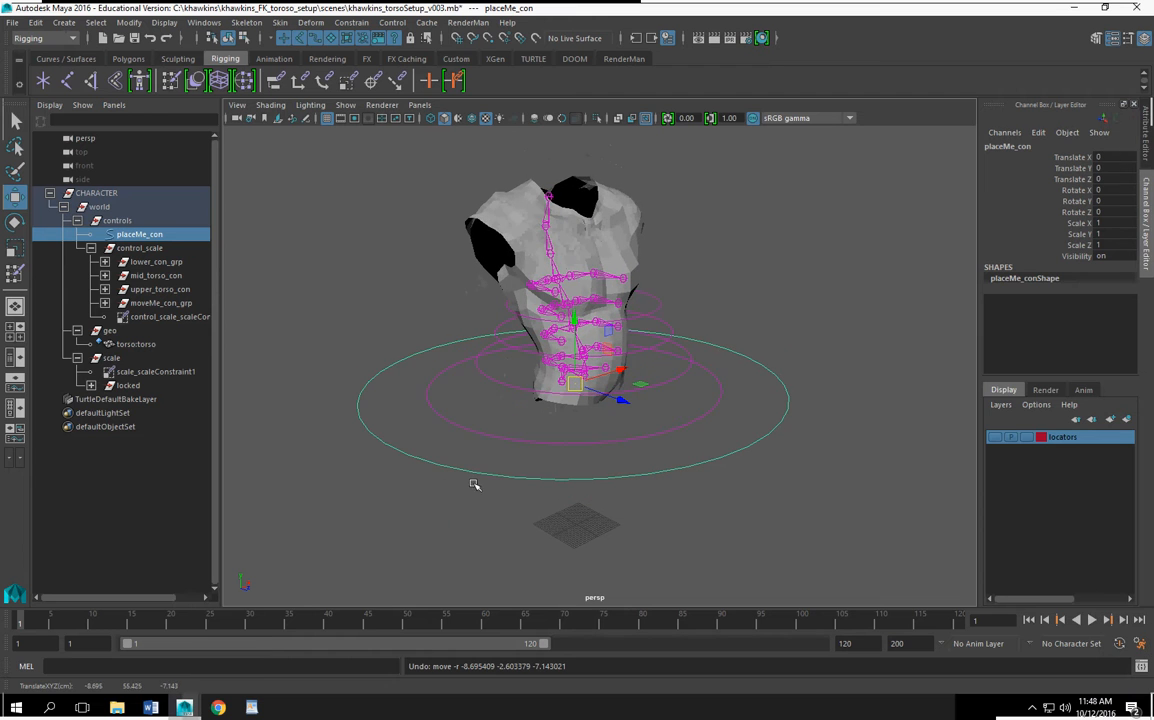
click(14, 250)
drag(639, 383, 768, 417)
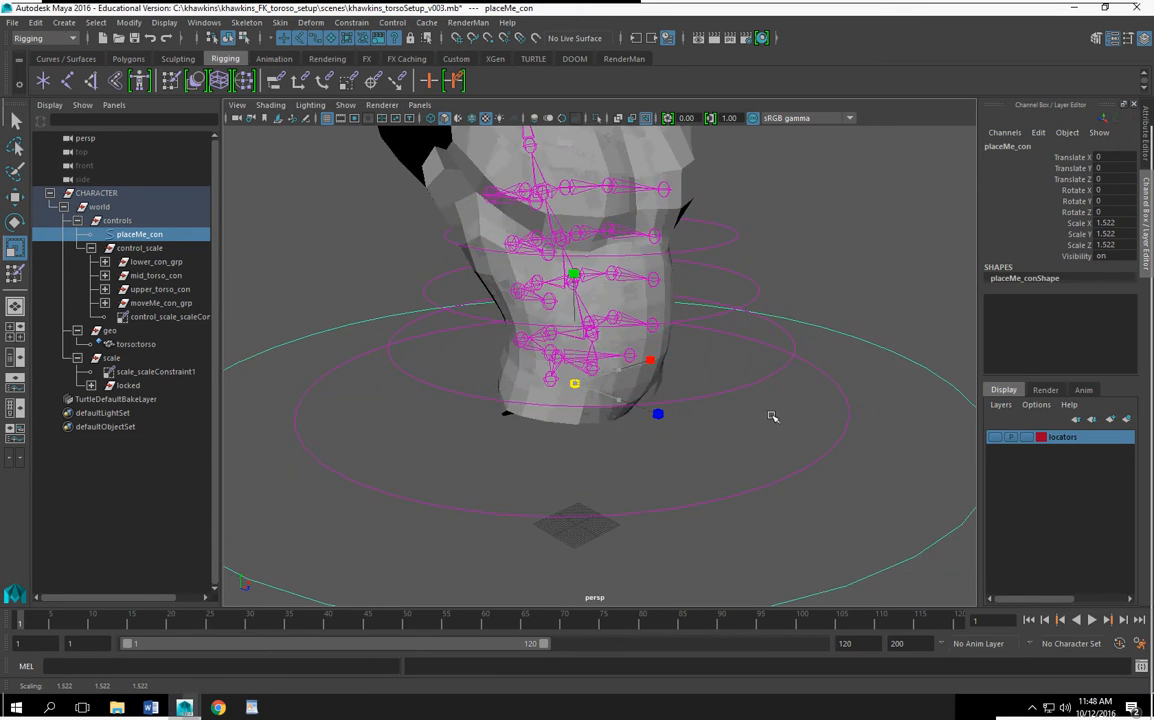
key(ctrl+z)
Step: Test the moveMe_con curve by moving it sideways, and undo the move
click(478, 436)
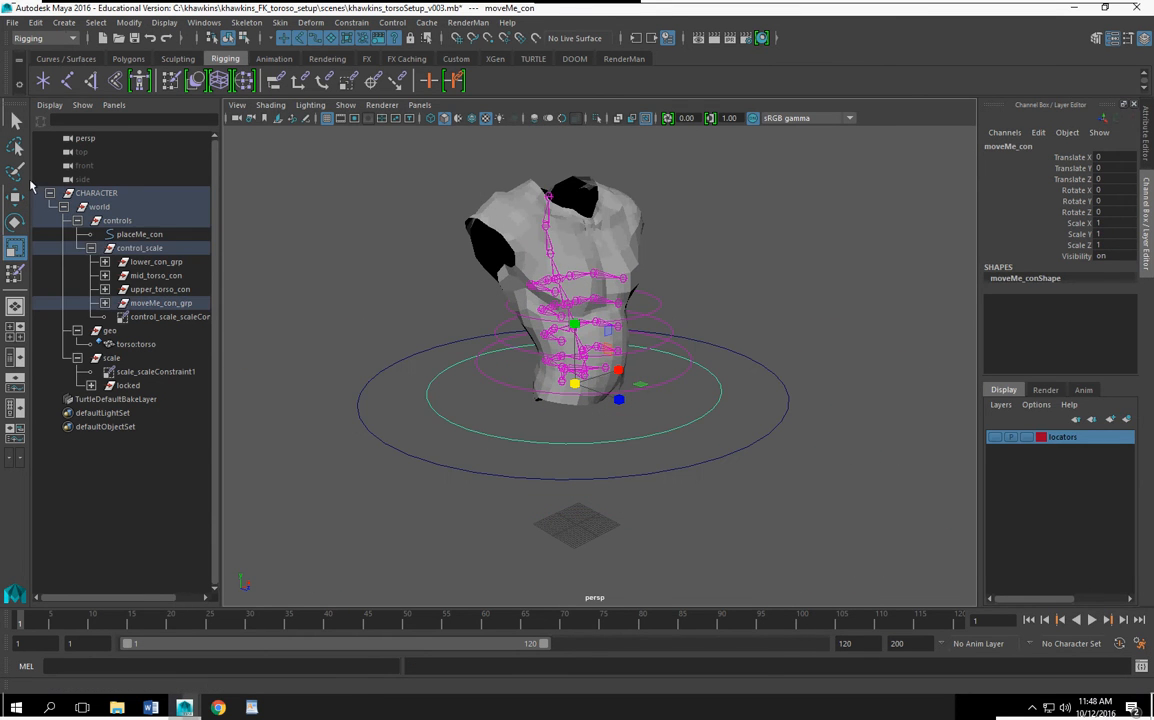
key(w)
drag(575, 383, 695, 368)
key(ctrl+z)
Step: Test the mid_torso_con control by rotating it, and undo the rotation
click(156, 275)
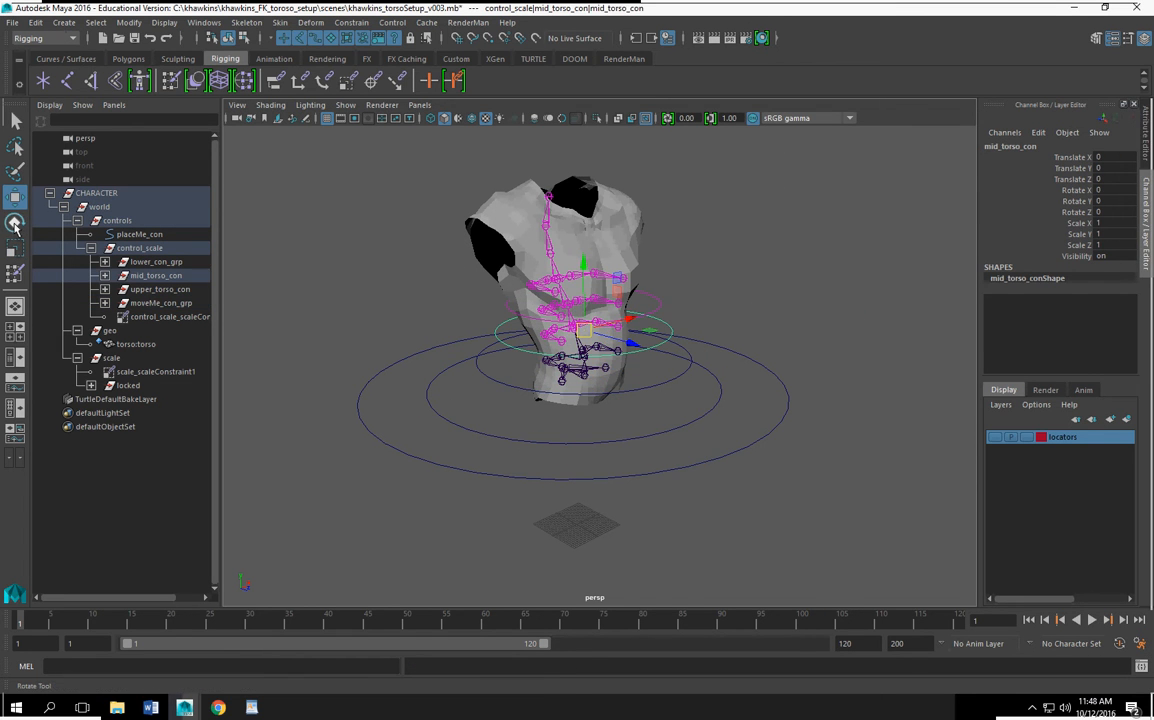
click(15, 223)
drag(563, 276, 636, 353)
key(ctrl+z)
alt+drag(824, 518, 828, 516)
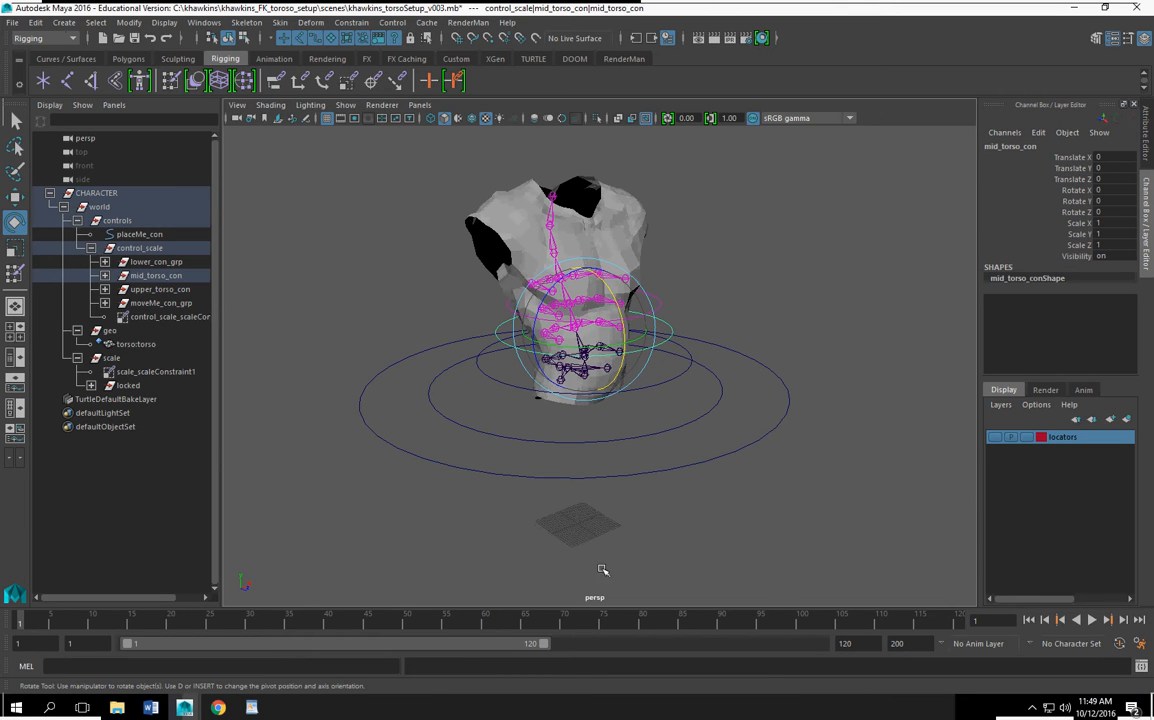
Step: Lock and hide all translate, rotate and scale channels on the CHARACTER group
click(366, 498)
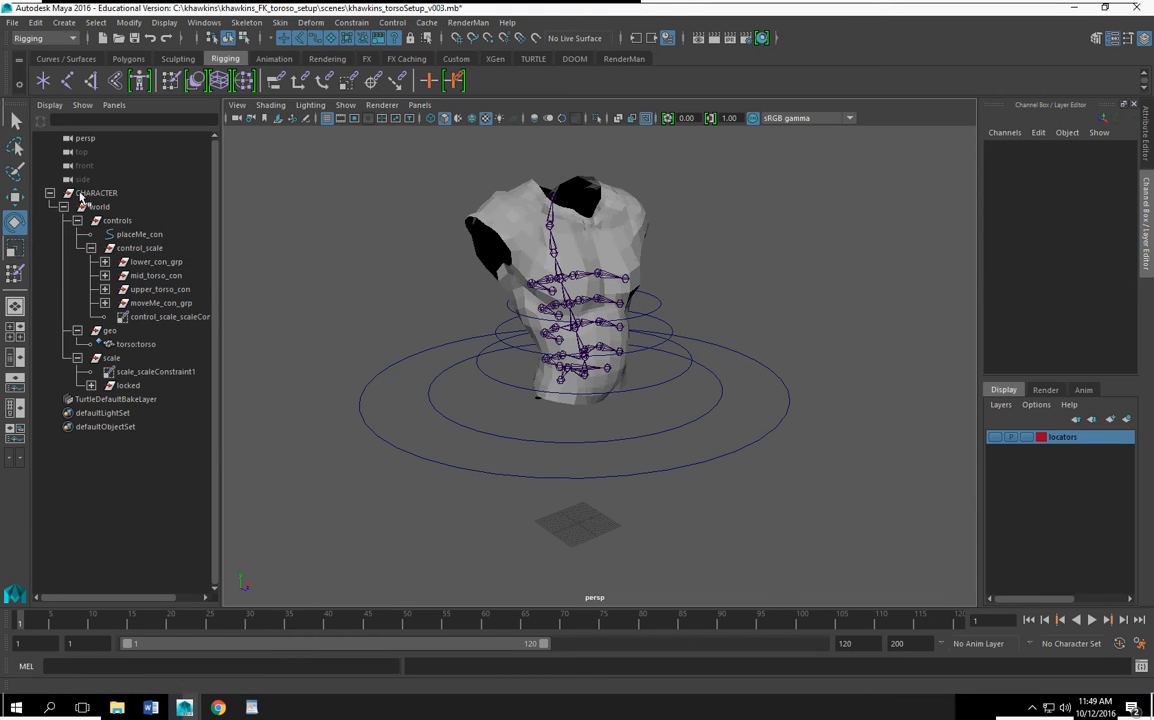
click(175, 194)
drag(1075, 157, 1076, 245)
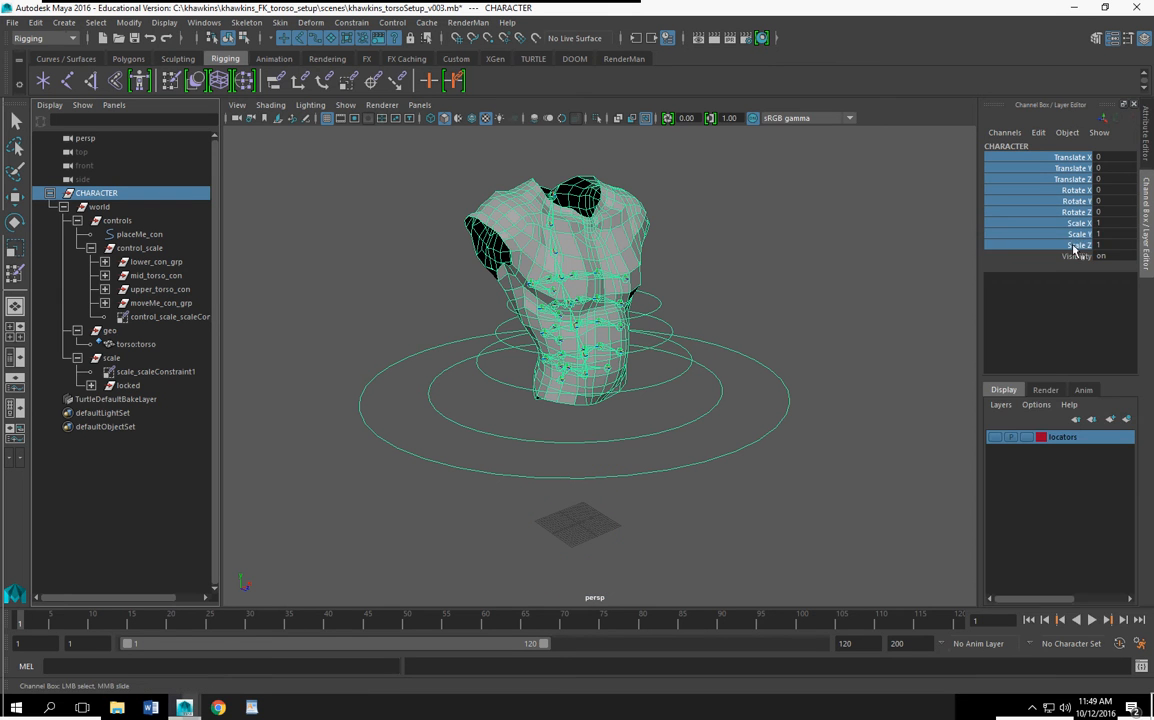
right_click(1076, 240)
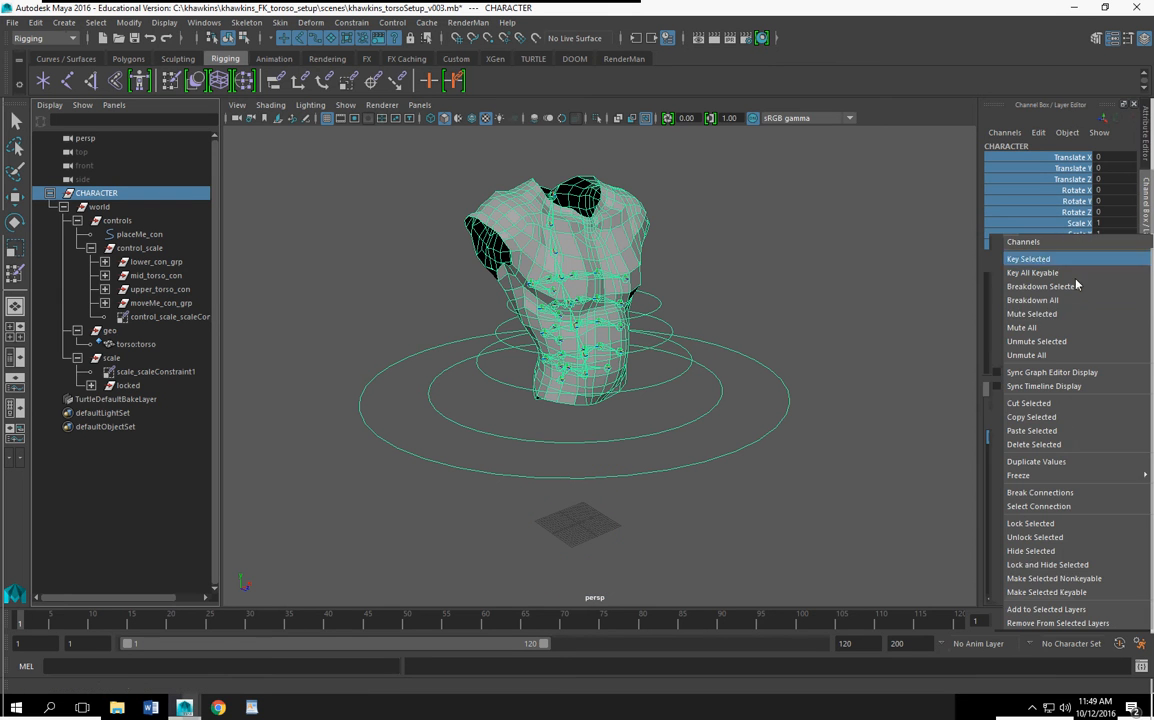
click(1047, 564)
Step: Lock and hide all translate, rotate and scale channels on the world group
click(99, 206)
drag(1075, 157, 1076, 245)
right_click(1076, 240)
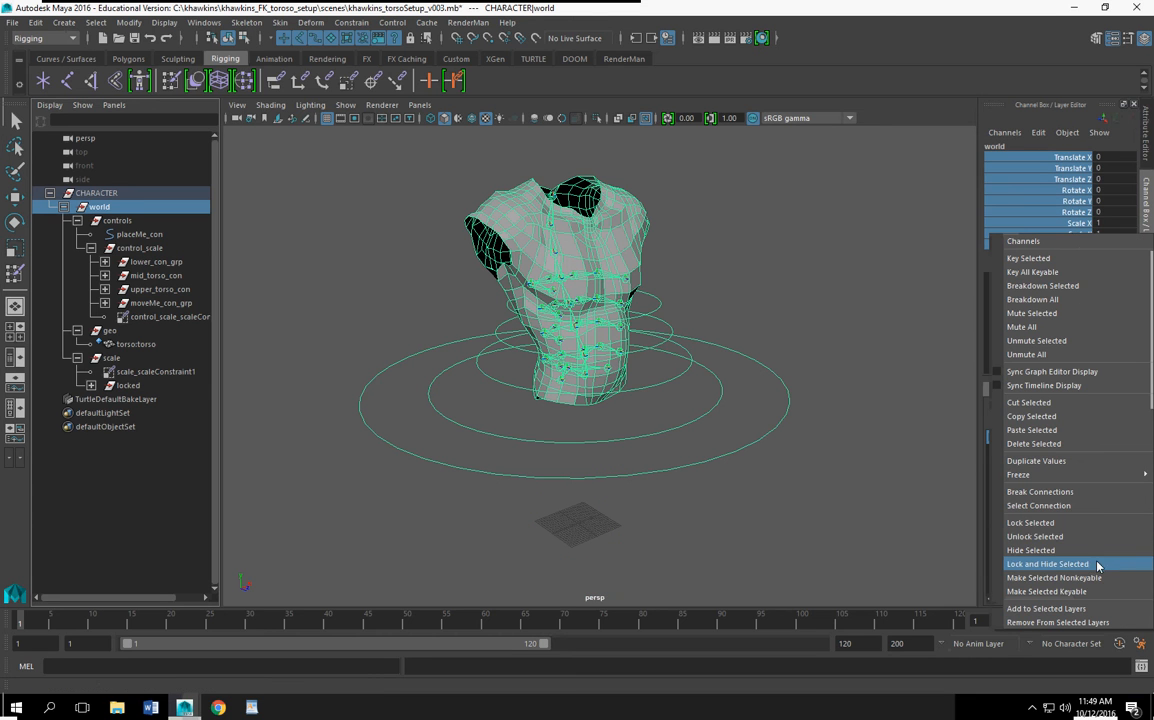
click(1095, 563)
key(e)
Step: Lock and hide all translate, rotate and scale channels on the controls group
click(117, 220)
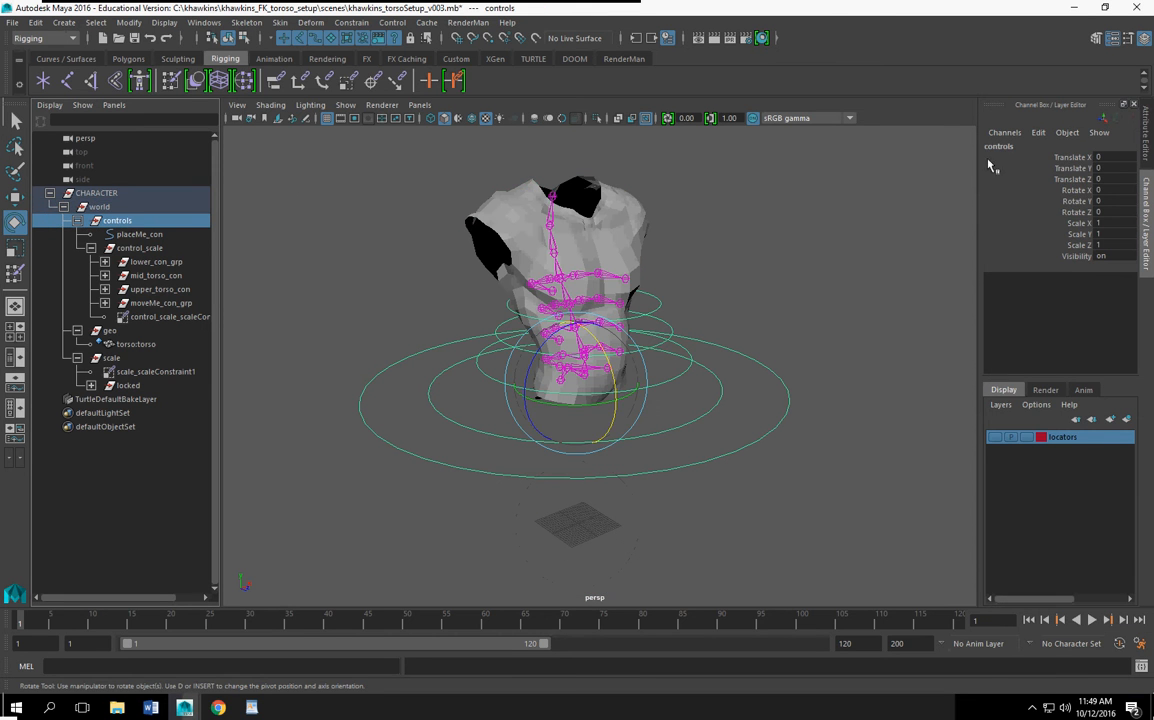
drag(1075, 157, 1074, 236)
right_click(1073, 240)
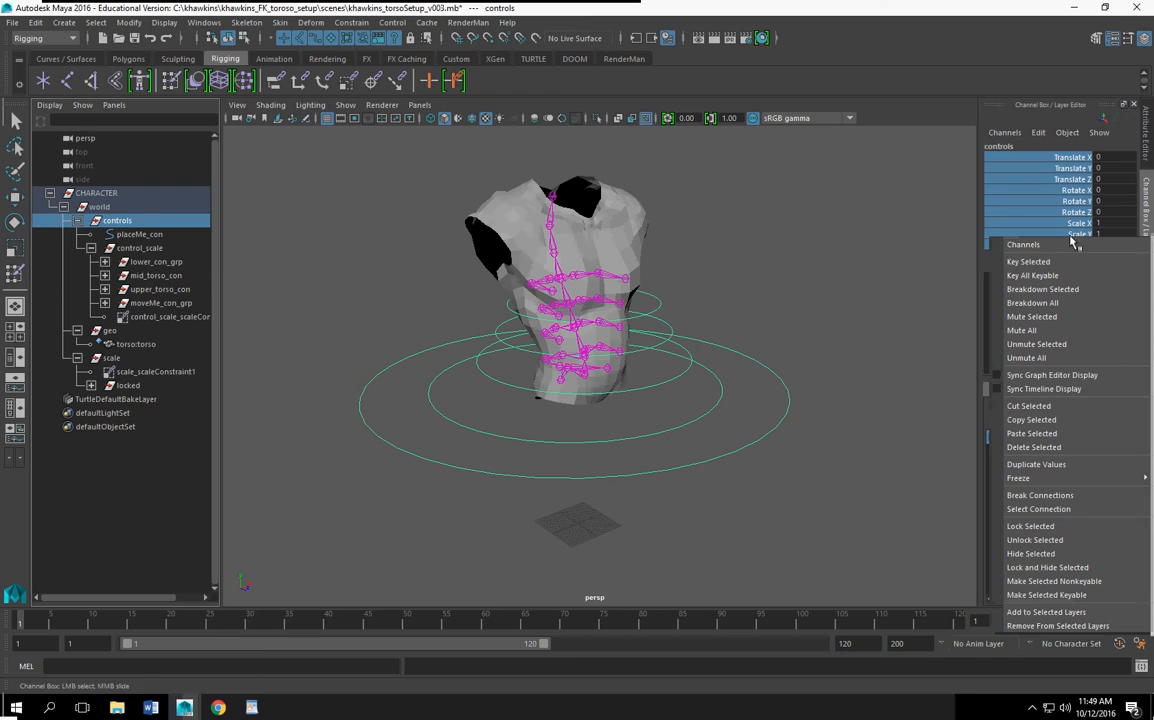
click(1040, 567)
key(e)
Step: Lock and hide all translate, rotate and scale channels on the control_scale group, leaving placeMe_con unlocked
click(140, 234)
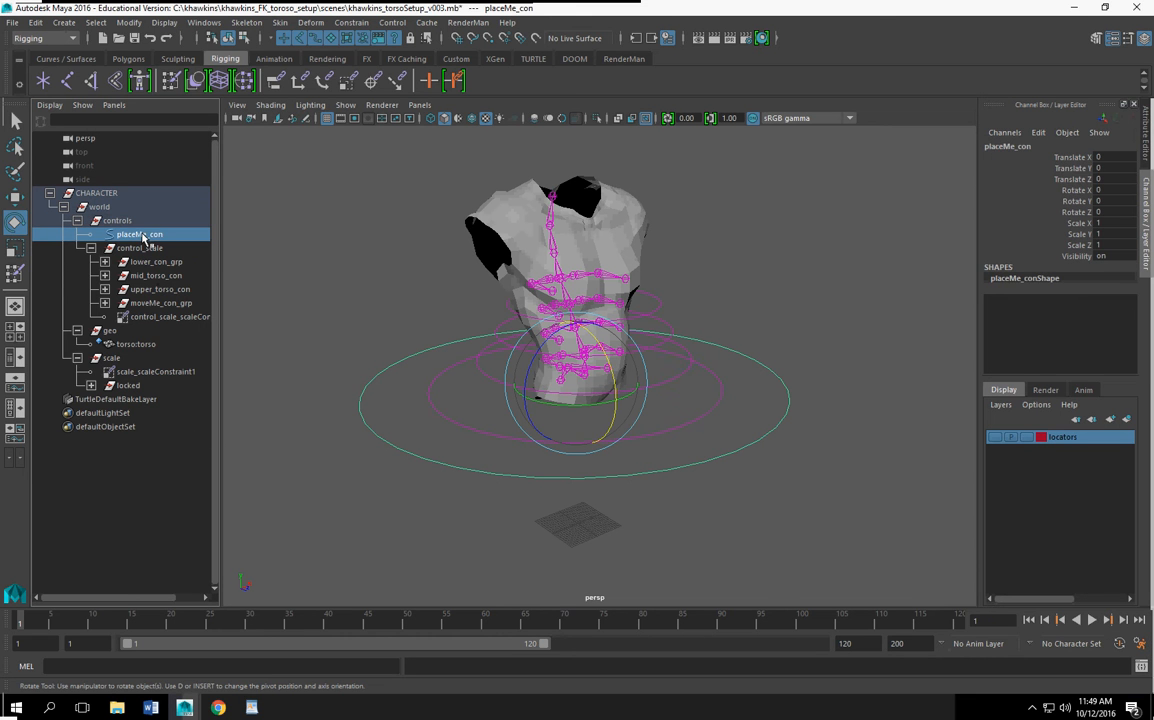
click(130, 248)
drag(1074, 157, 1076, 248)
right_click(1076, 248)
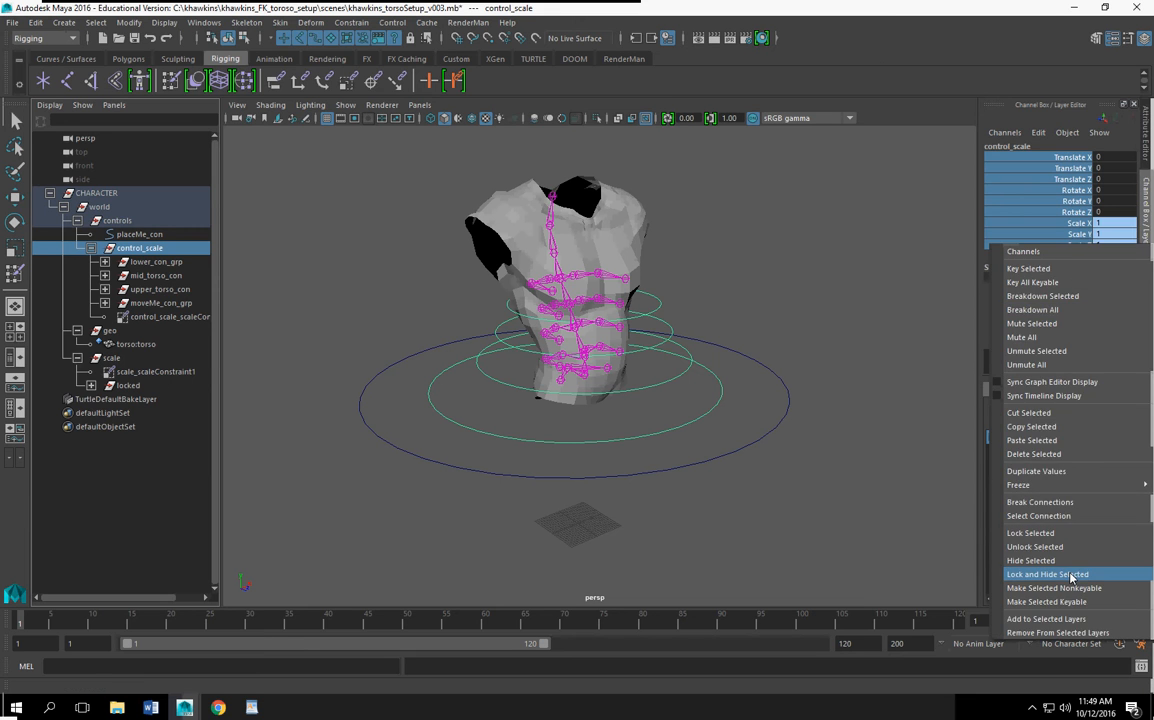
click(980, 507)
Step: Lock and hide all translate, rotate and scale channels on lower_con_grp and on the mid_torso_con group
click(155, 262)
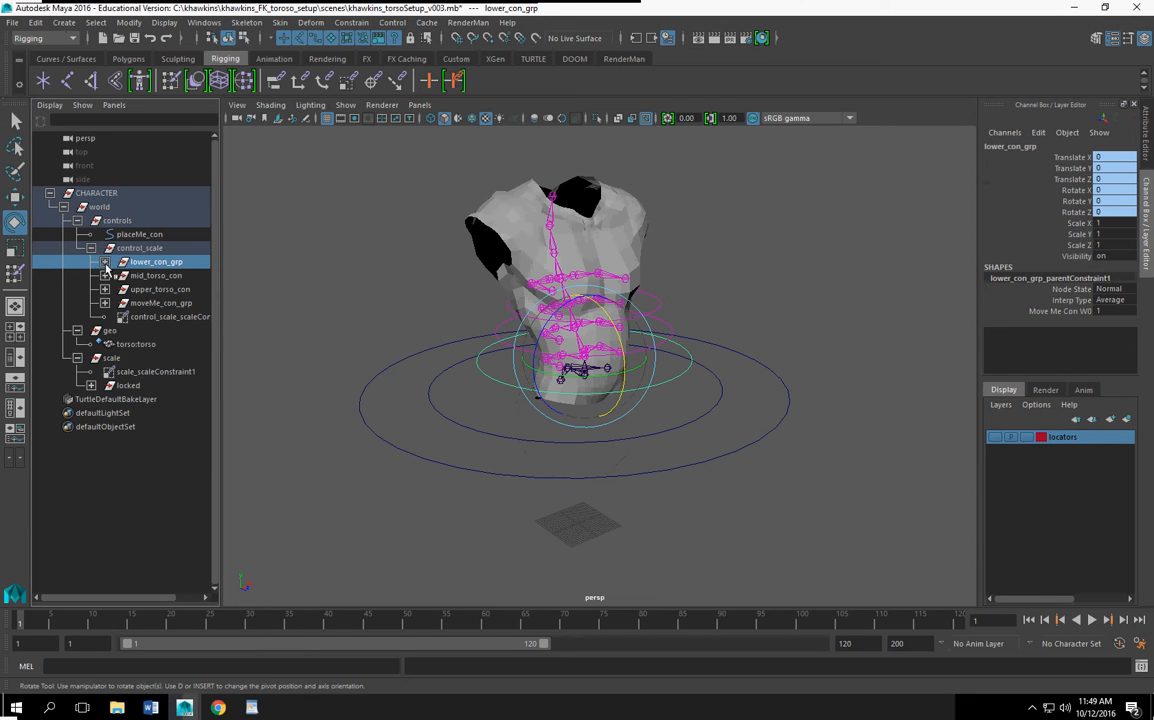
drag(1065, 157, 1055, 225)
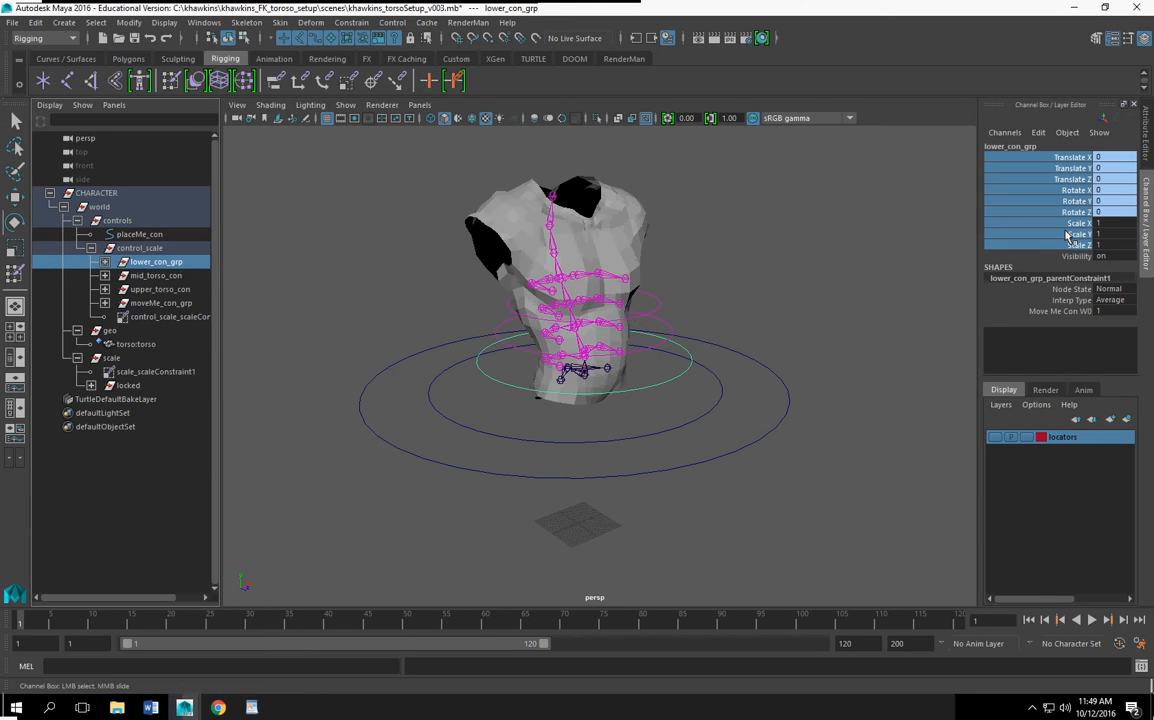
right_click(1055, 226)
click(1052, 562)
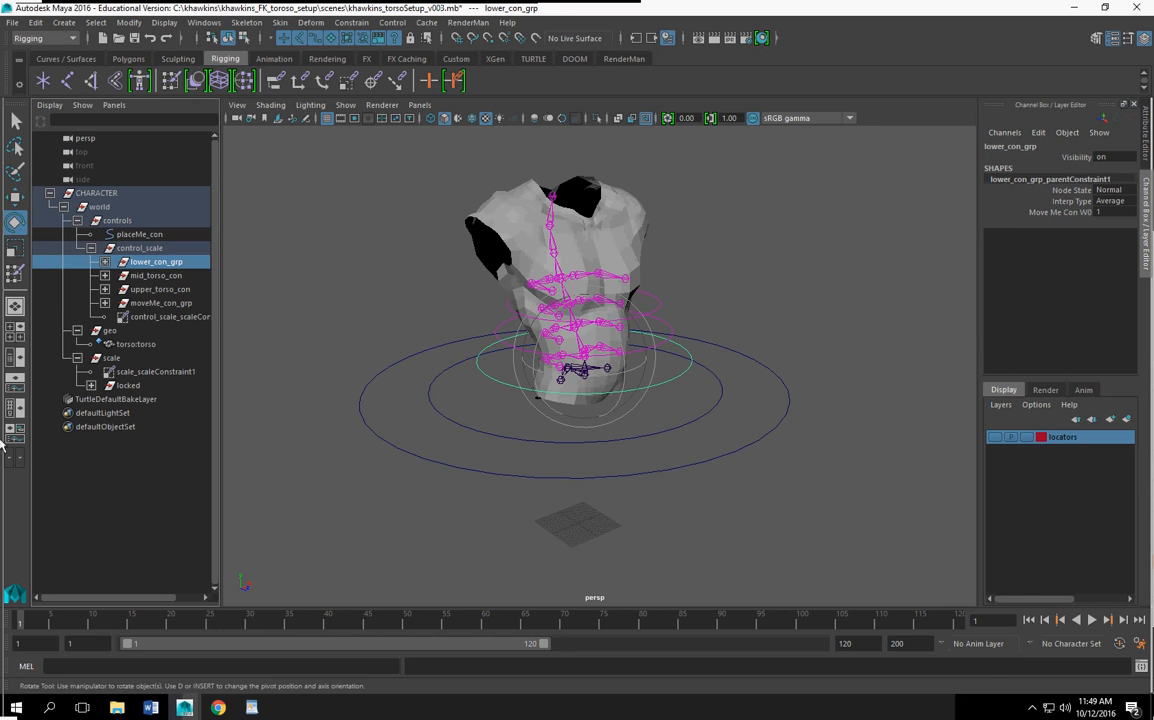
click(155, 275)
drag(1065, 157, 1060, 224)
right_click(1058, 226)
click(1021, 562)
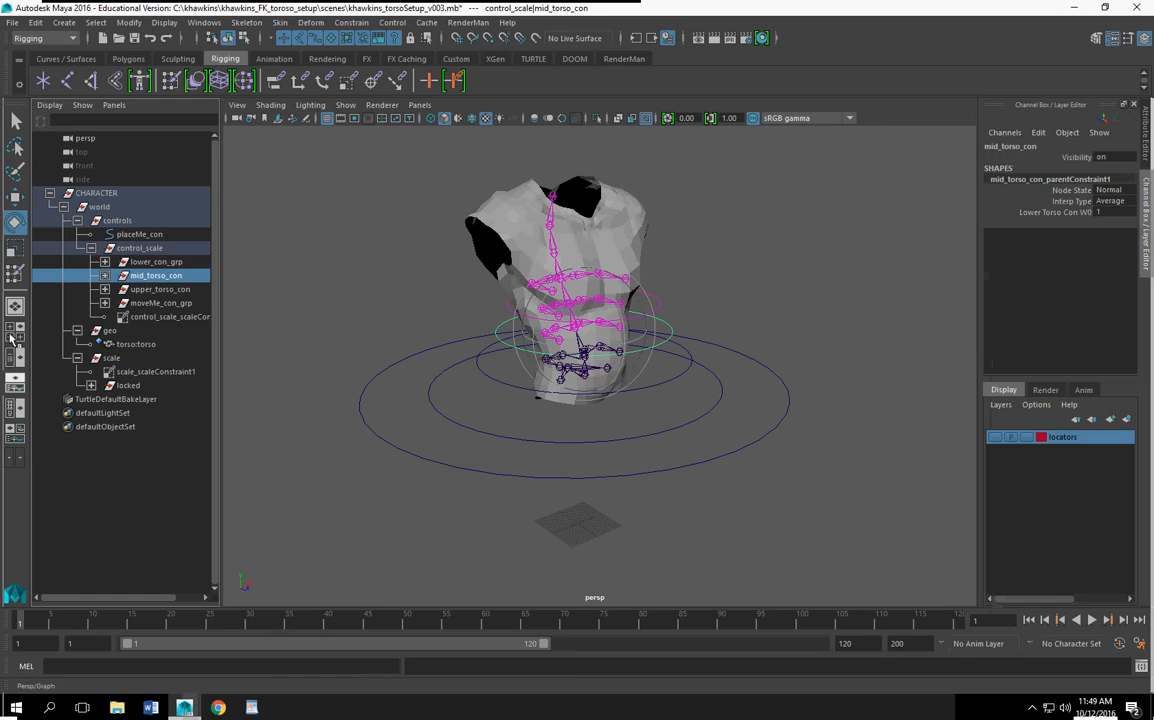
Step: Lock and hide all translate, rotate and scale channels on the upper_torso_con group and on moveMe_con_grp
click(160, 291)
drag(1078, 157, 1078, 224)
right_click(1078, 224)
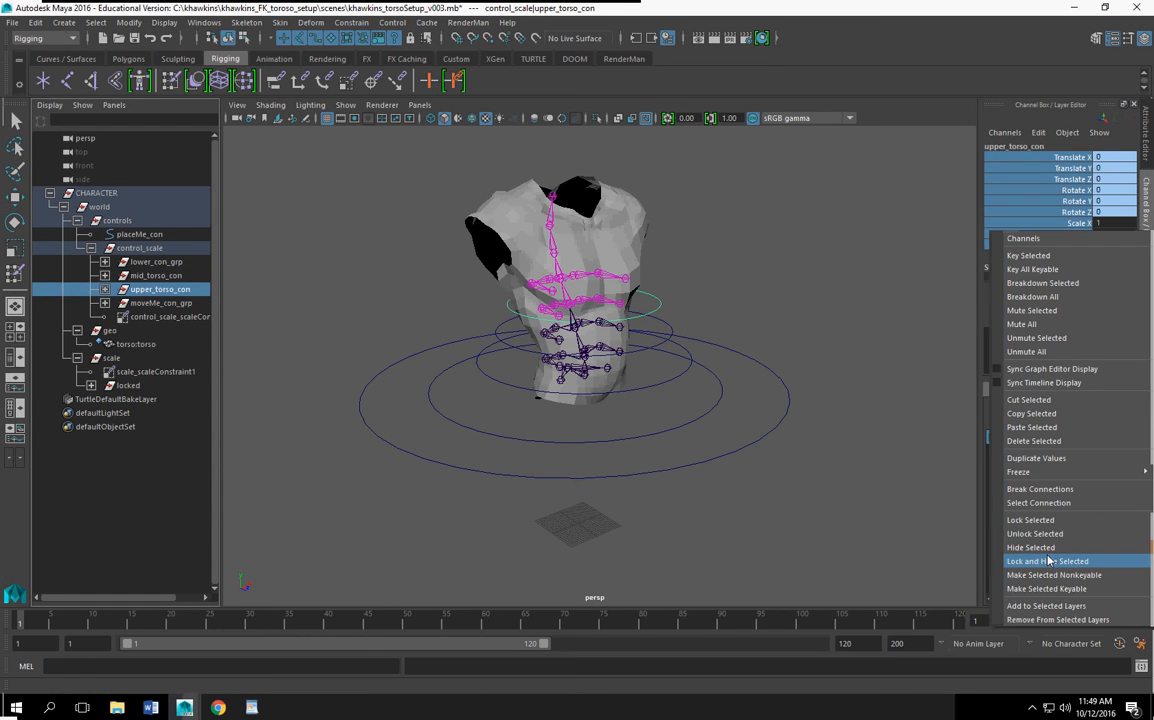
click(1043, 560)
click(145, 303)
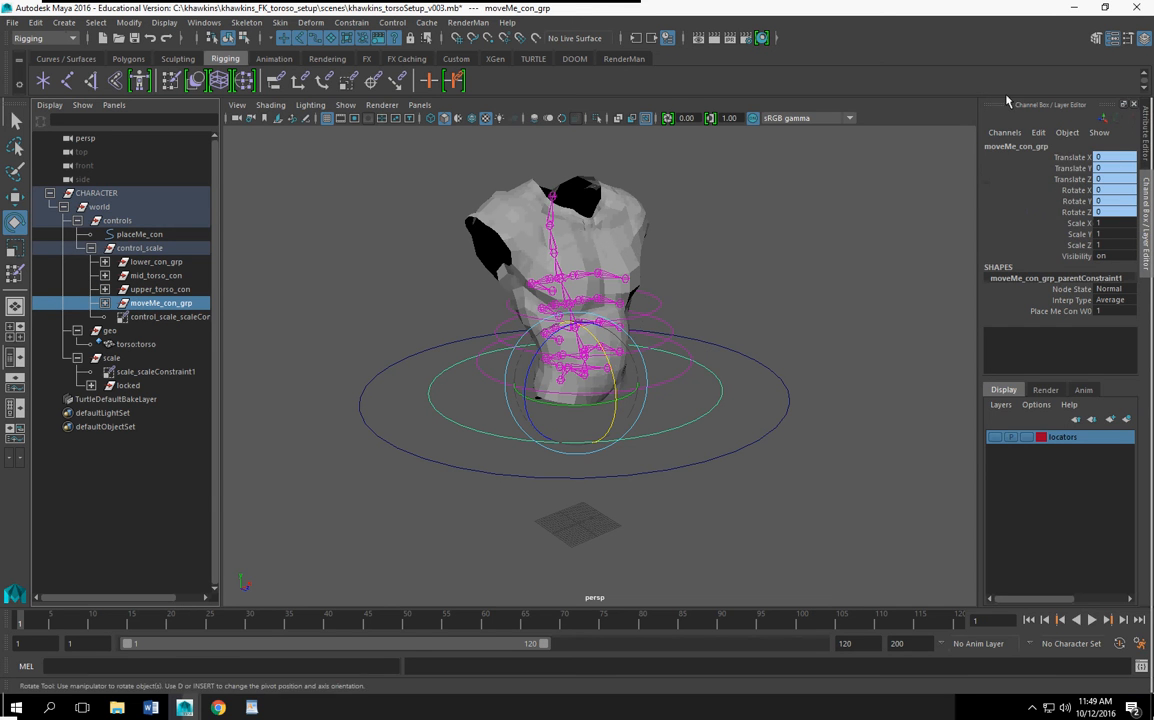
drag(1078, 157, 1078, 245)
right_click(1078, 245)
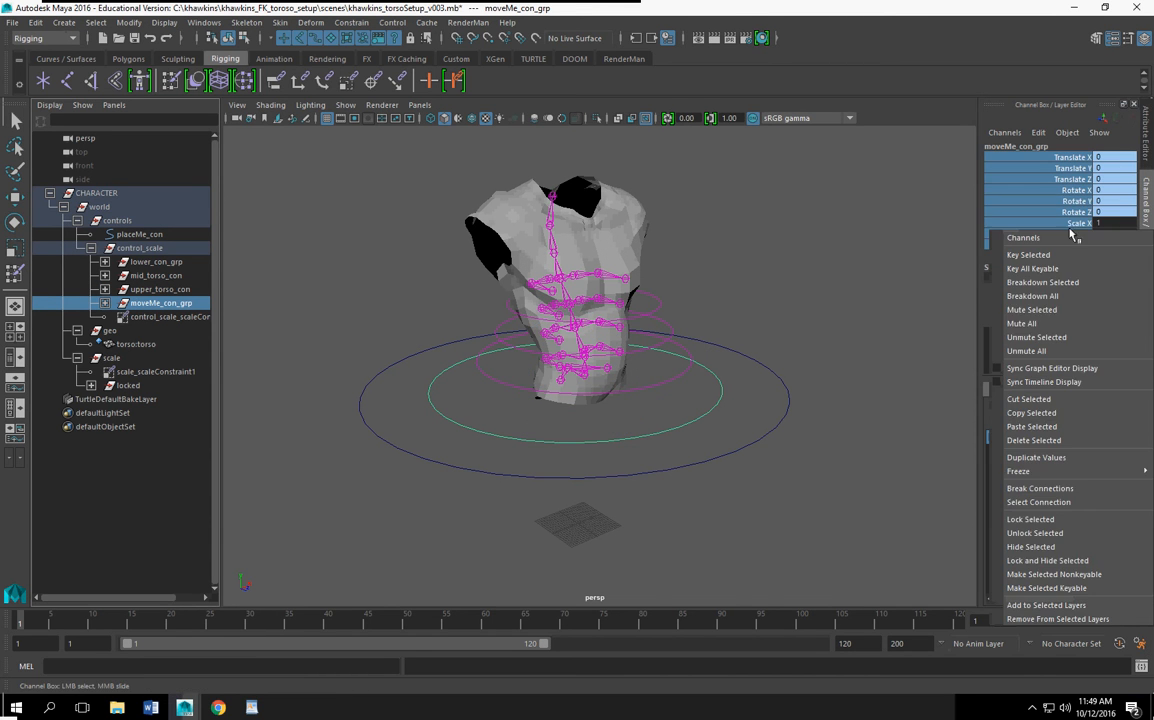
click(1043, 563)
Step: Expand the four control groups, then lock and hide translate and scale on the lower_torso_con, mid_torso_con and upper_torso_con curves
click(104, 303)
click(104, 289)
click(104, 275)
click(104, 262)
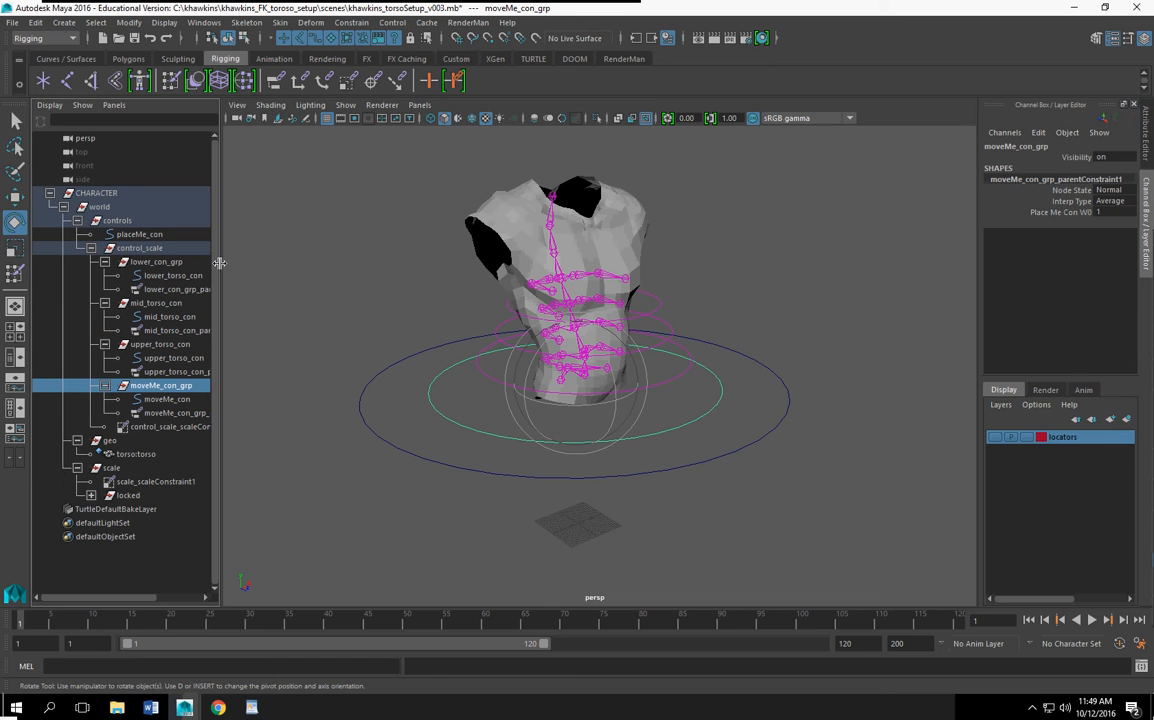
drag(217, 272, 260, 272)
click(172, 275)
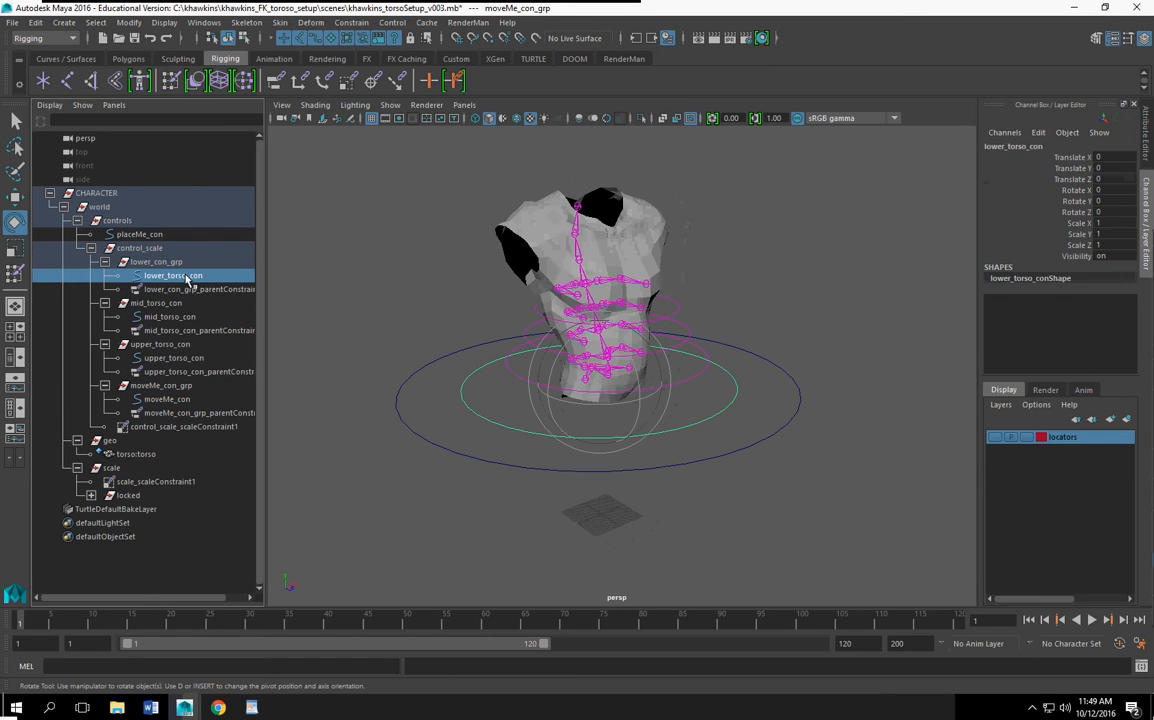
ctrl+click(170, 317)
ctrl+click(174, 358)
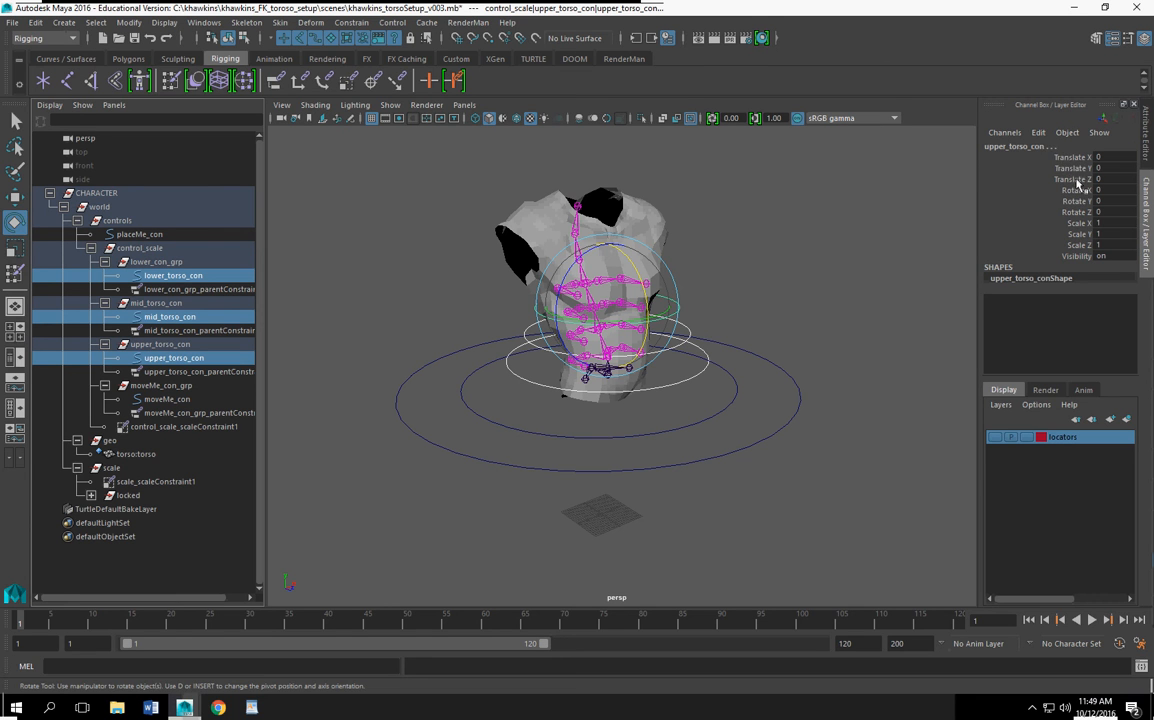
drag(1070, 158, 1082, 245)
right_click(1076, 239)
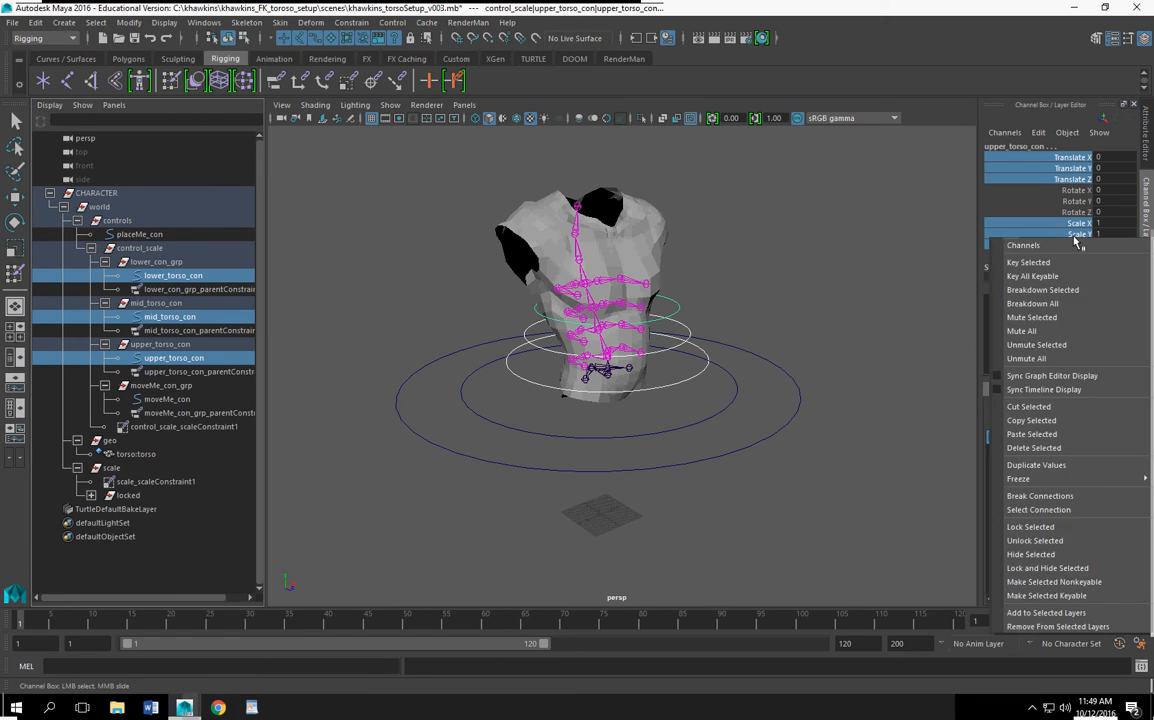
click(1047, 568)
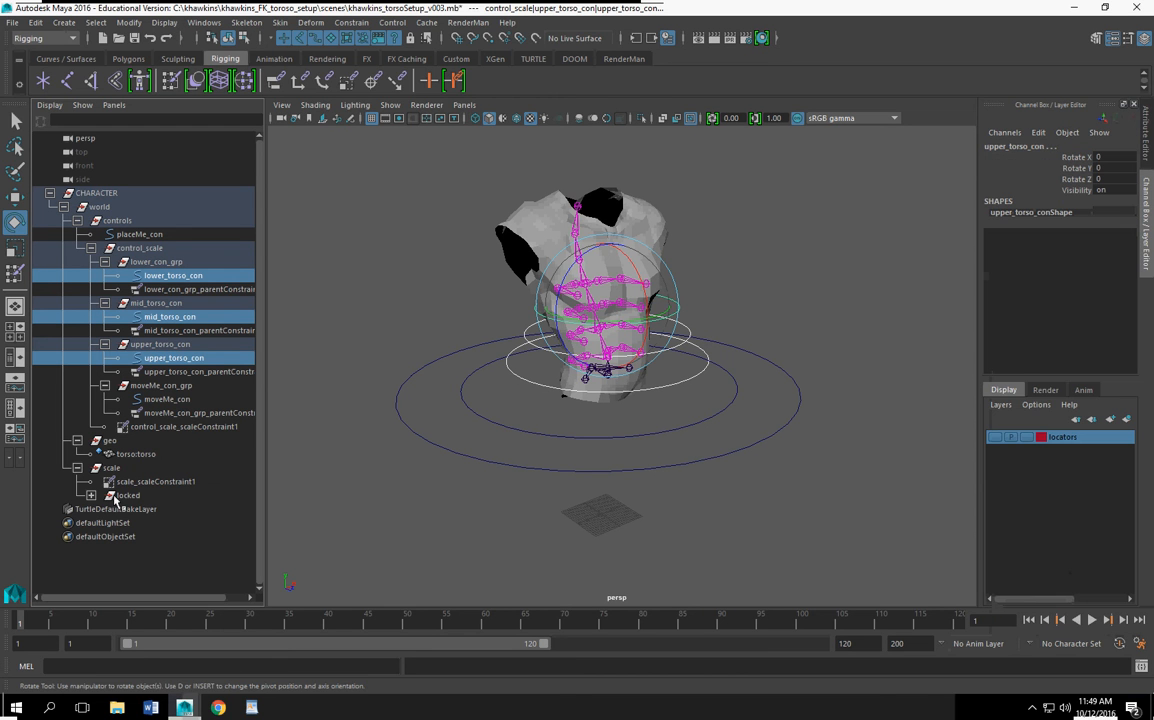
Step: Lock and hide only the scale X, Y and Z channels on the moveMe_con curve
click(167, 399)
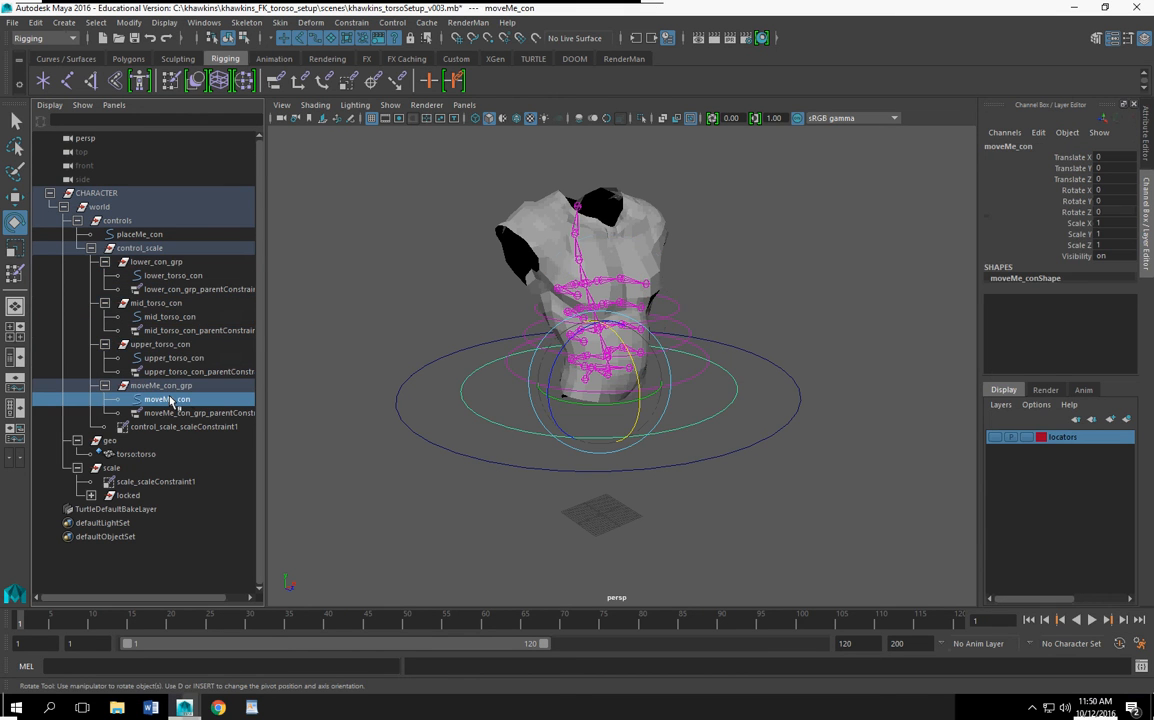
drag(1077, 222, 1078, 236)
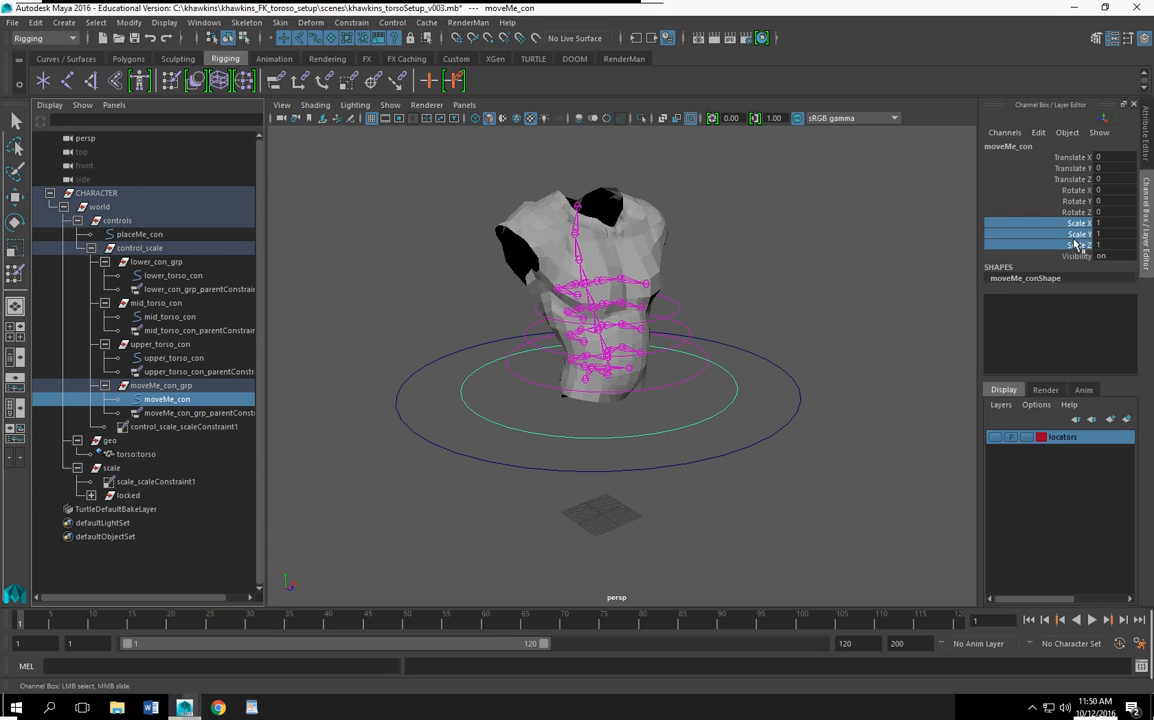
right_click(1077, 247)
click(1050, 639)
key(e)
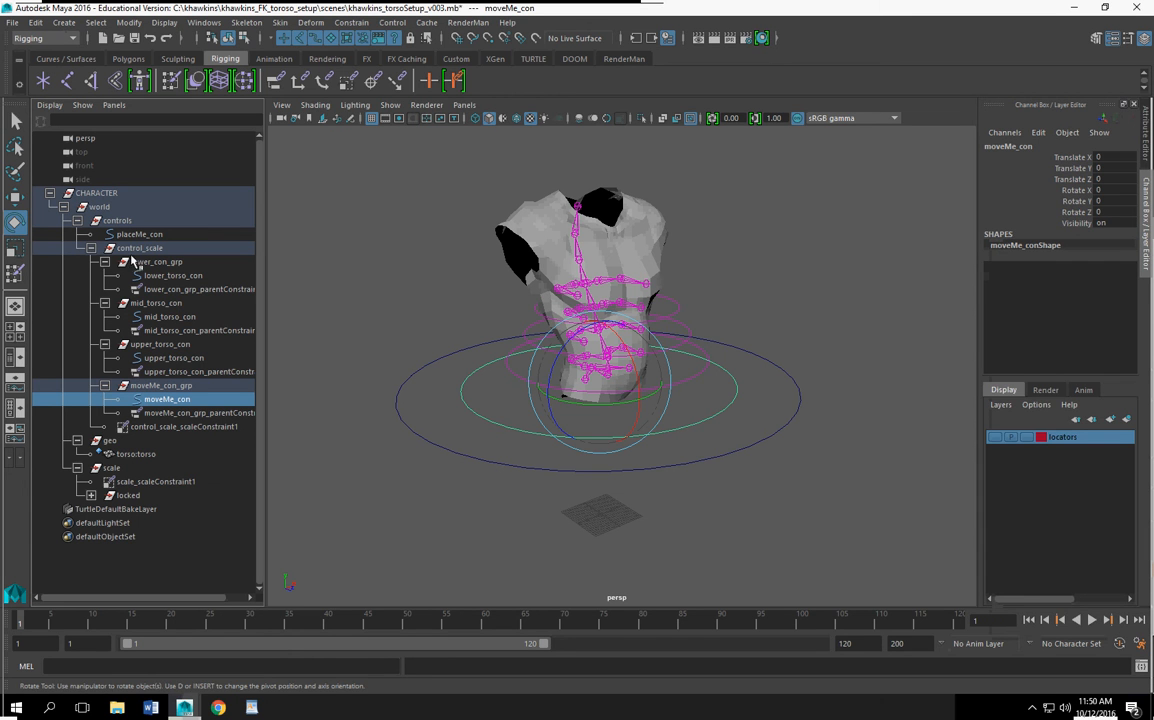
Step: Collapse lower_con_grp, mid_torso_con, upper_torso_con and moveMe_con_grp while keeping control_scale expanded
click(91, 248)
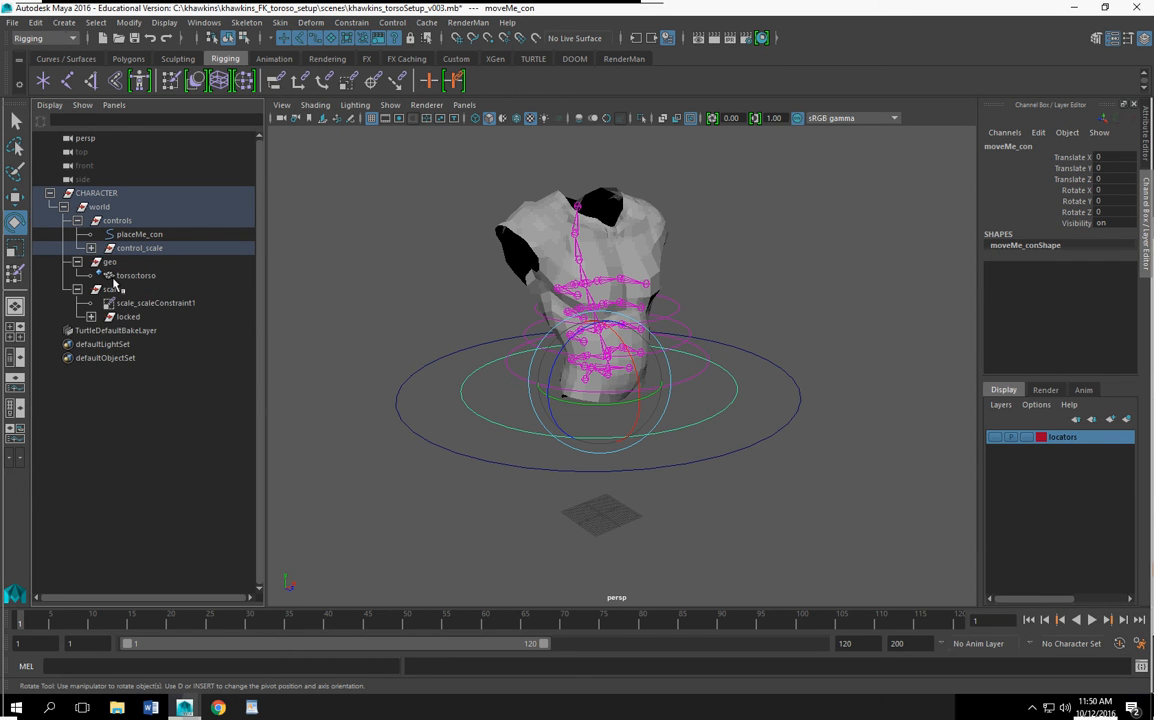
click(91, 248)
click(105, 261)
click(105, 275)
click(105, 289)
click(105, 303)
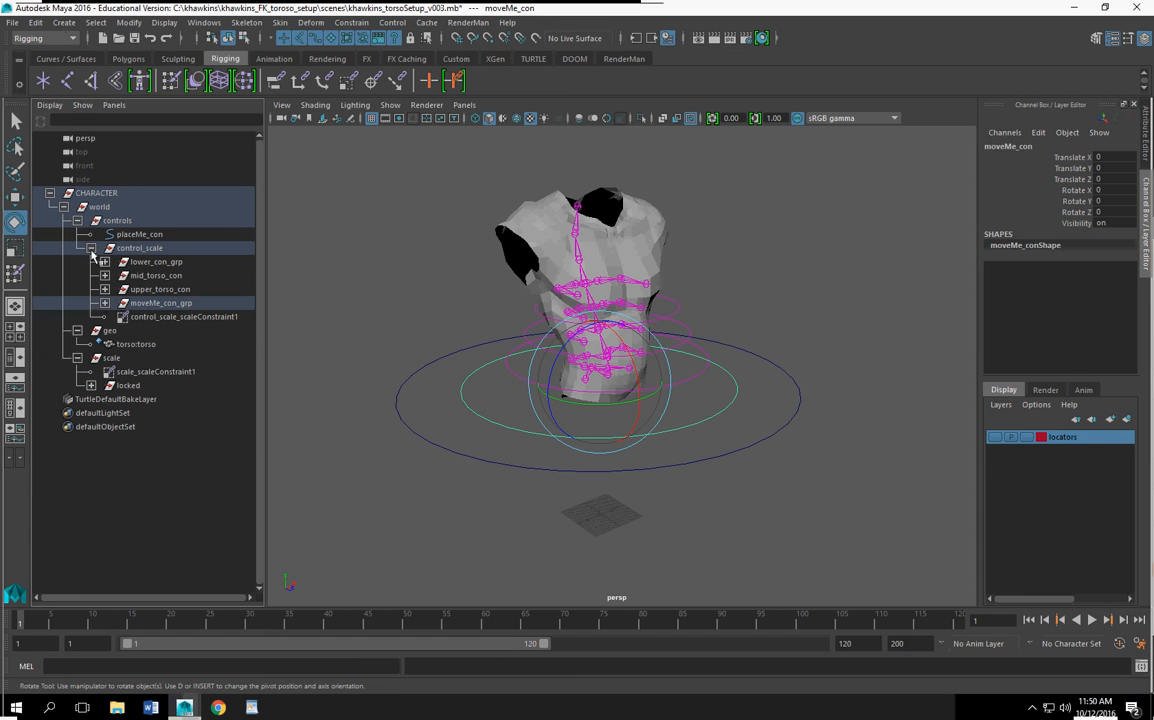
Step: Lock and hide all translate, rotate and scale channels on the geo group
click(110, 330)
drag(1075, 157, 1075, 245)
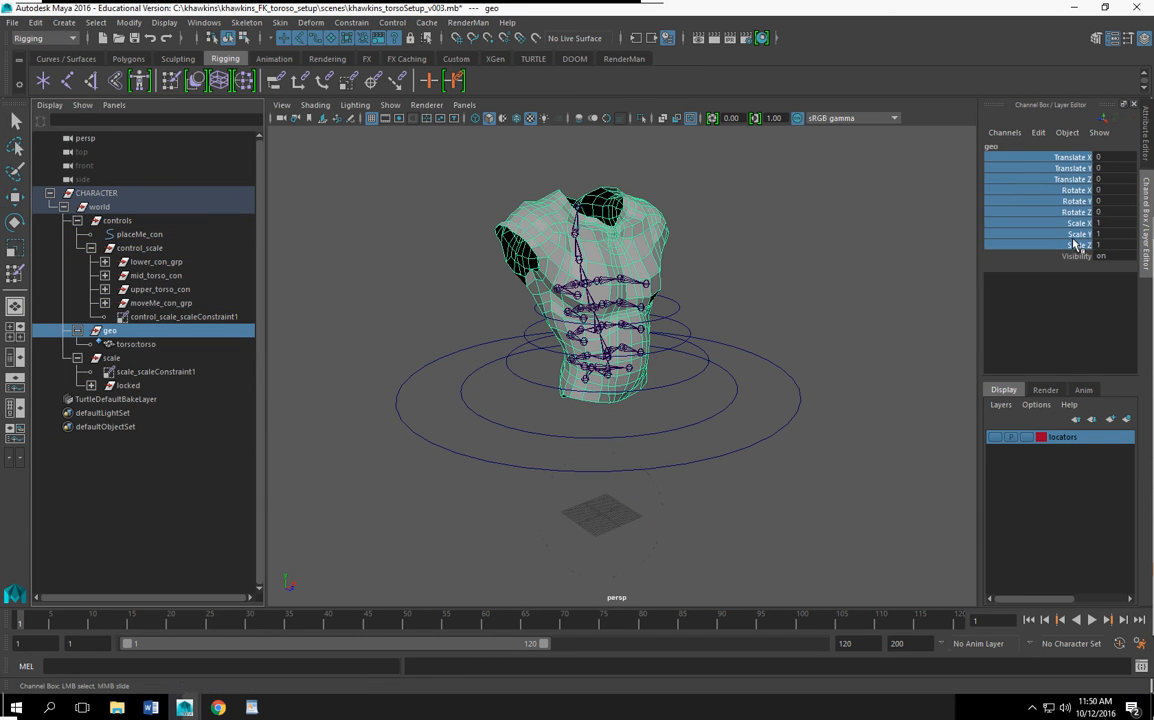
right_click(1075, 245)
click(1056, 548)
key(e)
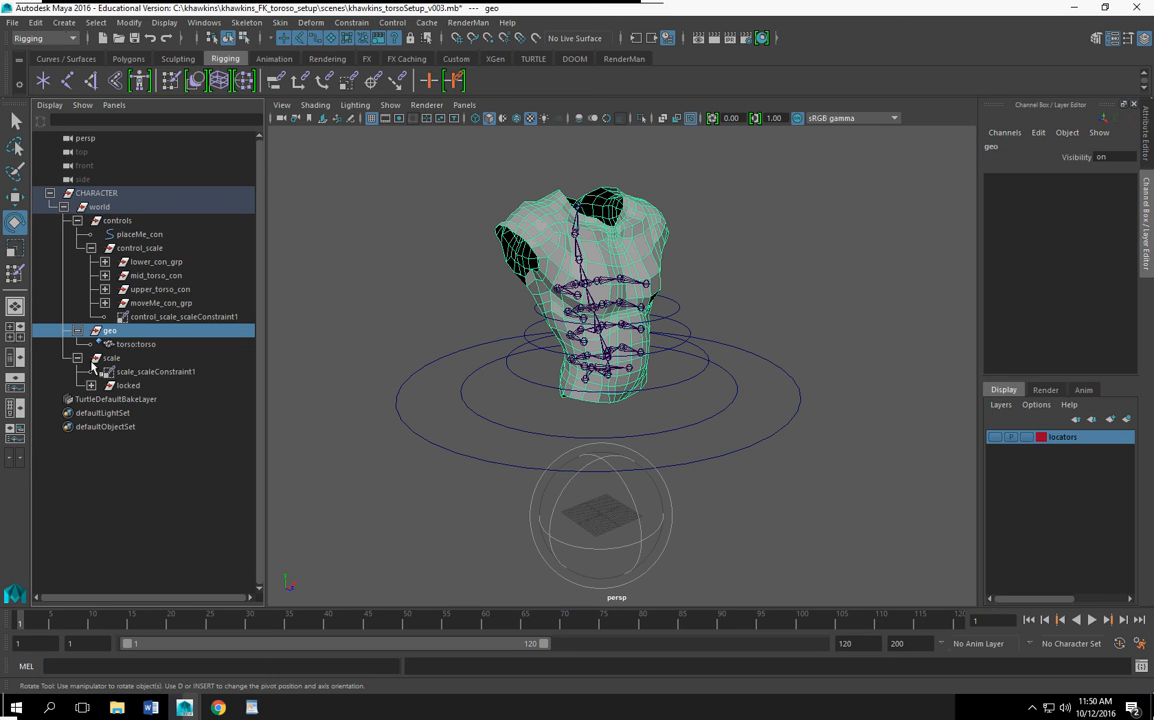
Step: Expand the locked group under scale, and lock and hide its translate, rotate and scale channels
click(91, 385)
click(127, 385)
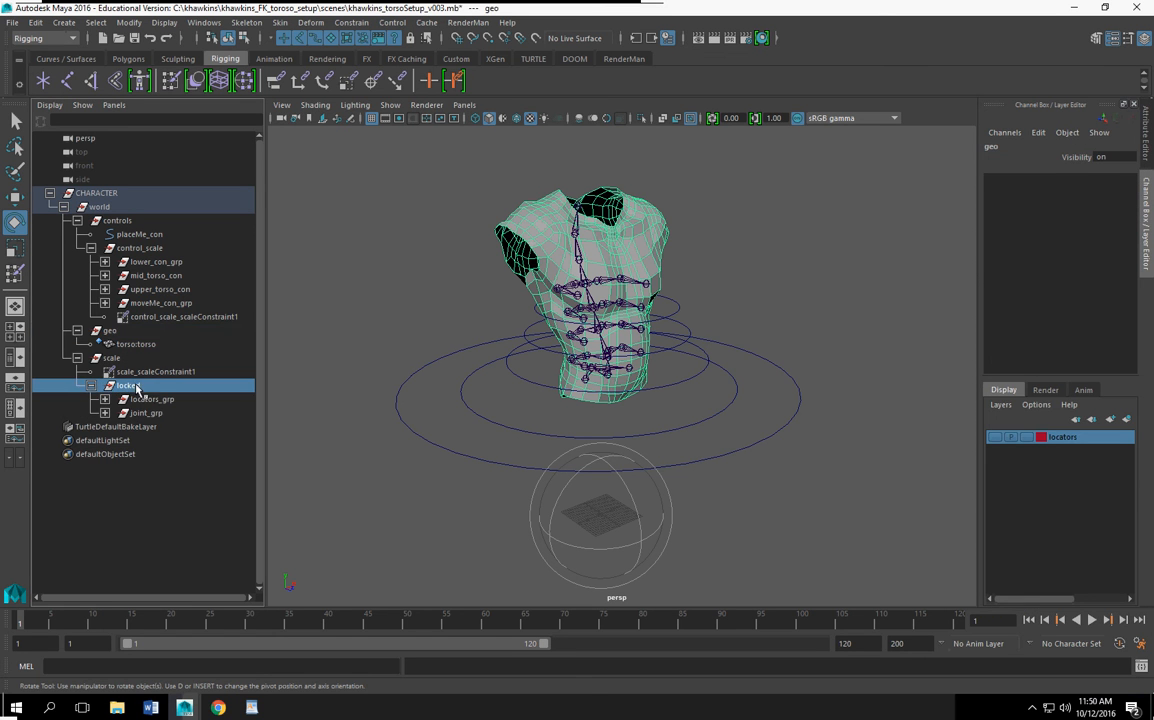
drag(1075, 157, 1075, 245)
right_click(1075, 245)
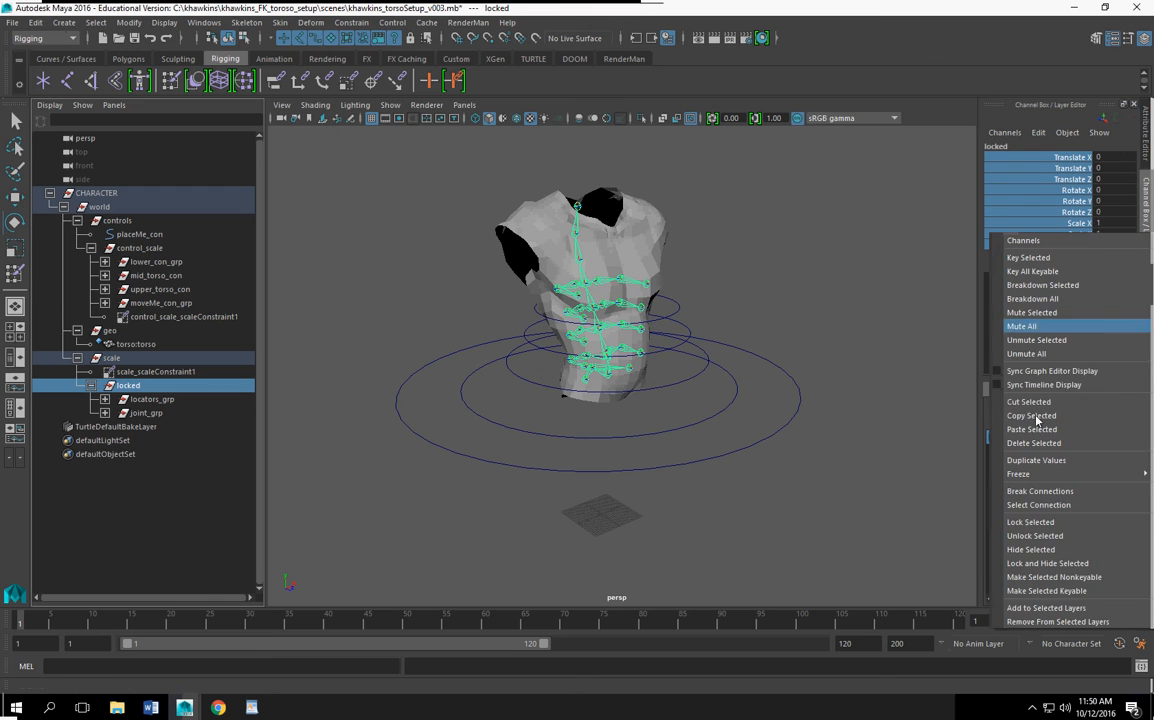
click(1047, 564)
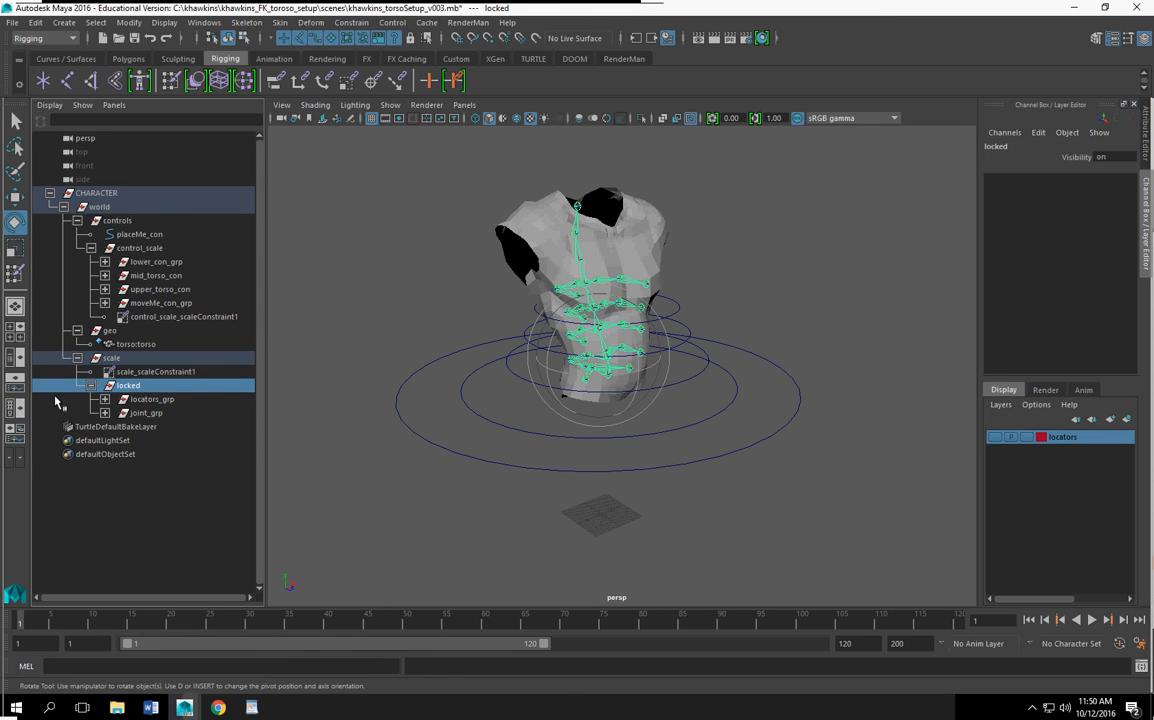
Step: Lock and hide all translate, rotate and scale channels on locators_grp
click(148, 399)
drag(1075, 157, 1075, 246)
right_click(1073, 248)
click(1050, 557)
key(e)
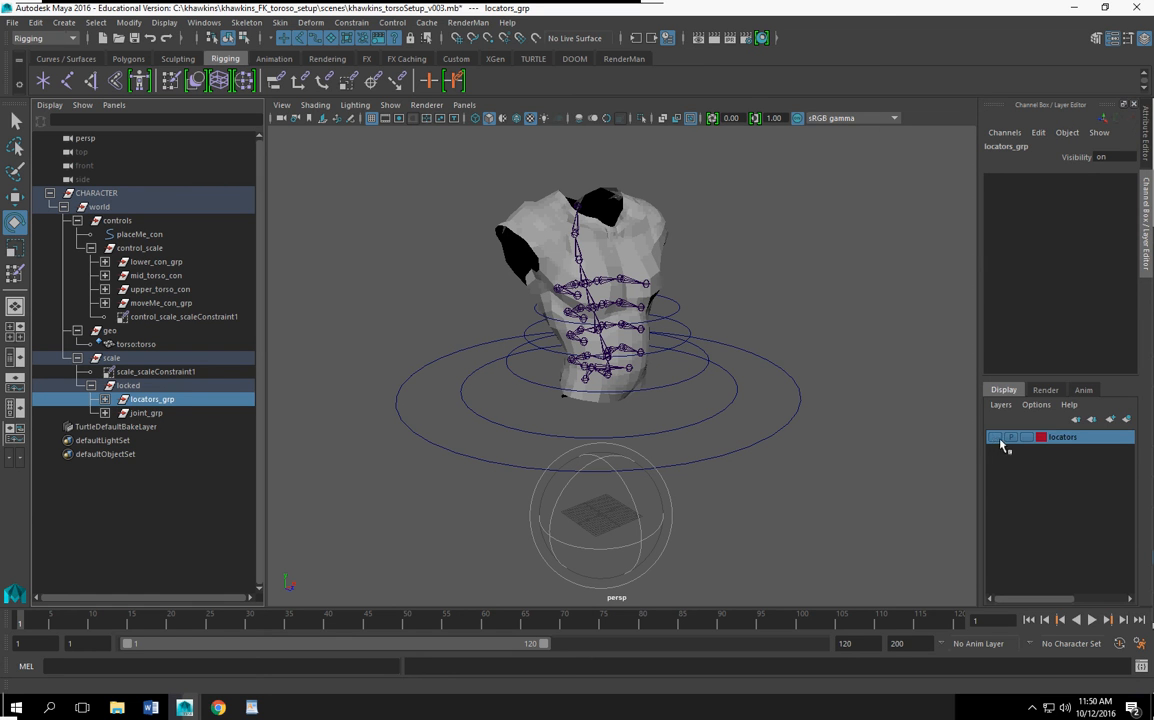
Step: Hide the skeleton by setting the visibility of joint_grp to off
click(105, 412)
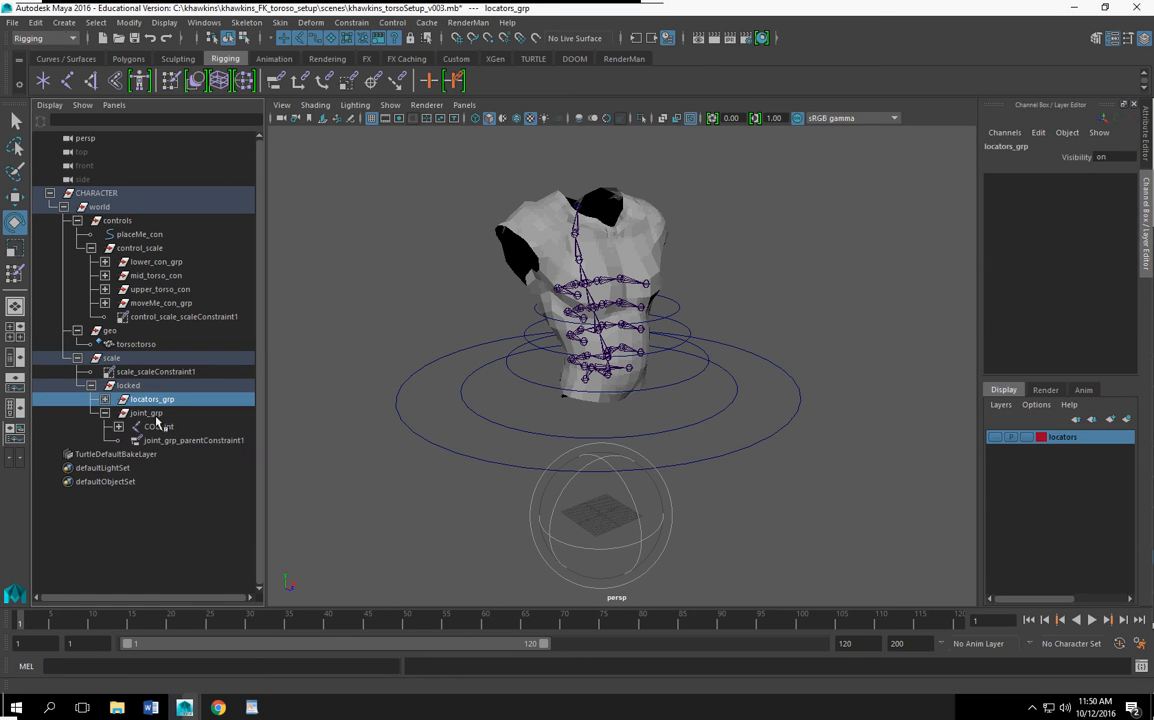
click(146, 412)
double_click(1118, 256)
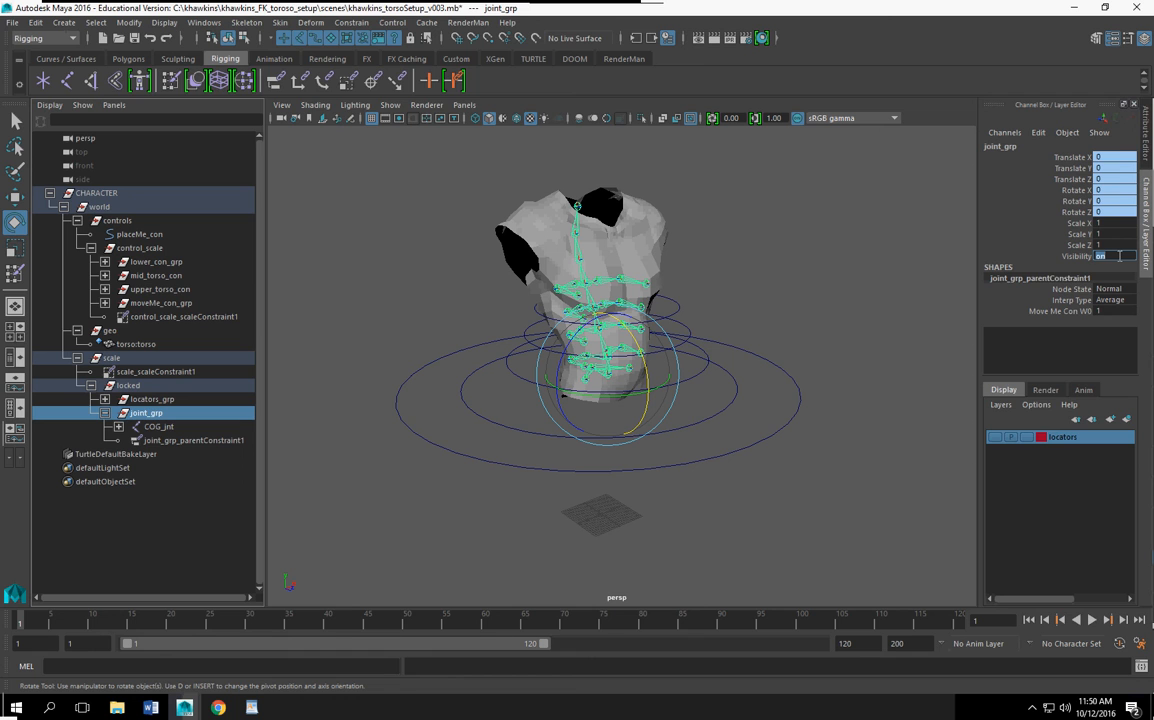
key(Return)
drag(1120, 257, 974, 258)
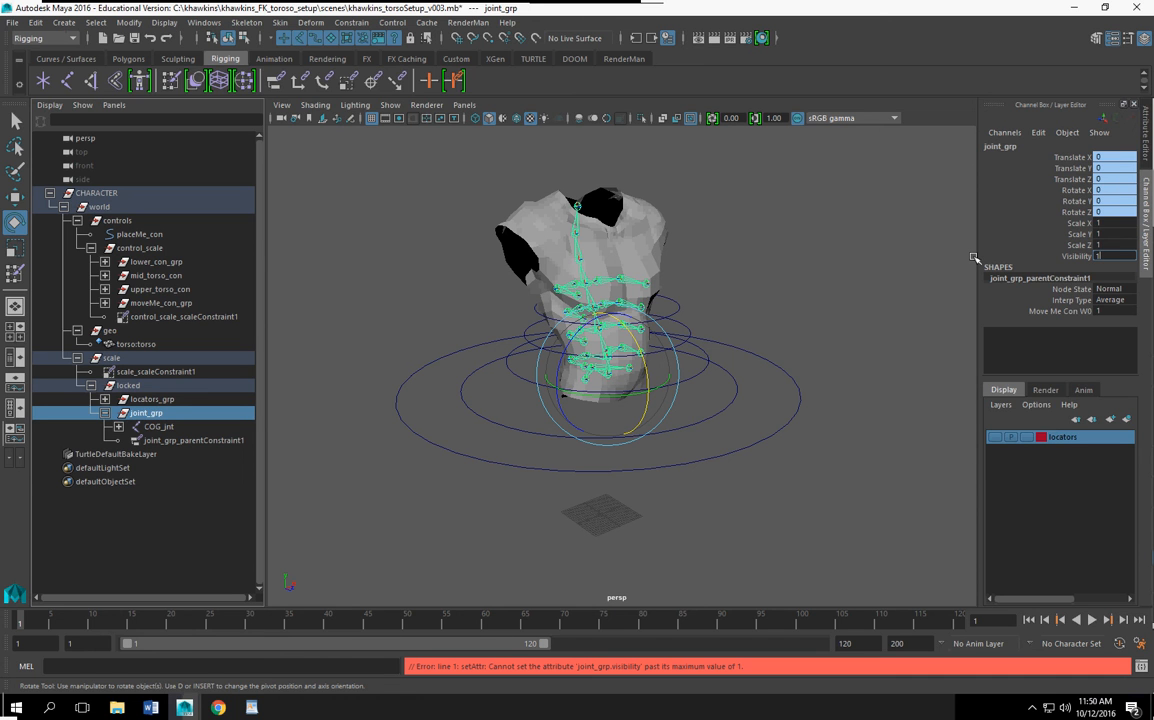
key(Return)
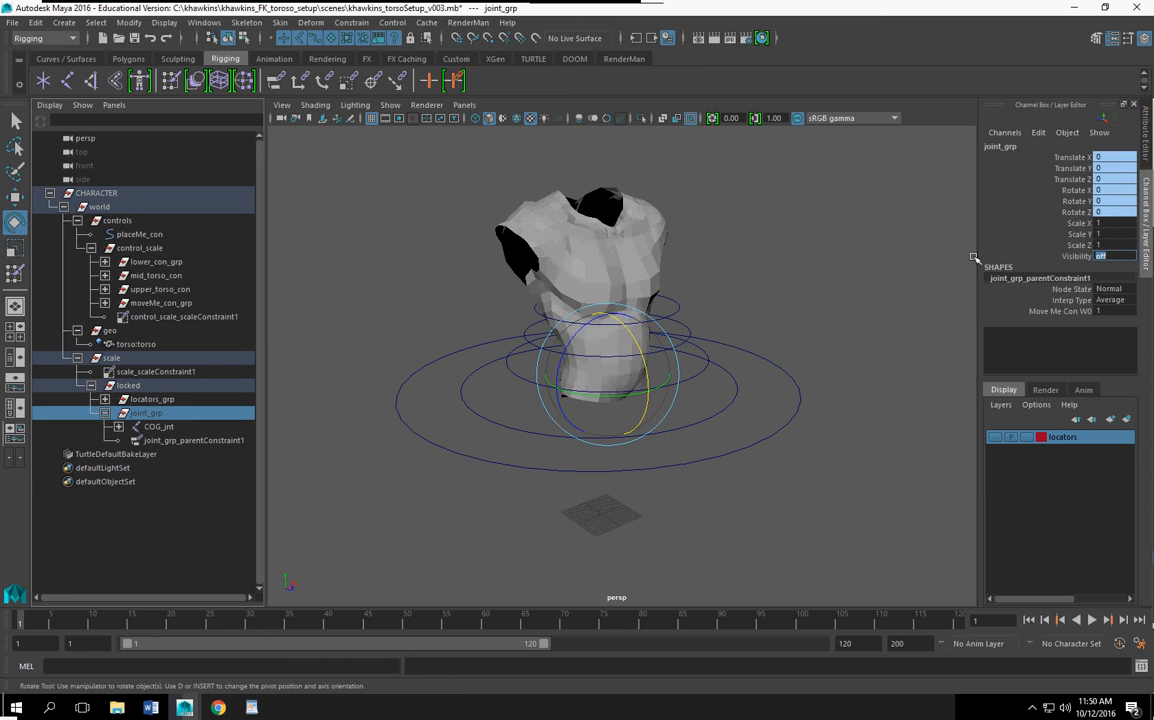
alt+drag(590, 394, 546, 403)
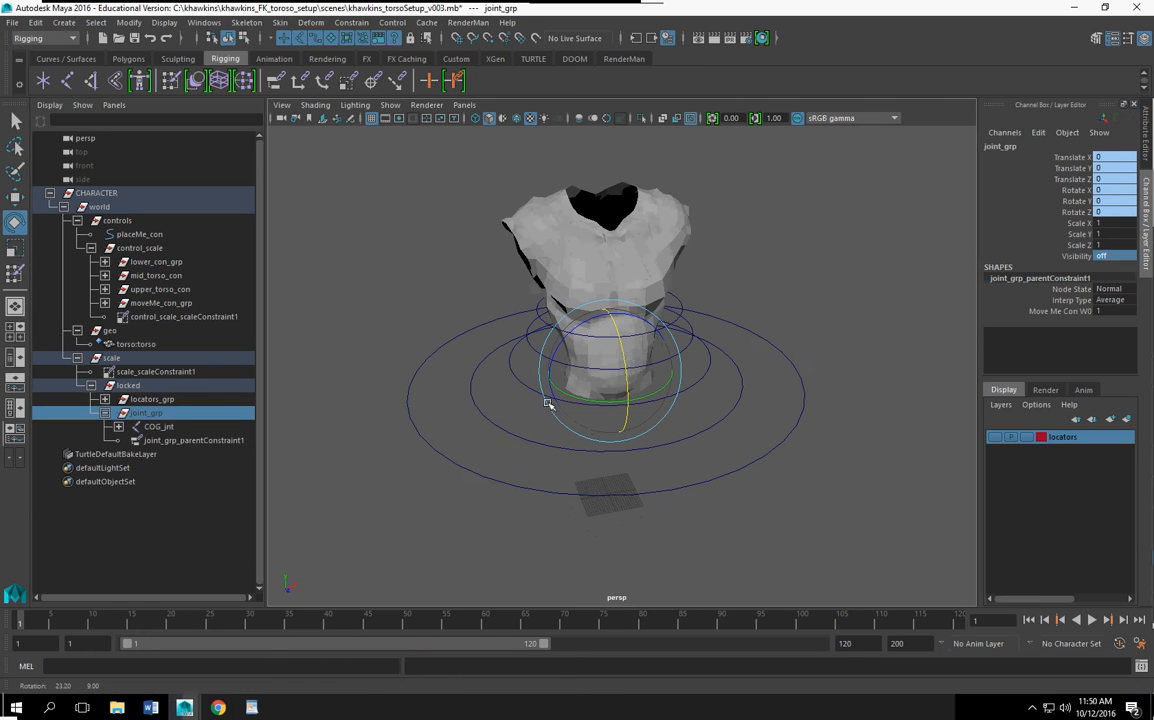
Step: Collapse joint_grp, locked, controls, geo and scale to tidy the CHARACTER hierarchy
click(106, 413)
click(92, 386)
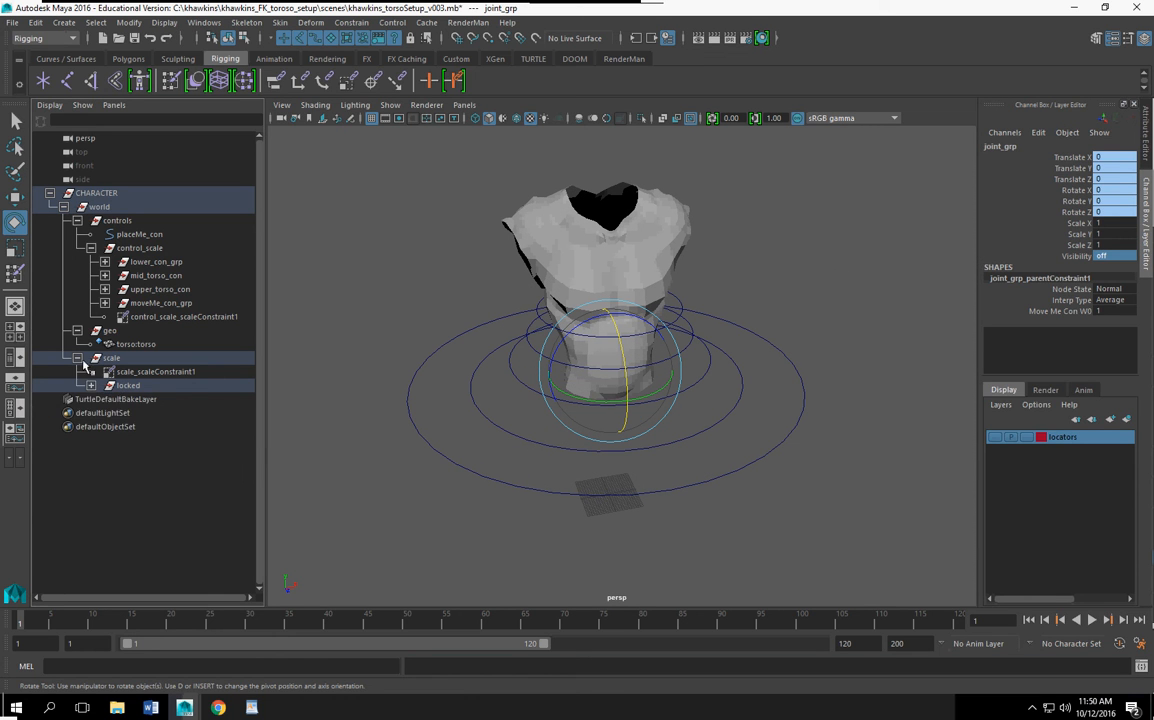
click(77, 220)
click(77, 234)
click(77, 248)
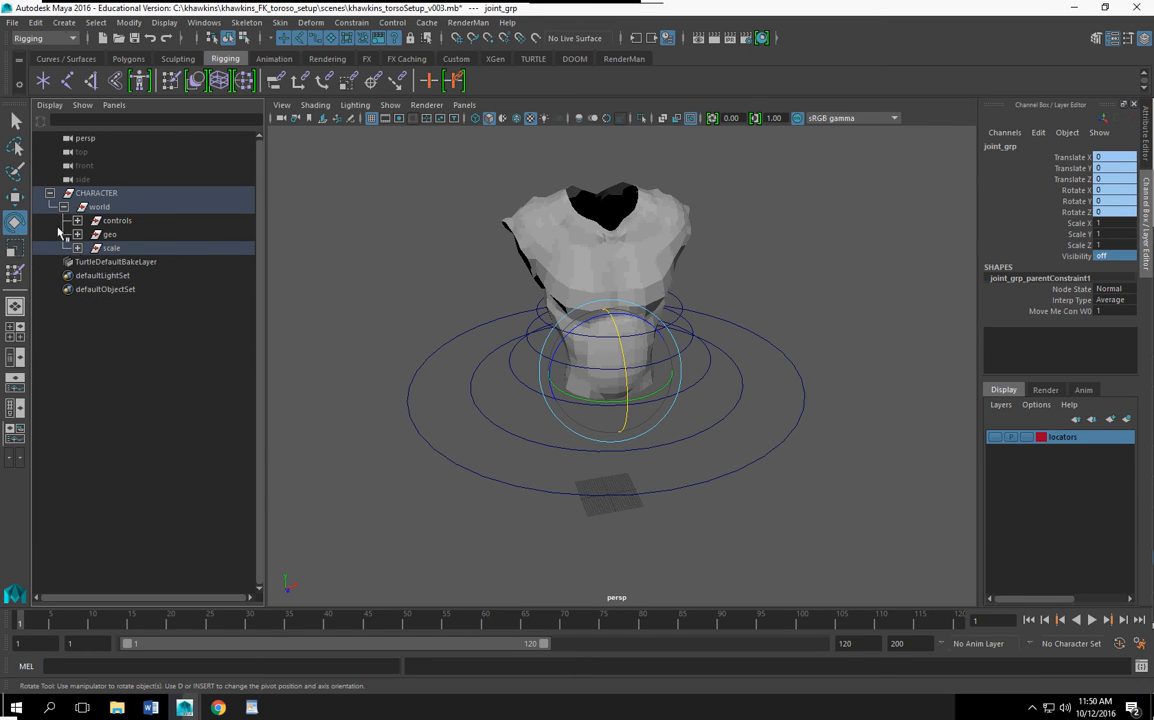
Step: Start saving the scene under a new file name in the scenes folder
click(12, 22)
click(57, 92)
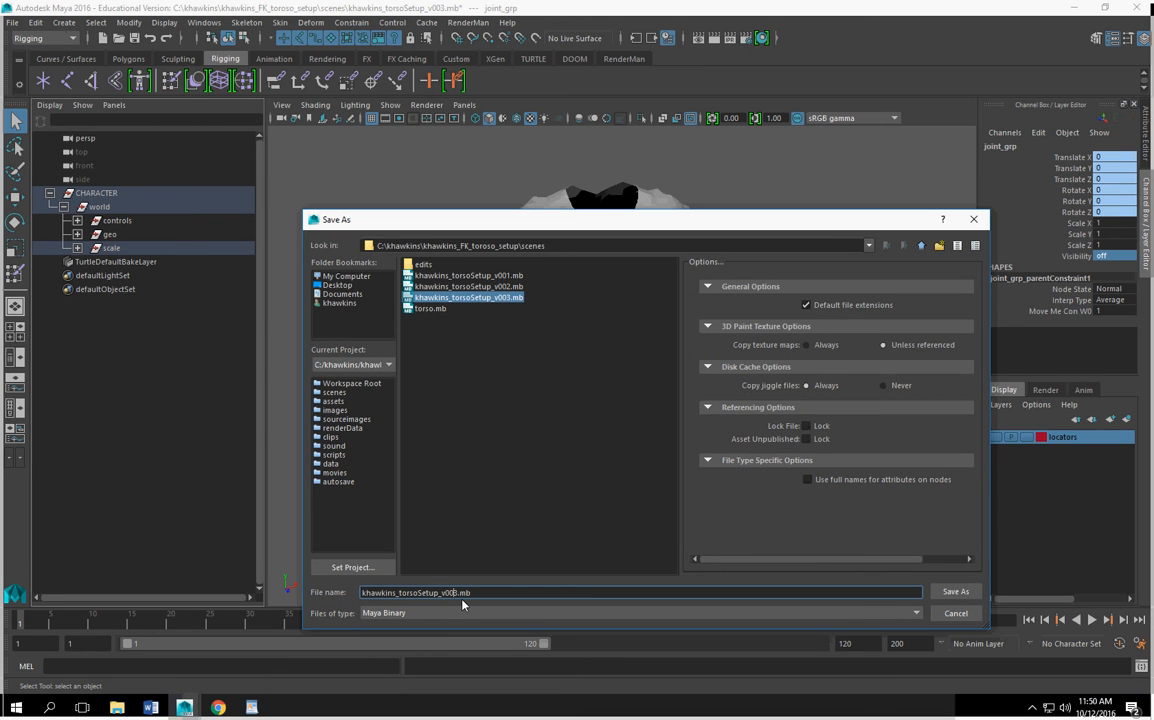